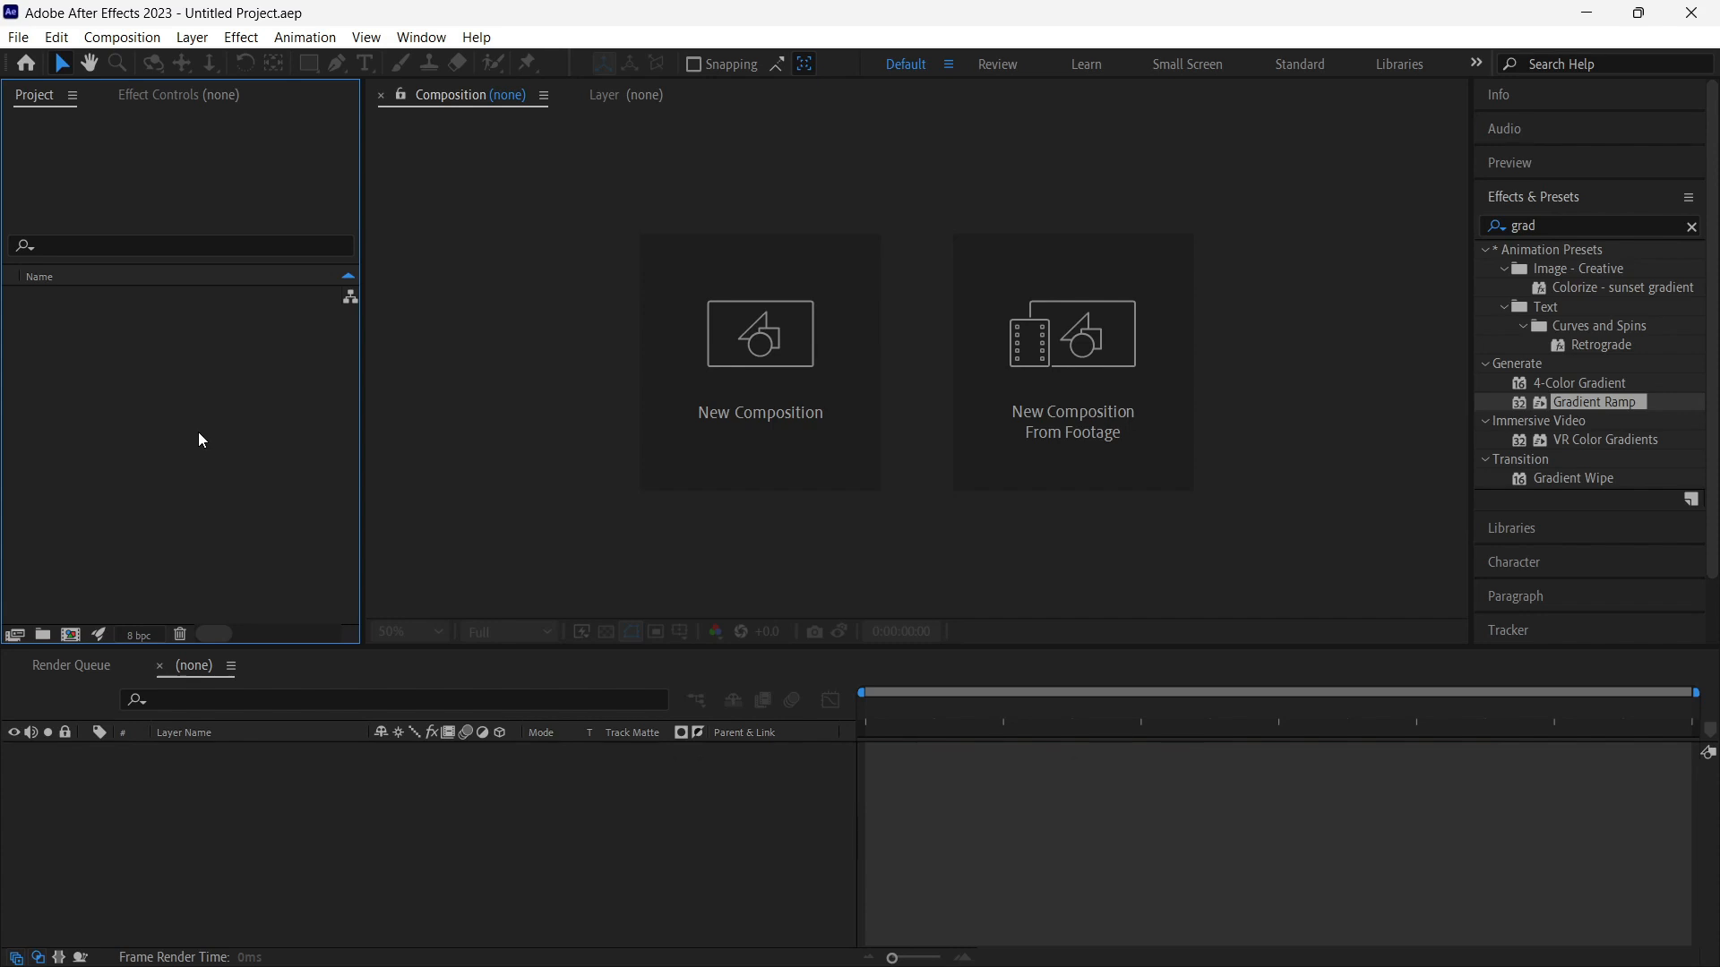
# Step: Create a new 1280 x 720 px composition at 30 fps with a 4-second duration
pyautogui.click(1691, 227)
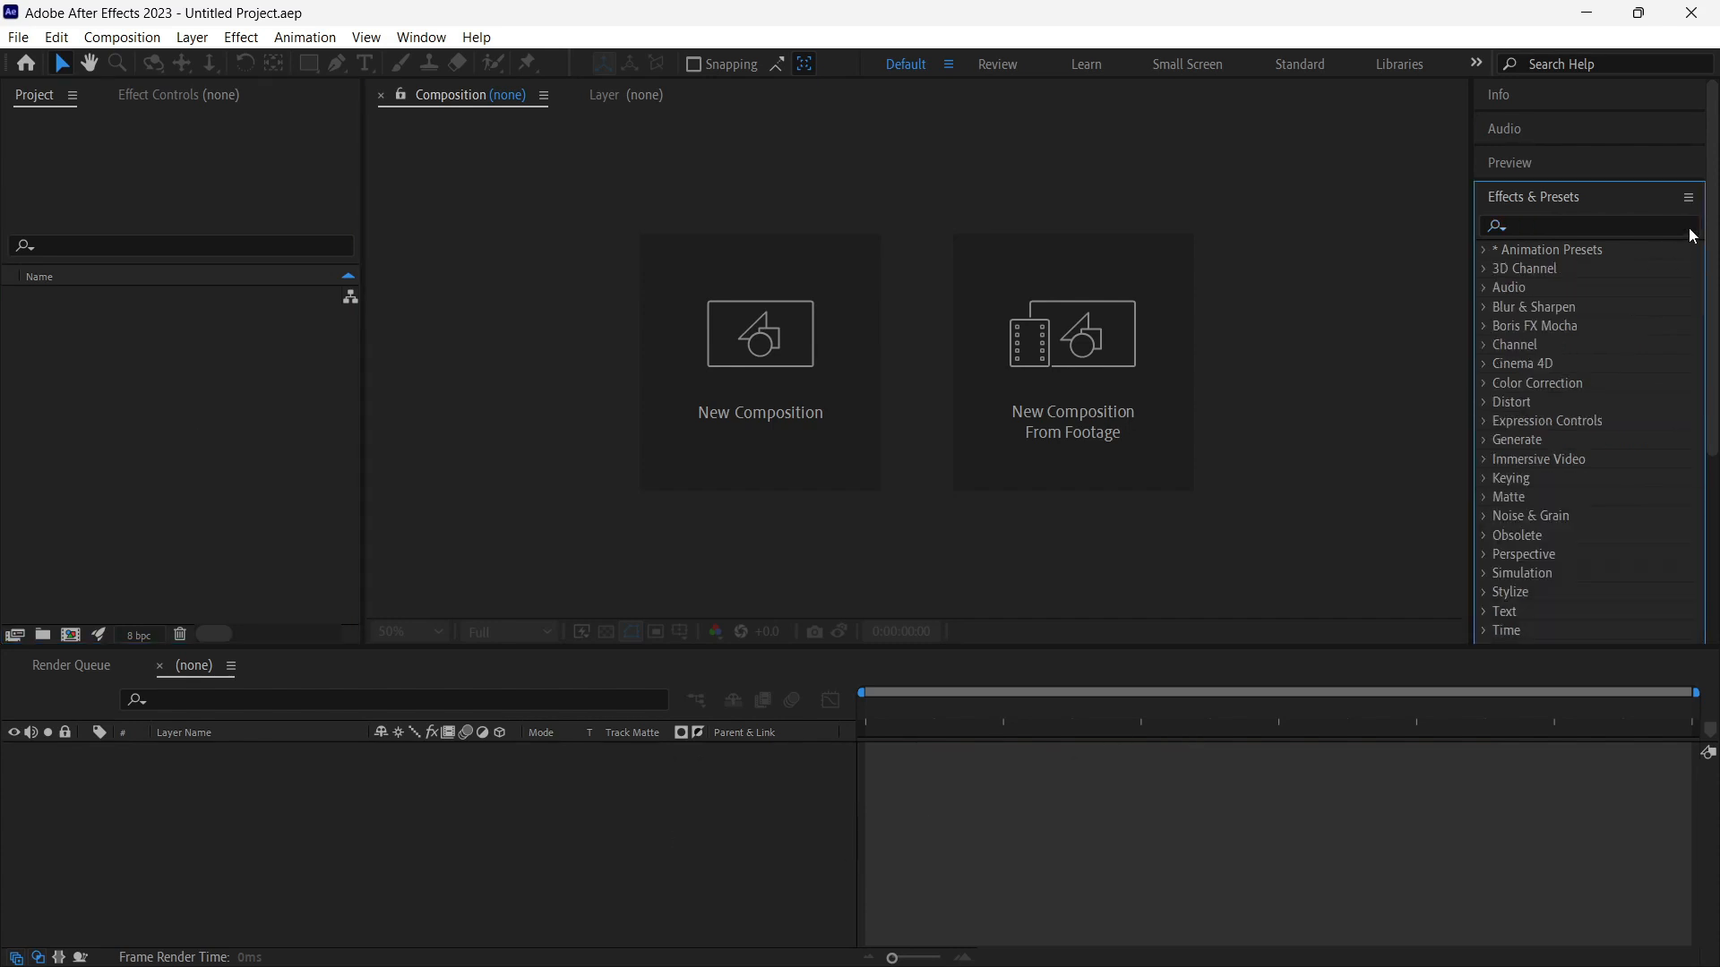
pyautogui.click(744, 323)
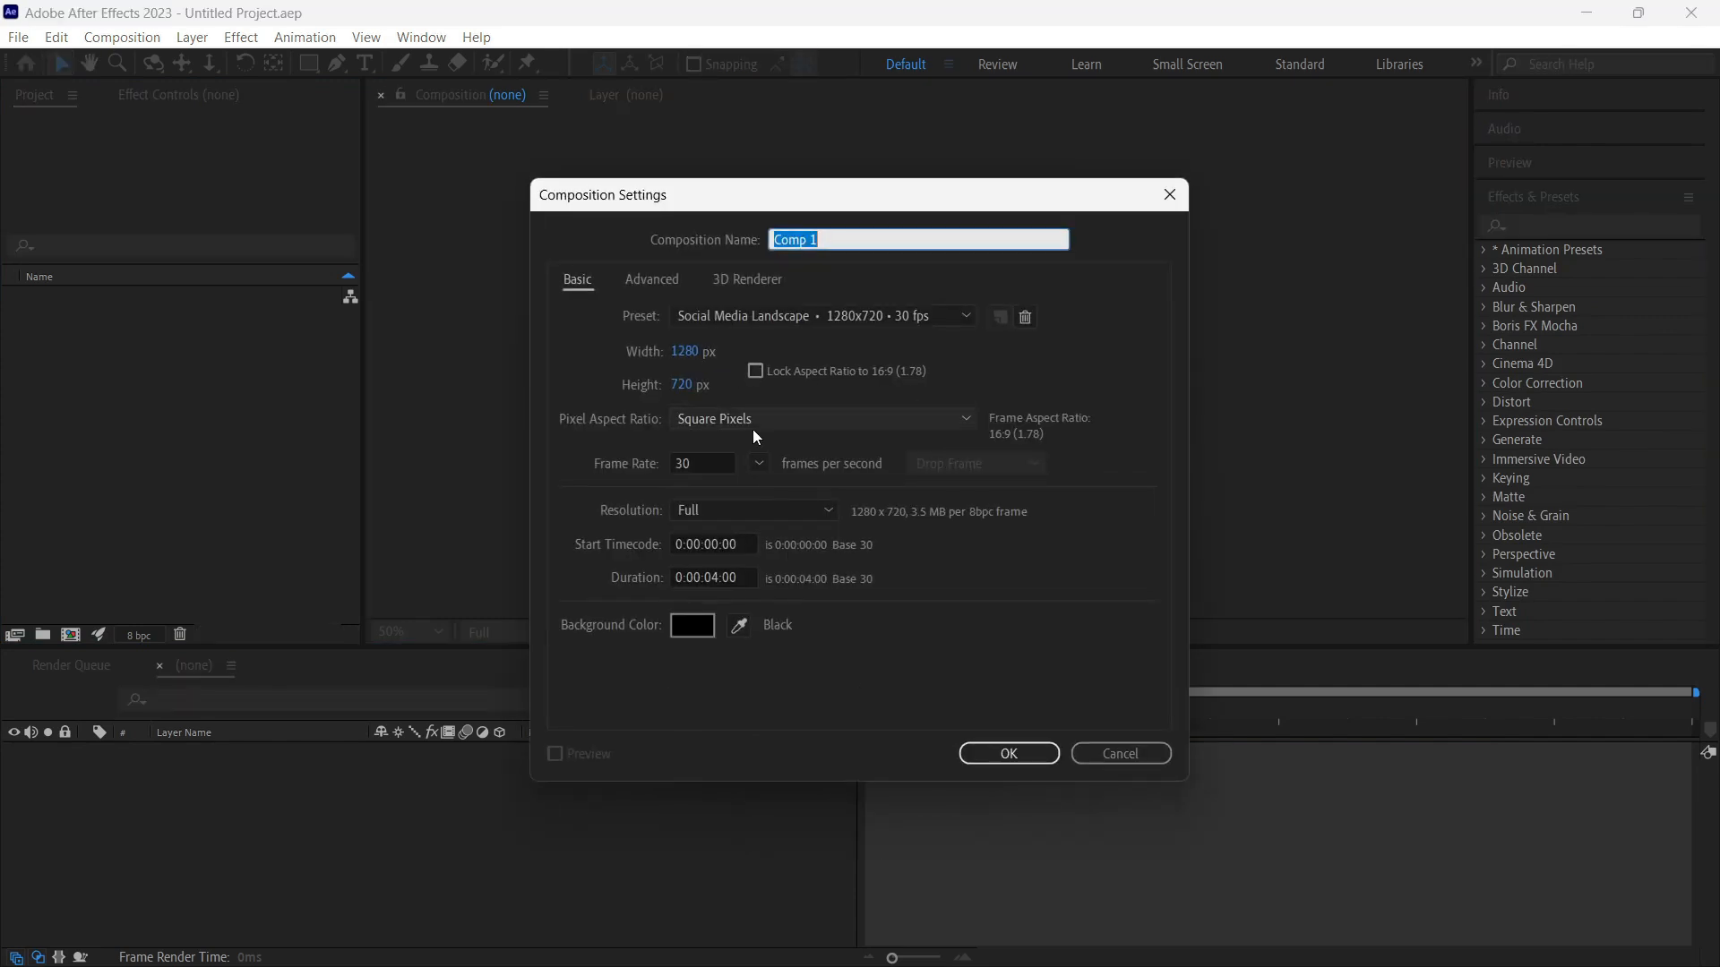
pyautogui.click(687, 351)
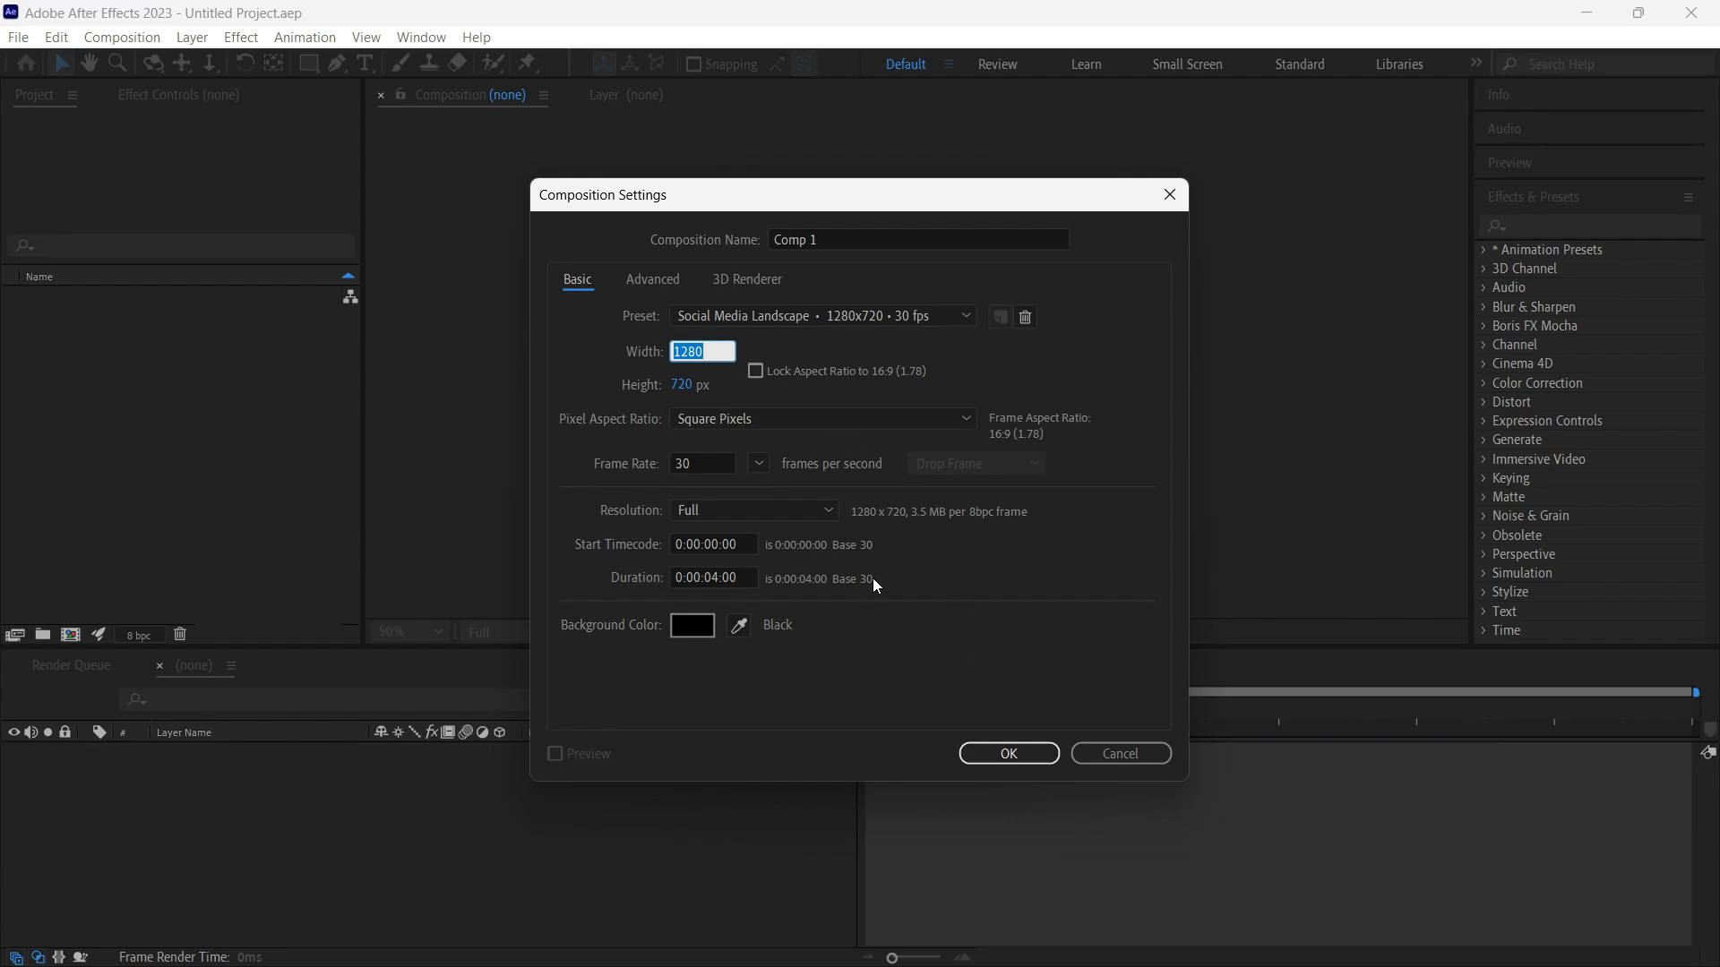
pyautogui.click(992, 751)
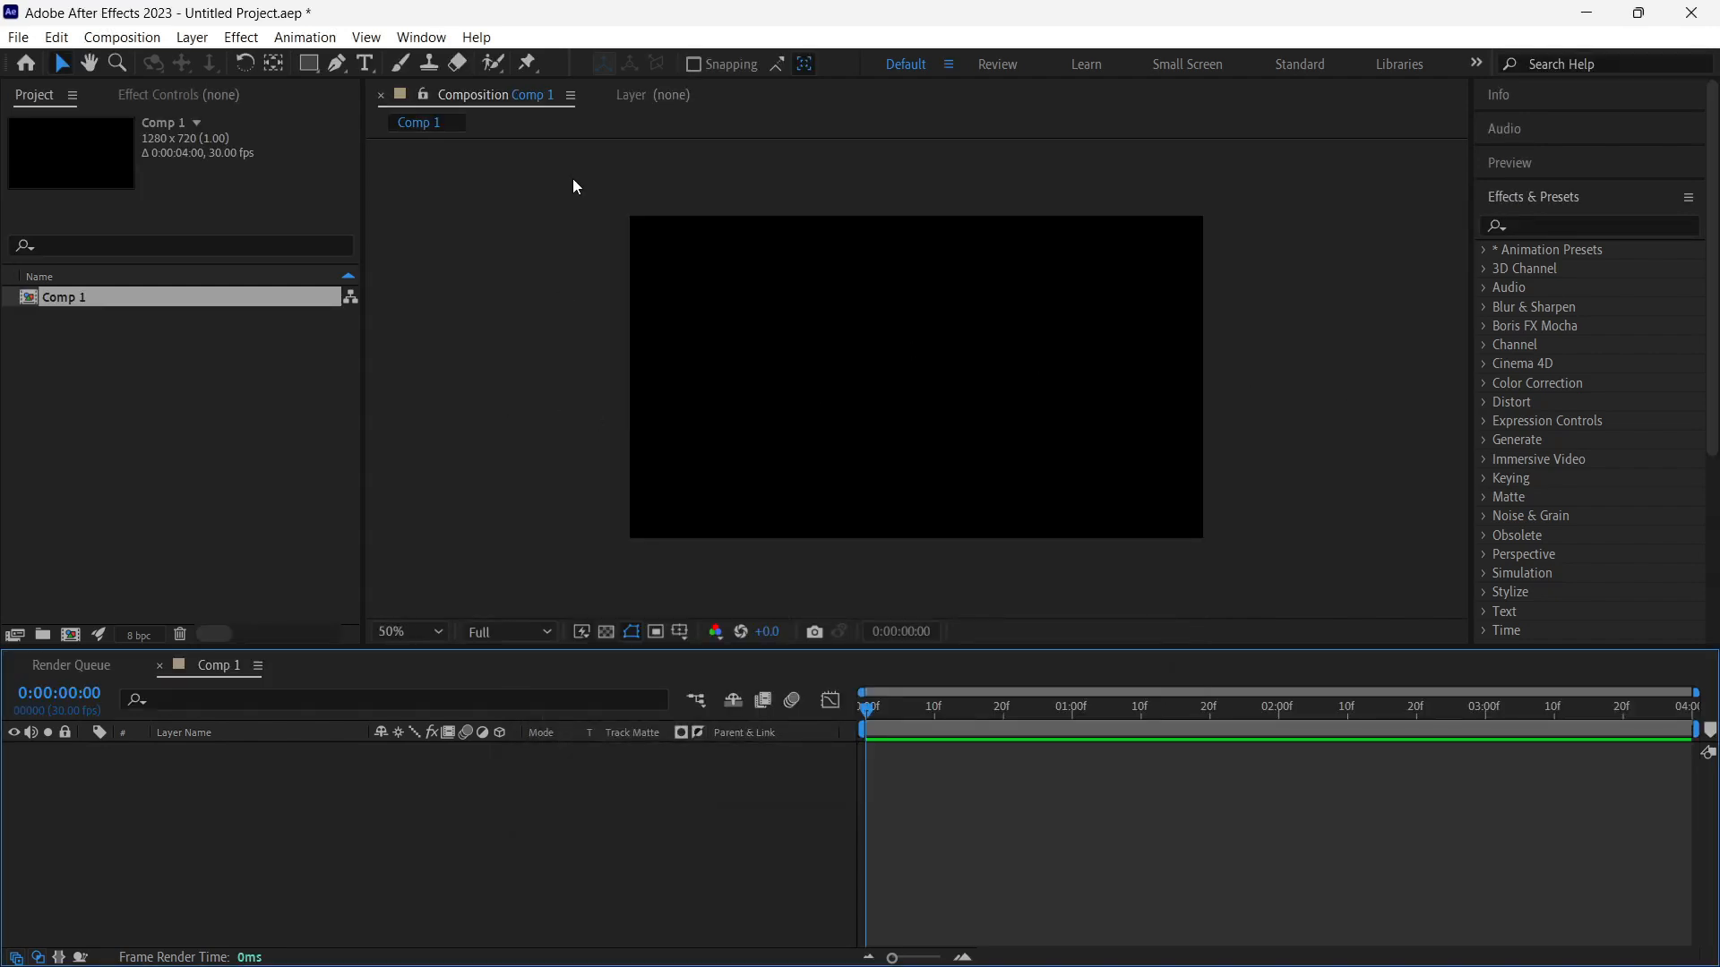
# Step: Add a text layer reading "AE" in the composition
pyautogui.click(362, 62)
pyautogui.click(825, 355)
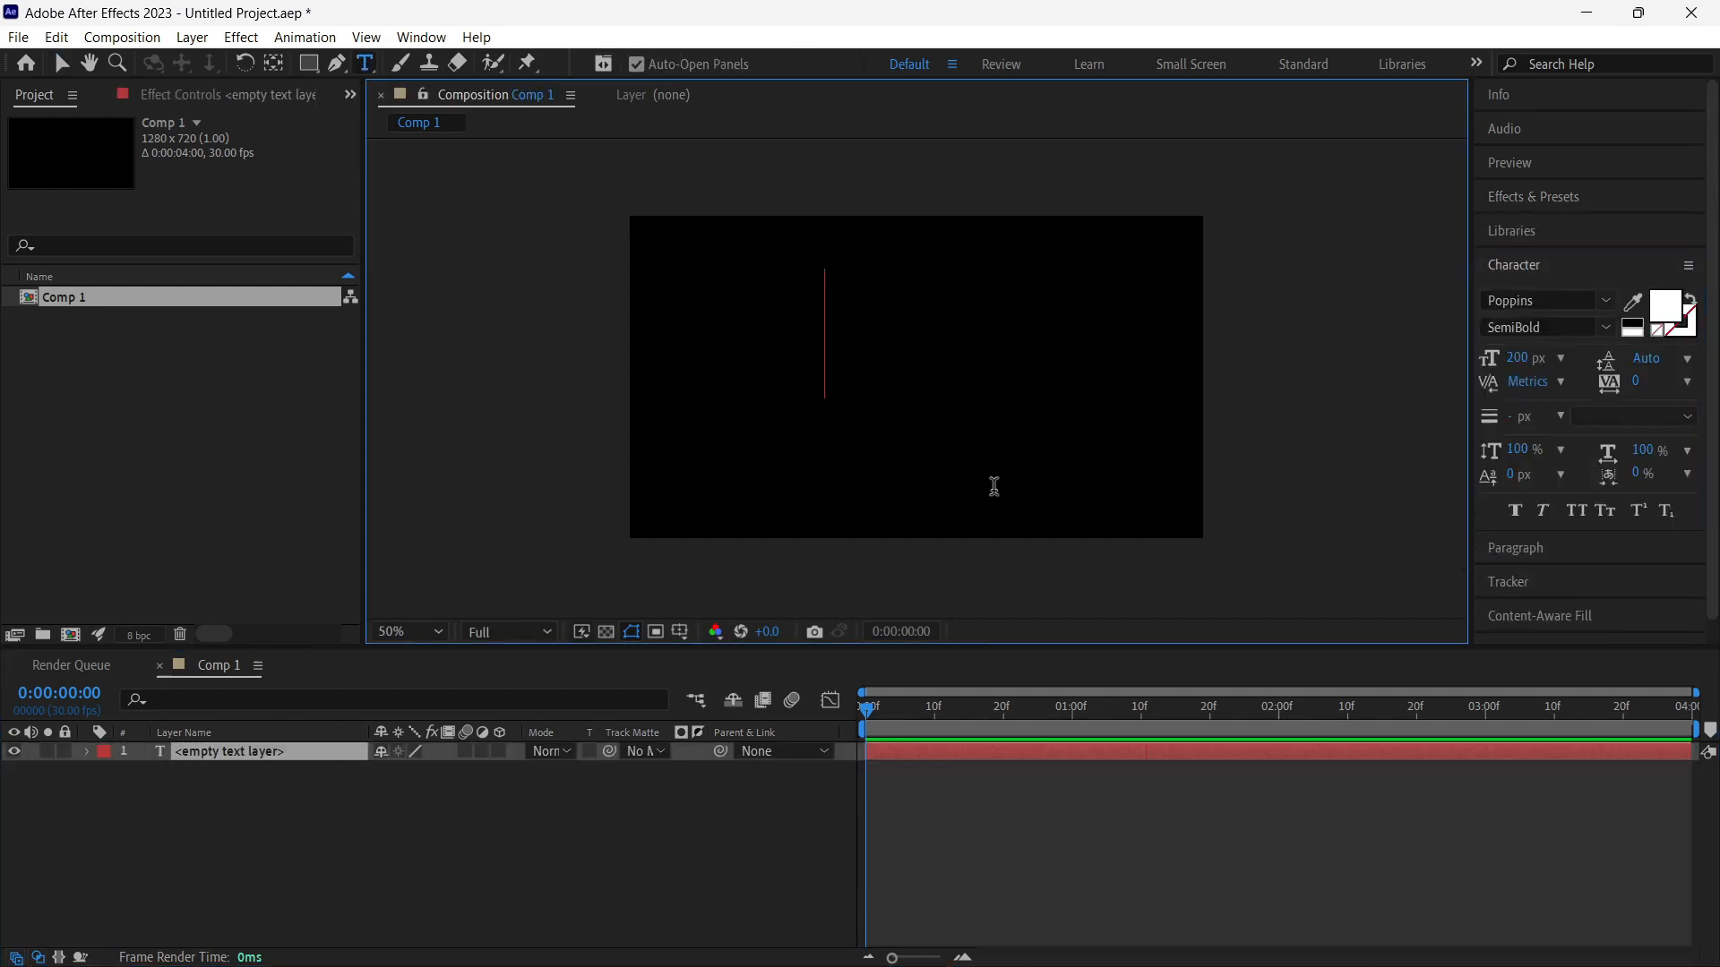
pyautogui.press('capslock')
pyautogui.write('AE')
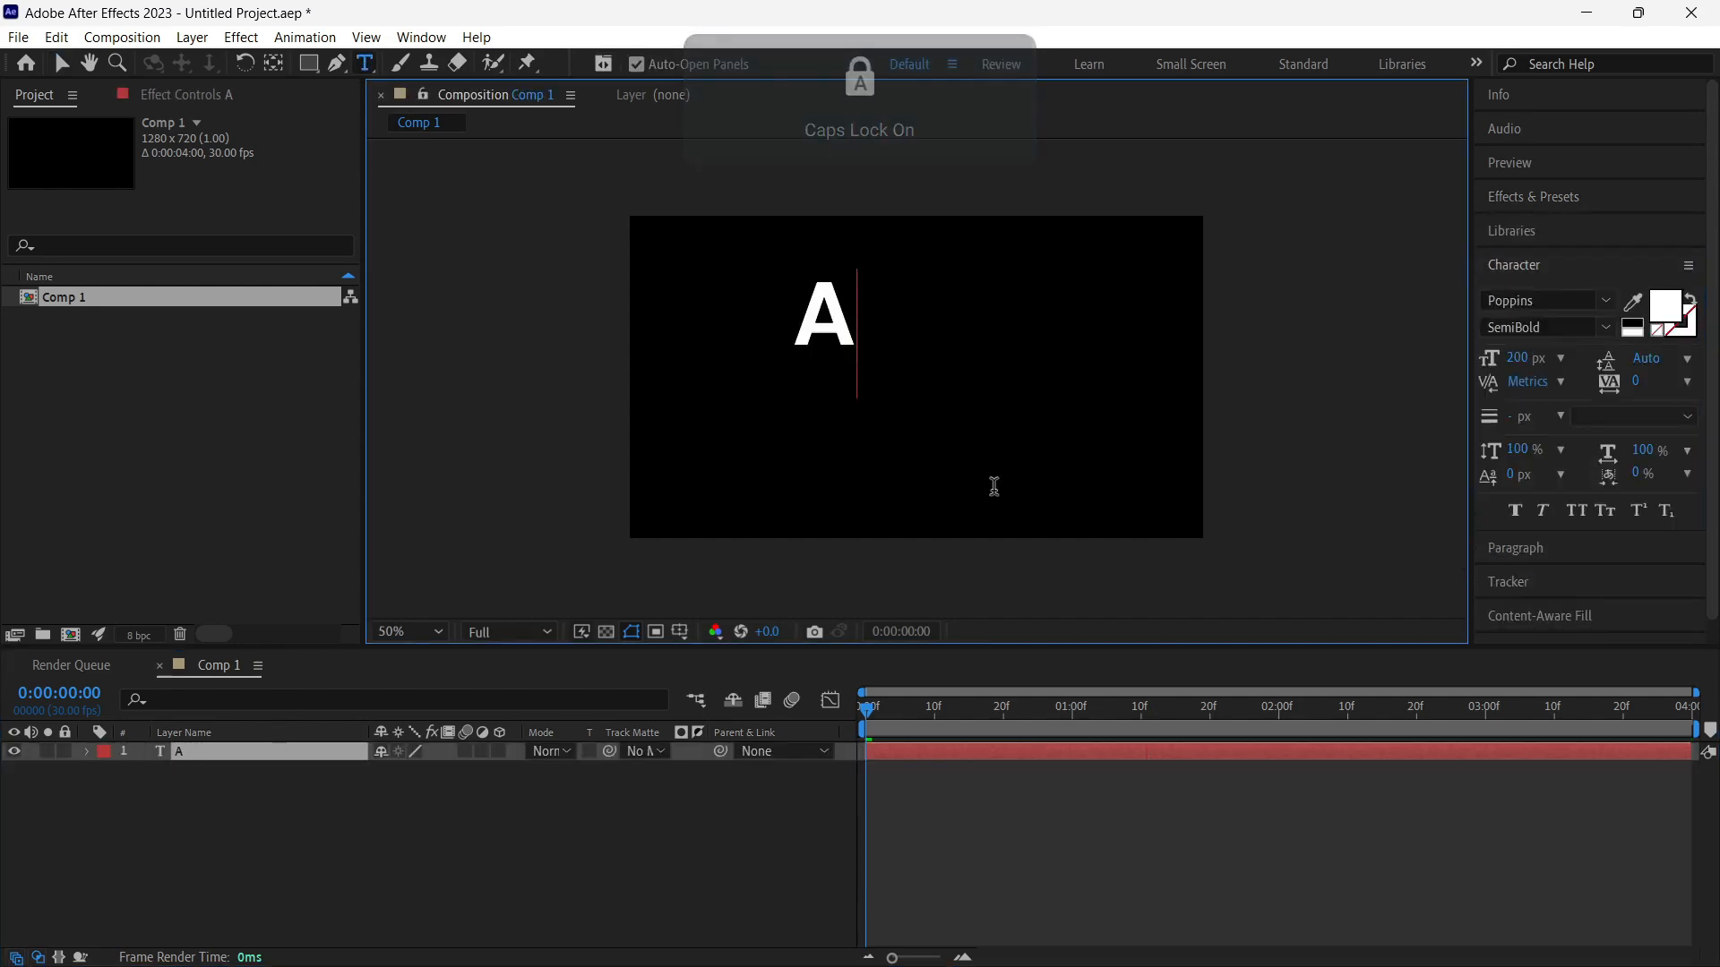
pyautogui.click(65, 66)
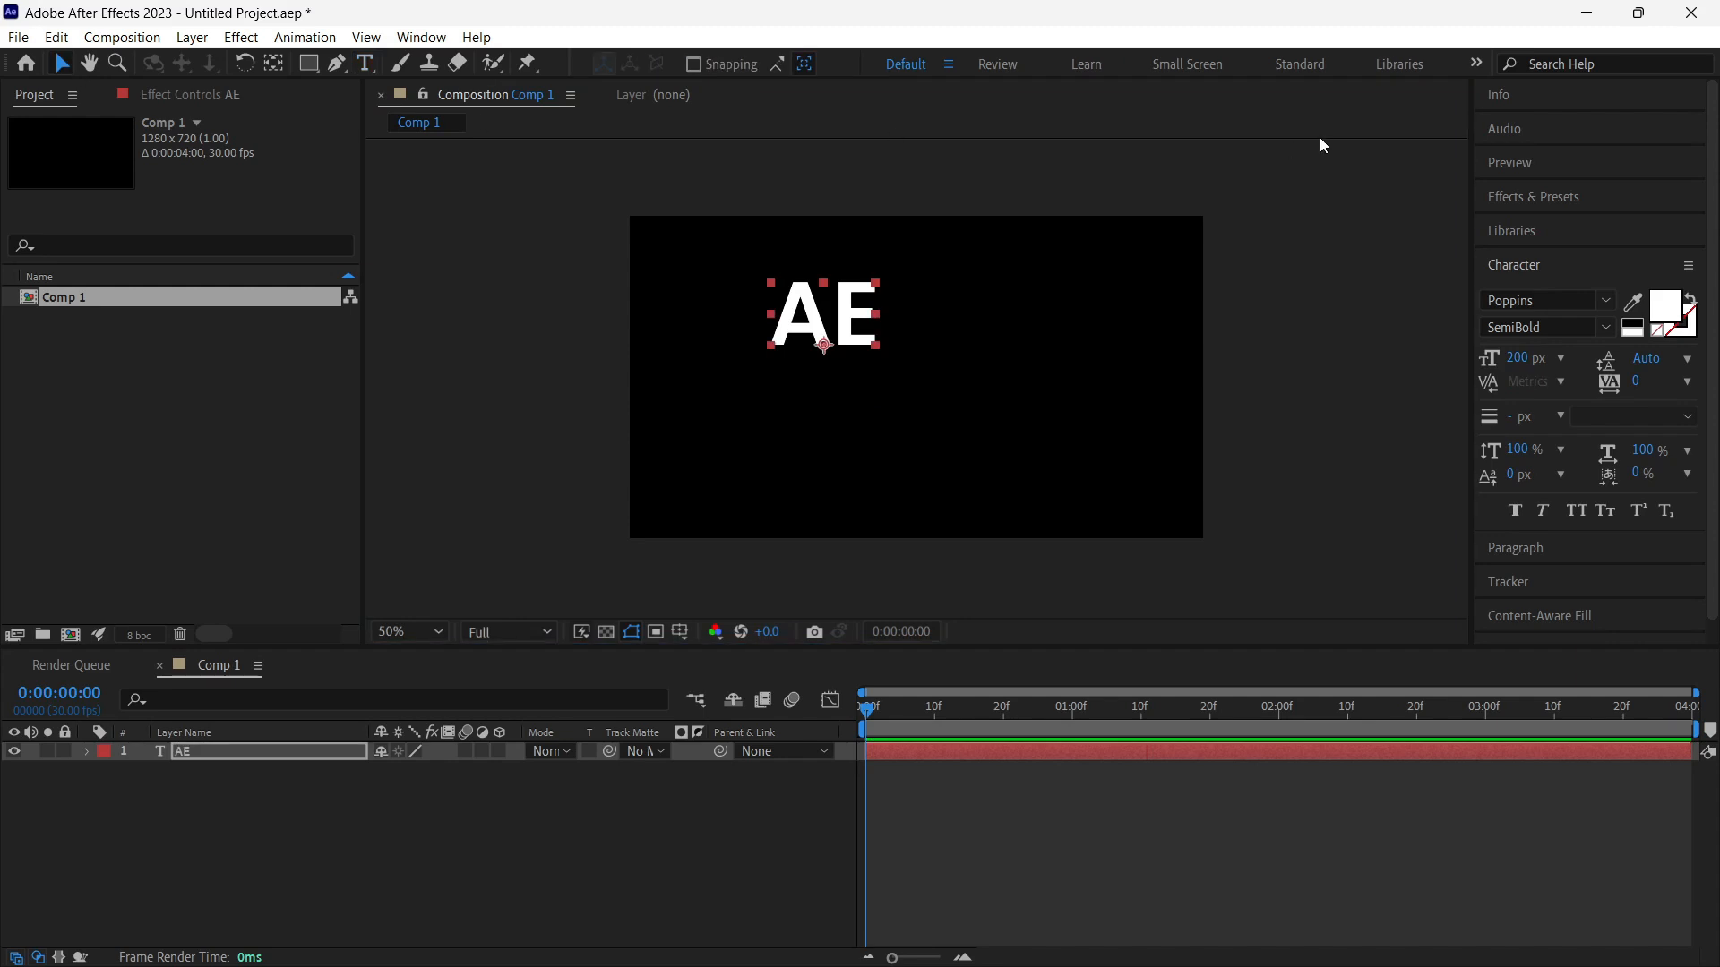
# Step: Align the AE text to the composition's centre both horizontally and vertically
pyautogui.scroll(-1, 1576, 537)
pyautogui.click(1522, 620)
pyautogui.click(1534, 456)
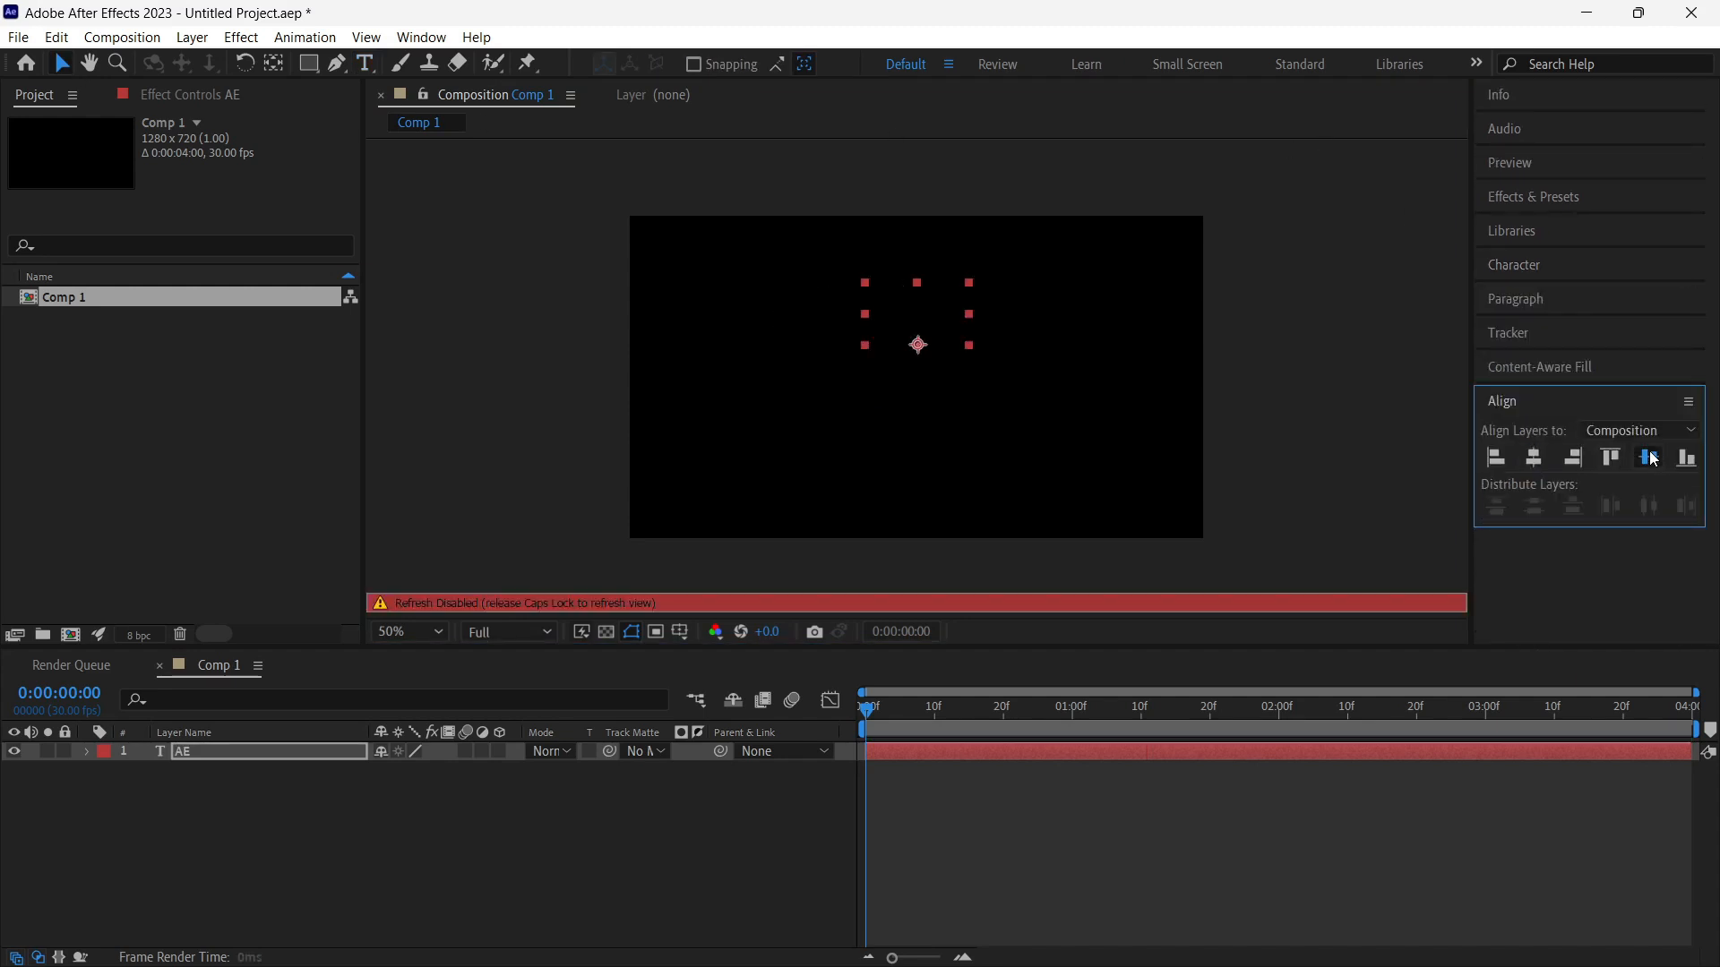
pyautogui.click(1648, 459)
pyautogui.press('capslock')
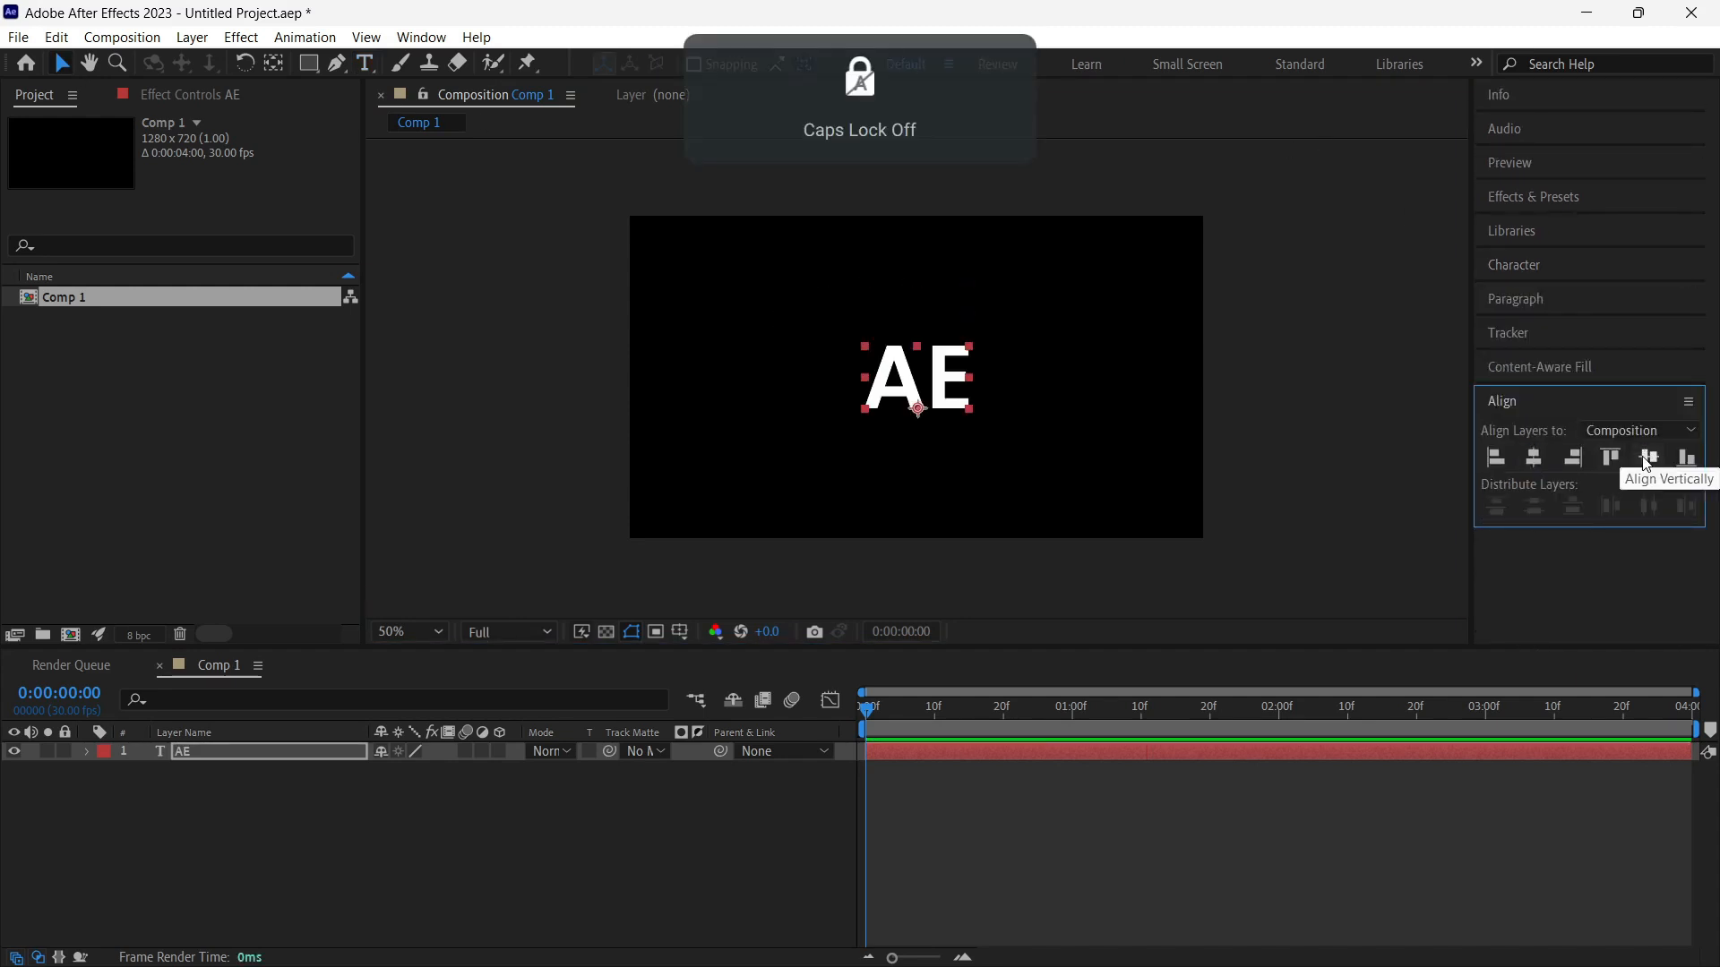
# Step: Set the AE text's font size to 300 px
pyautogui.click(1508, 263)
pyautogui.click(1520, 357)
pyautogui.write('300')
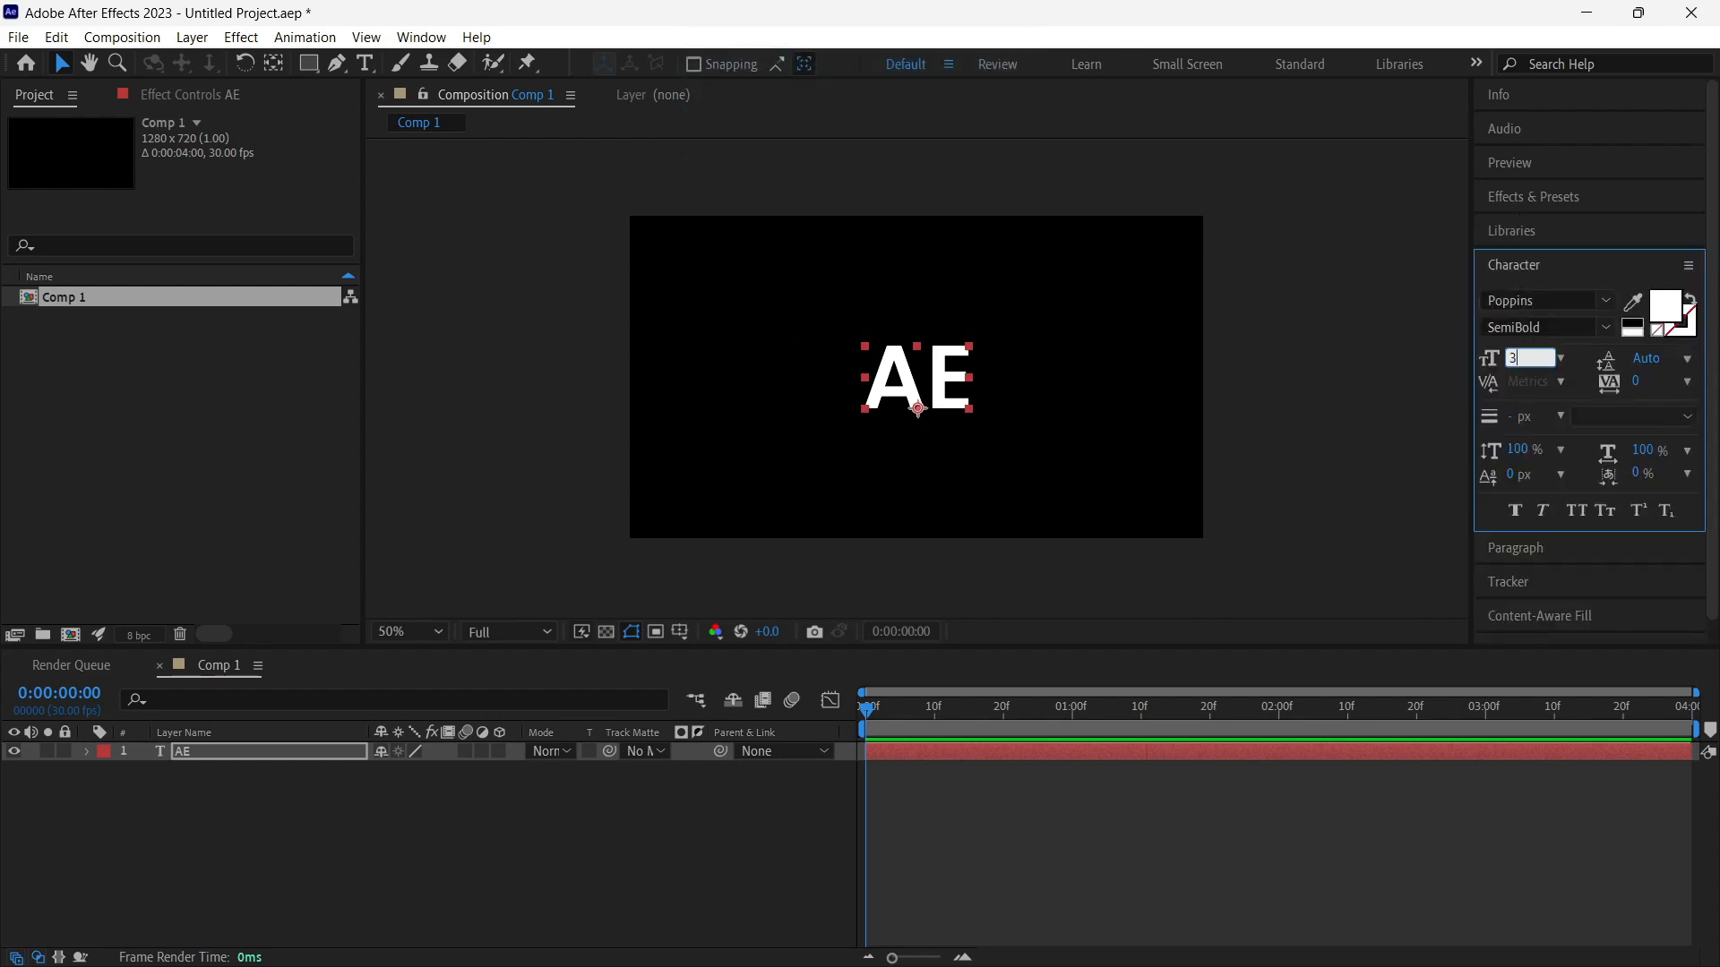
pyautogui.press('Return')
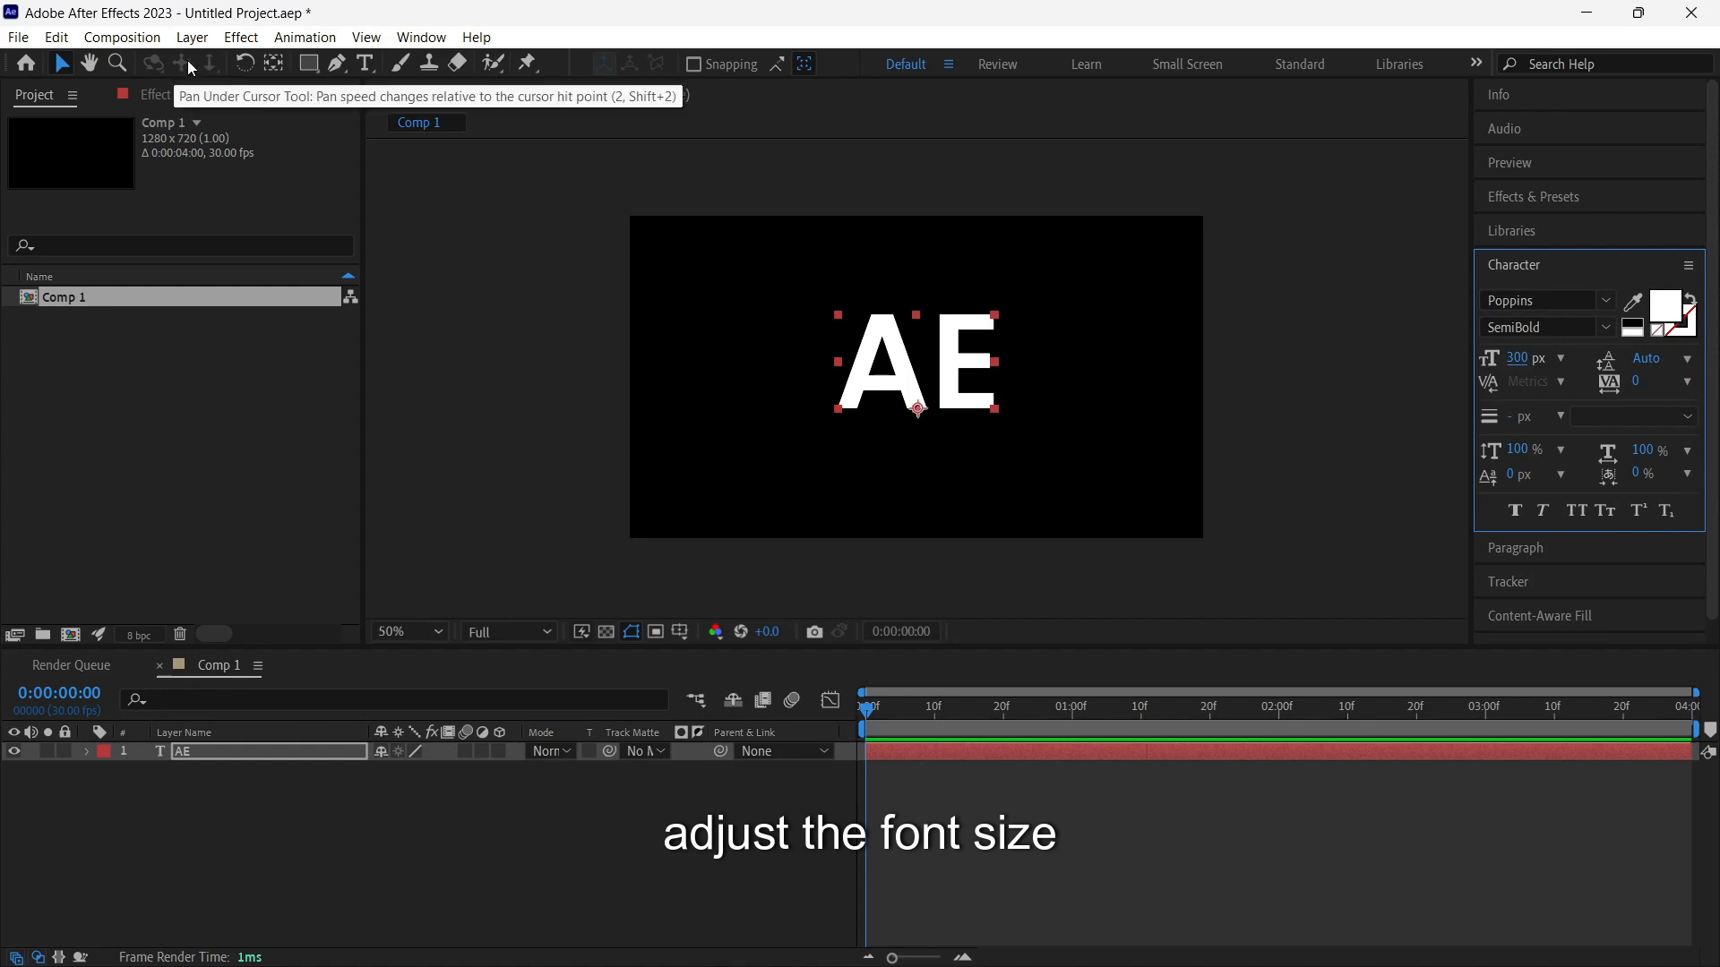
# Step: Centre the AE layer's anchor point on its text and realign the layer to the middle of the composition
pyautogui.click(274, 63)
pyautogui.hotkey('ctrl', 'alt', 'Home')
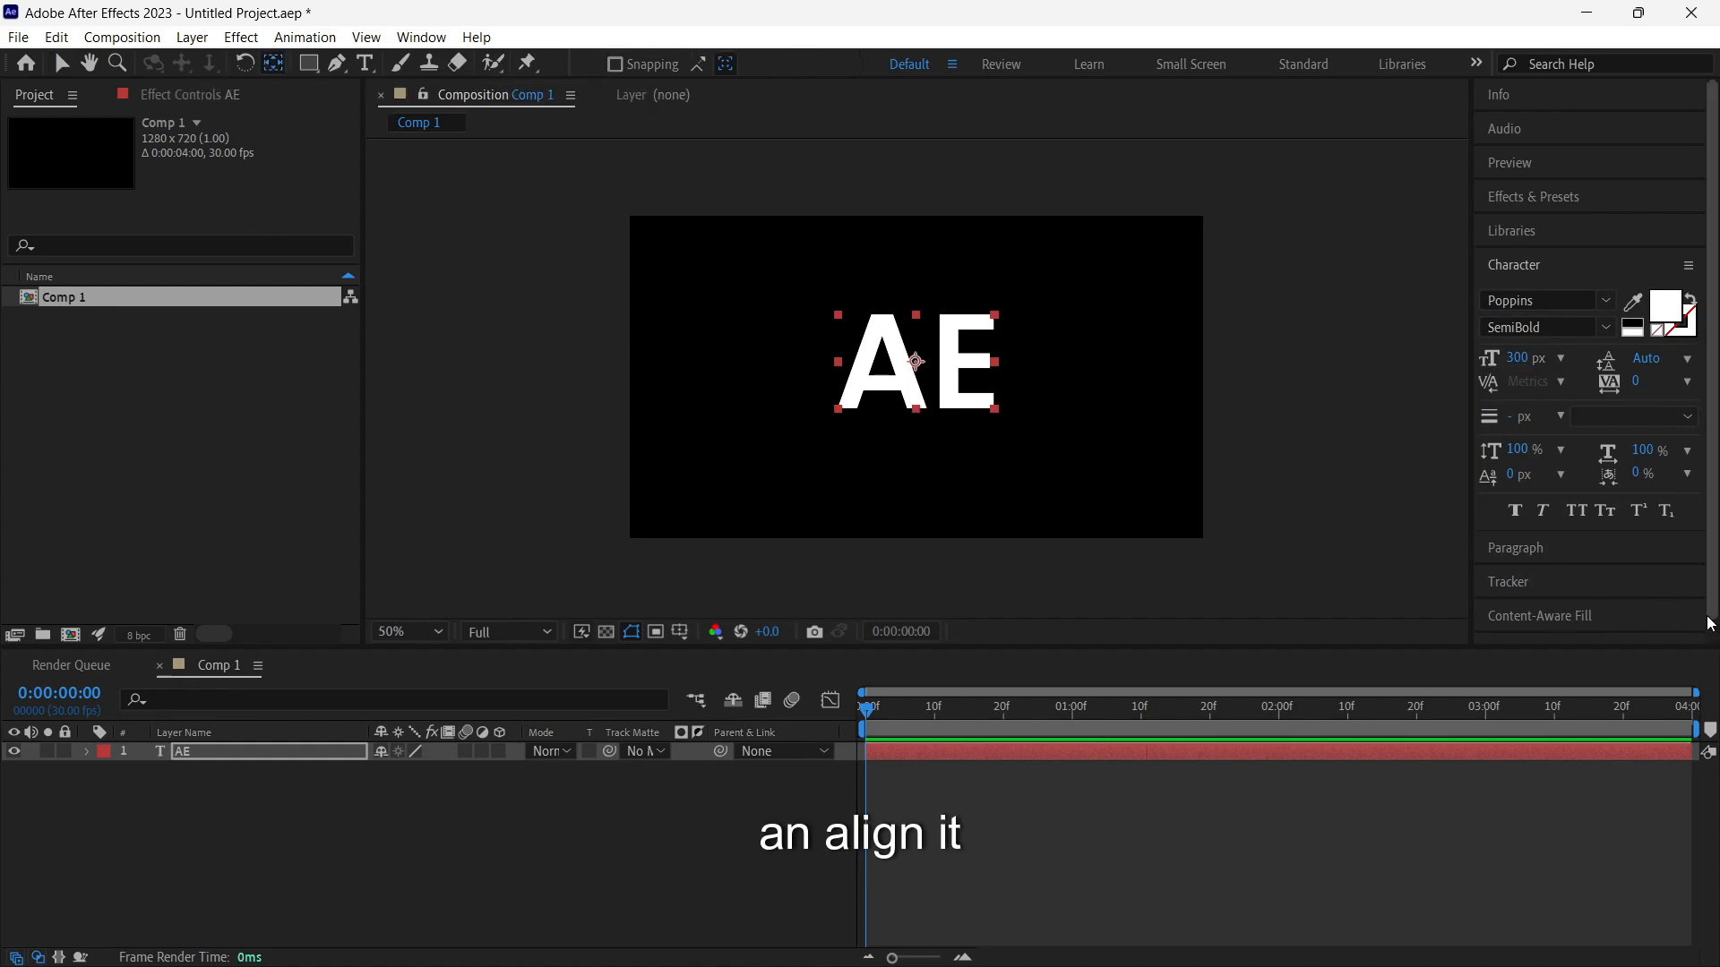
pyautogui.click(1523, 627)
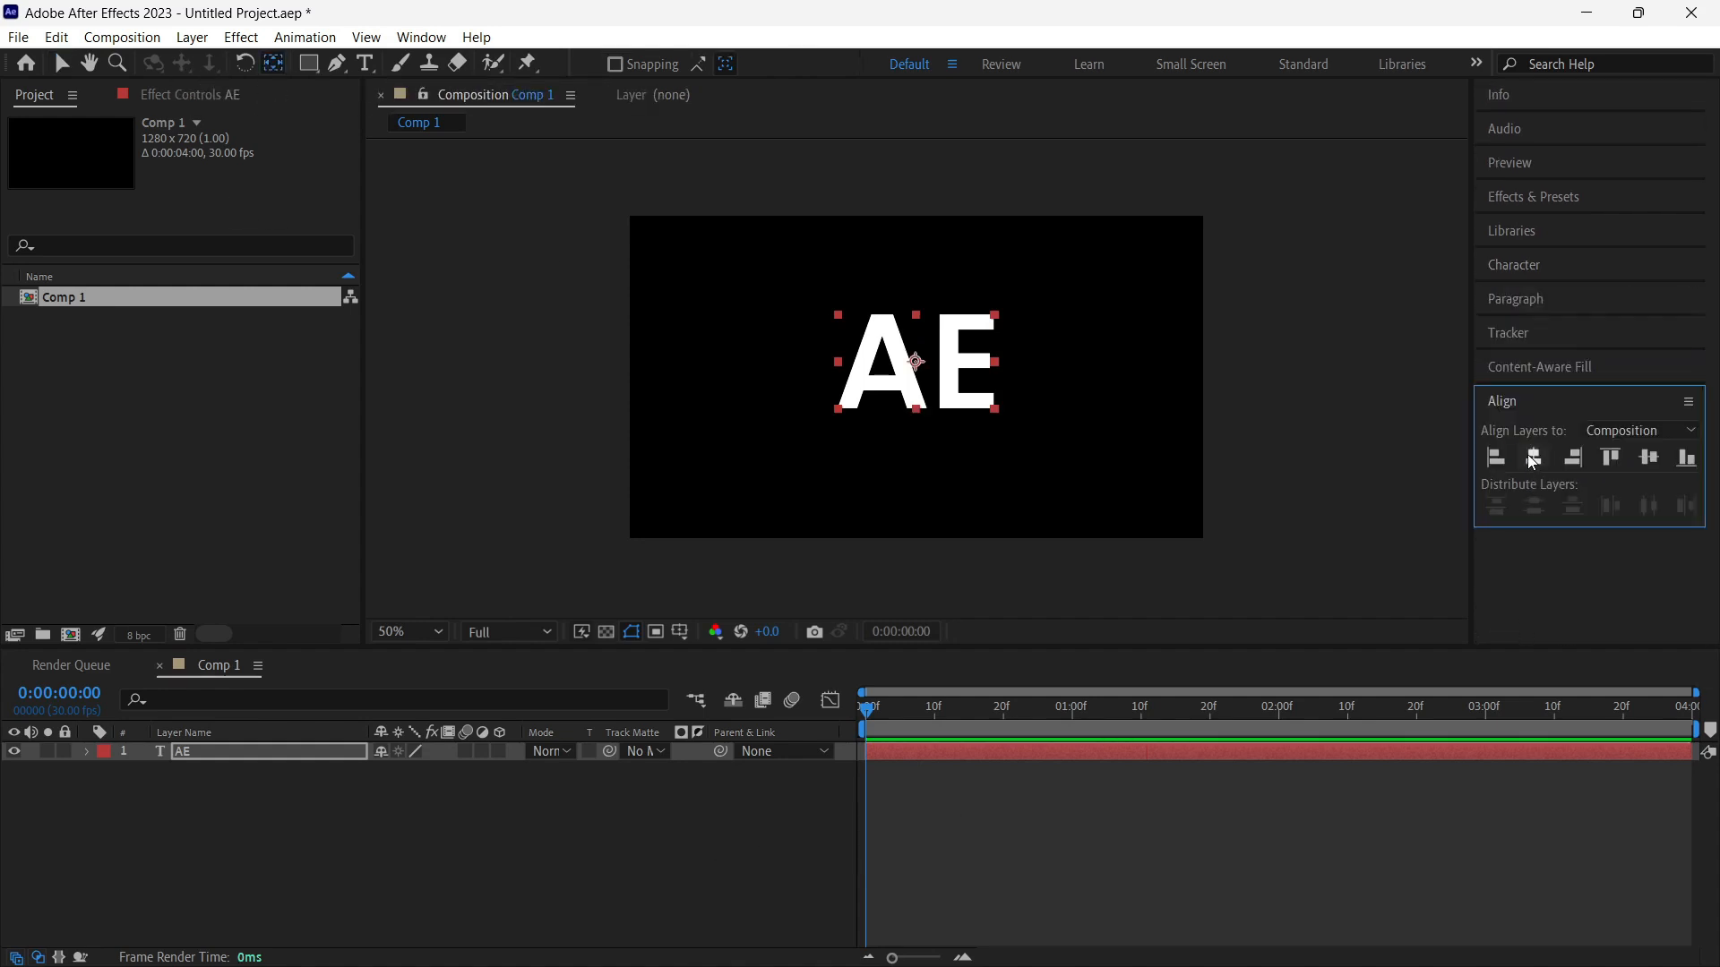
pyautogui.click(1648, 458)
pyautogui.click(1164, 359)
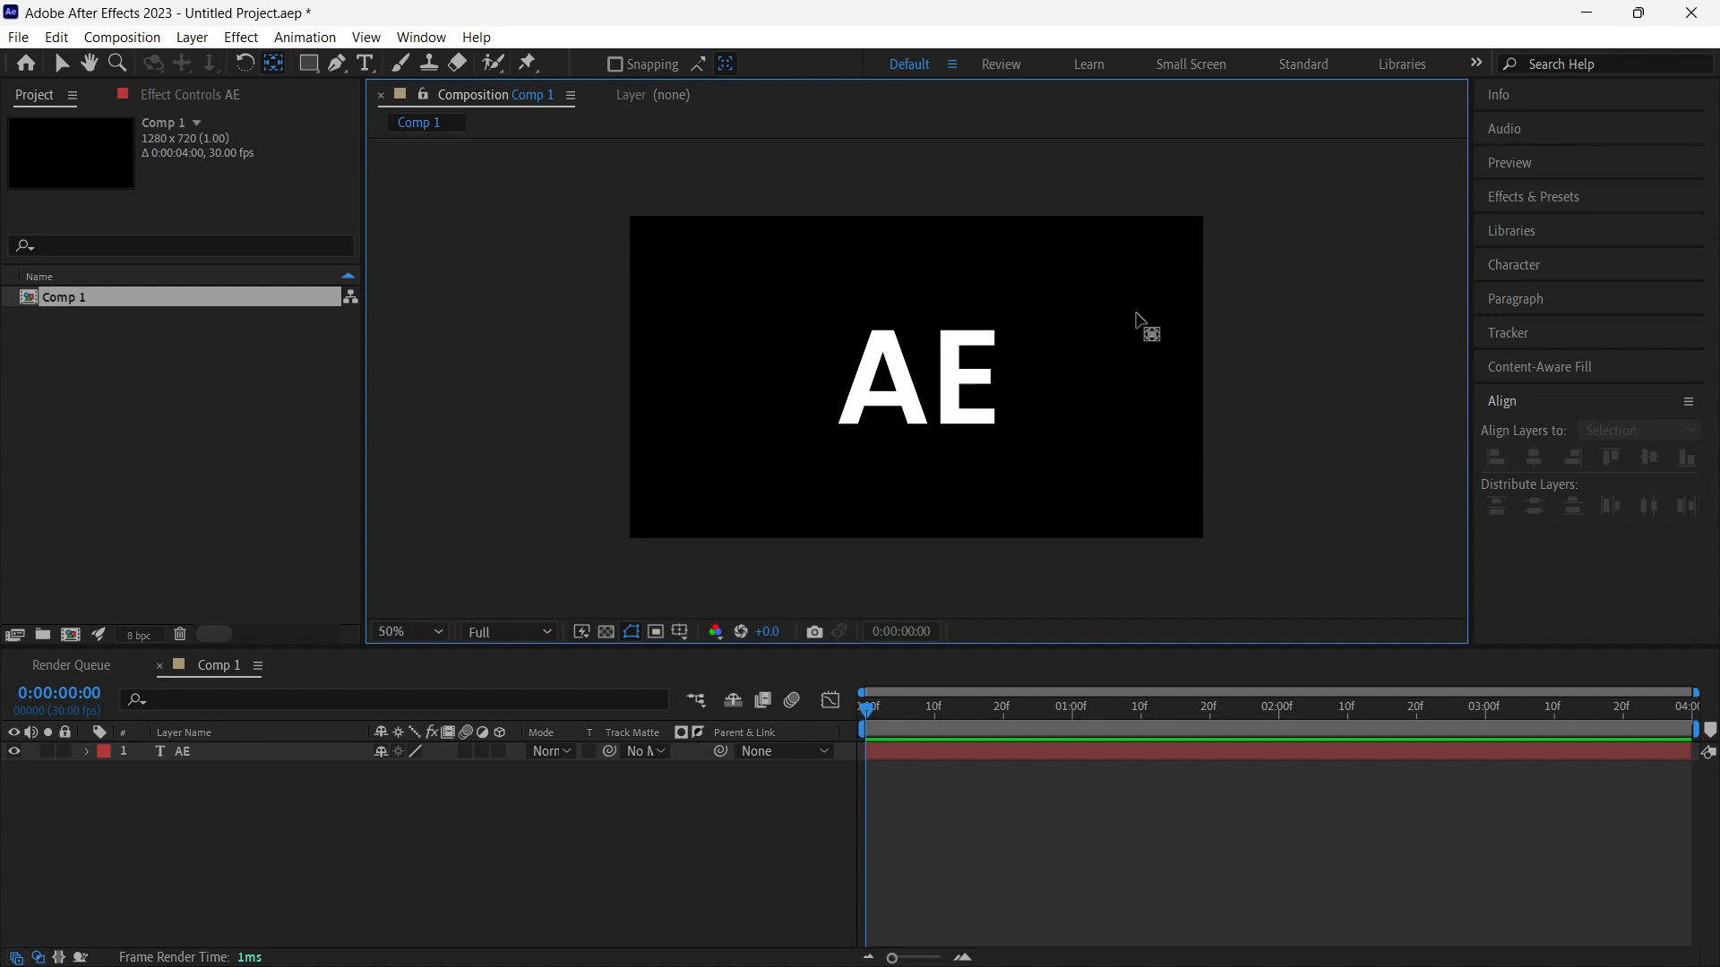
# Step: Create masks from the AE text layer's letters
pyautogui.press('v')
pyautogui.click(899, 377)
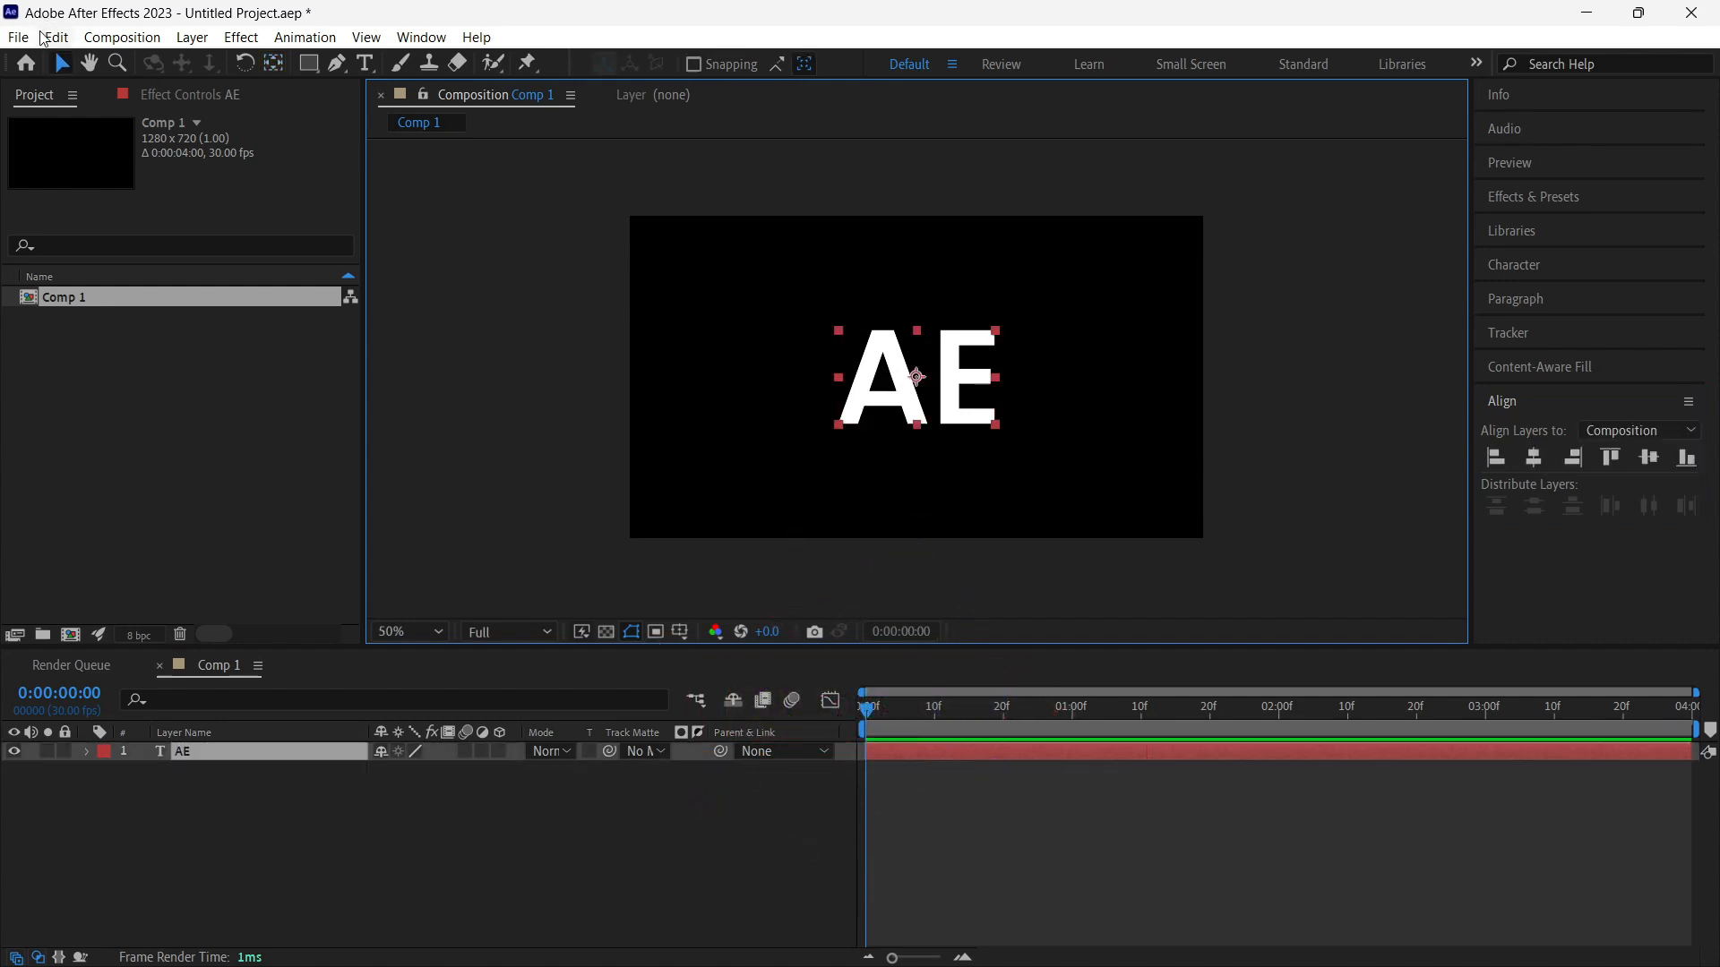
pyautogui.click(192, 37)
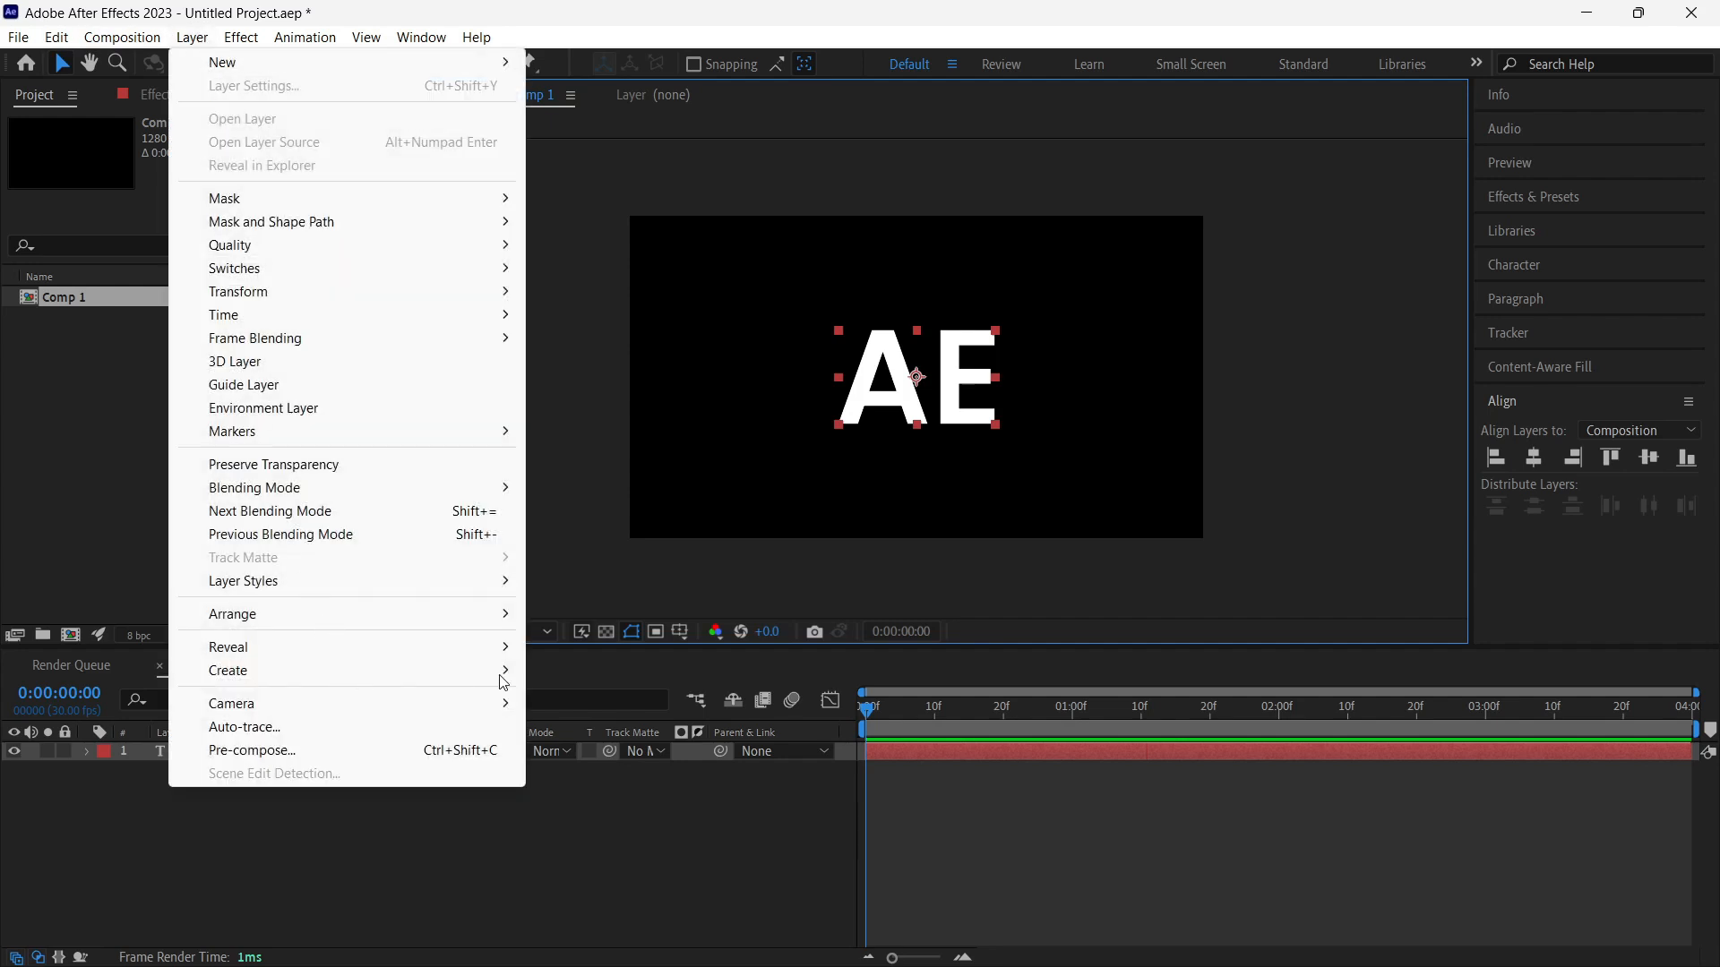
pyautogui.moveTo(503, 682)
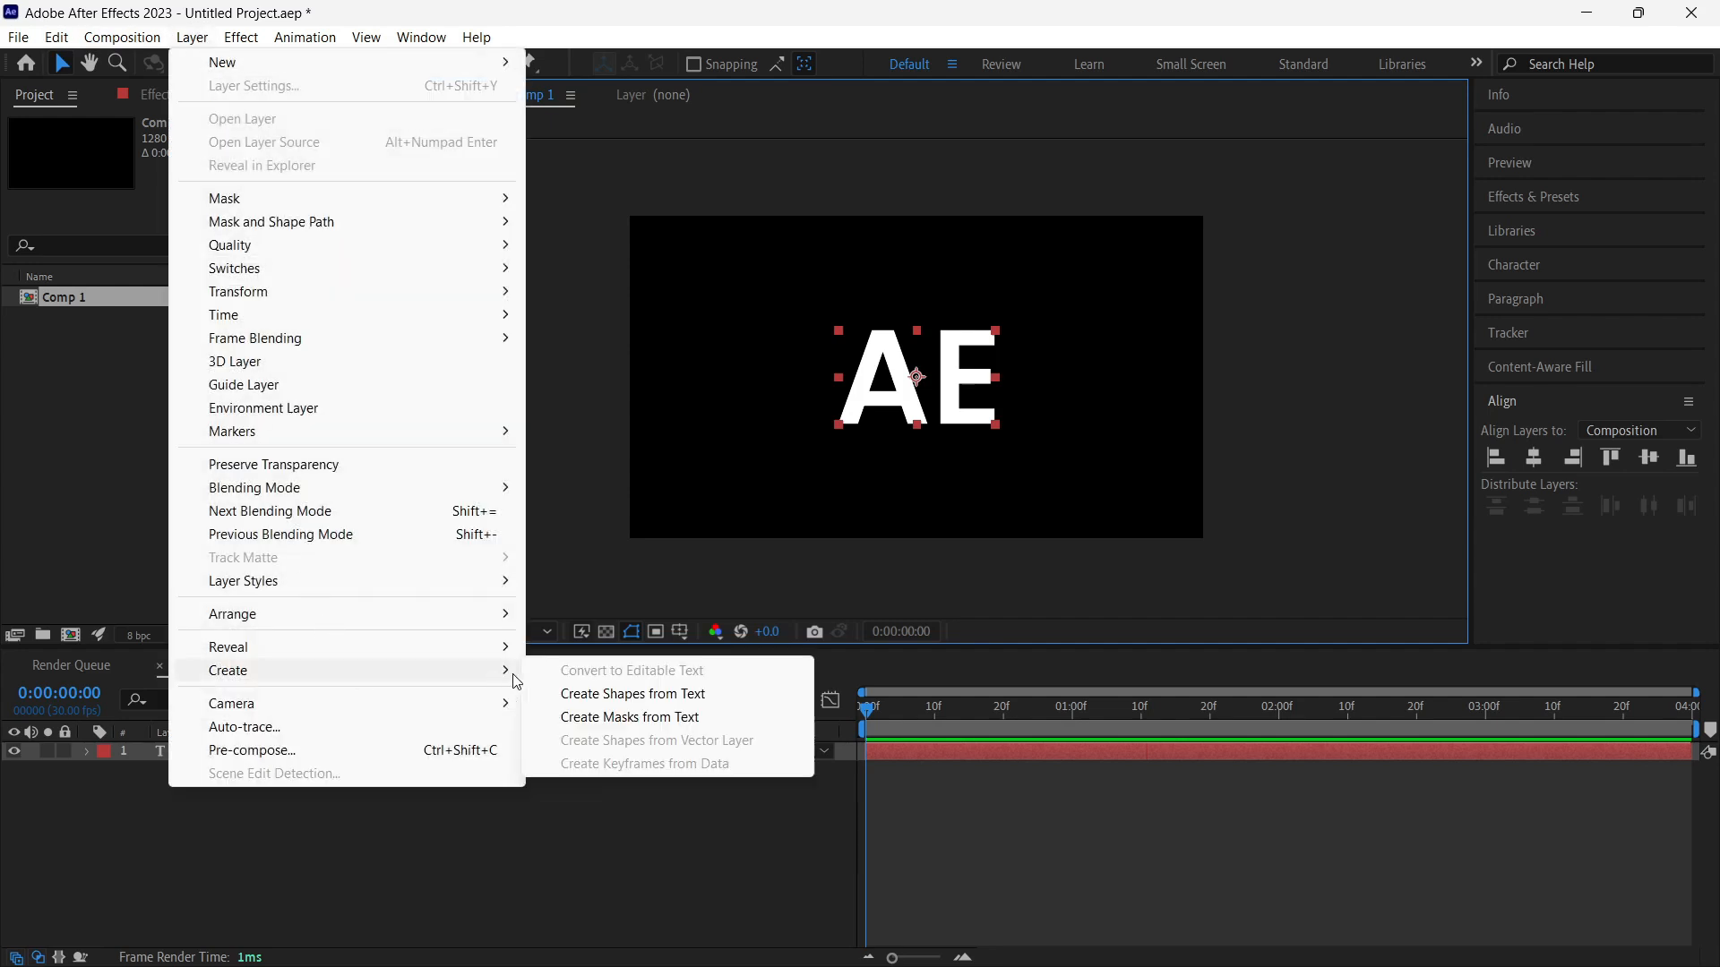
pyautogui.click(579, 719)
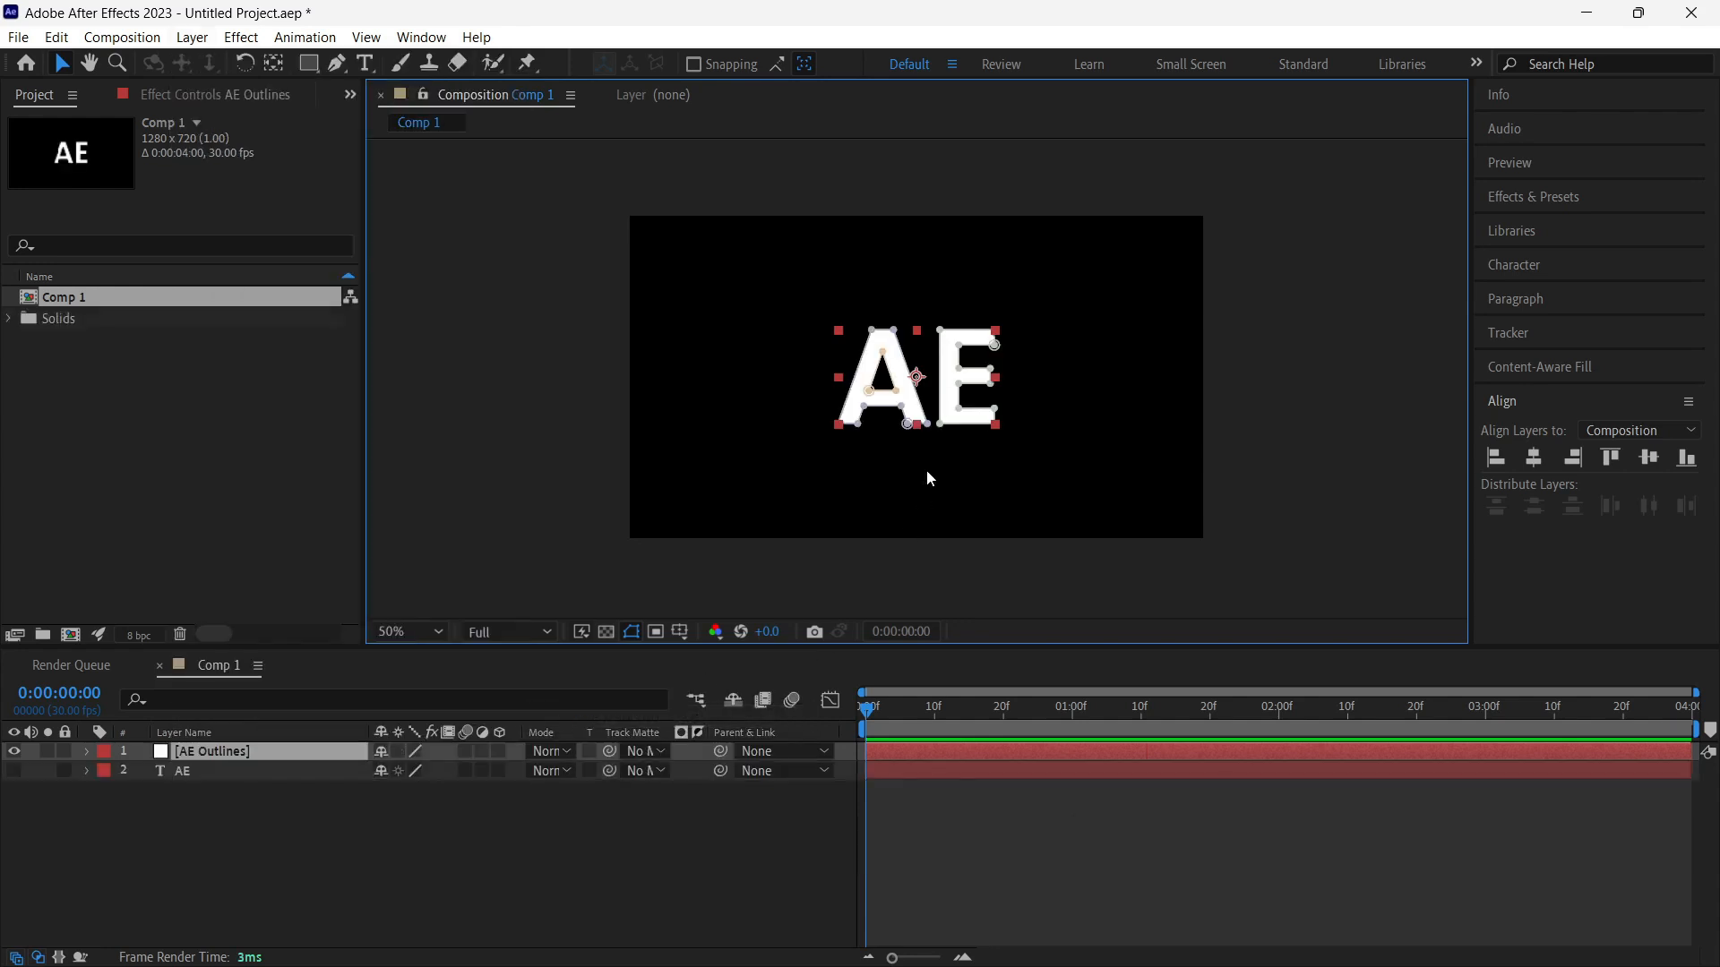
# Step: Duplicate the AE Outlines layer
pyautogui.click(207, 788)
pyautogui.click(846, 345)
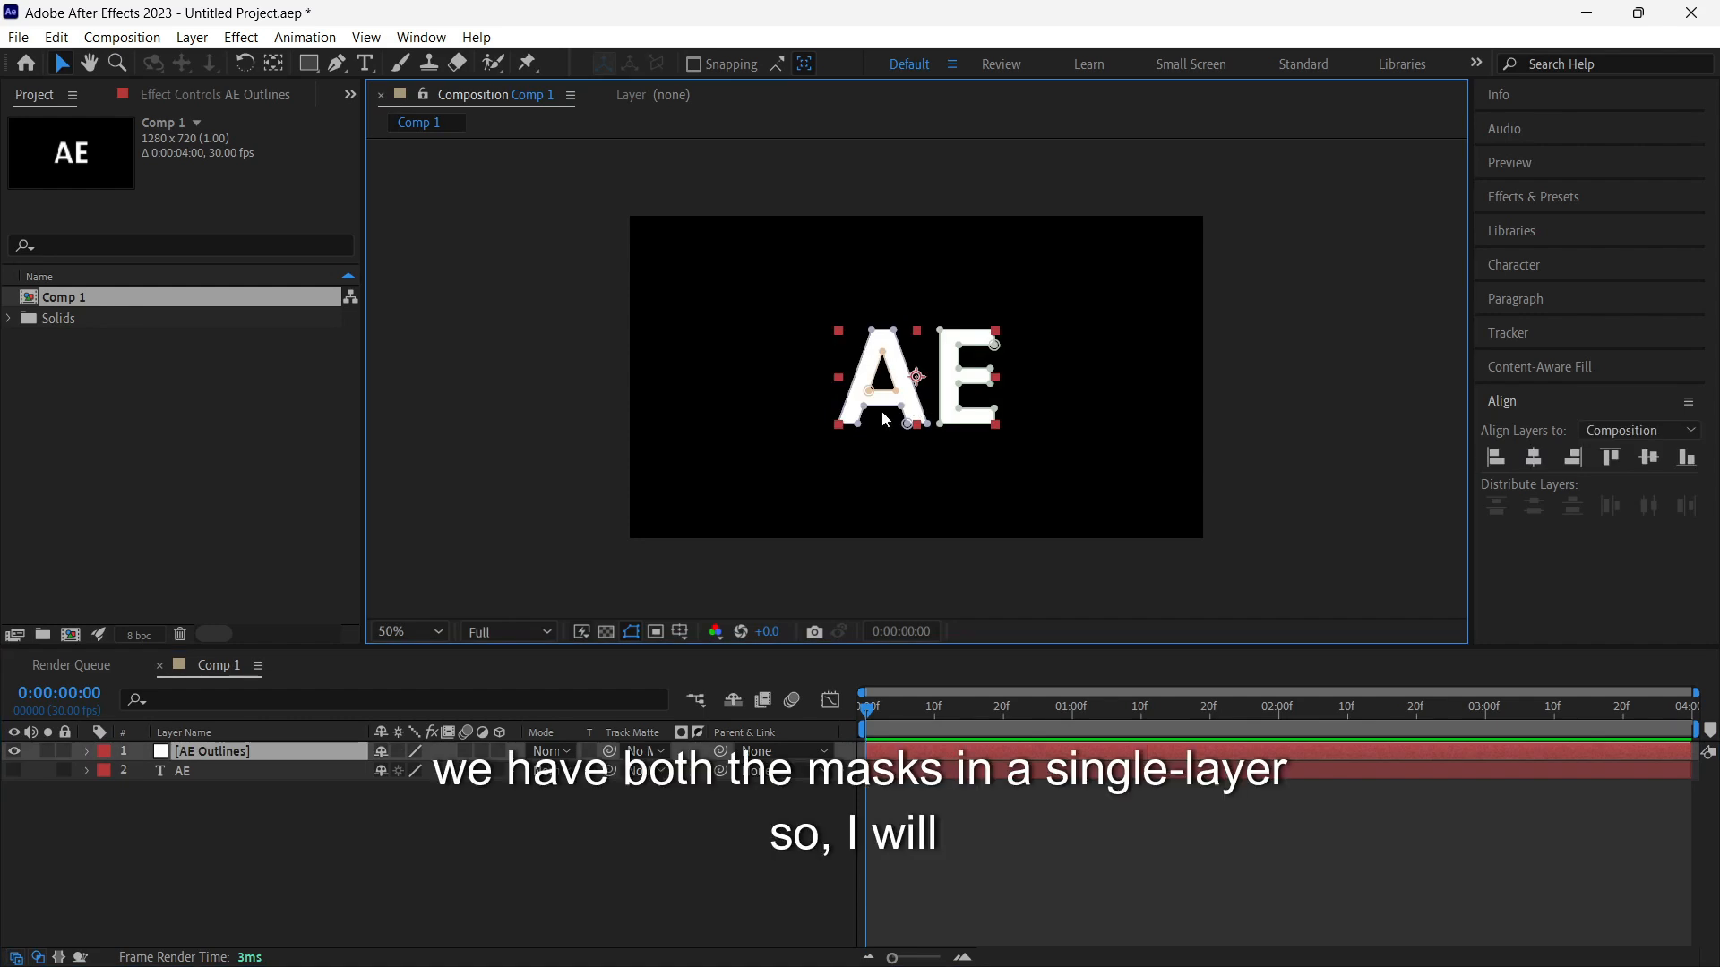
pyautogui.click(247, 752)
pyautogui.hotkey('ctrl', 'd')
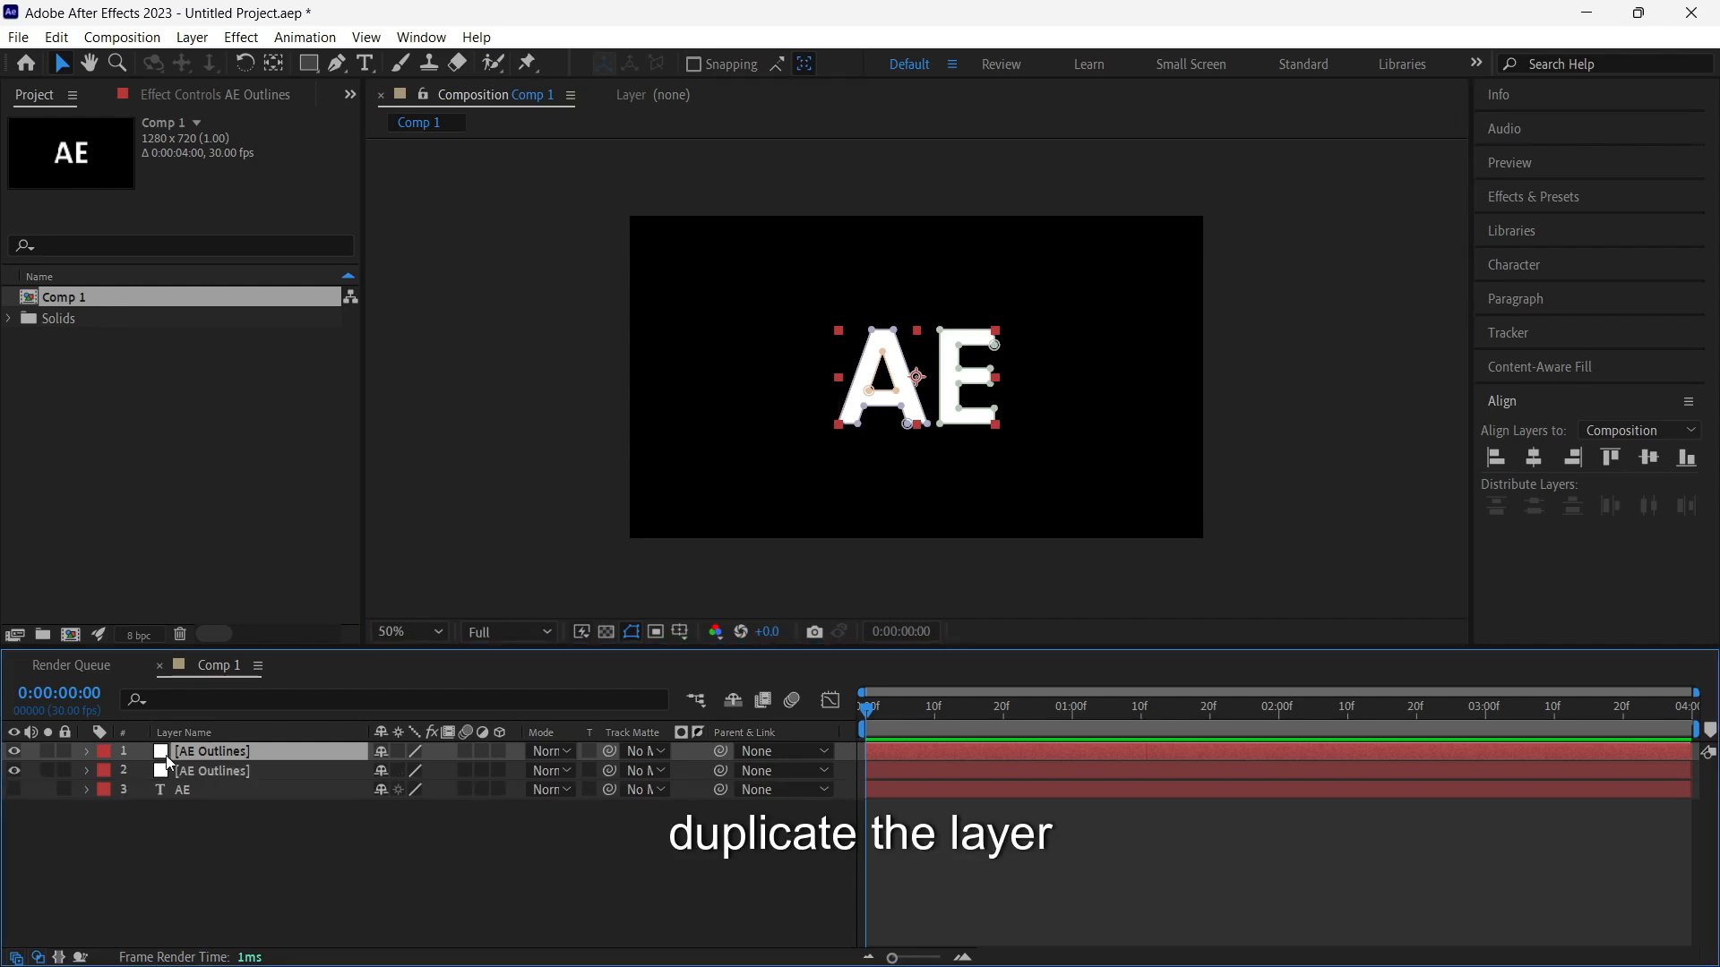
# Step: Hide the upper AE Outlines layer and delete the E mask from the lower one
pyautogui.click(13, 750)
pyautogui.click(87, 770)
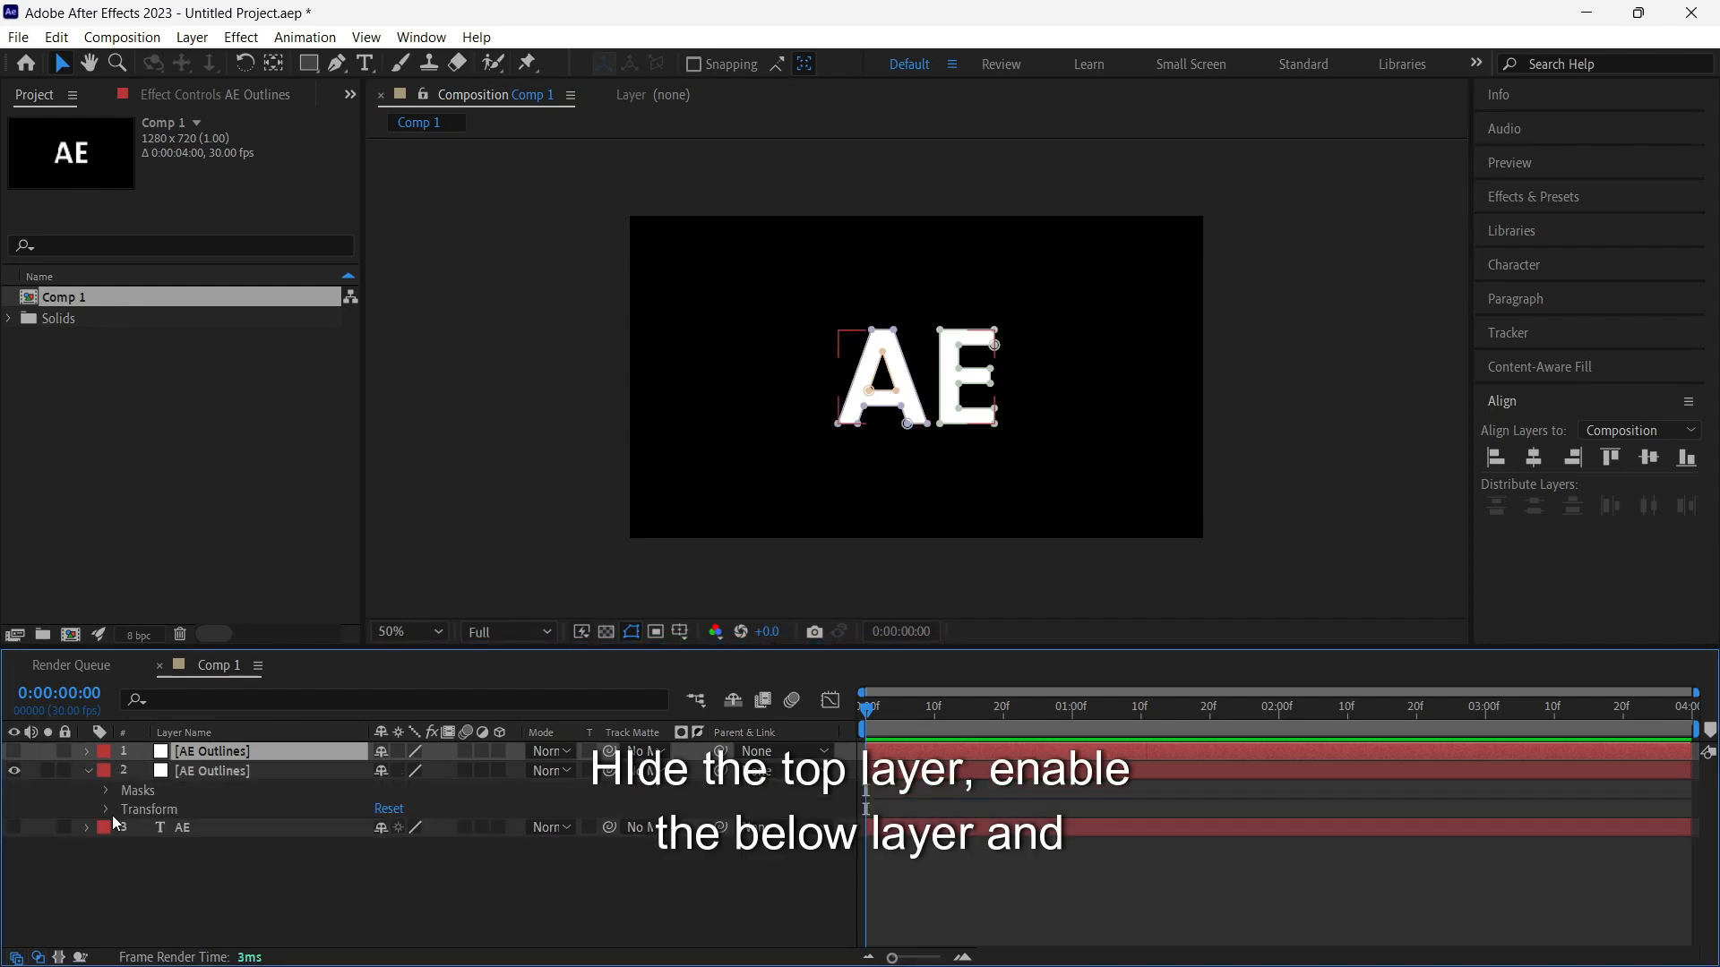
pyautogui.click(106, 790)
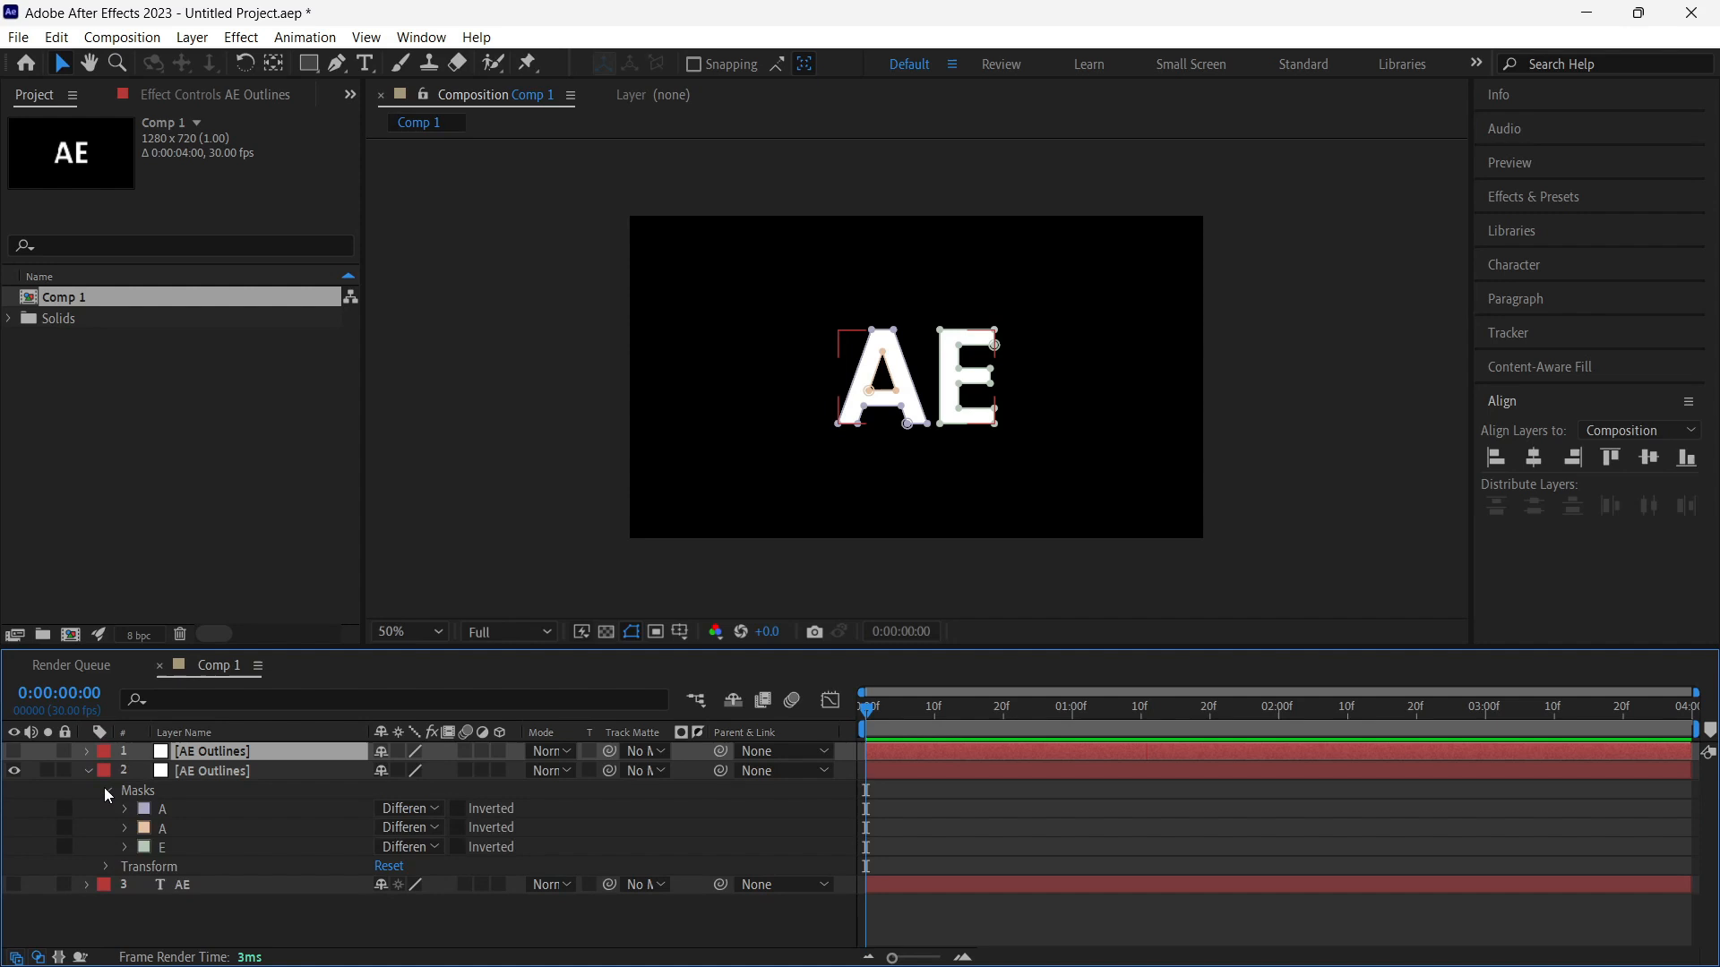
pyautogui.click(159, 848)
pyautogui.press('Delete')
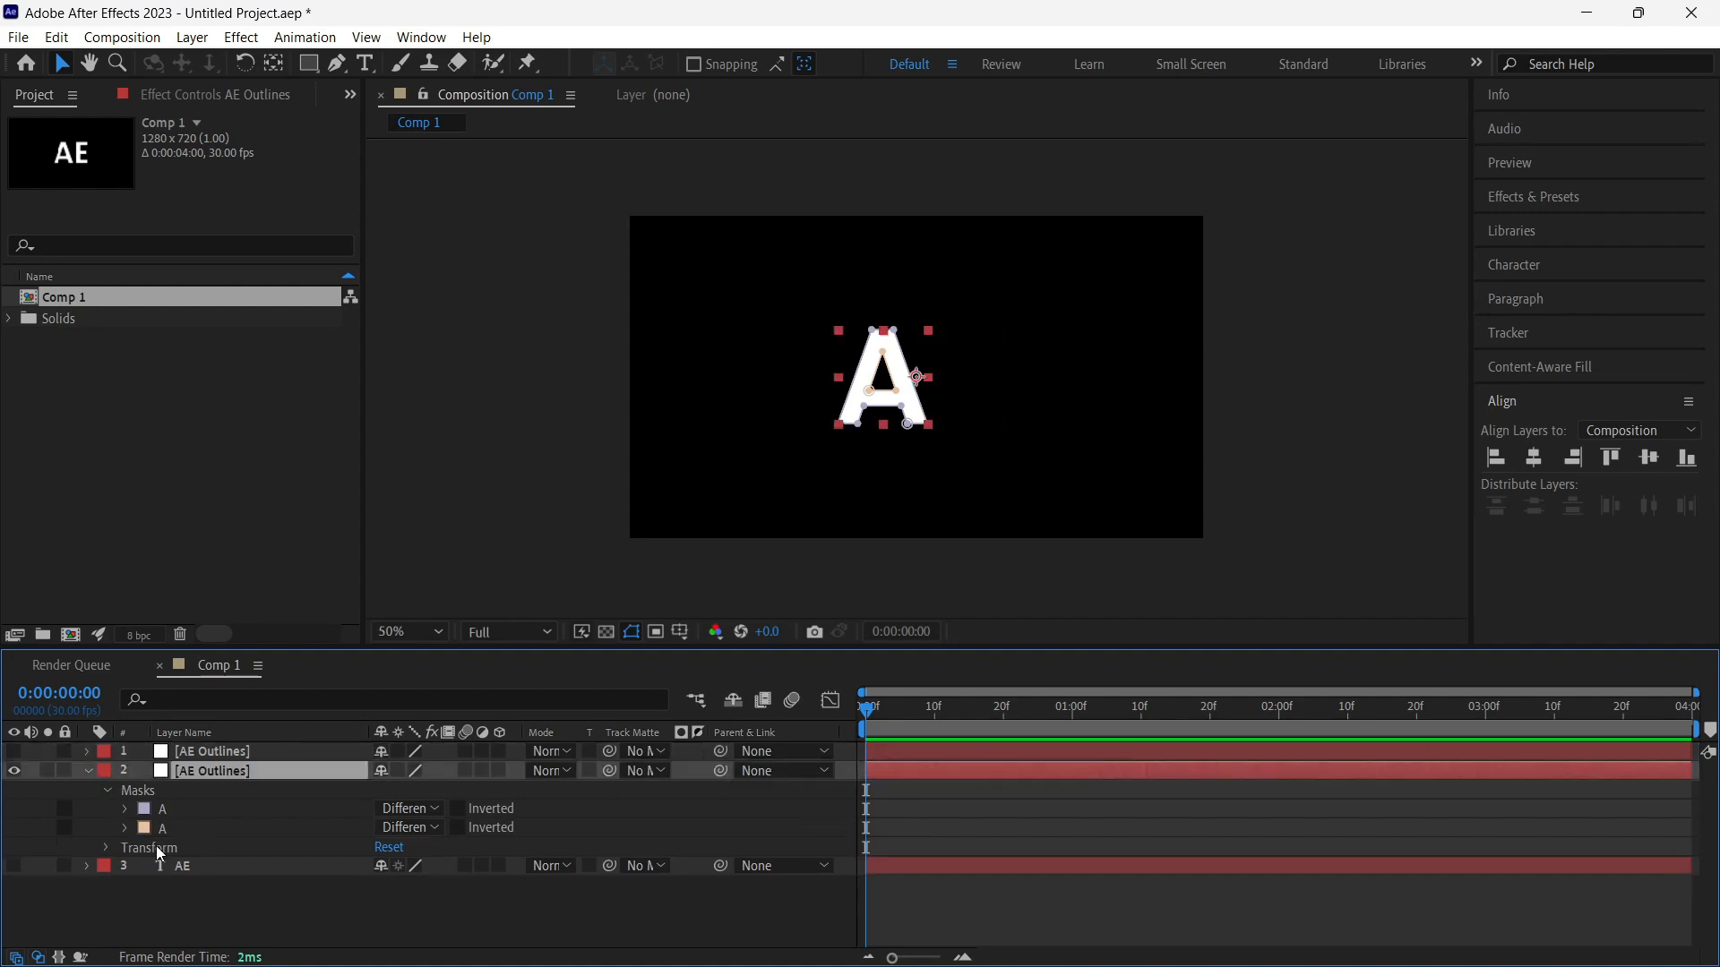
pyautogui.click(87, 771)
# Step: Show the upper AE Outlines layer, hide the lower one, and delete both A masks from the upper layer
pyautogui.click(13, 751)
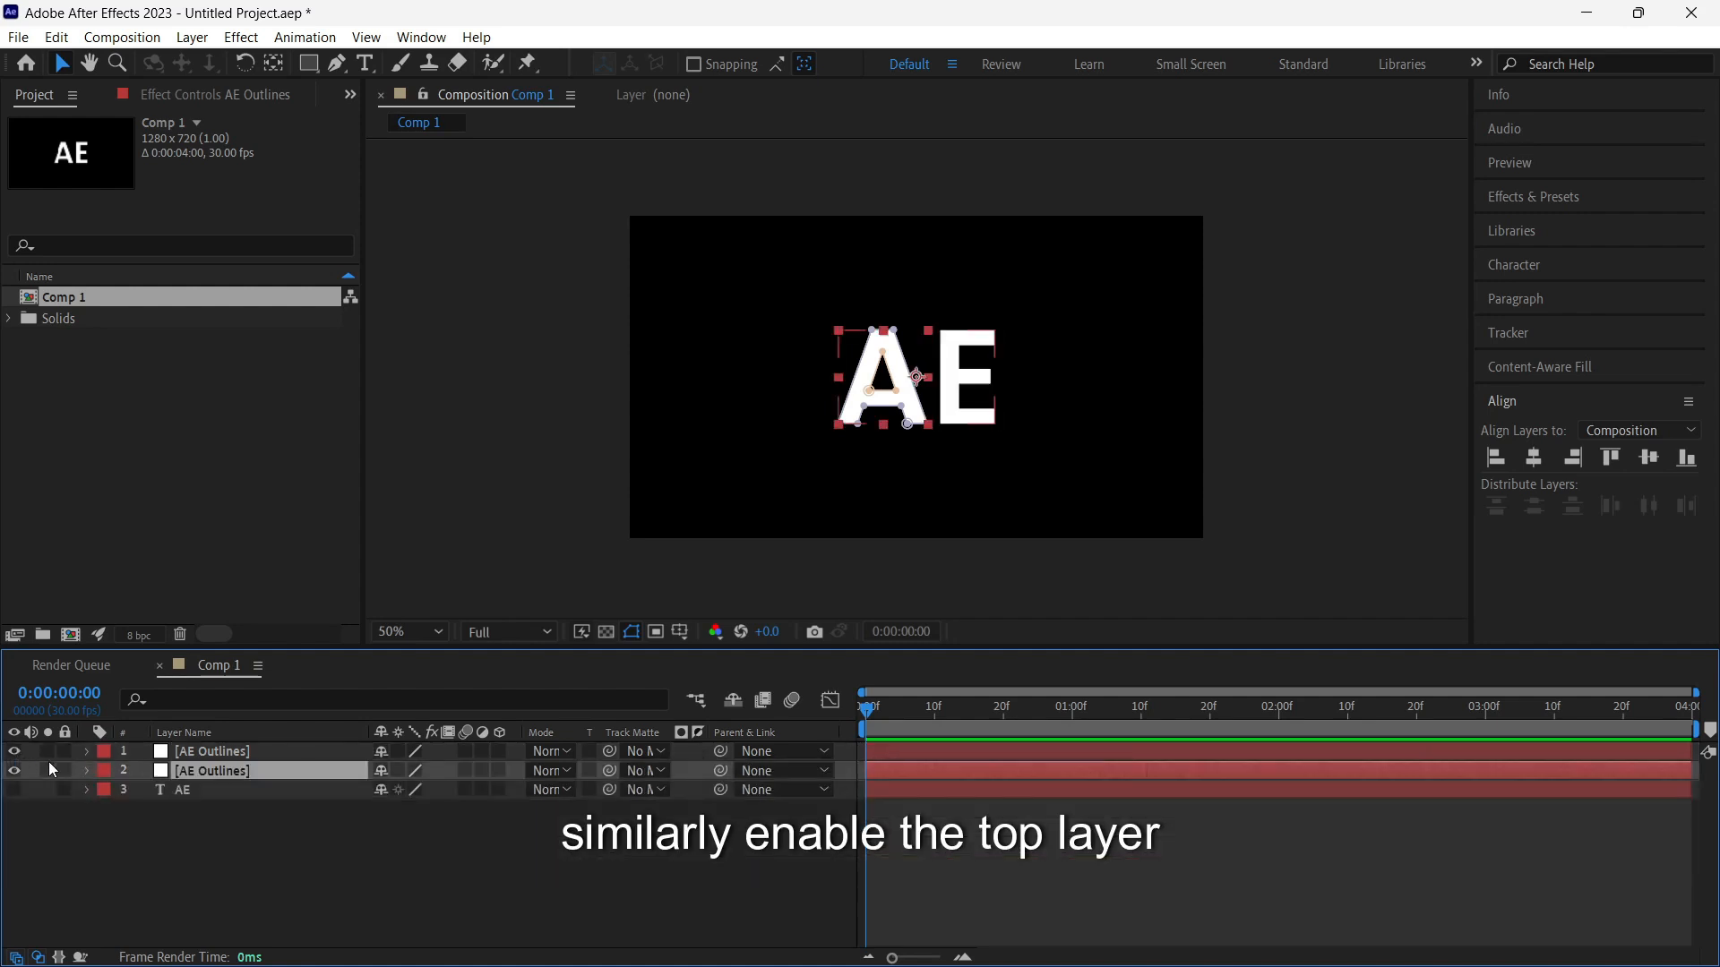
pyautogui.click(87, 752)
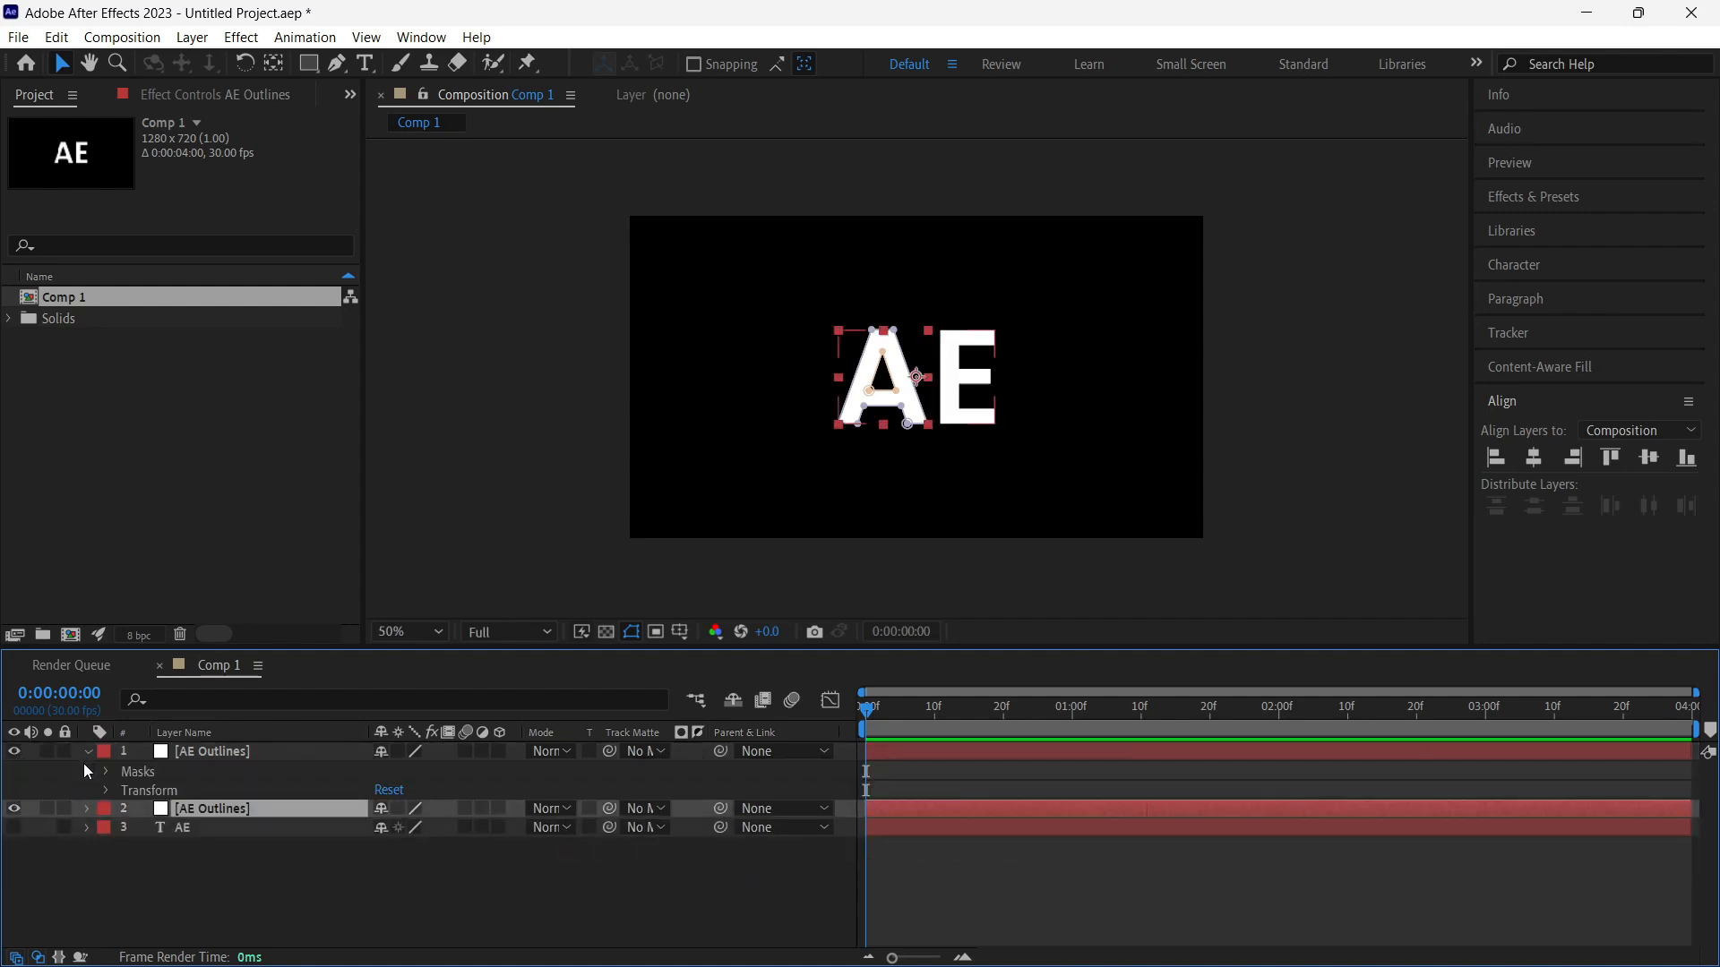
pyautogui.click(16, 810)
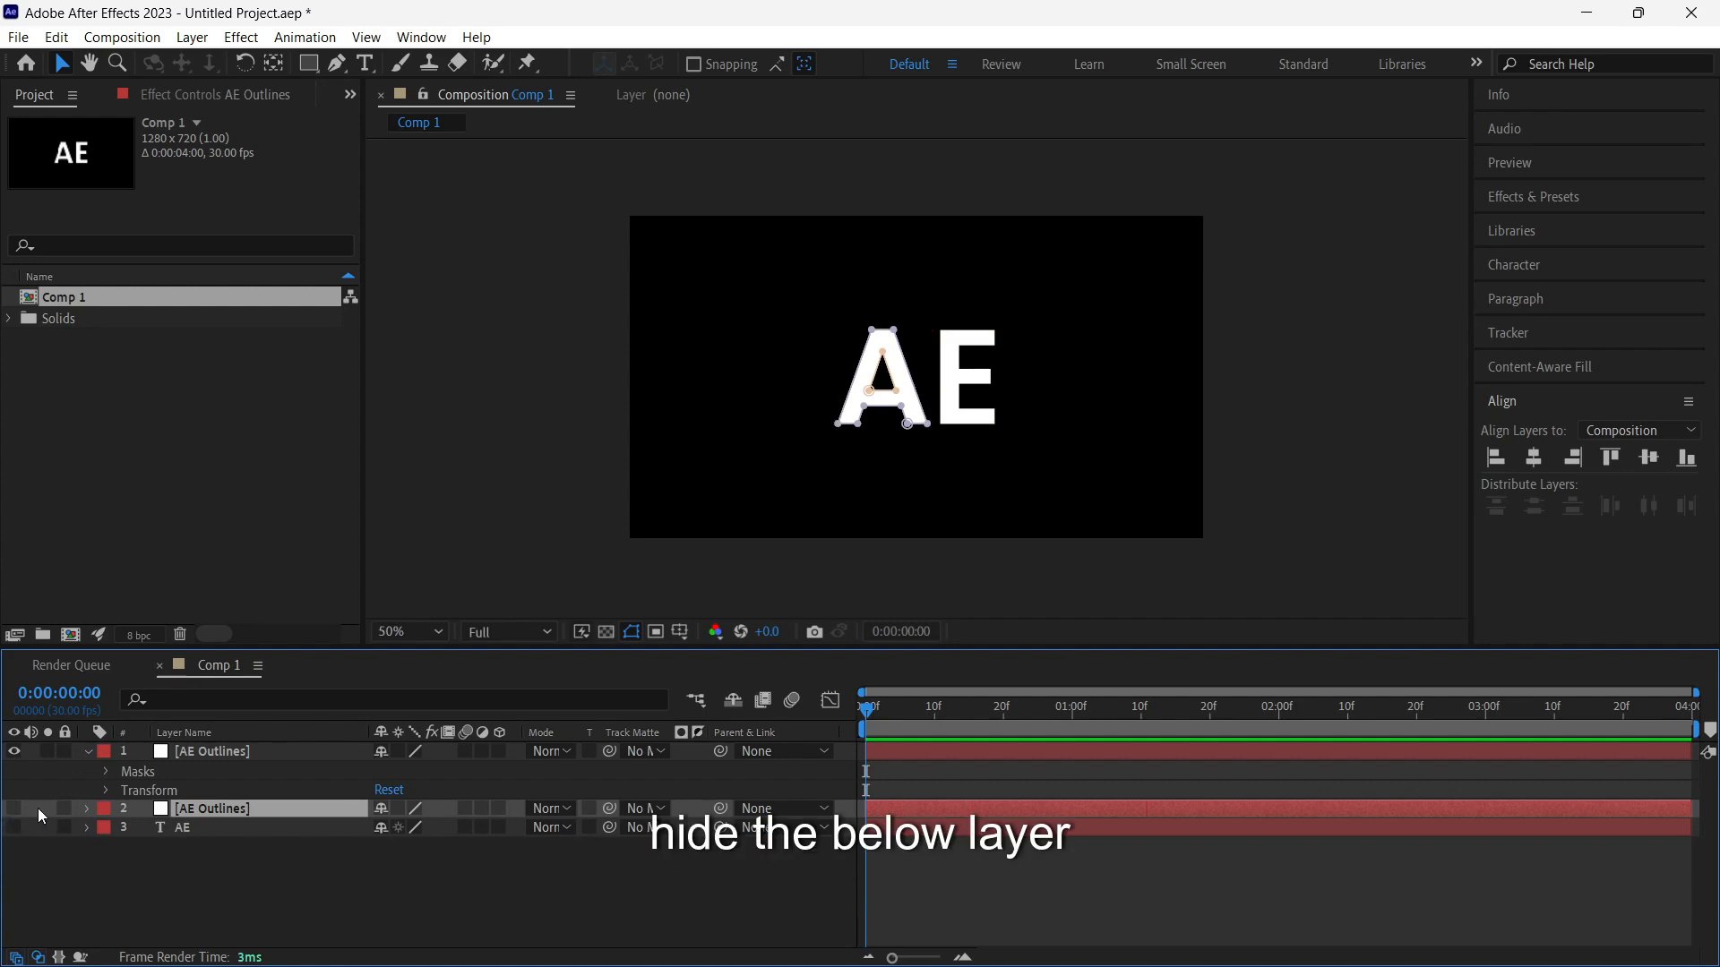
pyautogui.click(107, 770)
pyautogui.click(163, 790)
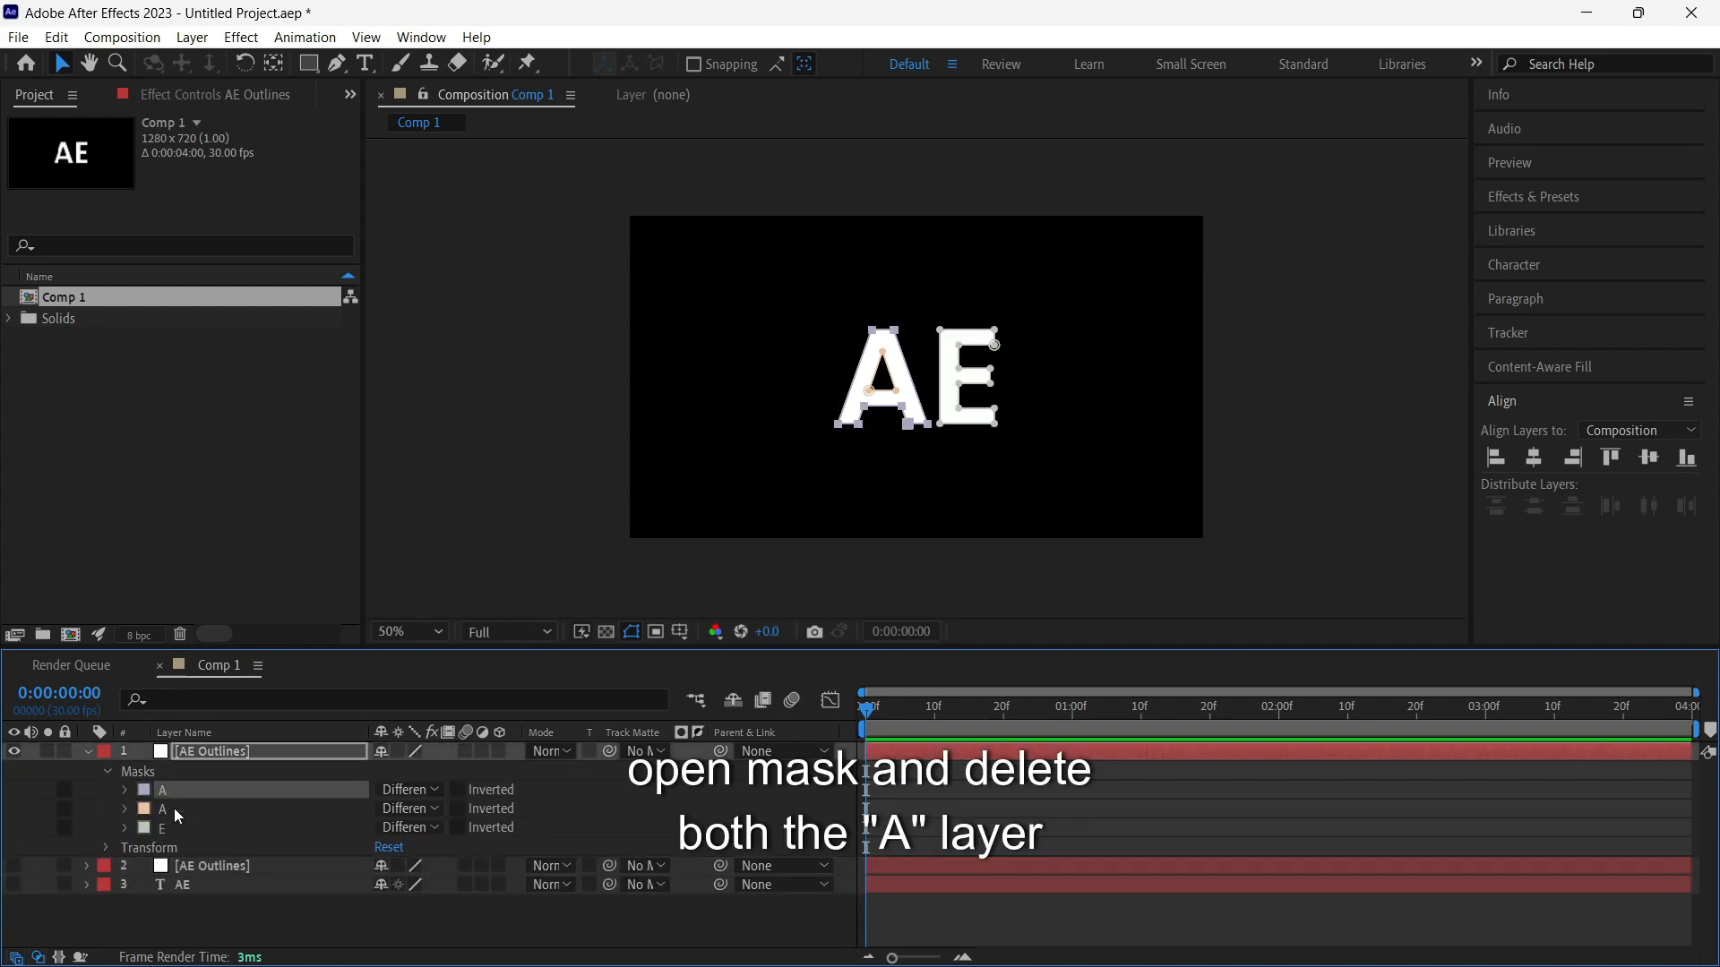
pyautogui.keyDown('shift'); pyautogui.click(173, 808); pyautogui.keyUp('shift')
pyautogui.press('Delete')
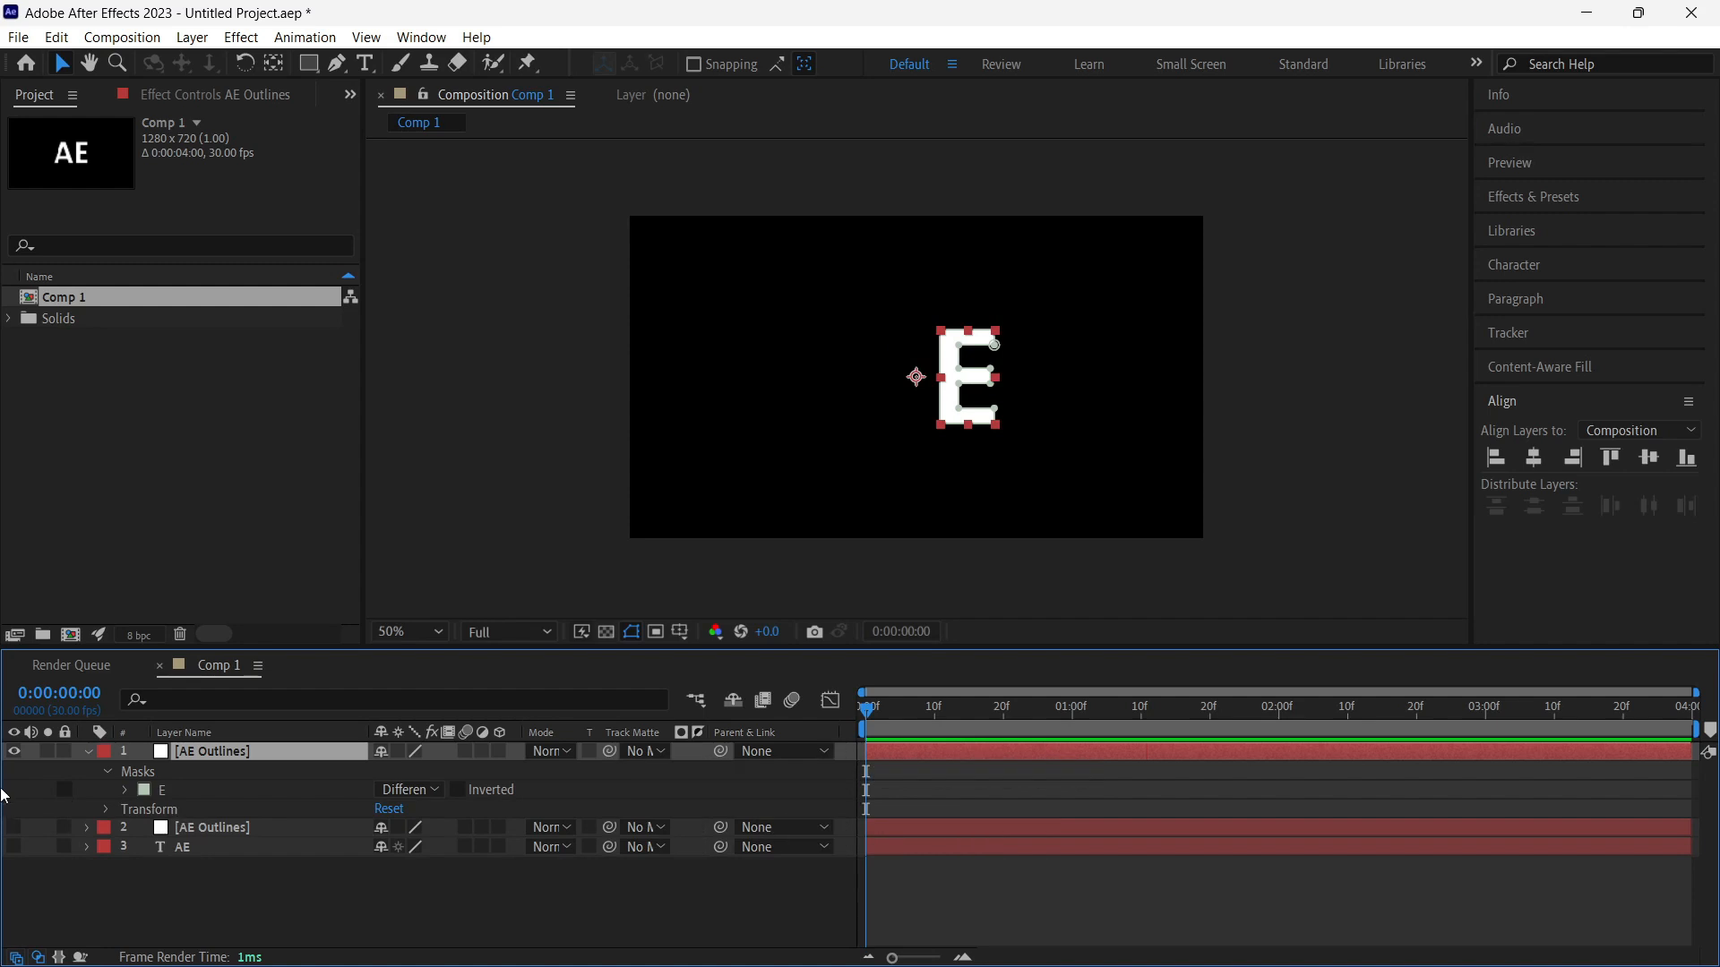
pyautogui.click(89, 751)
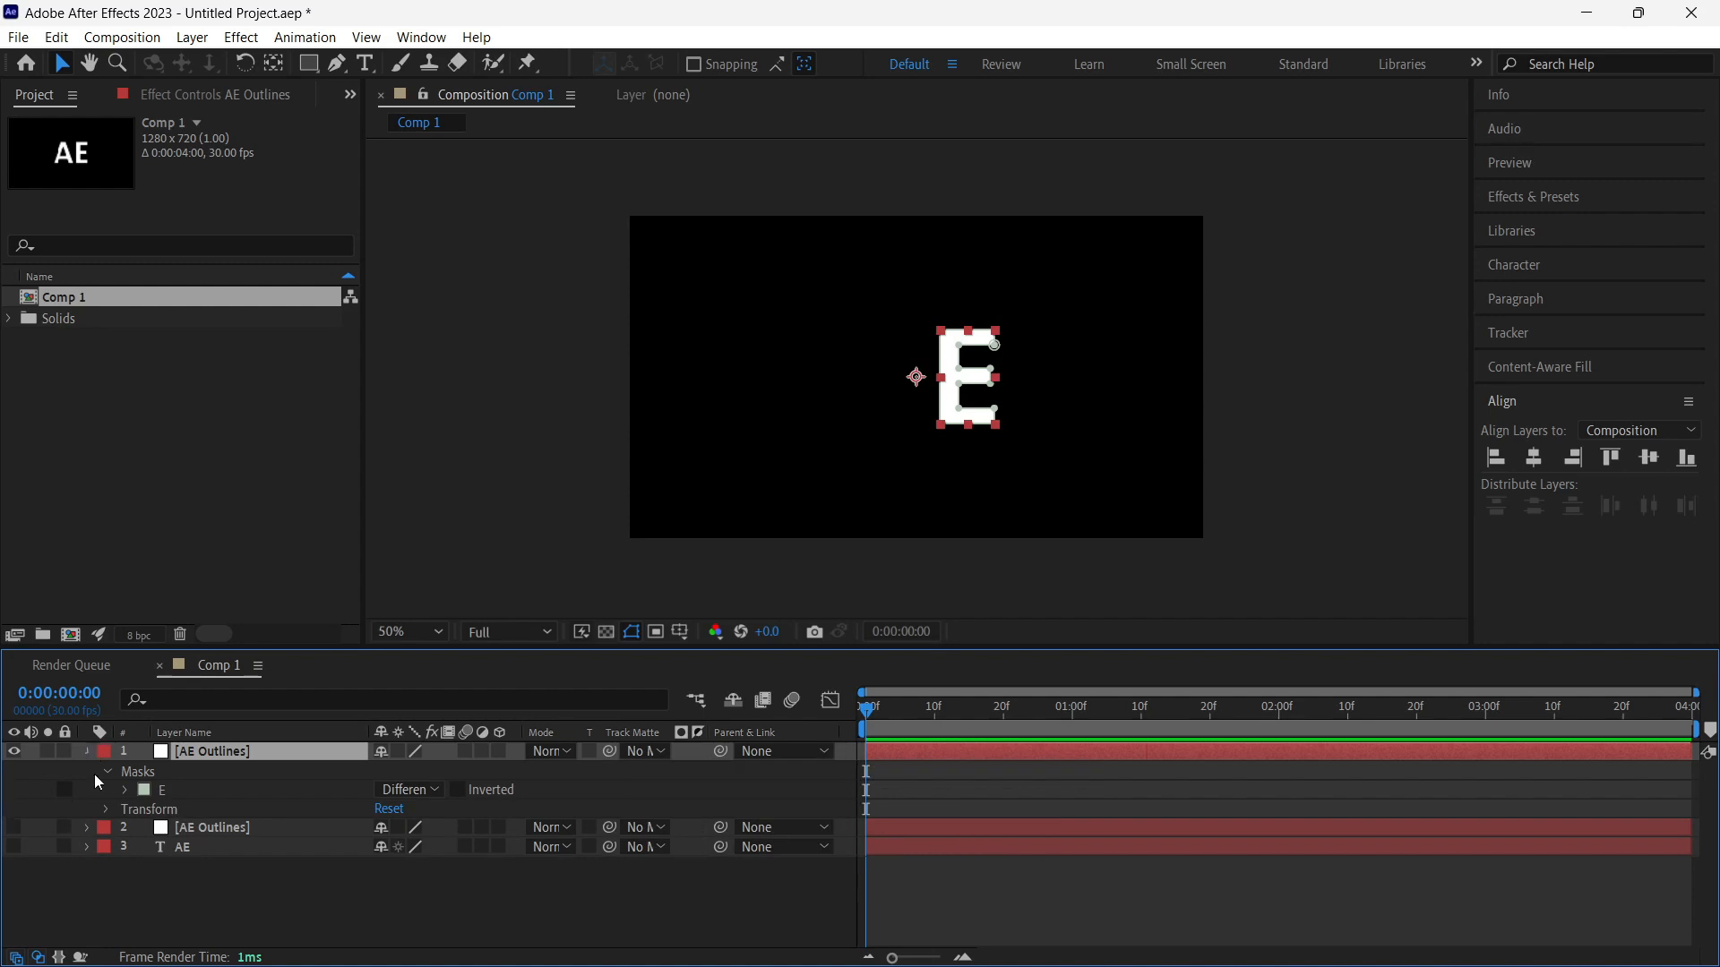
# Step: Hide the outlines layer of the letter E, and show and select the one of the letter A
pyautogui.click(13, 752)
pyautogui.click(13, 770)
pyautogui.click(241, 778)
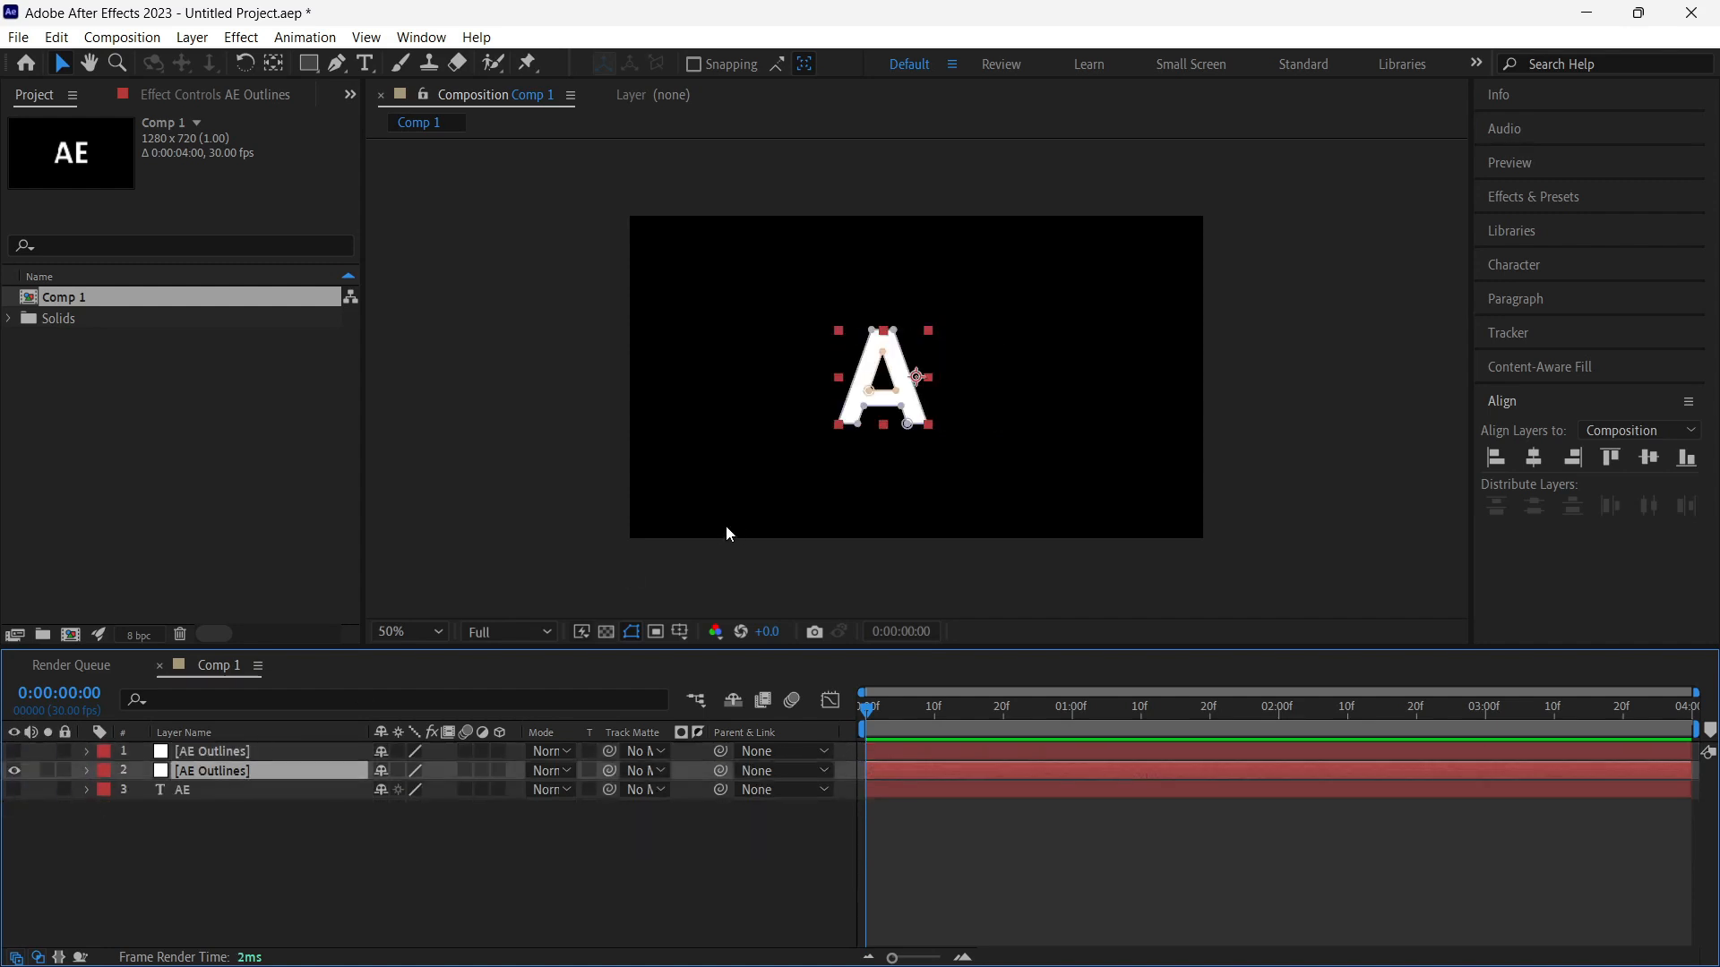
# Step: Find the Saber effect and apply it to the letter A outlines layer
pyautogui.click(1534, 198)
pyautogui.click(1550, 226)
pyautogui.write('saber')
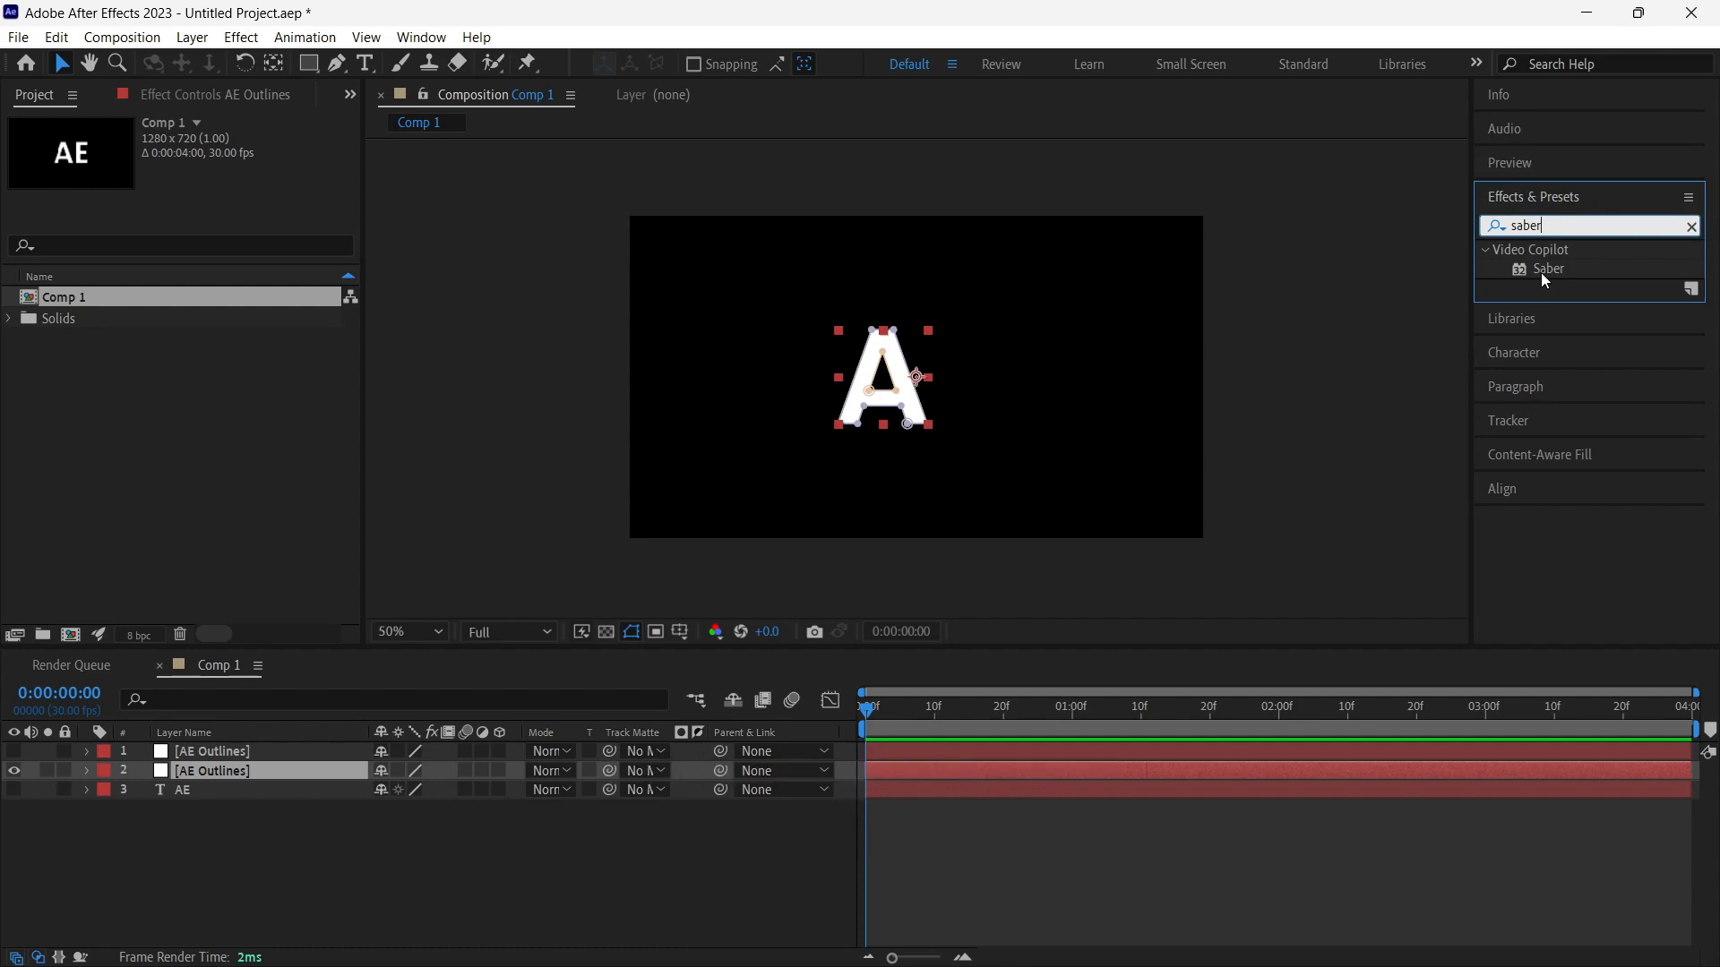
pyautogui.moveTo(1544, 271); pyautogui.dragTo(891, 380)
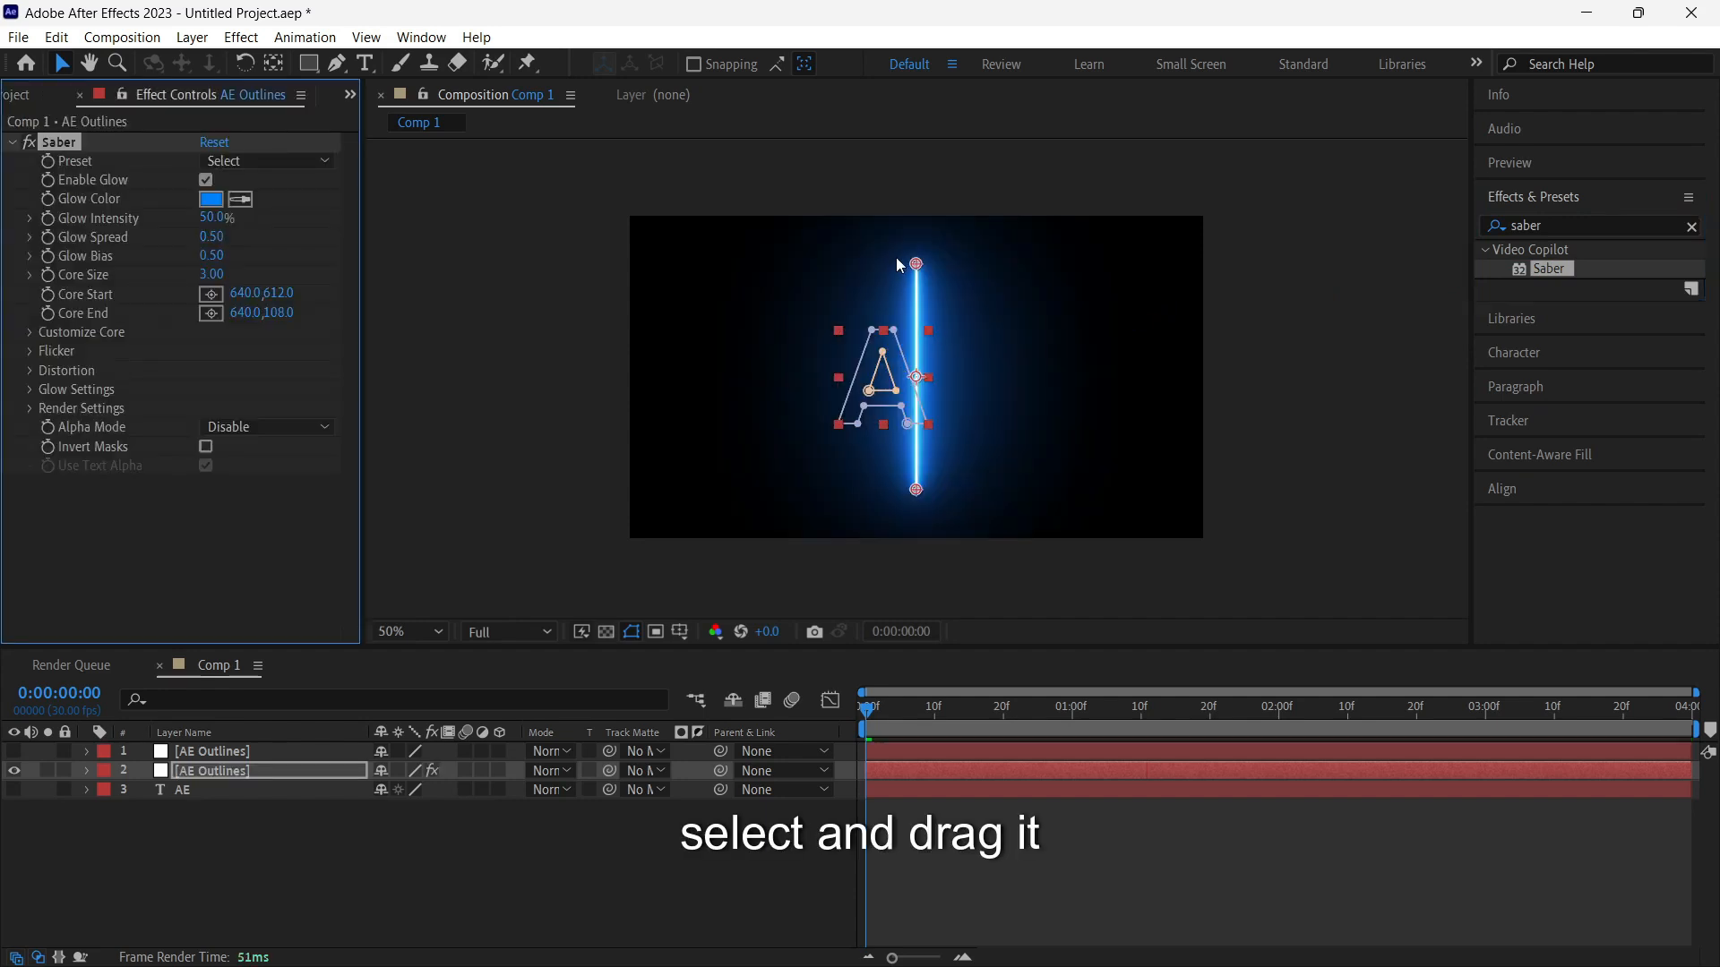
# Step: Set Saber's core type to Layer Masks and its preset to Arc Reactor
pyautogui.click(31, 335)
pyautogui.click(255, 352)
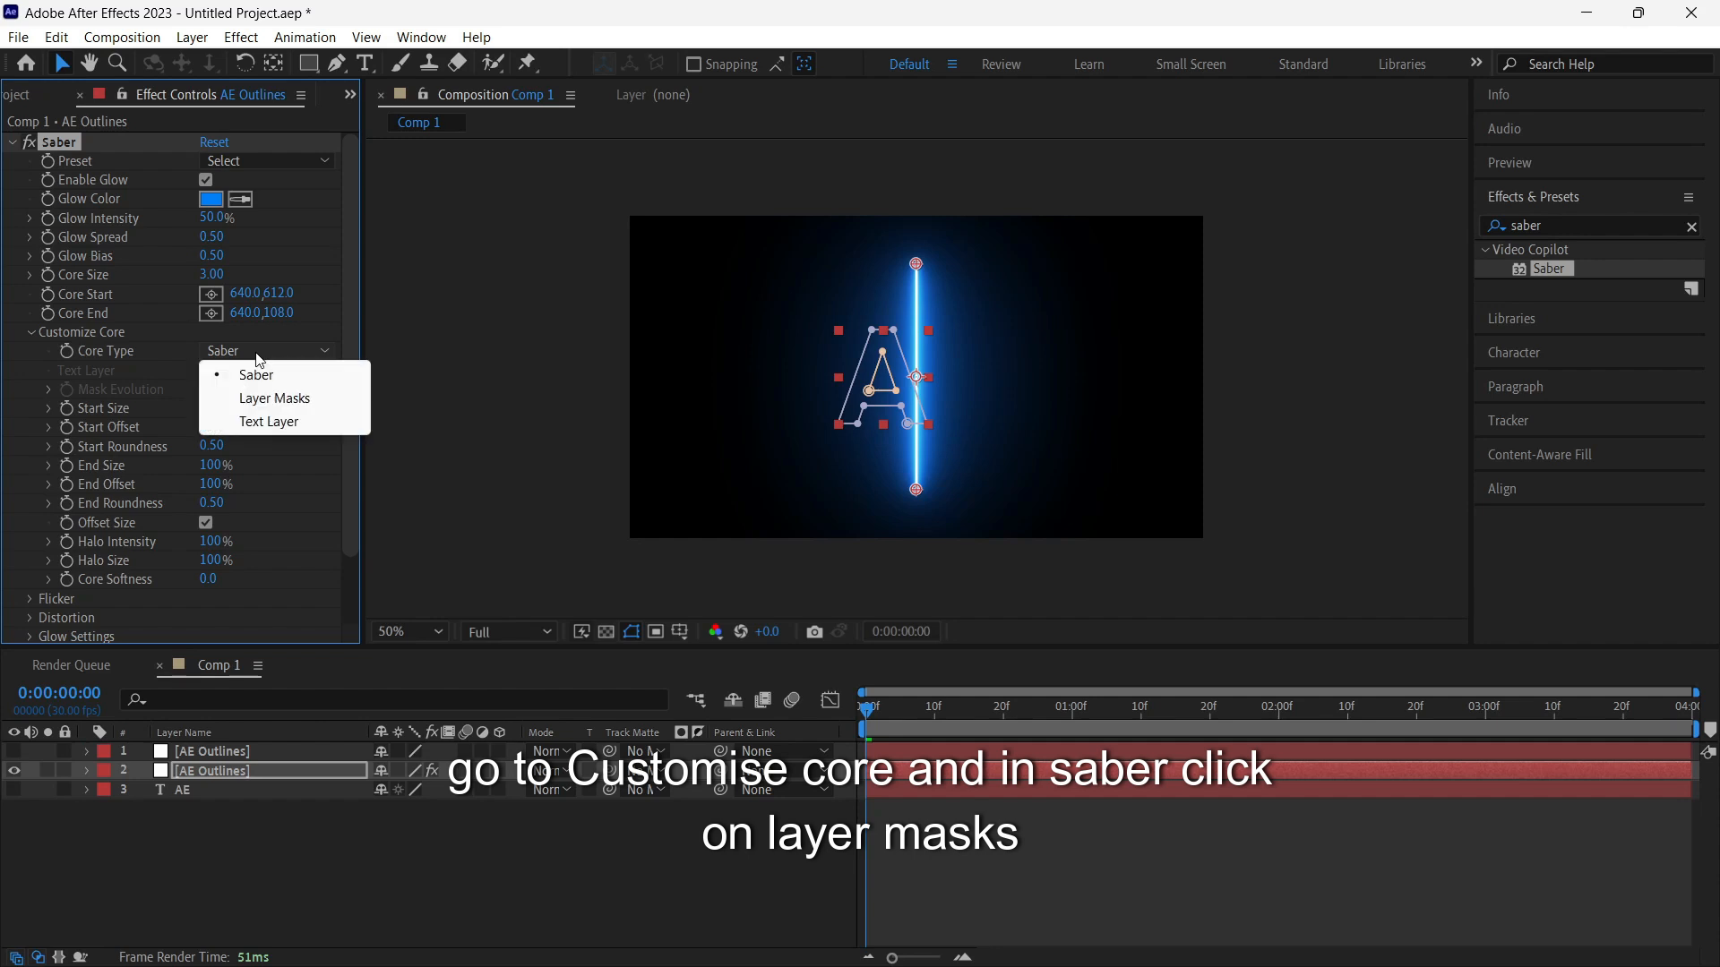
pyautogui.click(267, 395)
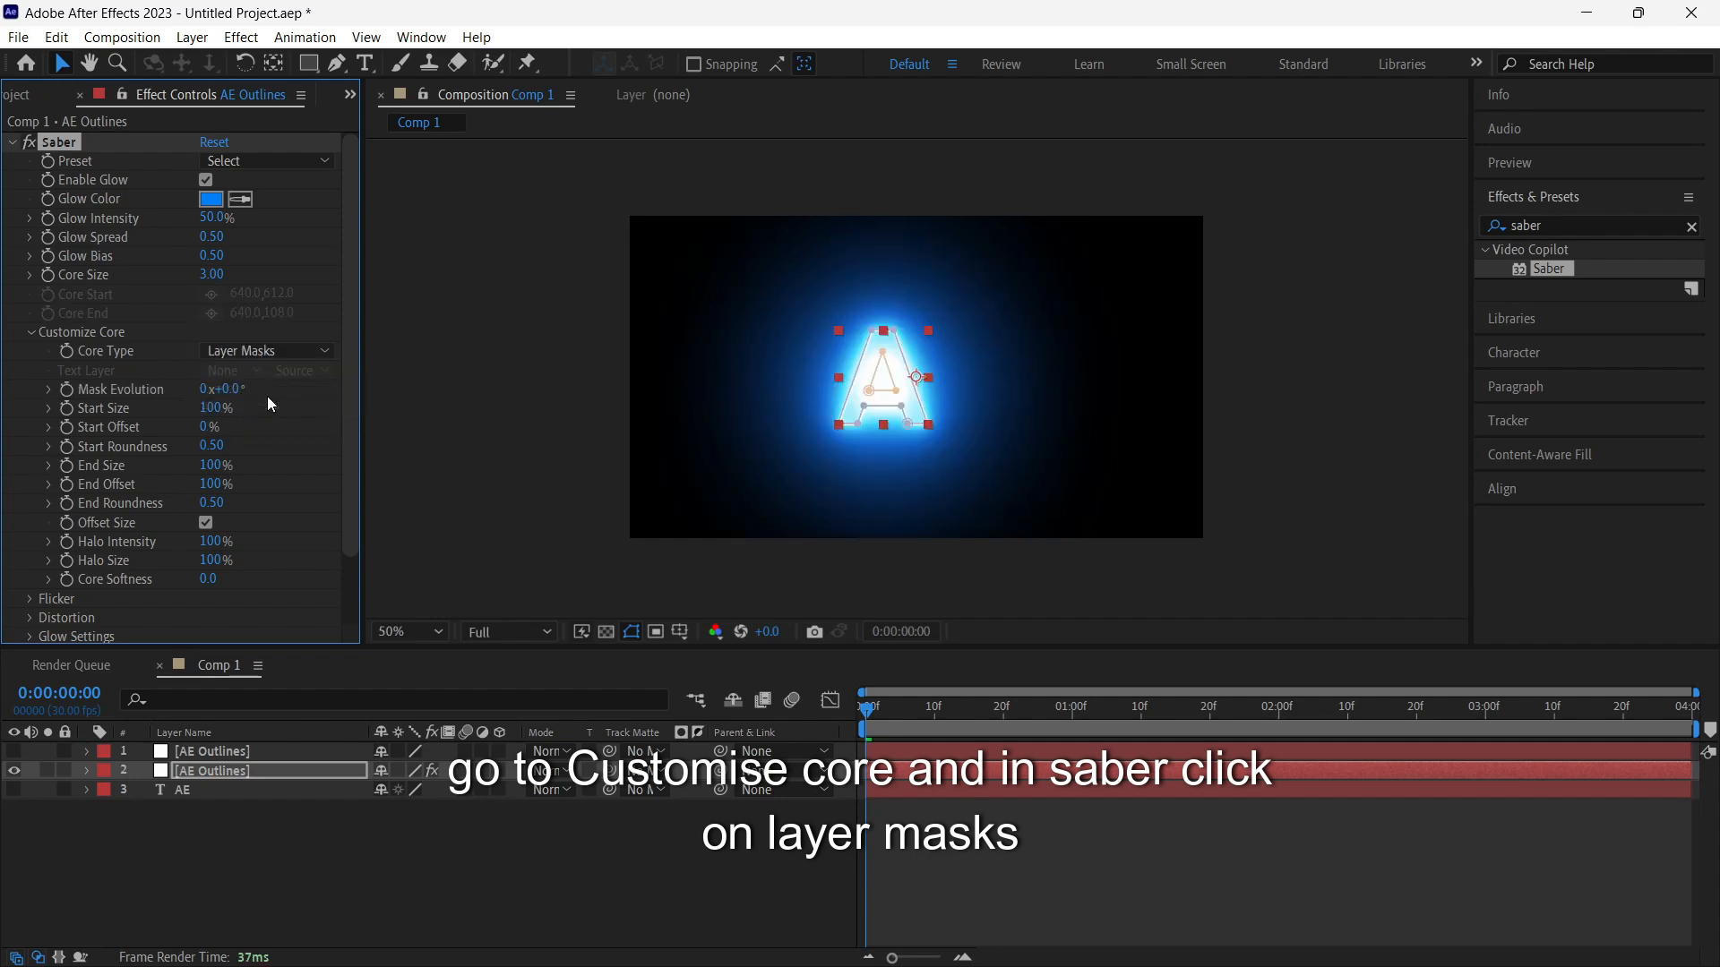
pyautogui.click(252, 163)
pyautogui.click(329, 95)
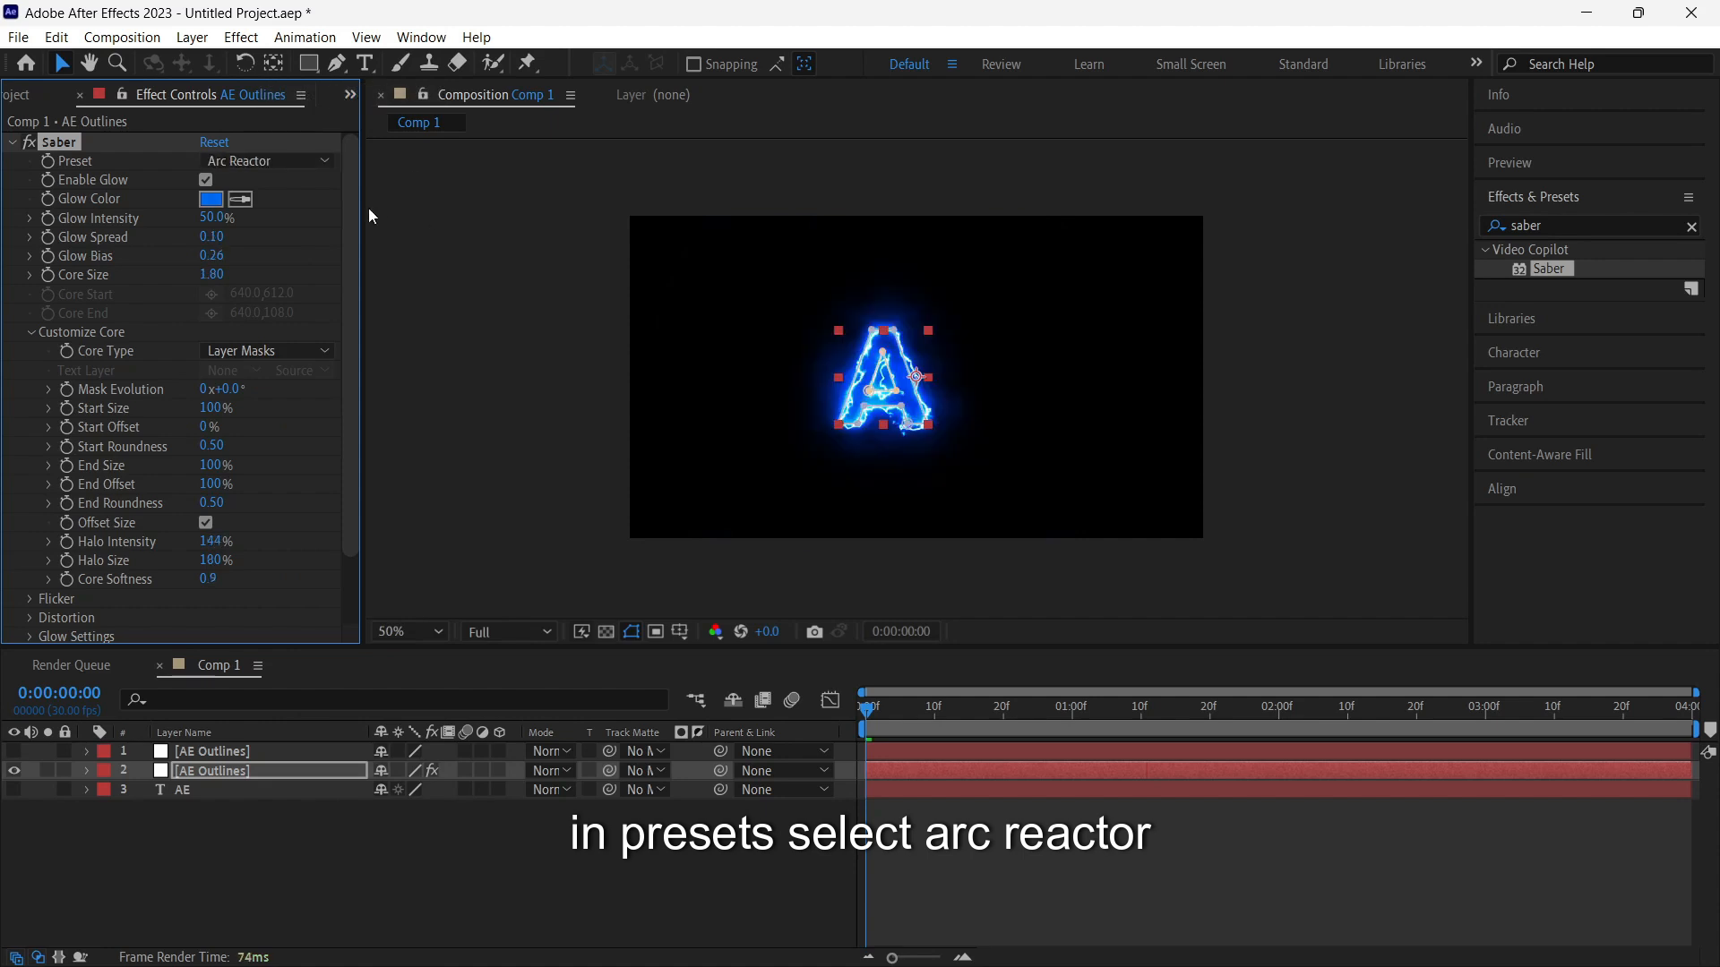
# Step: Preview the electric animation on the letter A and inspect its glow up close
pyautogui.press('.')
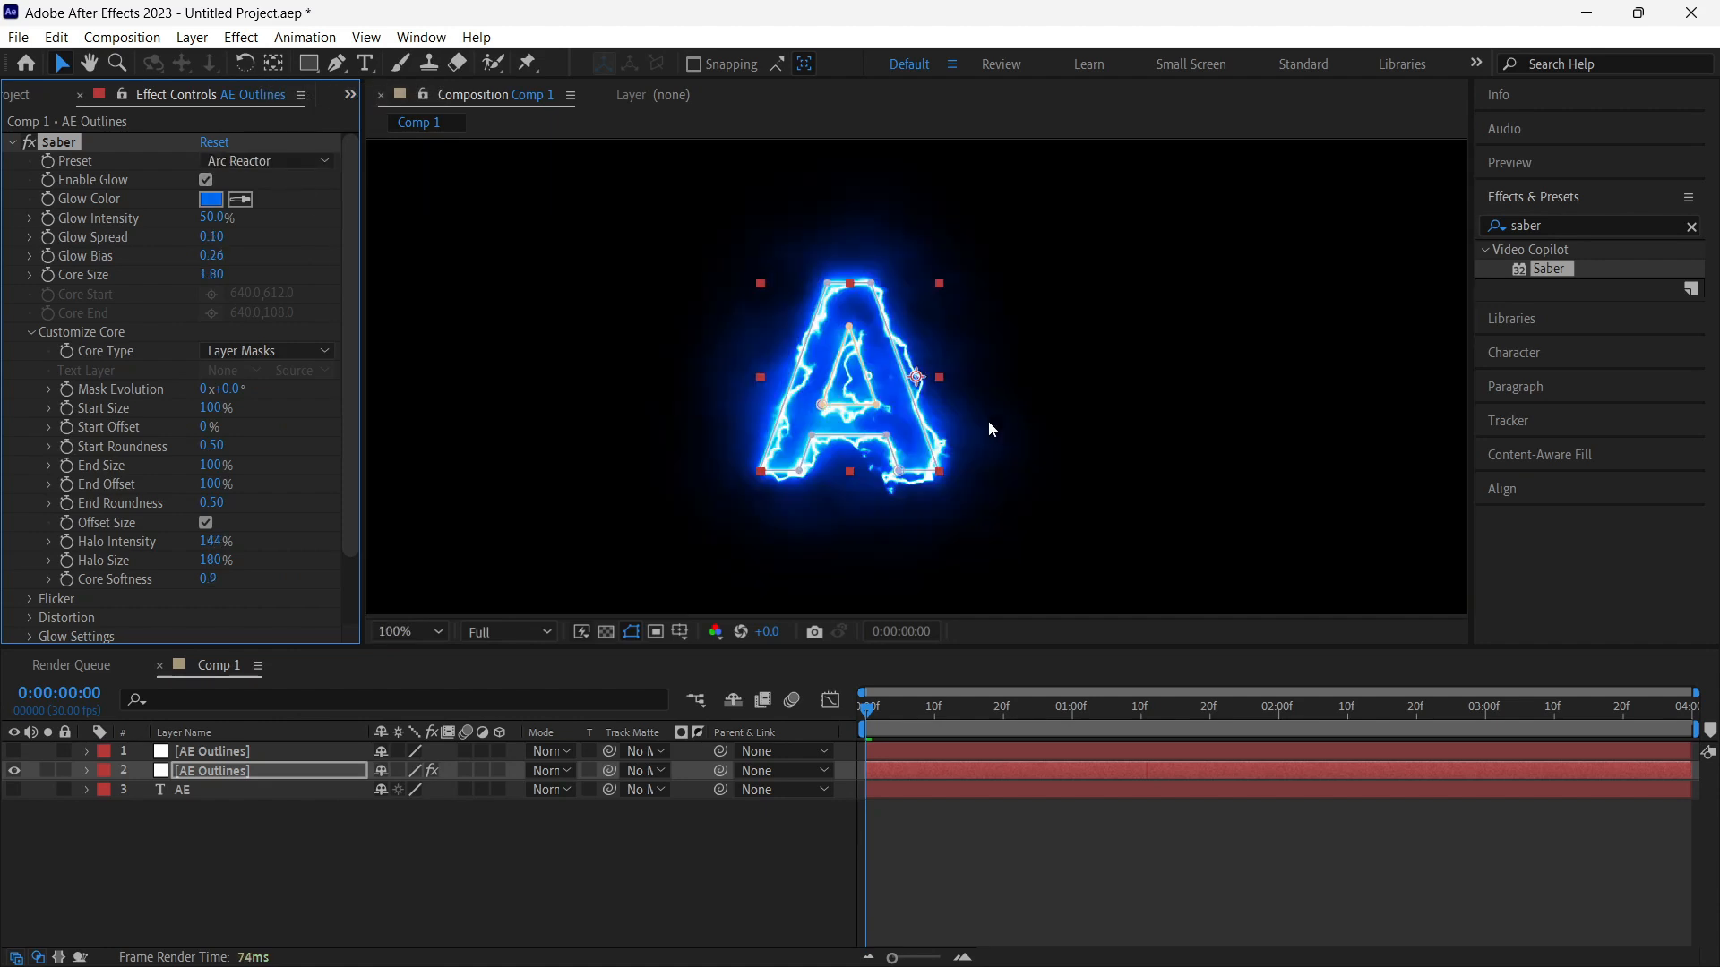
pyautogui.press(',')
pyautogui.press(',')
pyautogui.press('.')
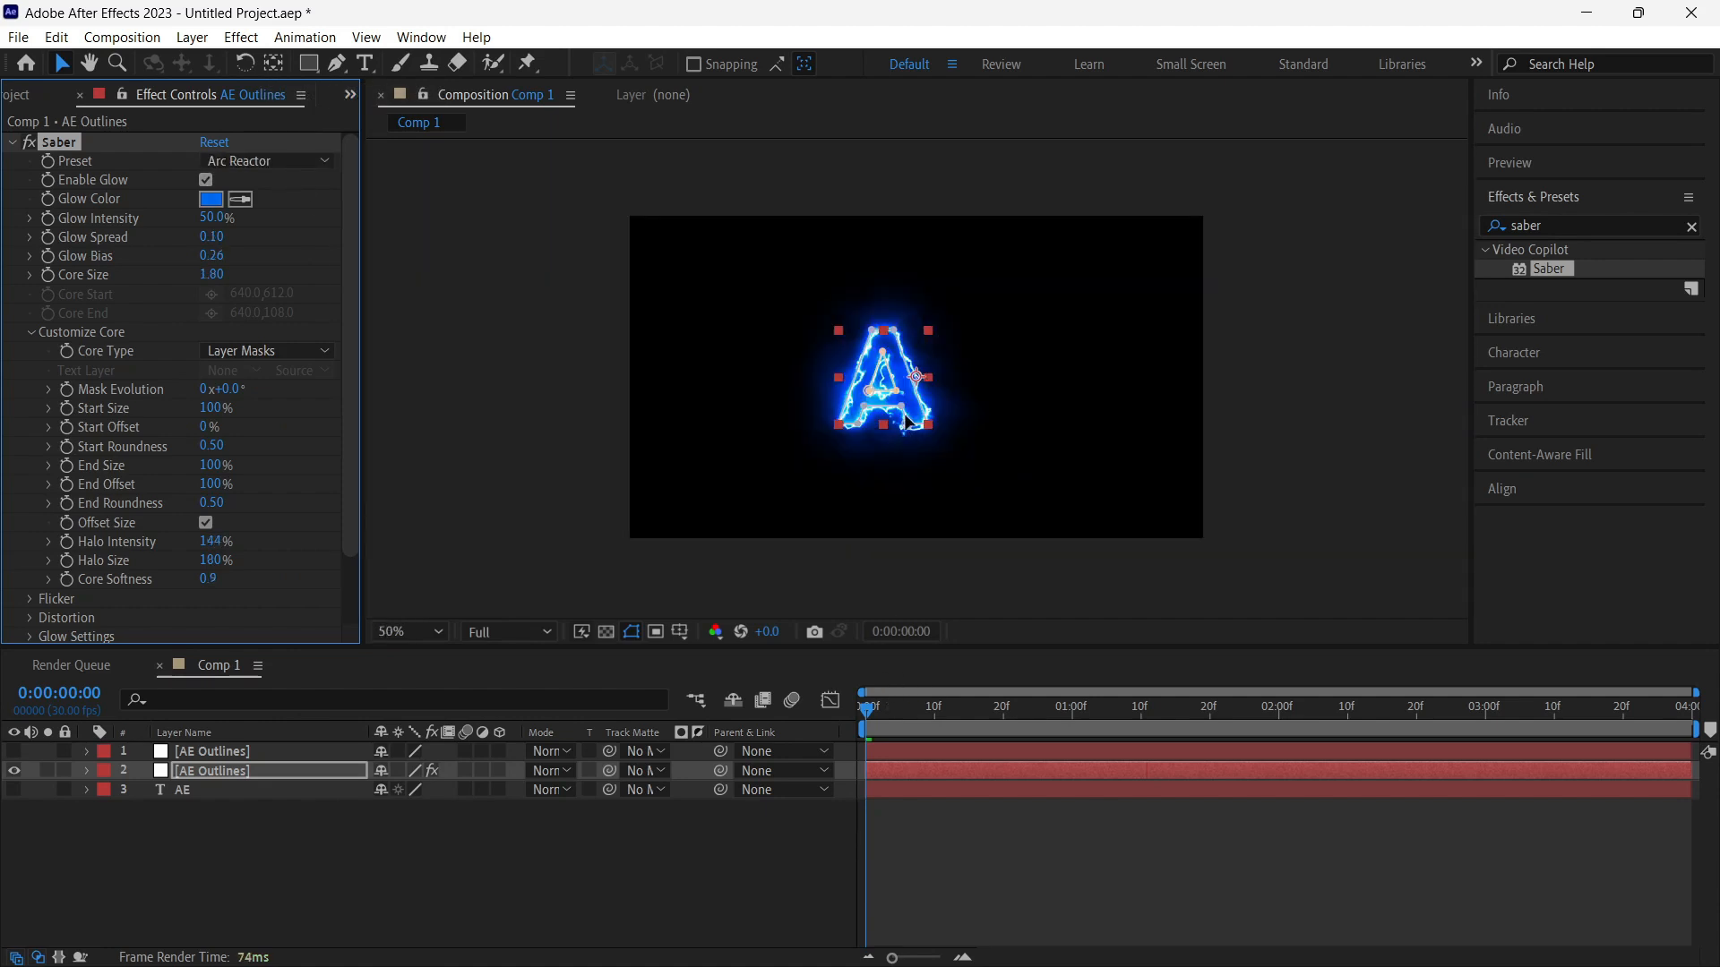
pyautogui.press('space')
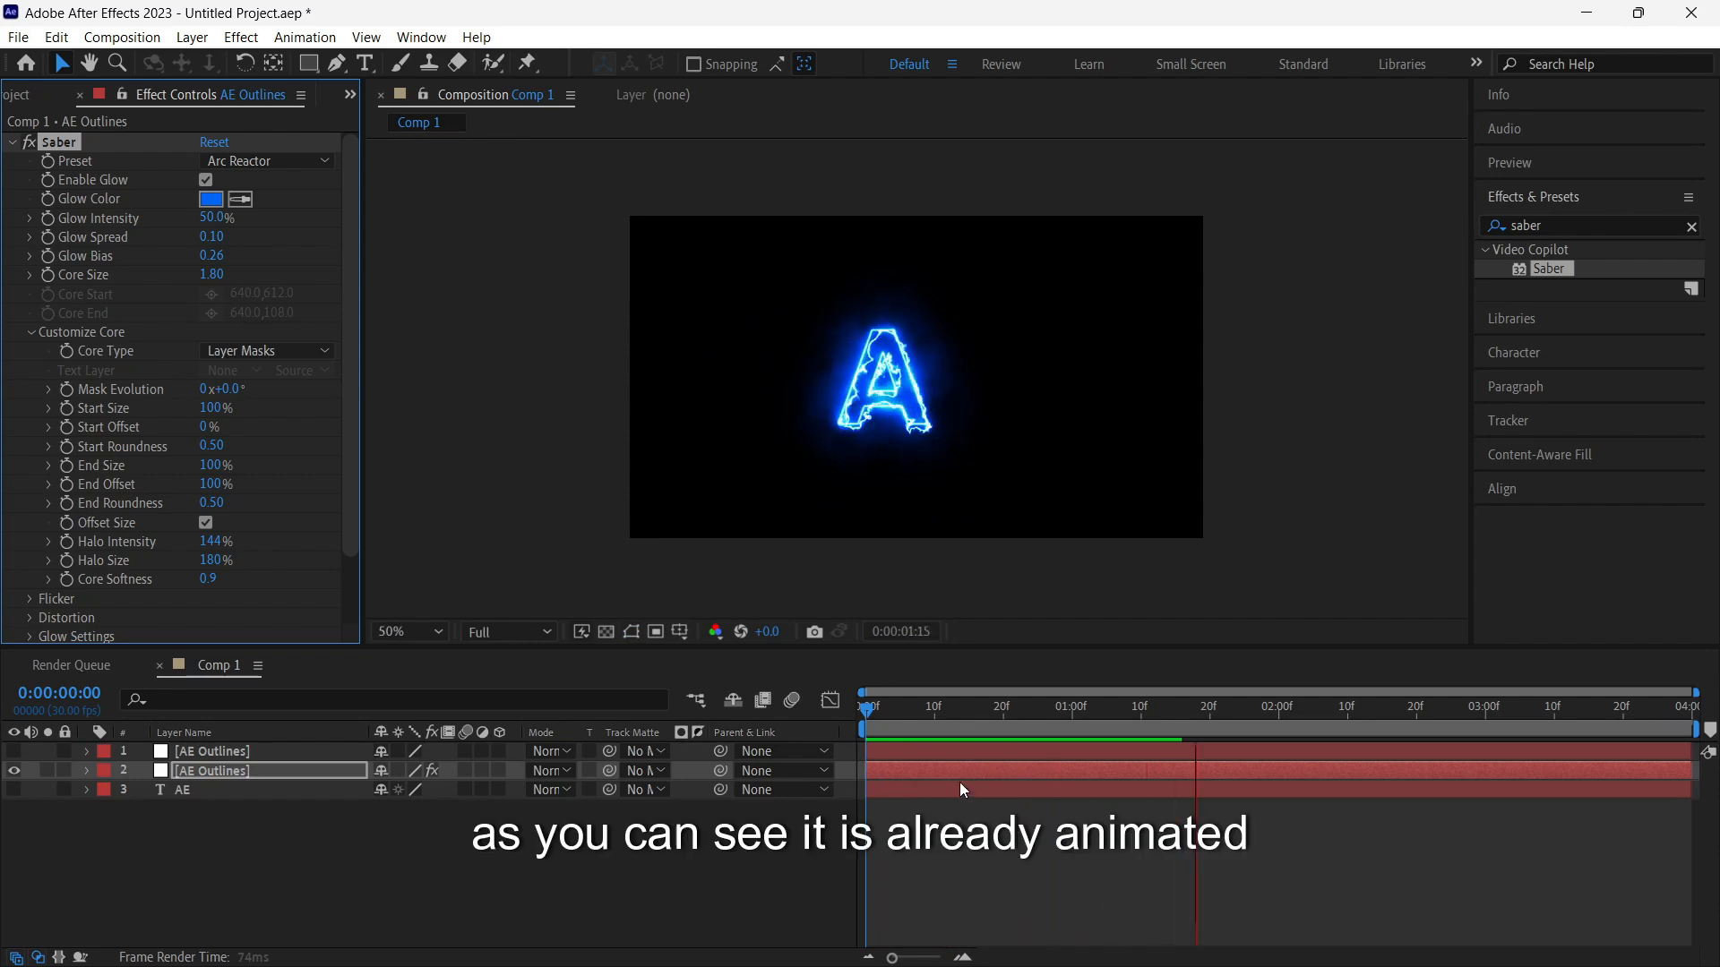
pyautogui.press('space')
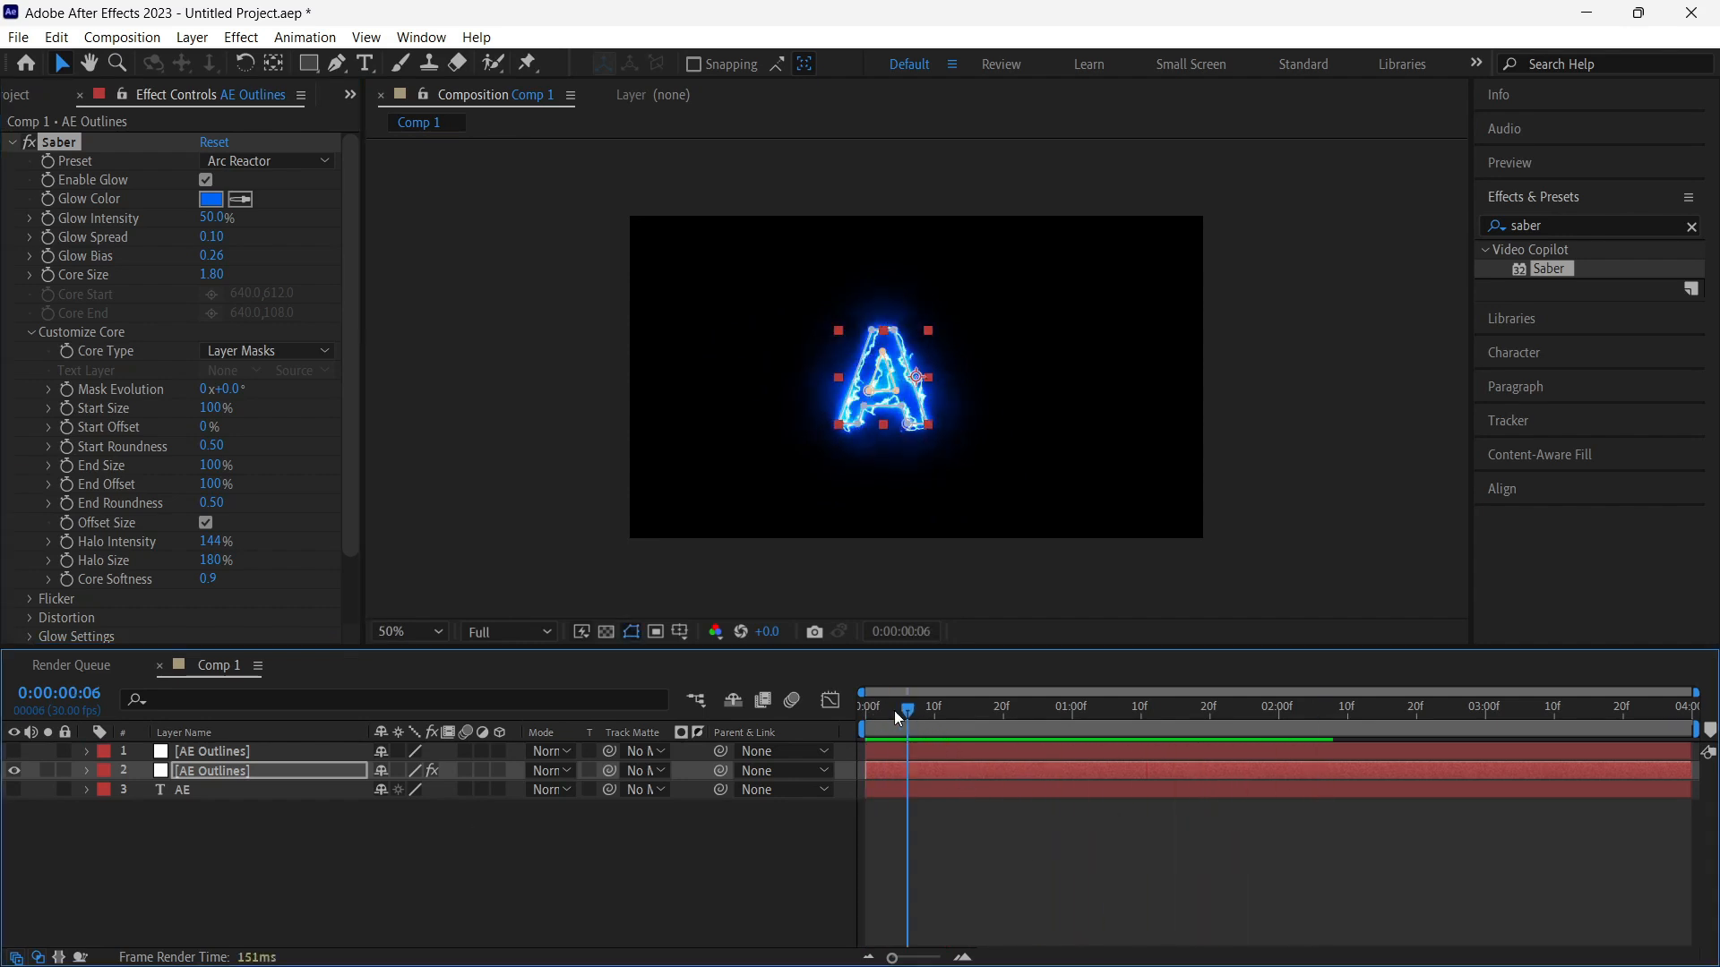
pyautogui.scroll(1, 890, 295)
pyautogui.scroll(-1, 896, 320)
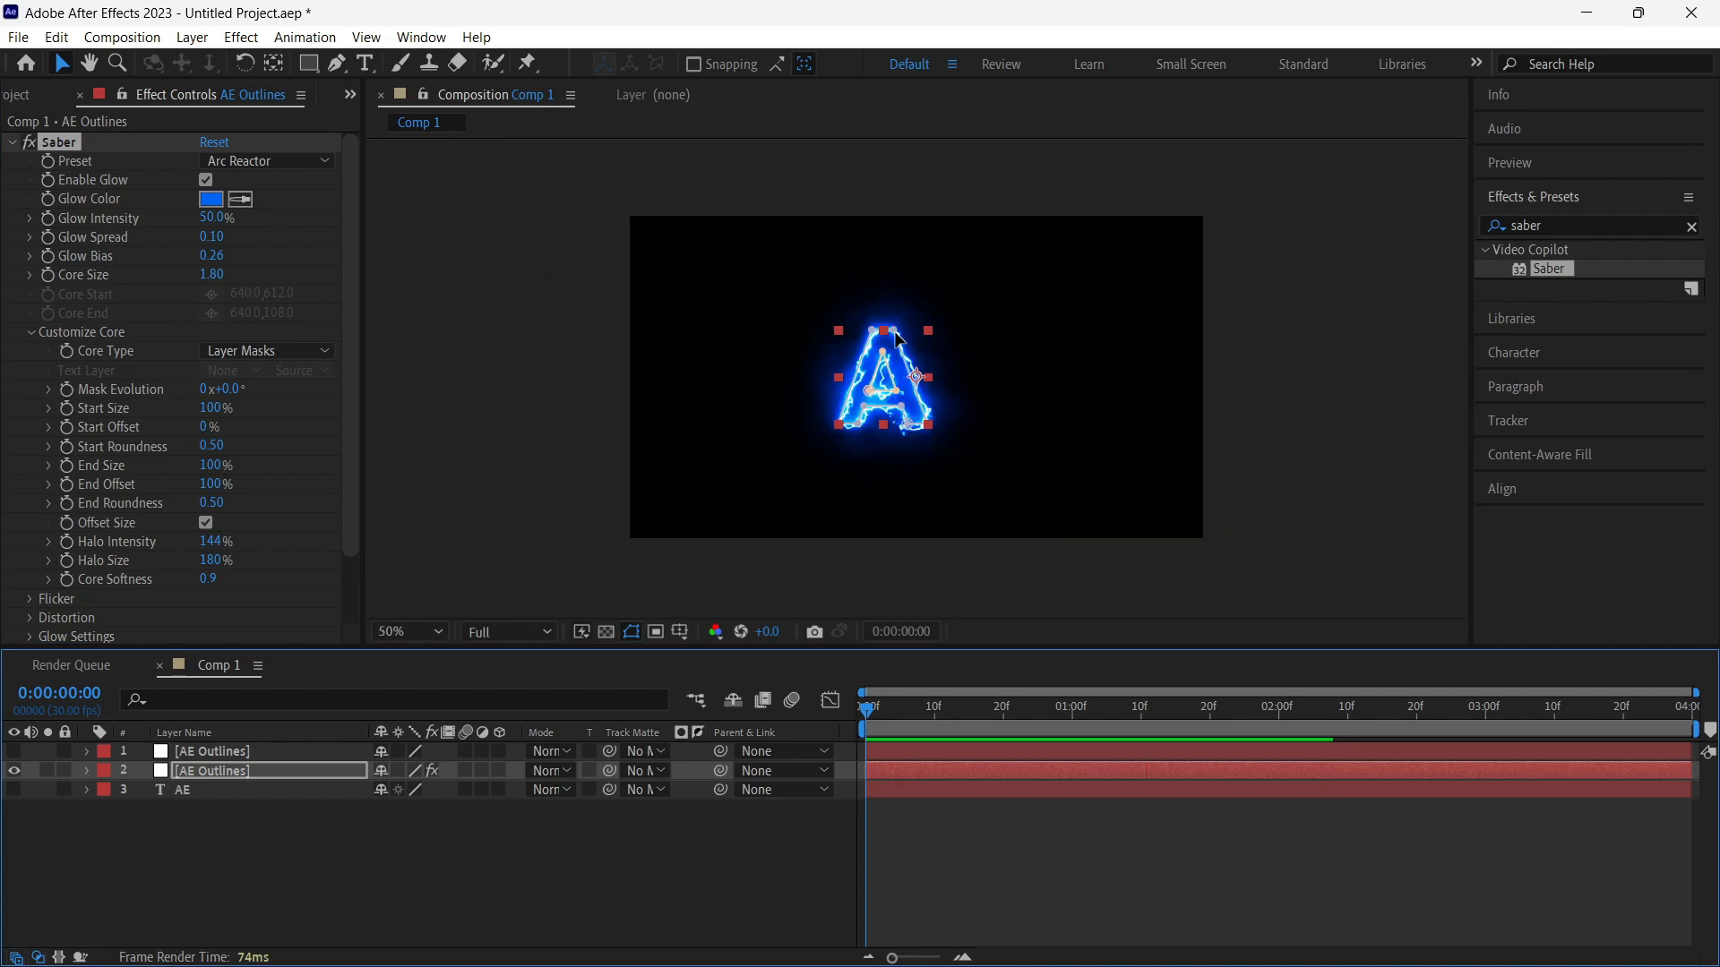
pyautogui.scroll(1, 890, 380)
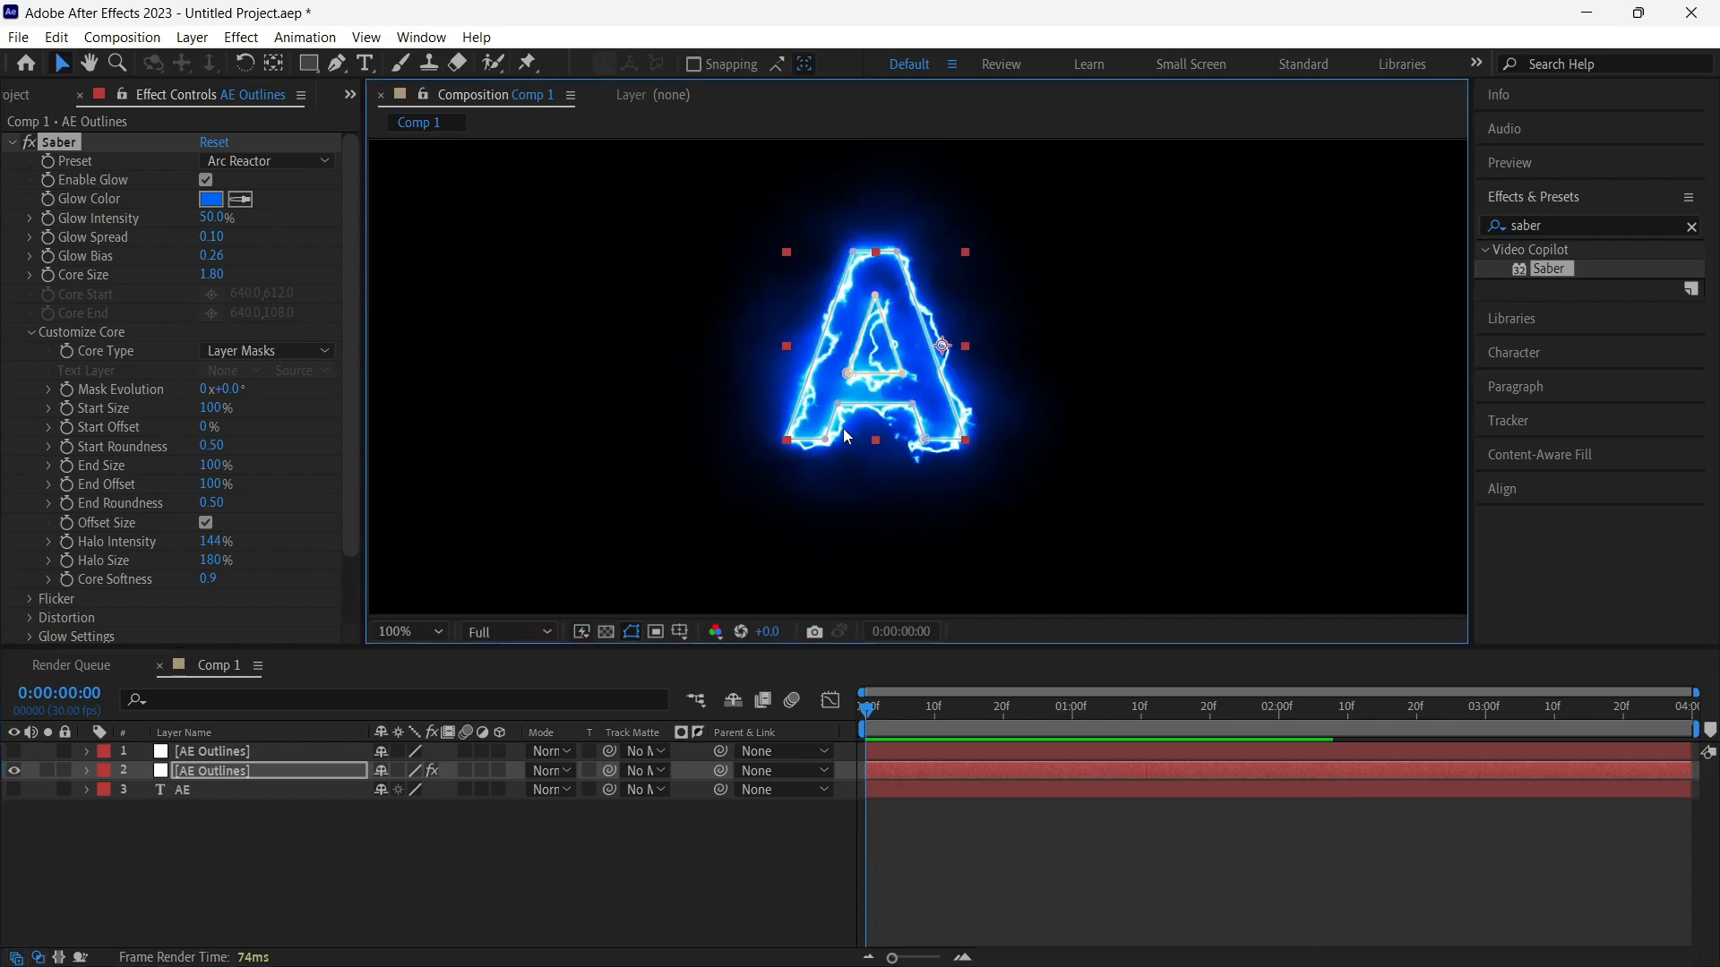
pyautogui.scroll(-1, 842, 428)
pyautogui.scroll(1, 807, 387)
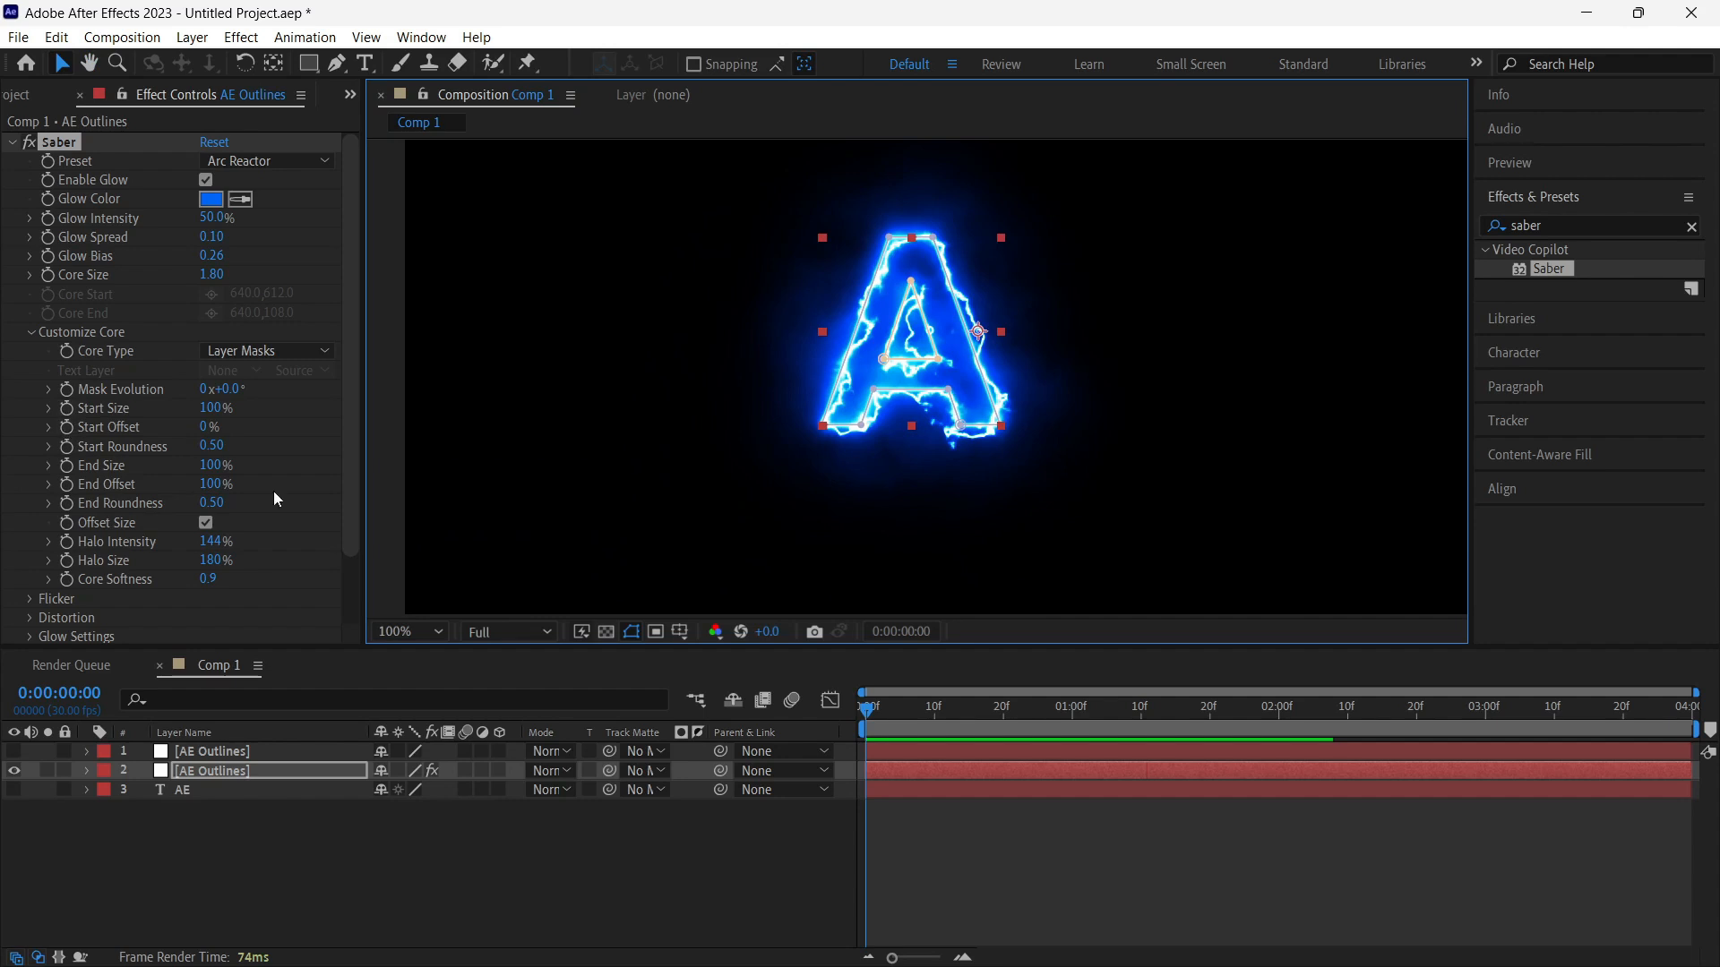
# Step: Keyframe Saber's Start Offset at 100% at the start of the composition
pyautogui.click(67, 410)
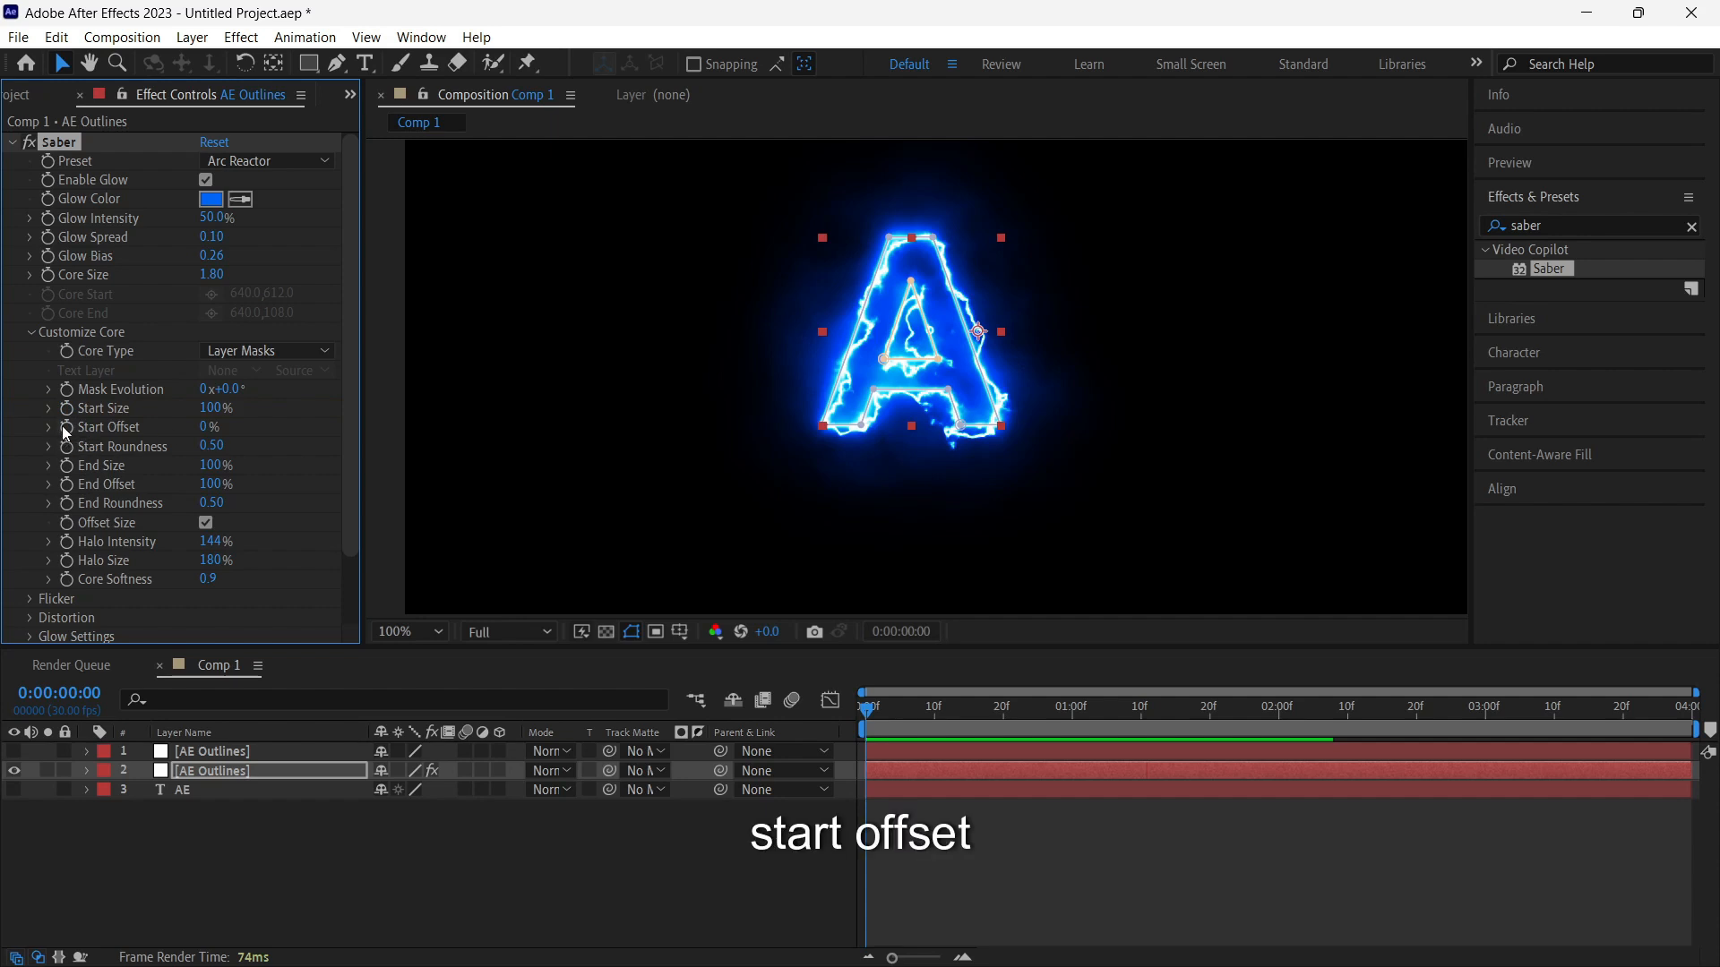
pyautogui.click(66, 427)
pyautogui.moveTo(215, 423); pyautogui.dragTo(329, 425)
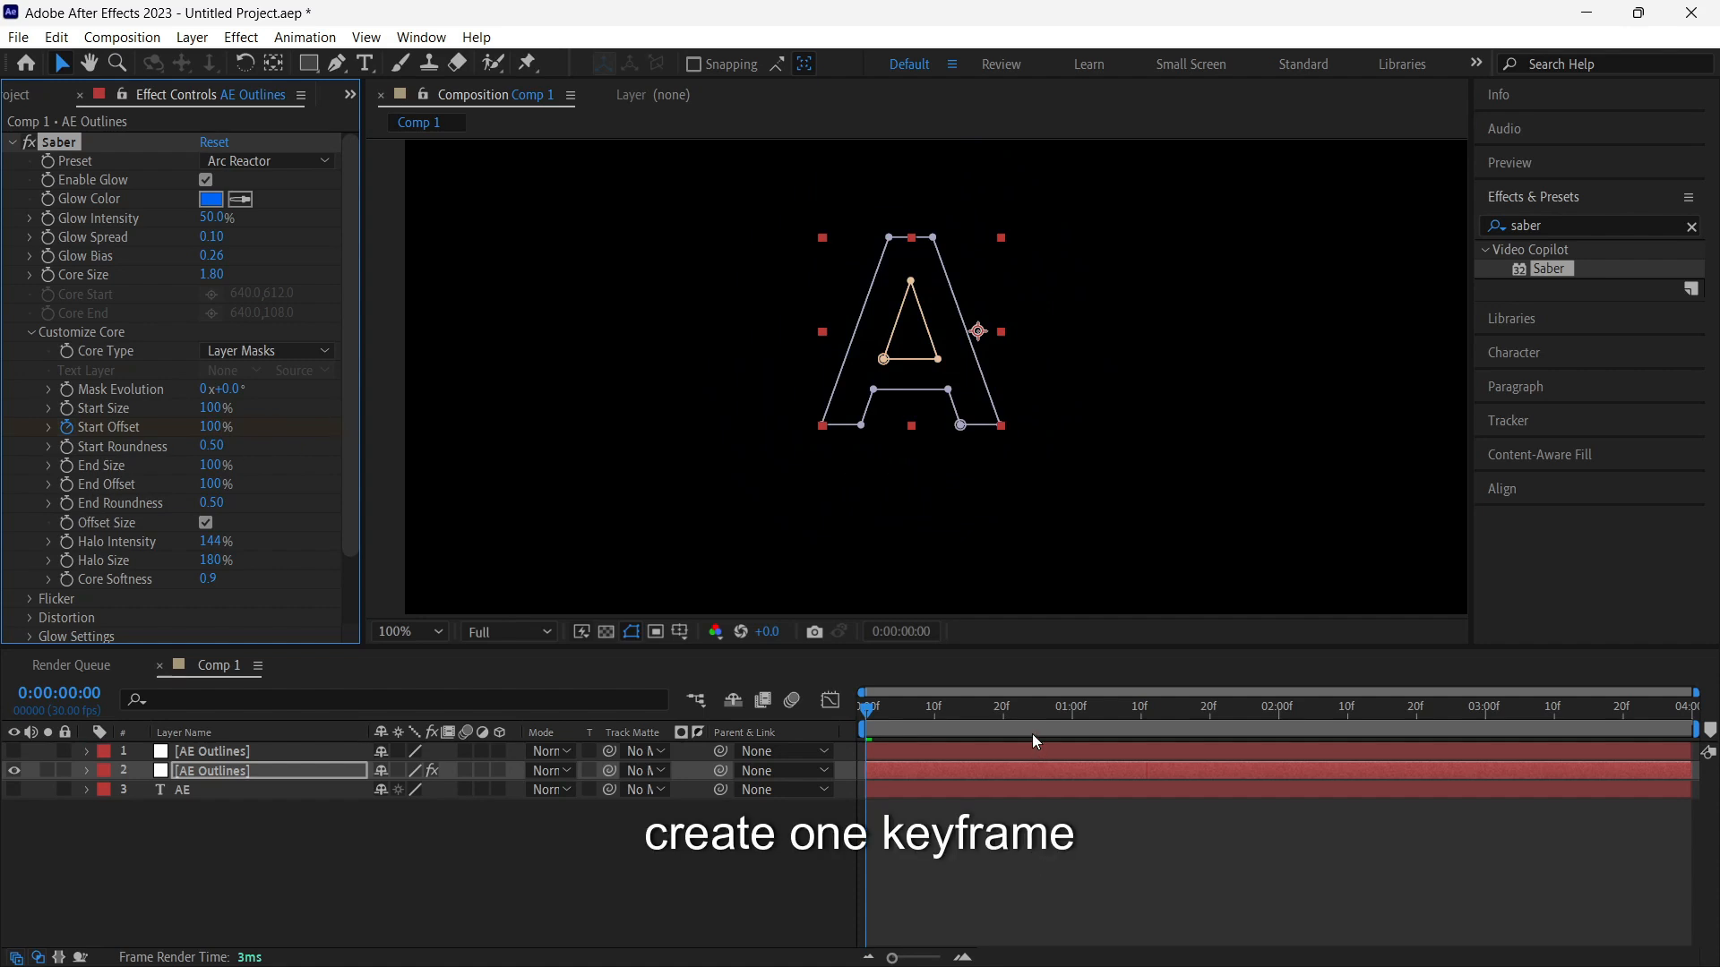
# Step: Add a second Start Offset keyframe at one second and set it to 0%
pyautogui.click(1003, 712)
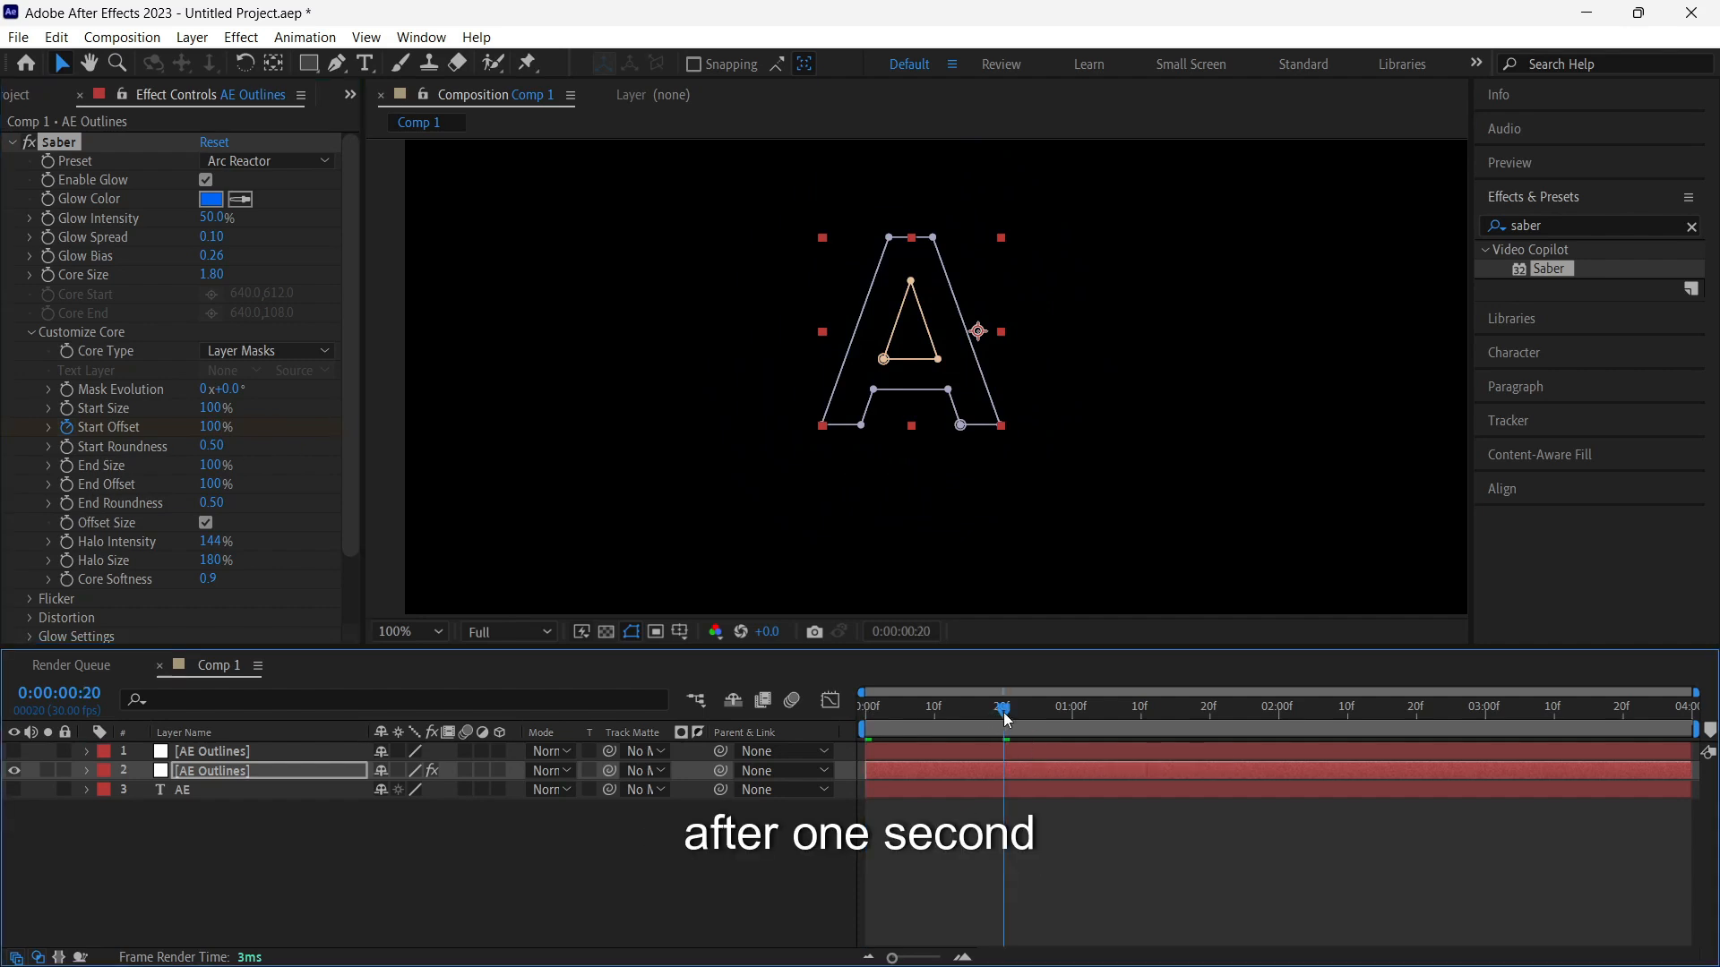
pyautogui.press('space')
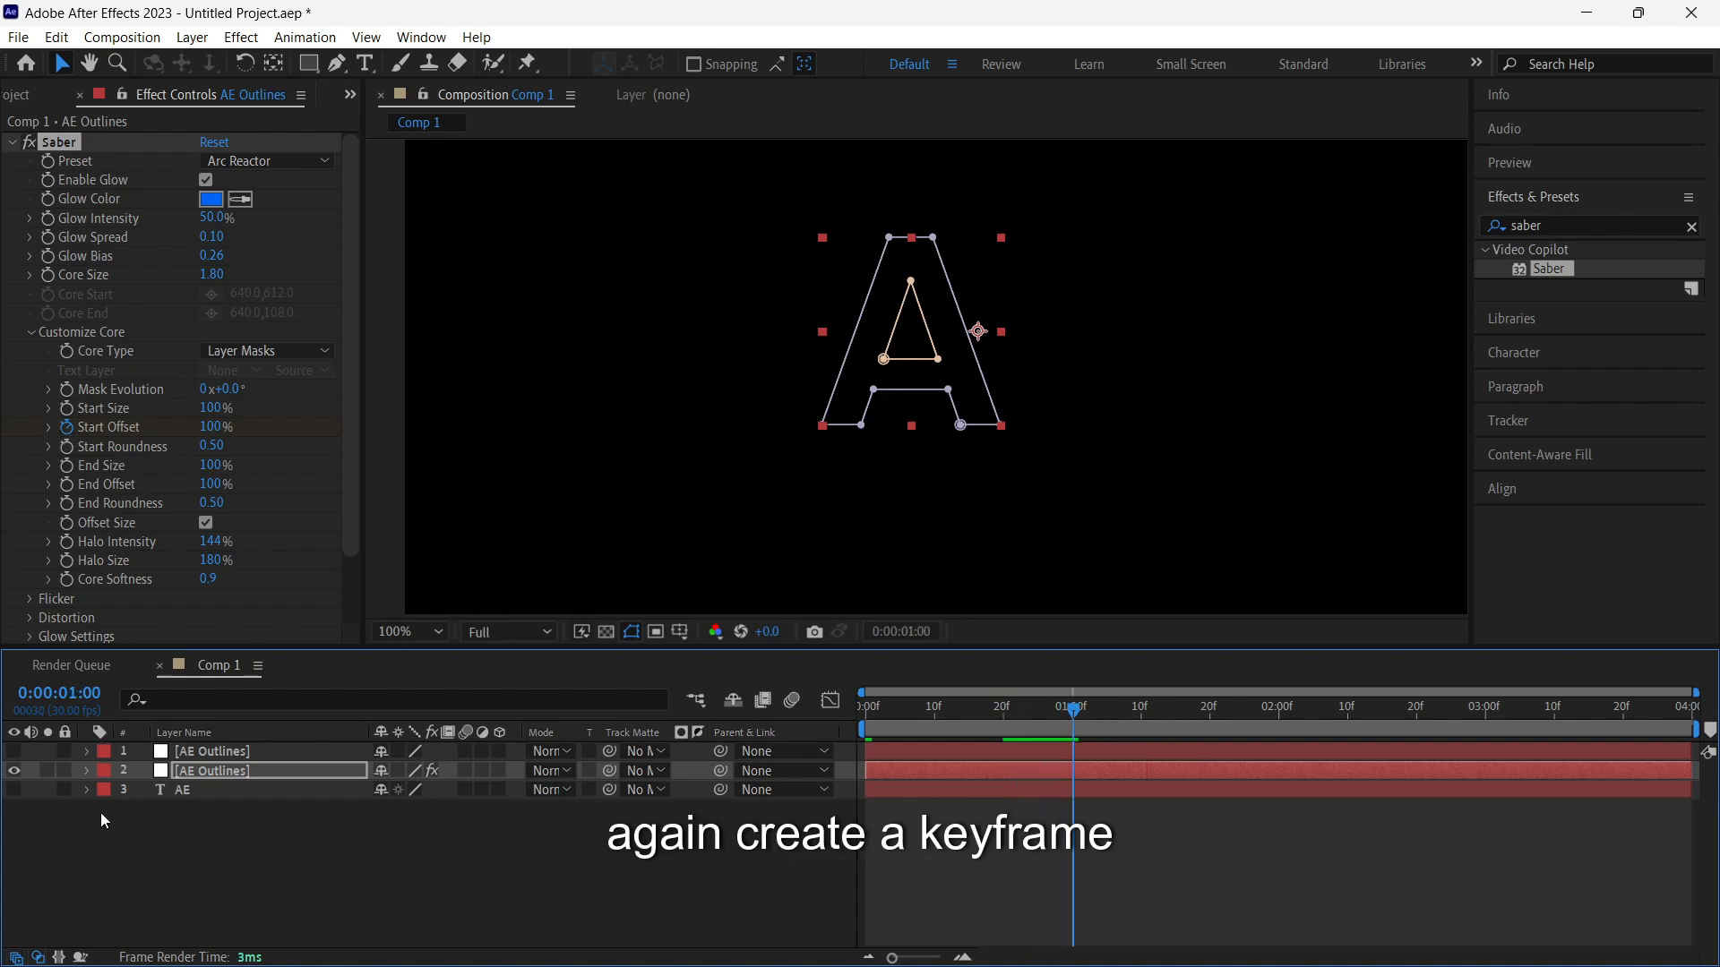
pyautogui.click(87, 771)
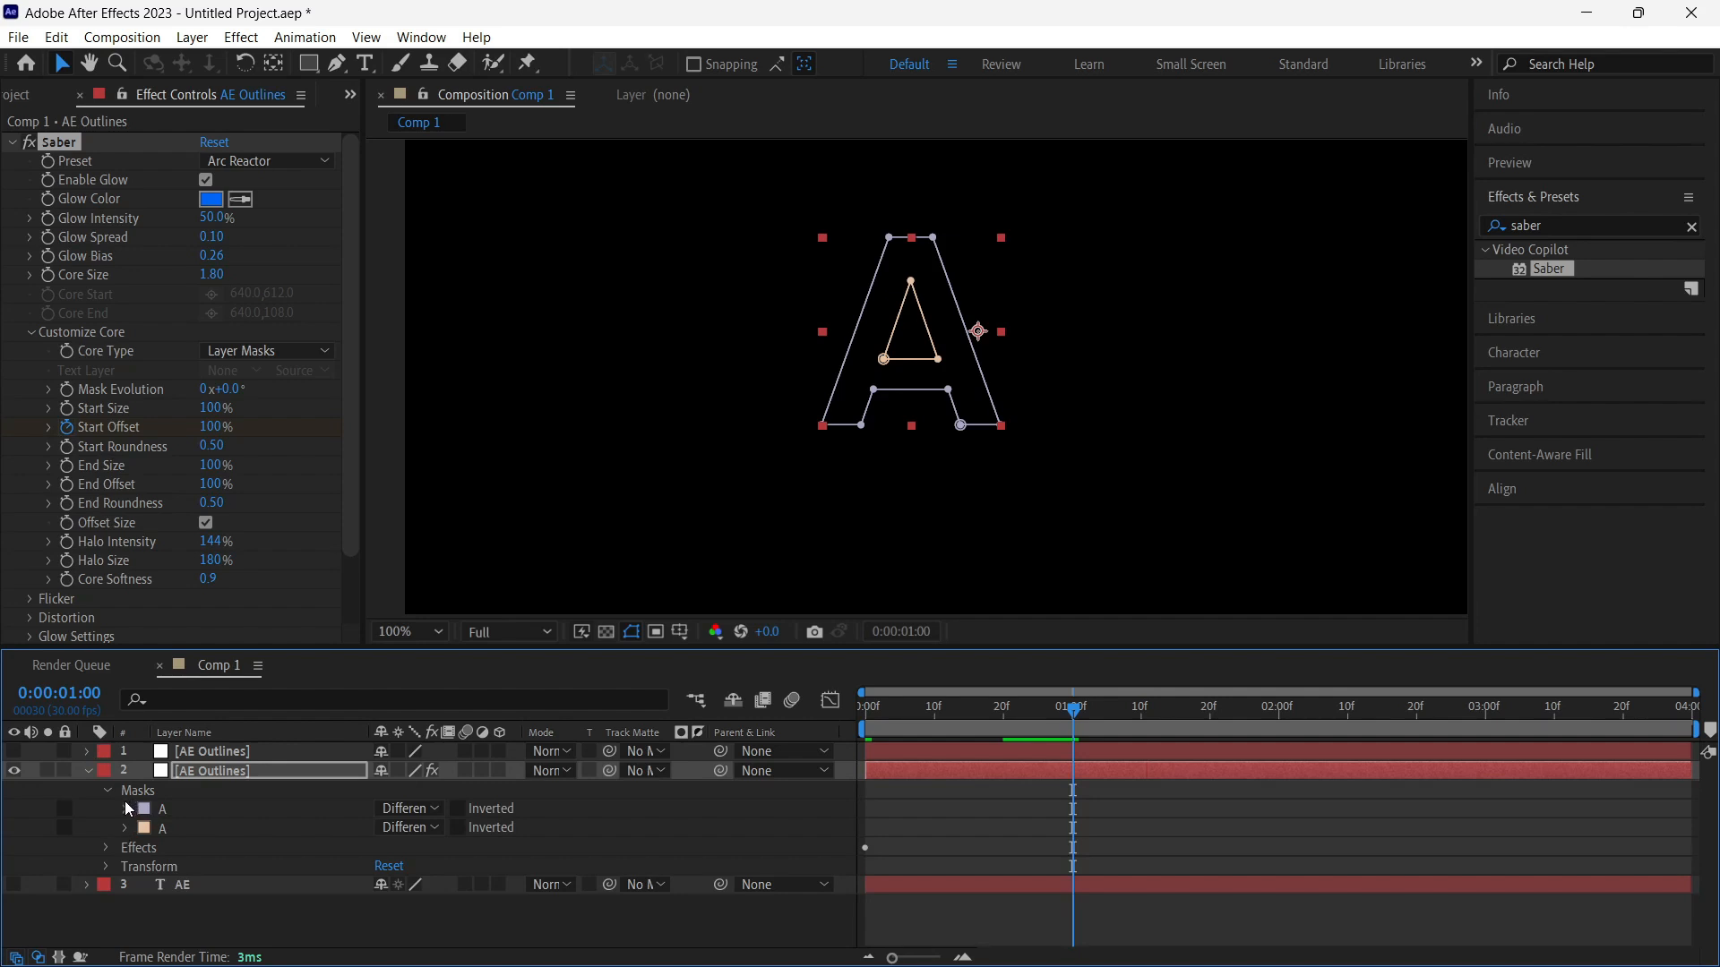
pyautogui.click(124, 828)
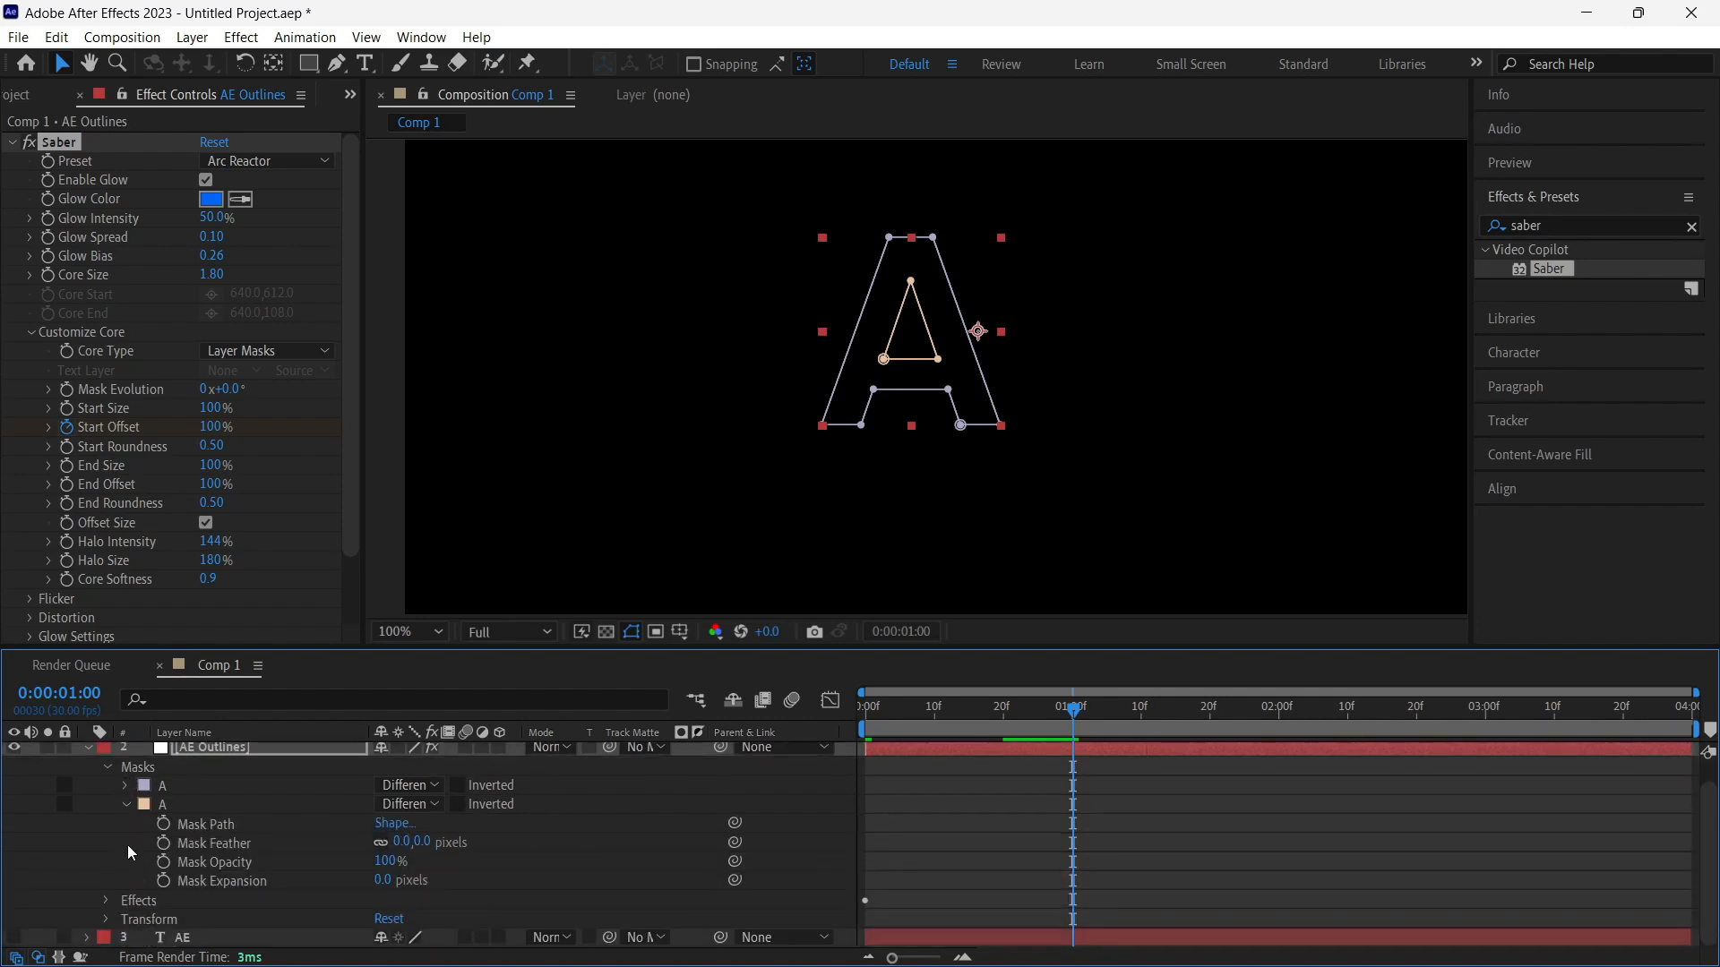
pyautogui.click(109, 897)
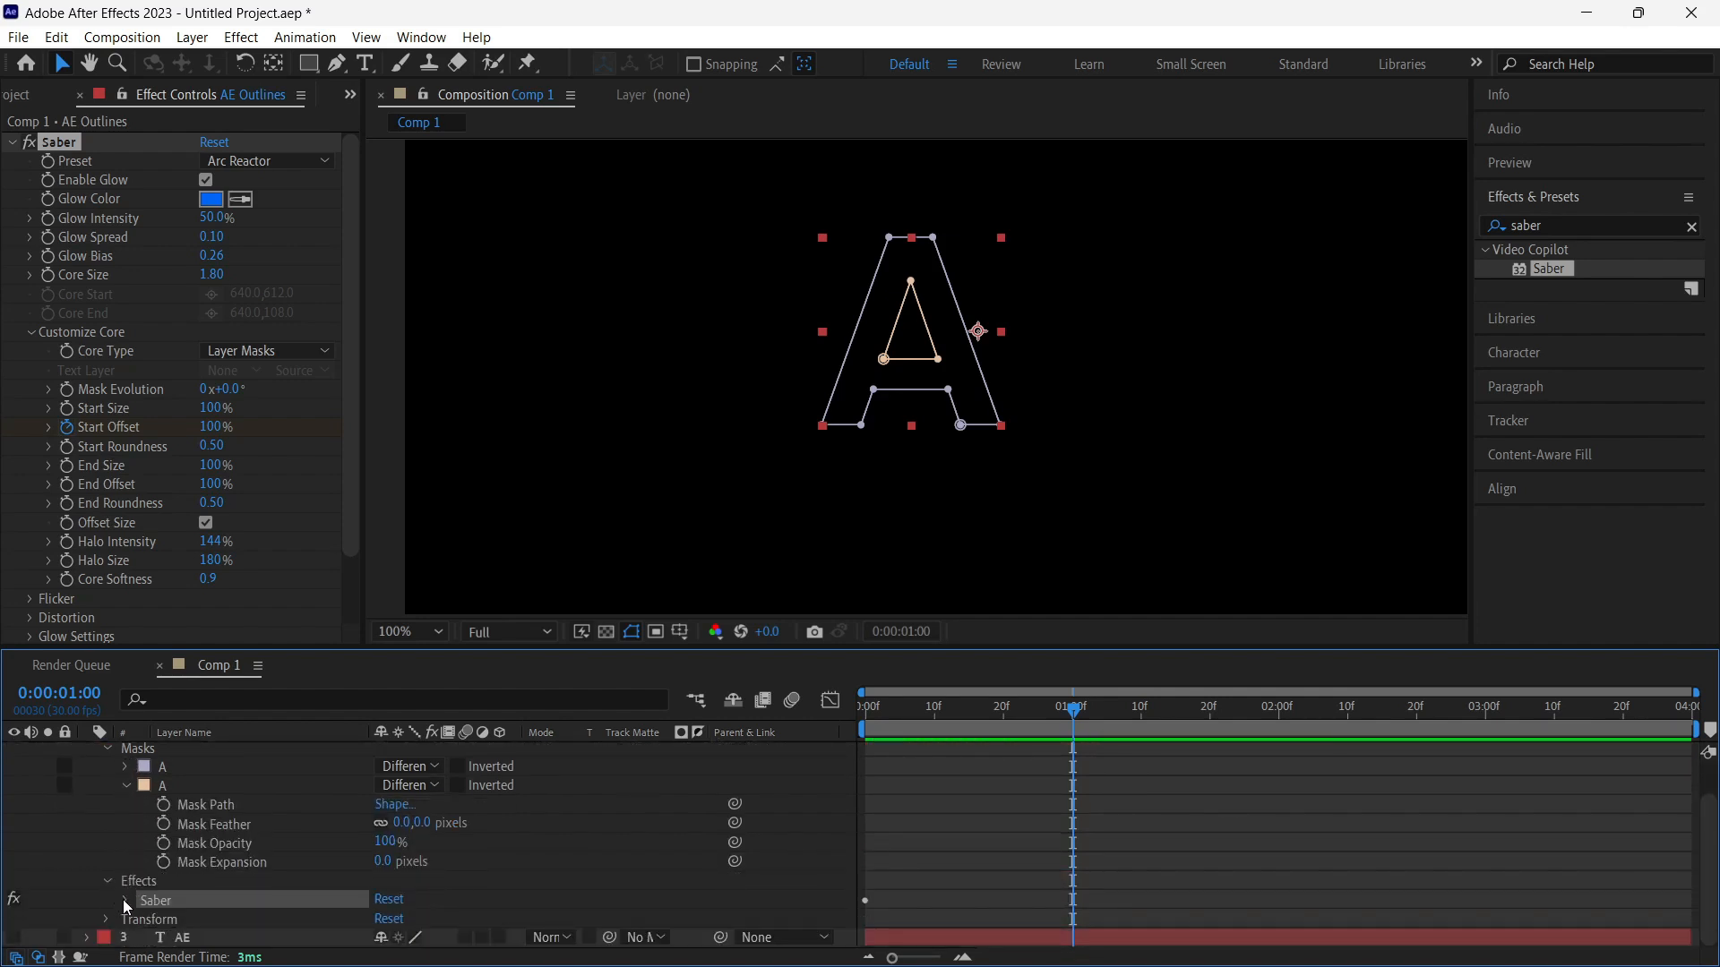
pyautogui.click(123, 899)
pyautogui.scroll(-2, 518, 787)
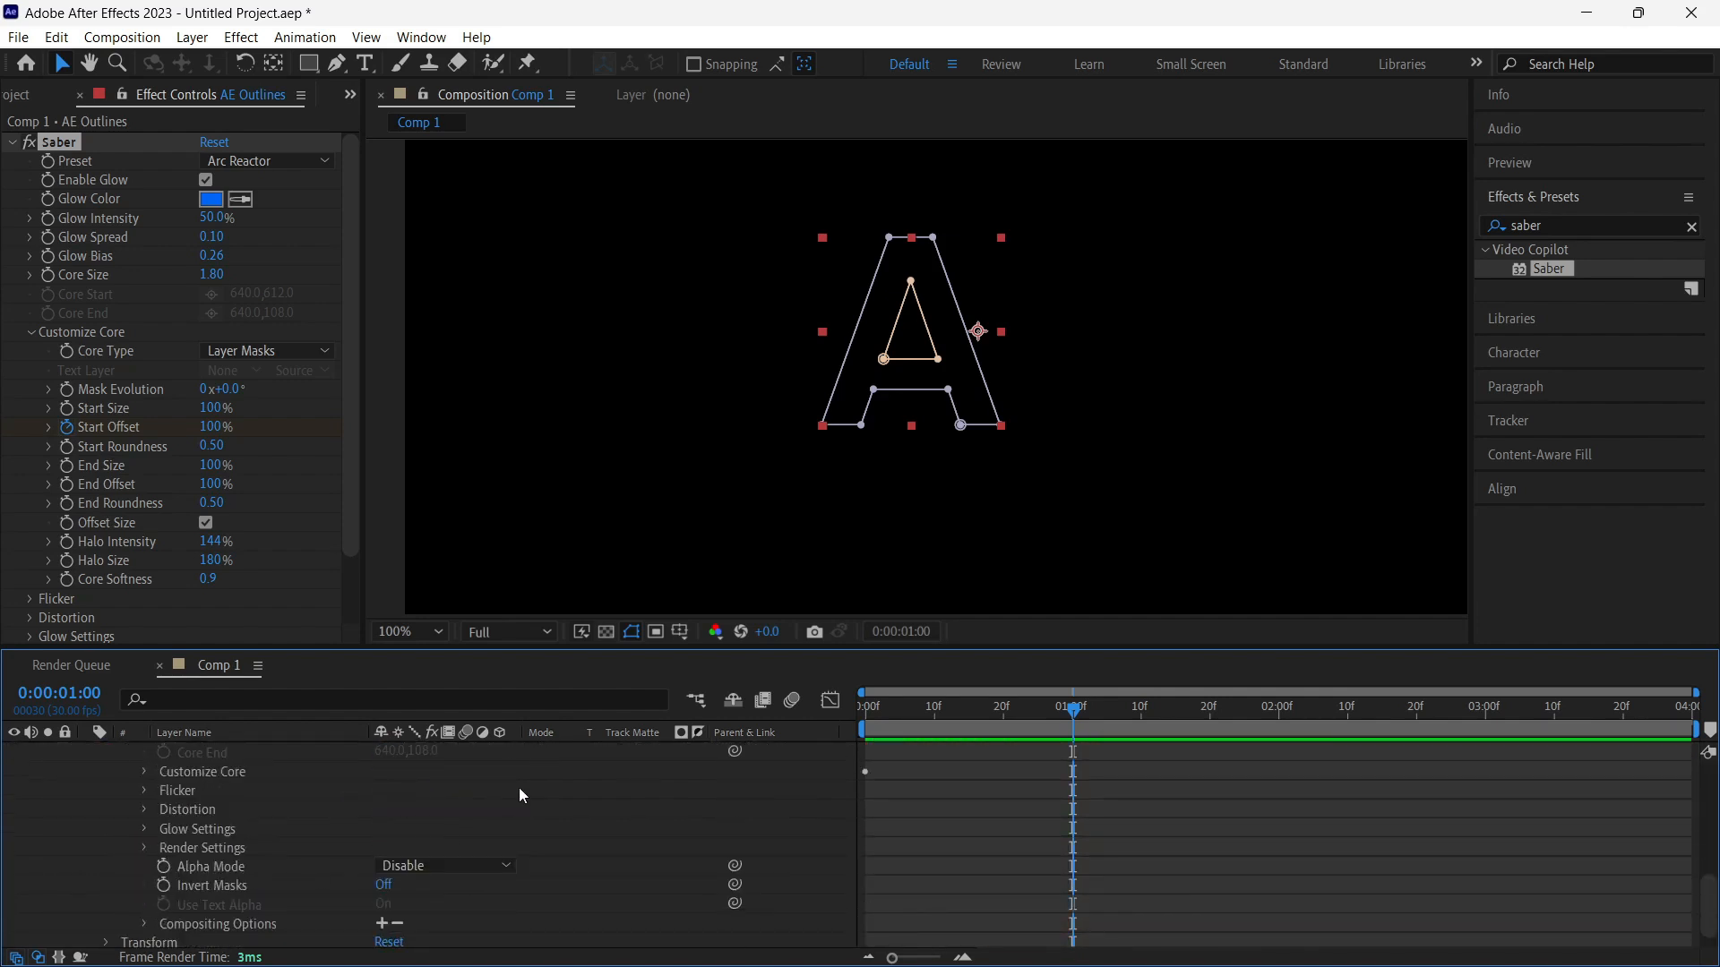
pyautogui.click(143, 772)
pyautogui.click(31, 848)
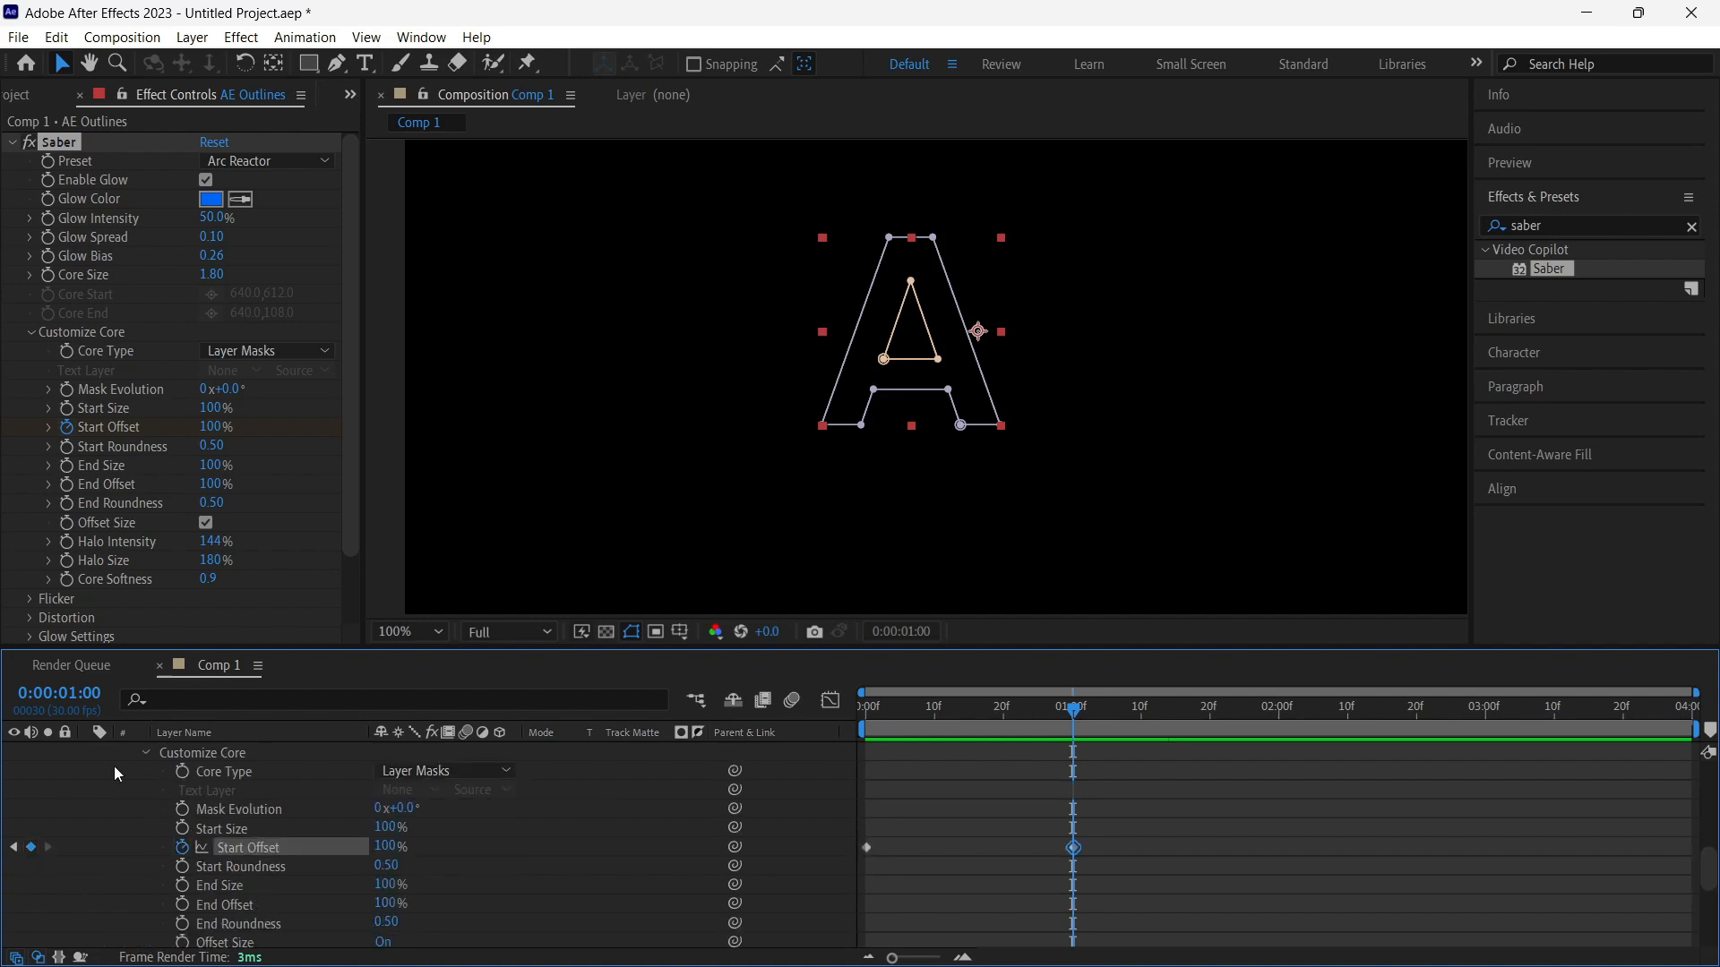
pyautogui.moveTo(210, 428); pyautogui.dragTo(22, 430)
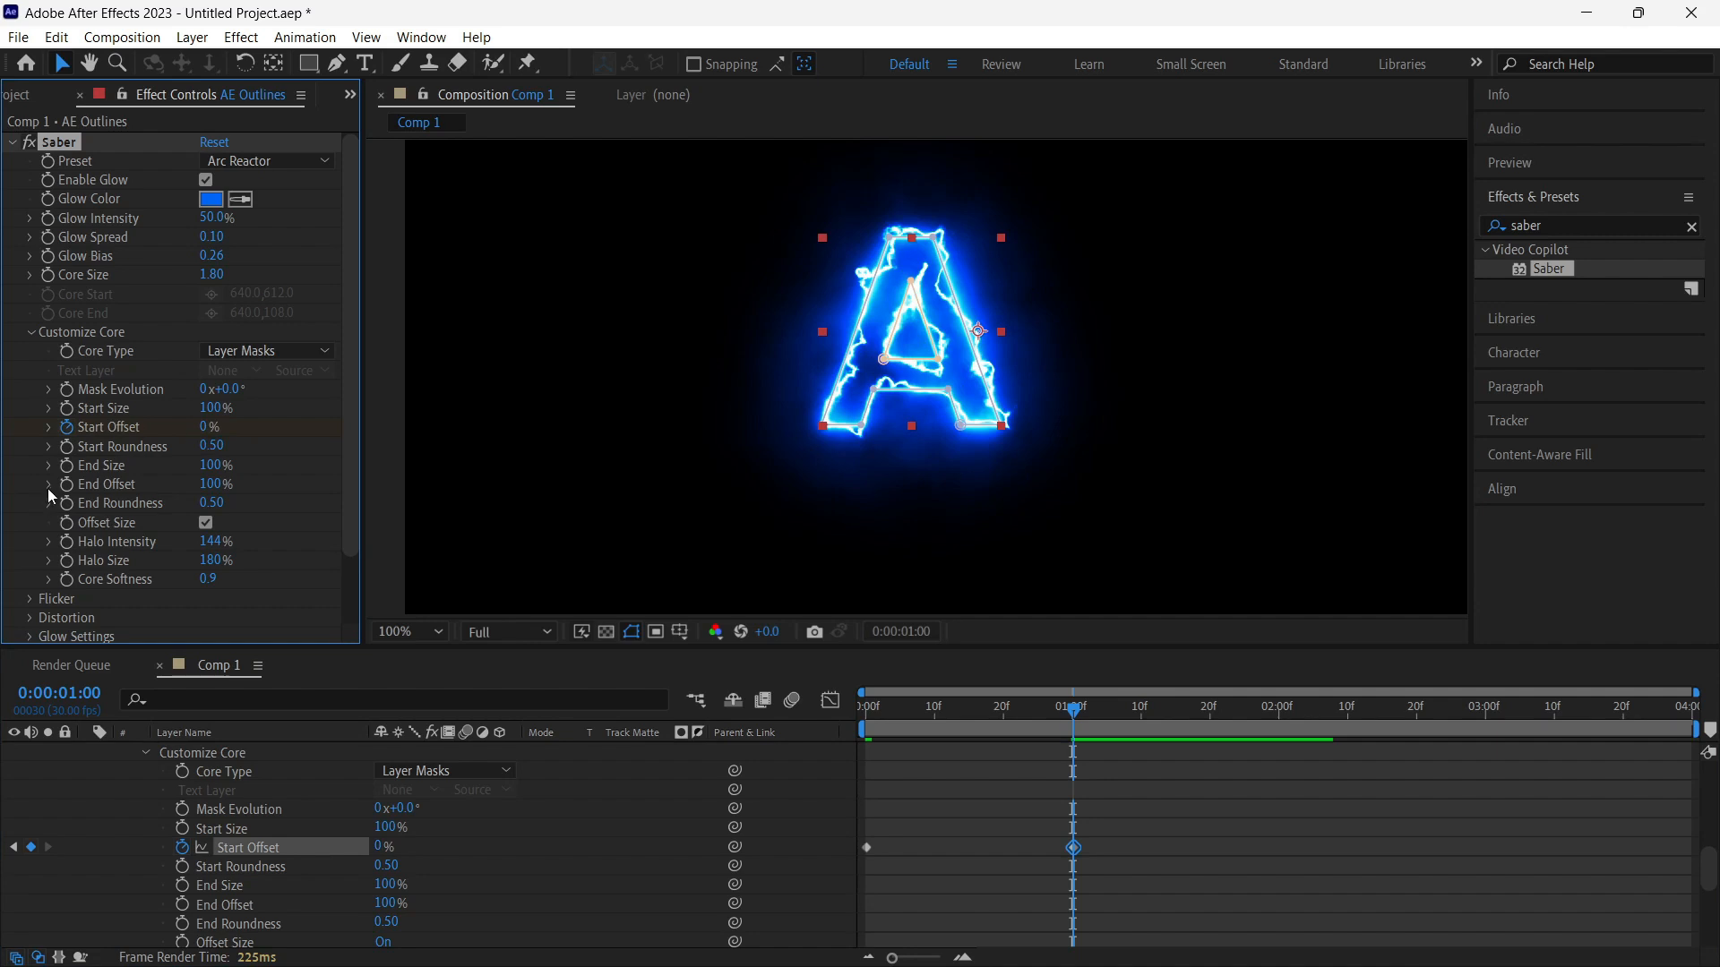
# Step: Keyframe Saber's End Size at 0% at the start and 200% at one second
pyautogui.click(66, 465)
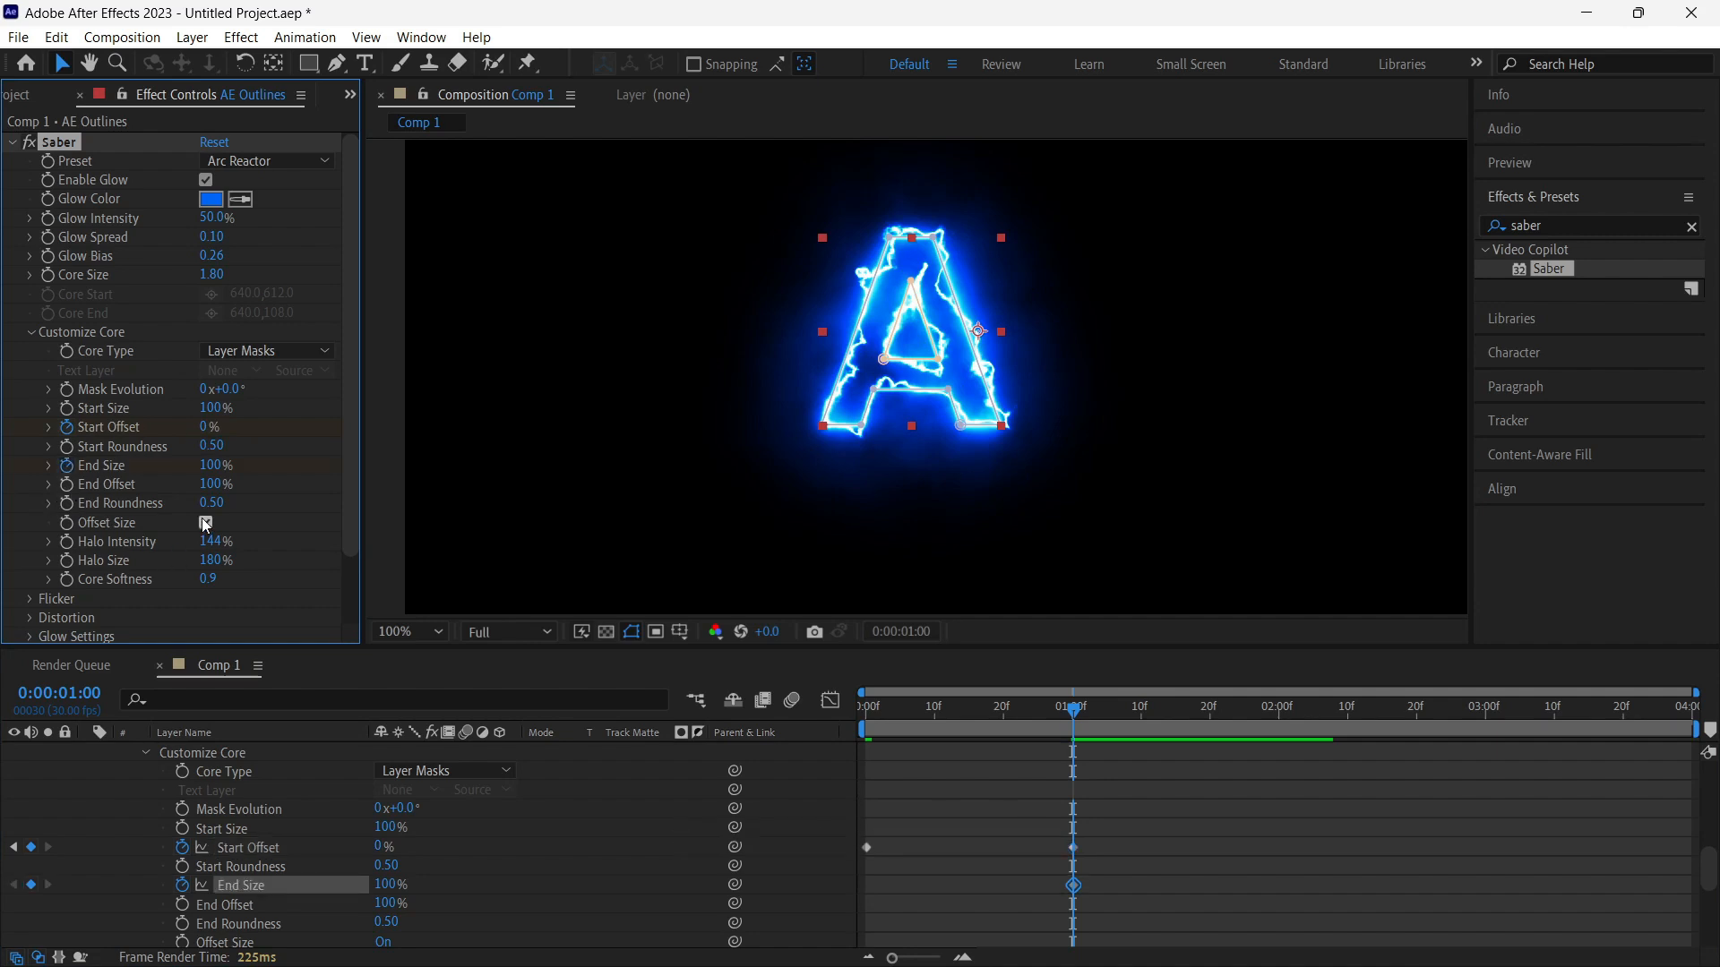
pyautogui.moveTo(197, 462); pyautogui.dragTo(22, 449)
pyautogui.moveTo(221, 471); pyautogui.dragTo(119, 467)
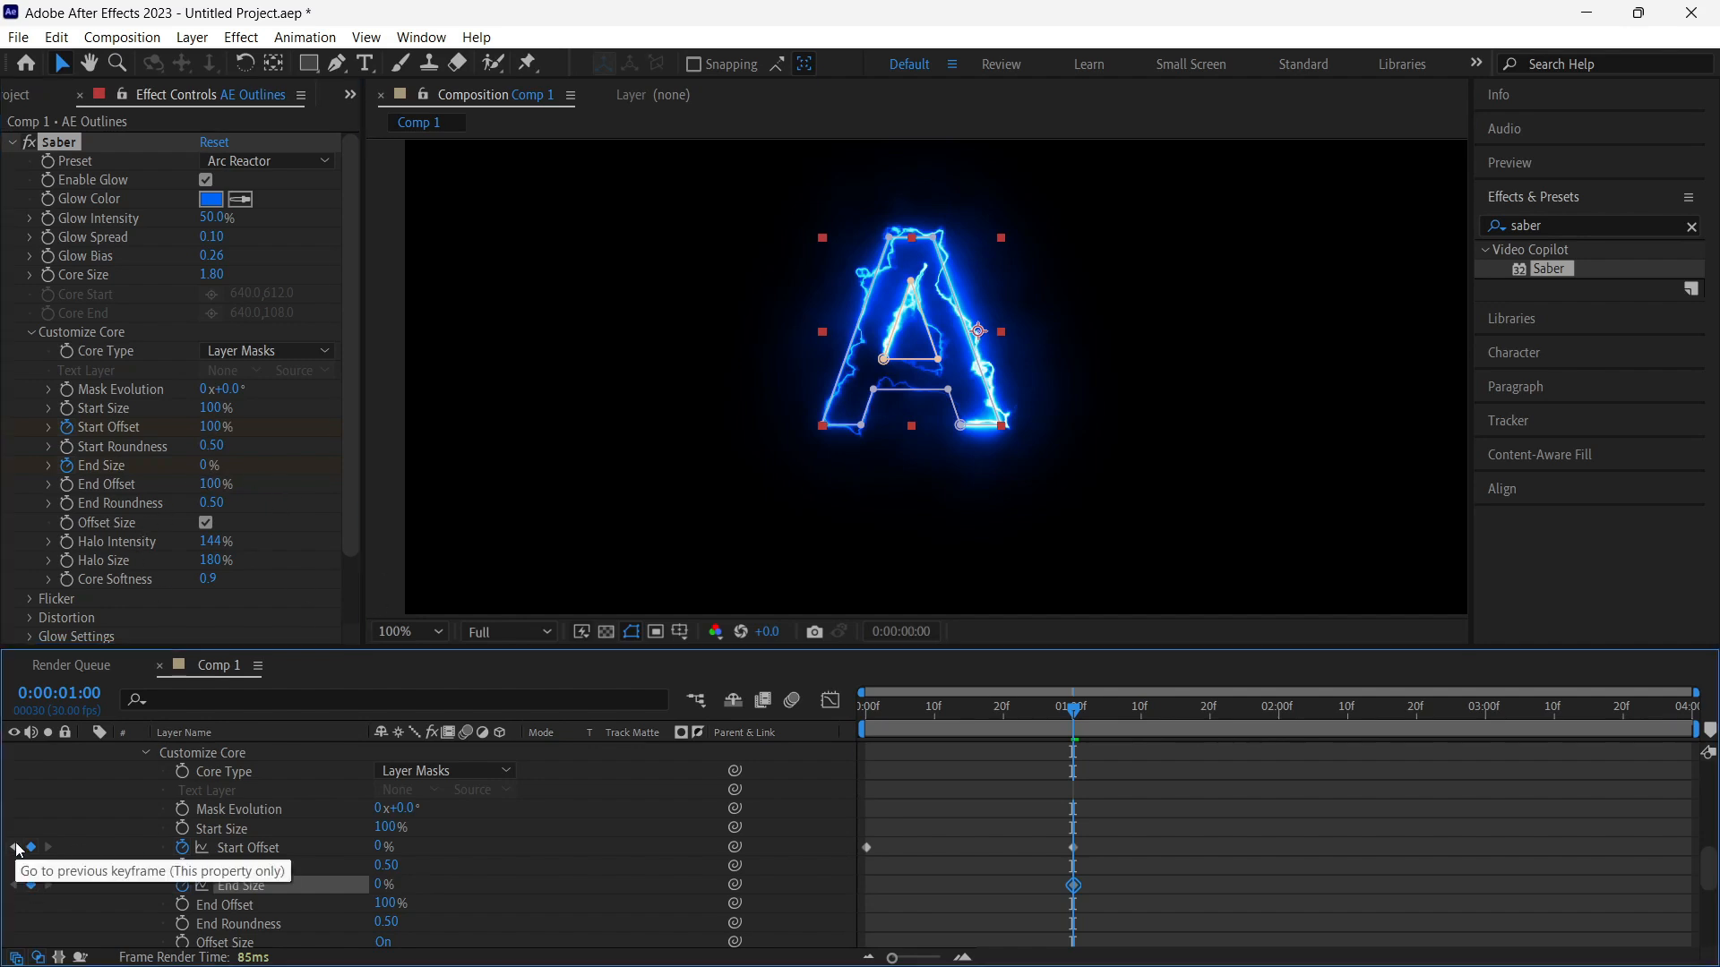
pyautogui.click(15, 847)
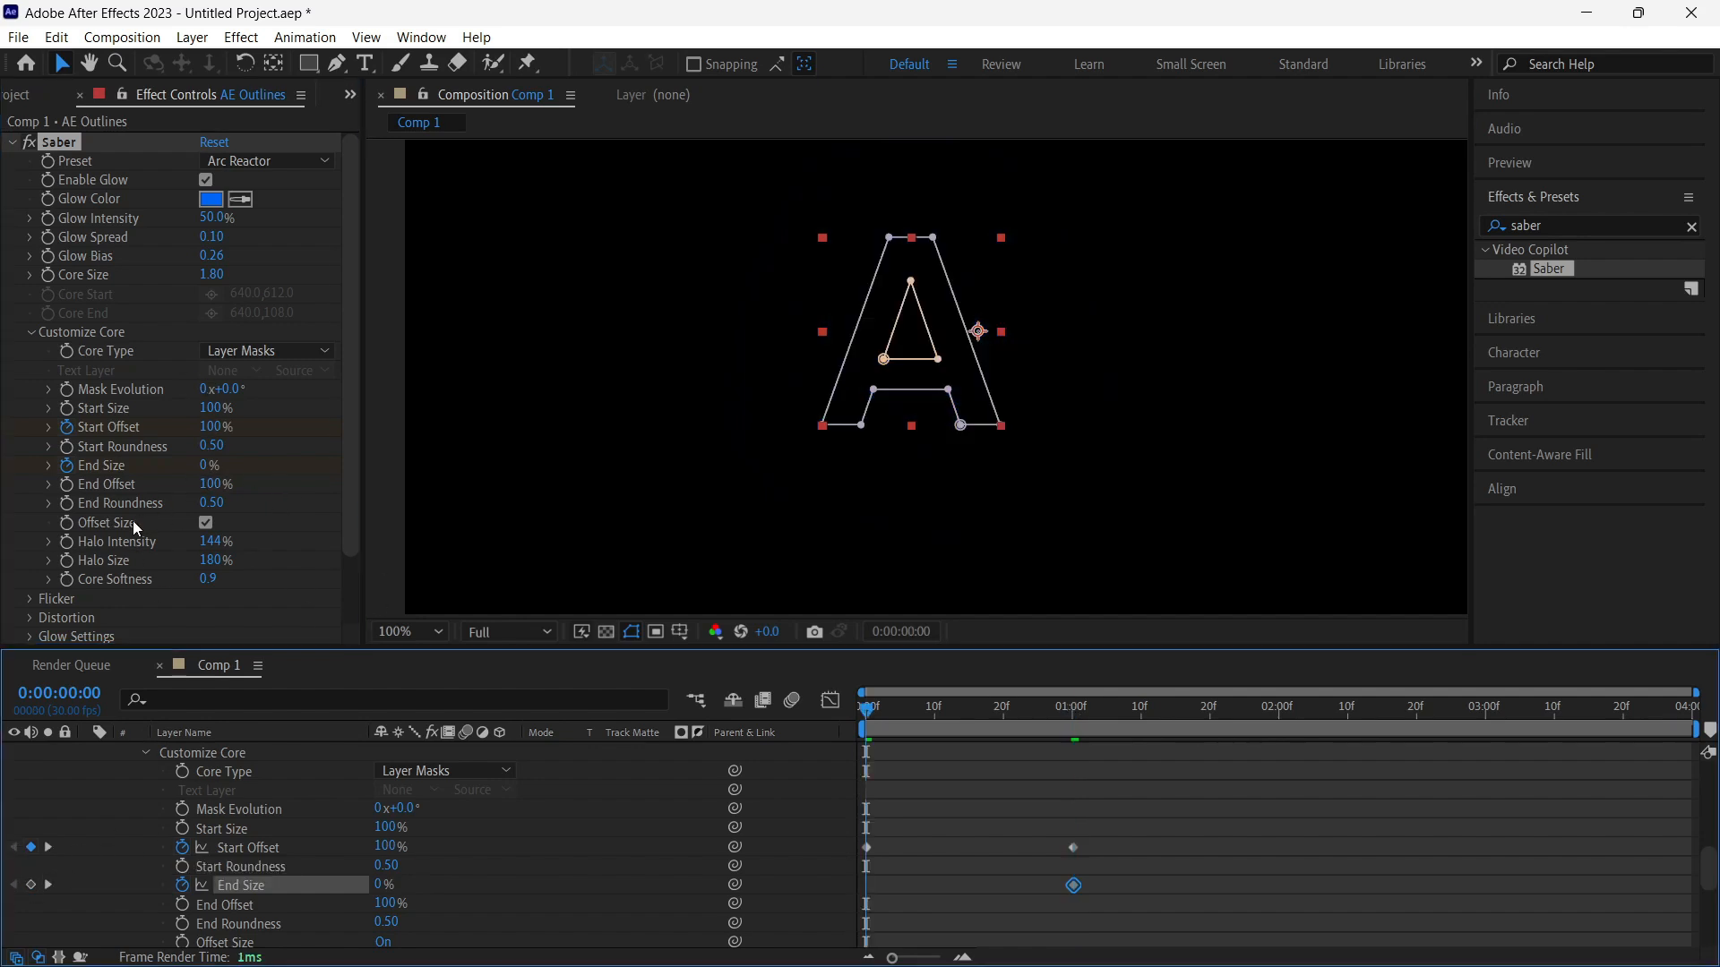
pyautogui.click(31, 885)
pyautogui.click(48, 885)
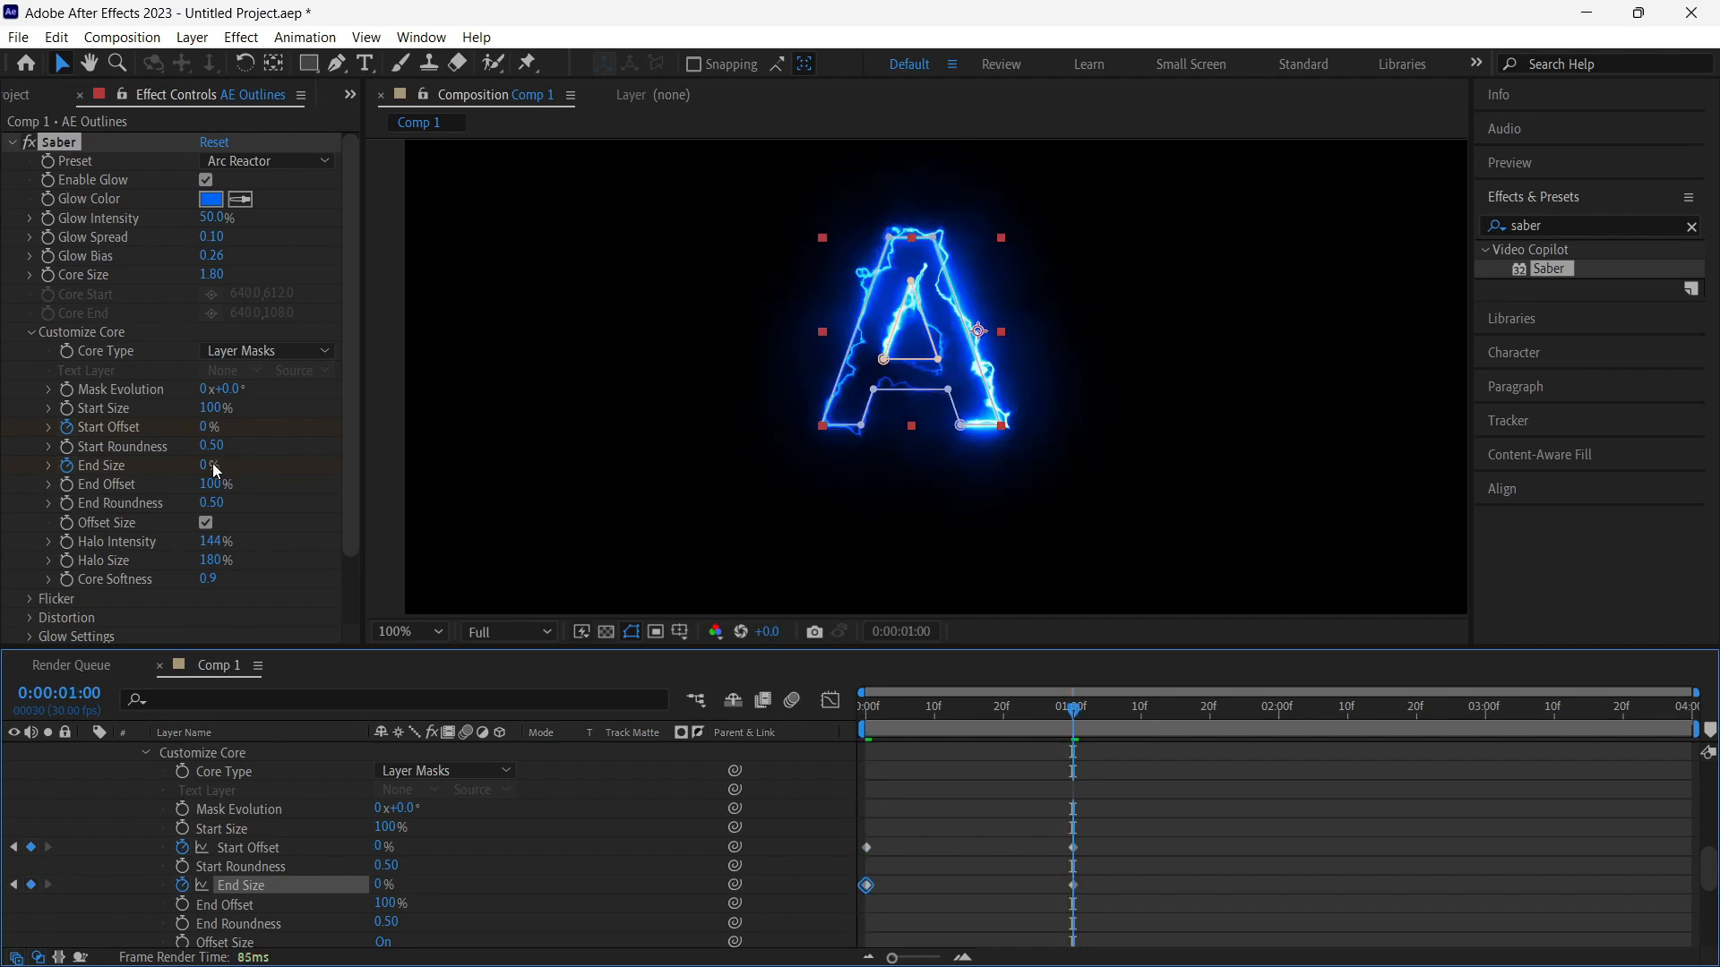
pyautogui.moveTo(213, 464); pyautogui.dragTo(851, 474)
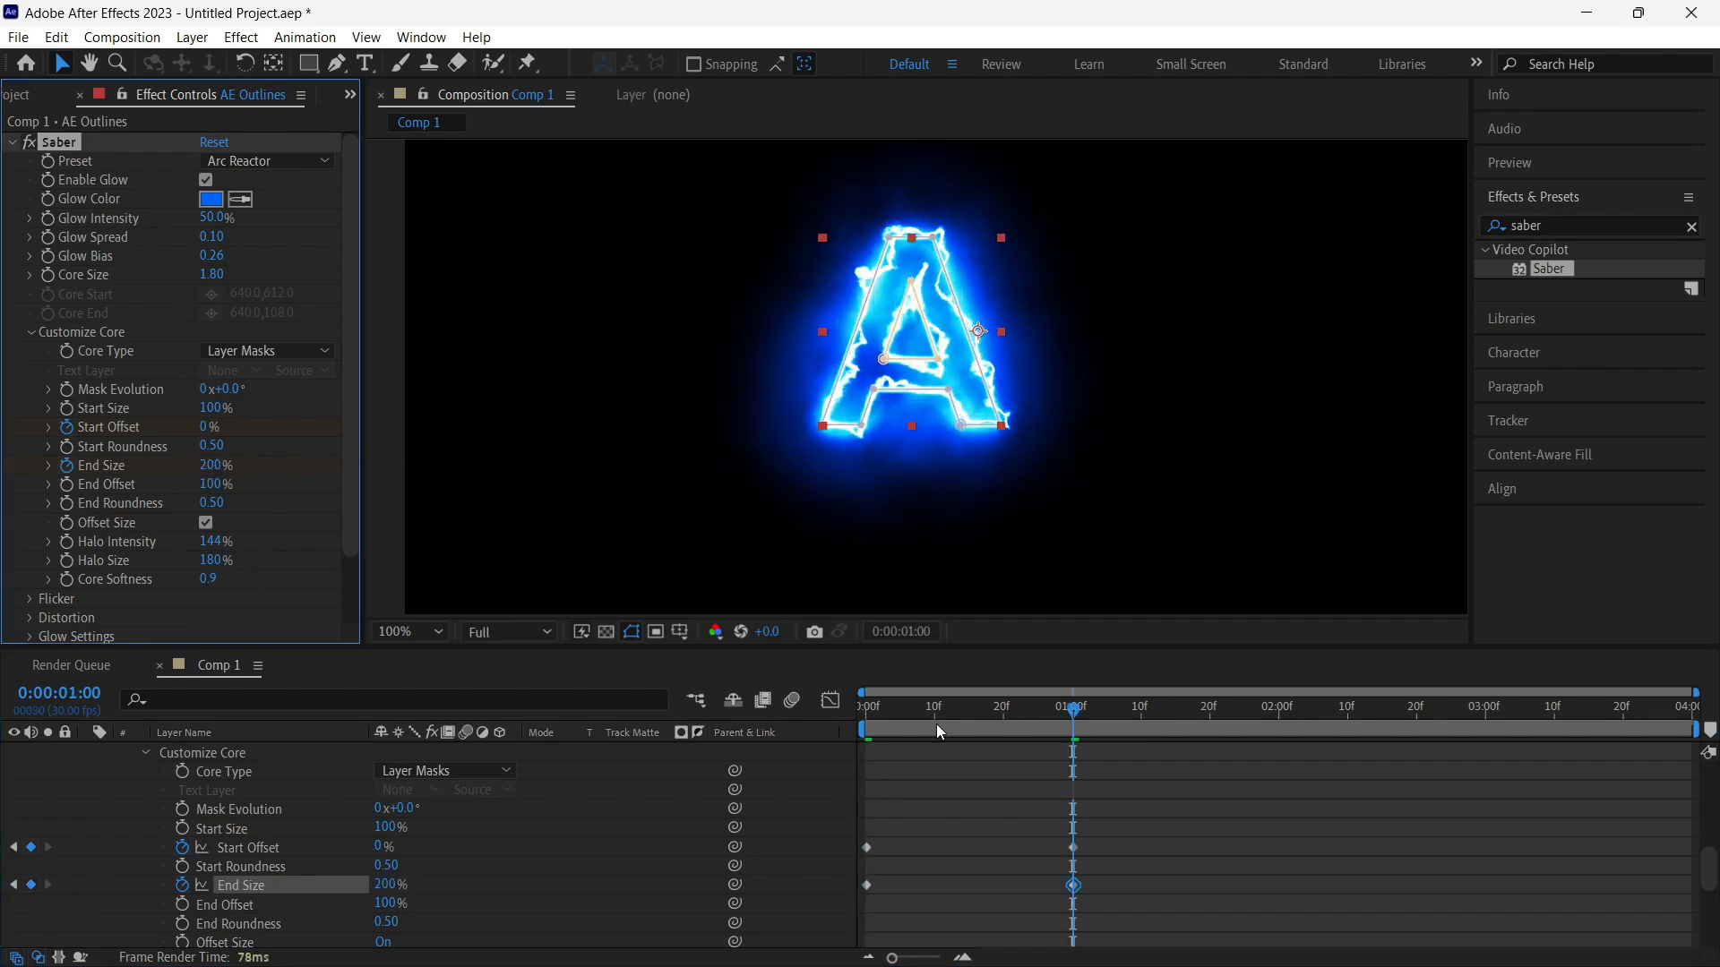
# Step: Play the letter A's reveal from the start and view it within the whole composition
pyautogui.click(867, 709)
pyautogui.press('space')
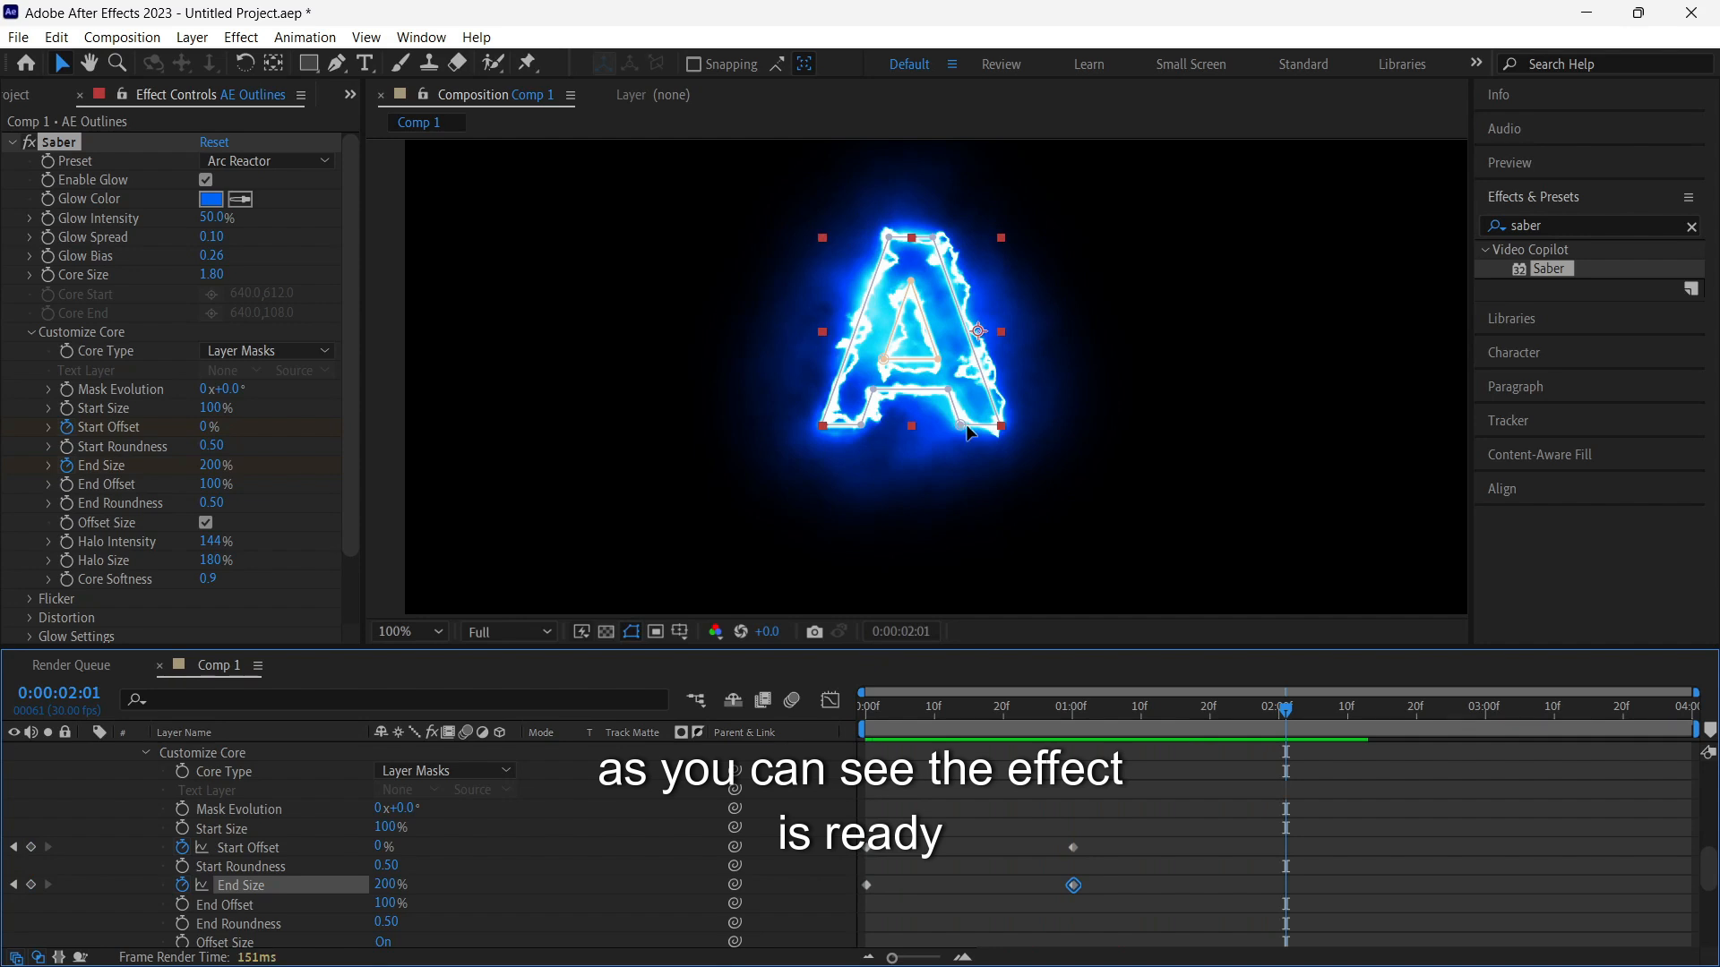
pyautogui.scroll(-1, 981, 563)
pyautogui.click(1143, 304)
pyautogui.click(904, 371)
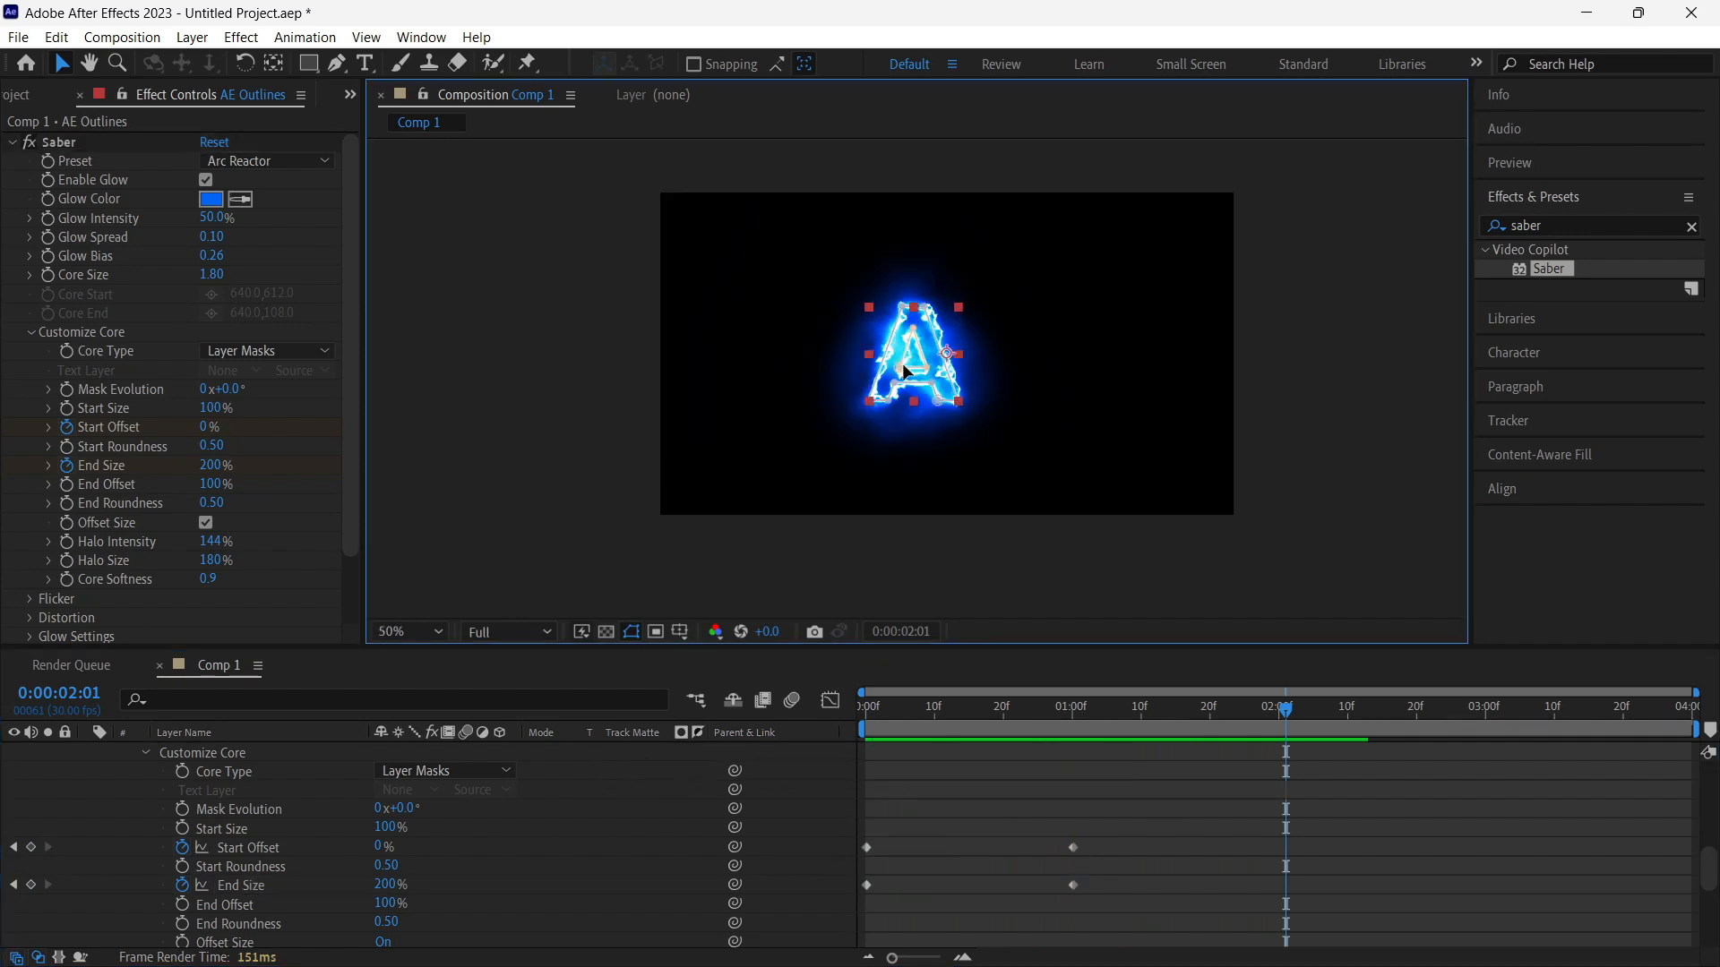
# Step: Change Saber's glow color to a very dark navy blue
pyautogui.click(212, 199)
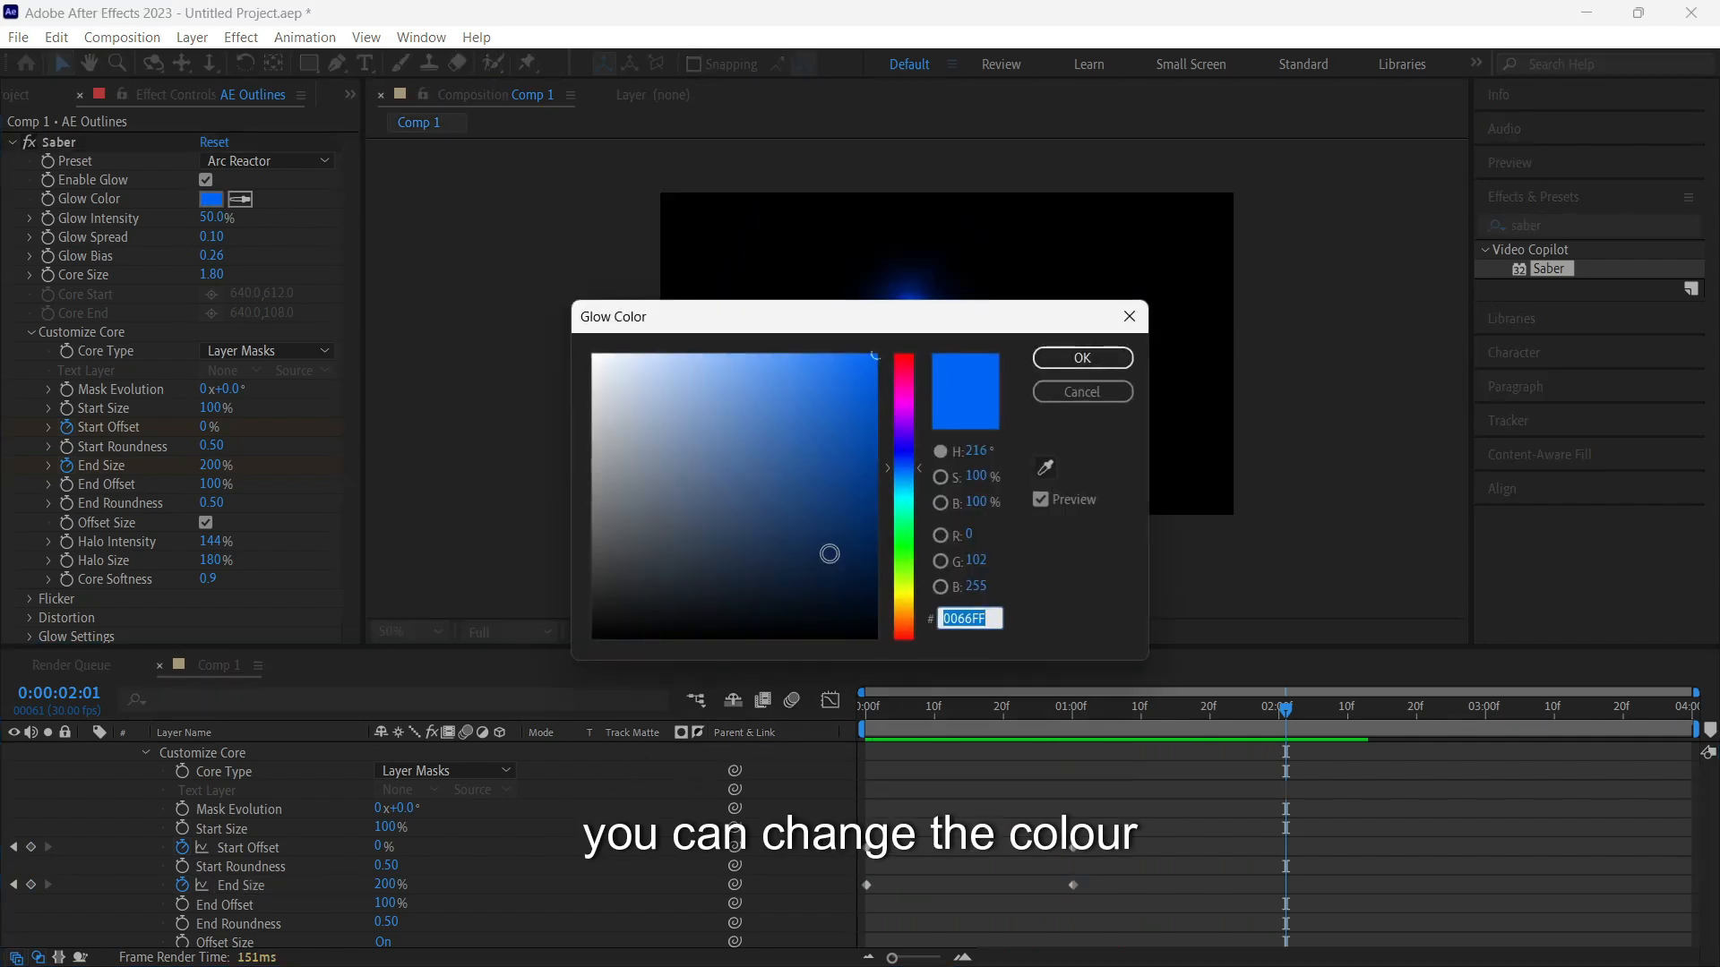
pyautogui.moveTo(876, 578); pyautogui.dragTo(896, 565)
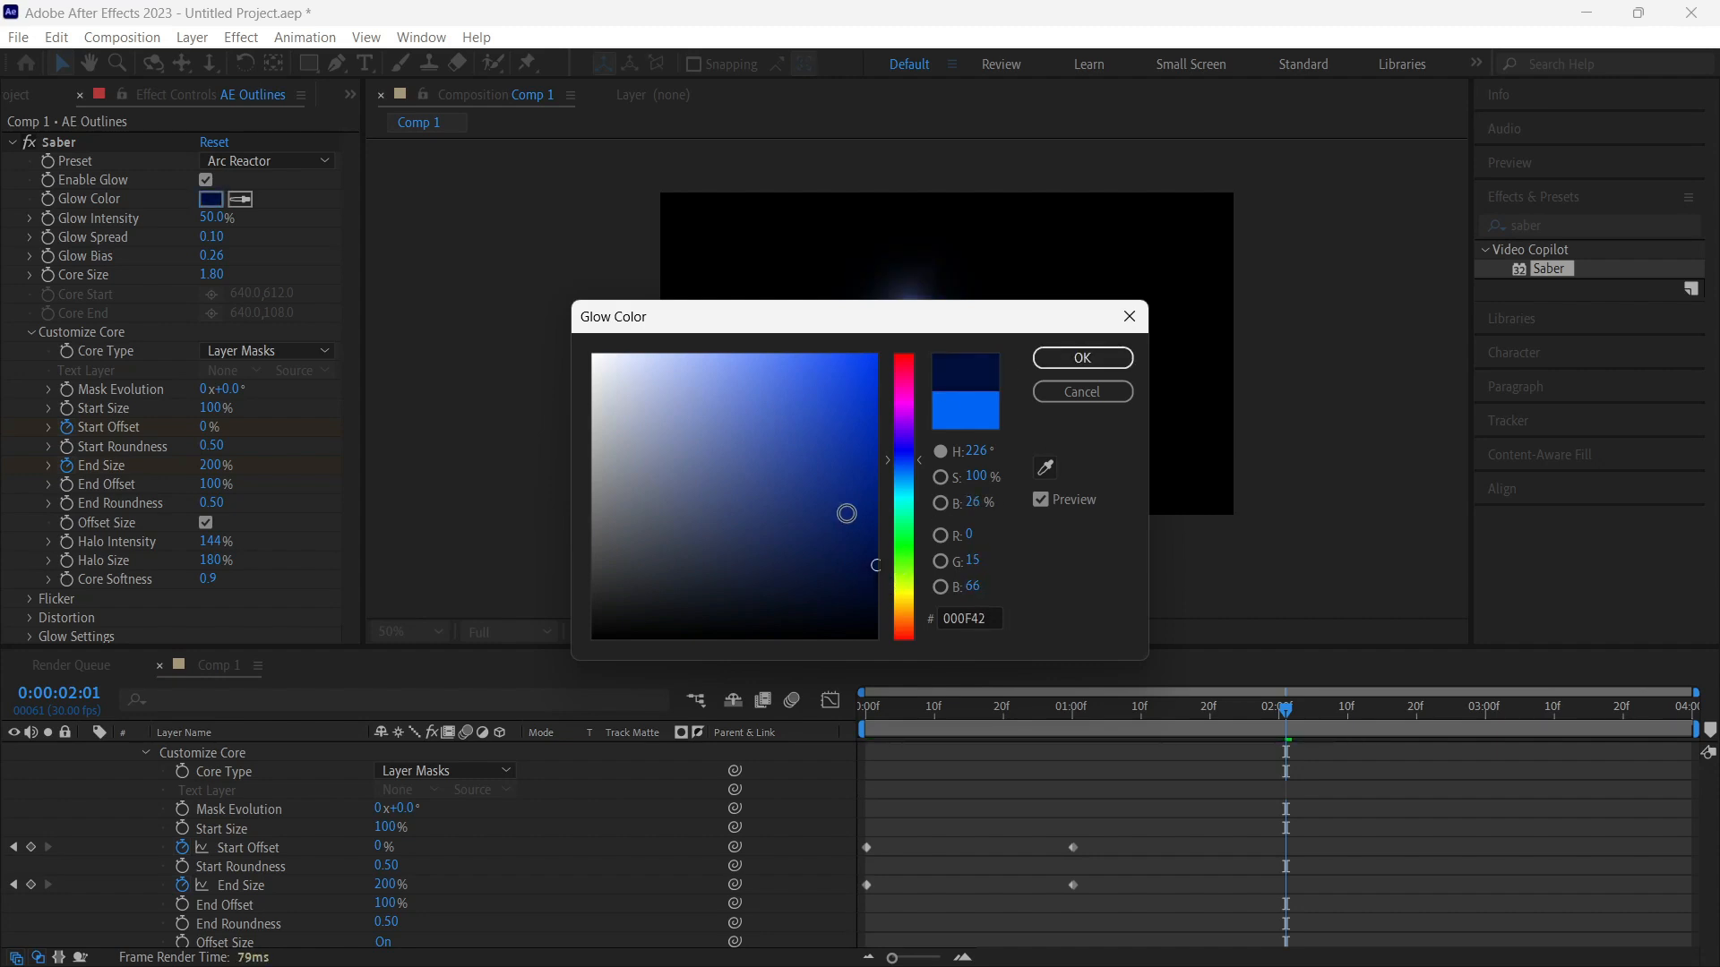
pyautogui.moveTo(916, 457); pyautogui.dragTo(916, 446)
pyautogui.click(1082, 363)
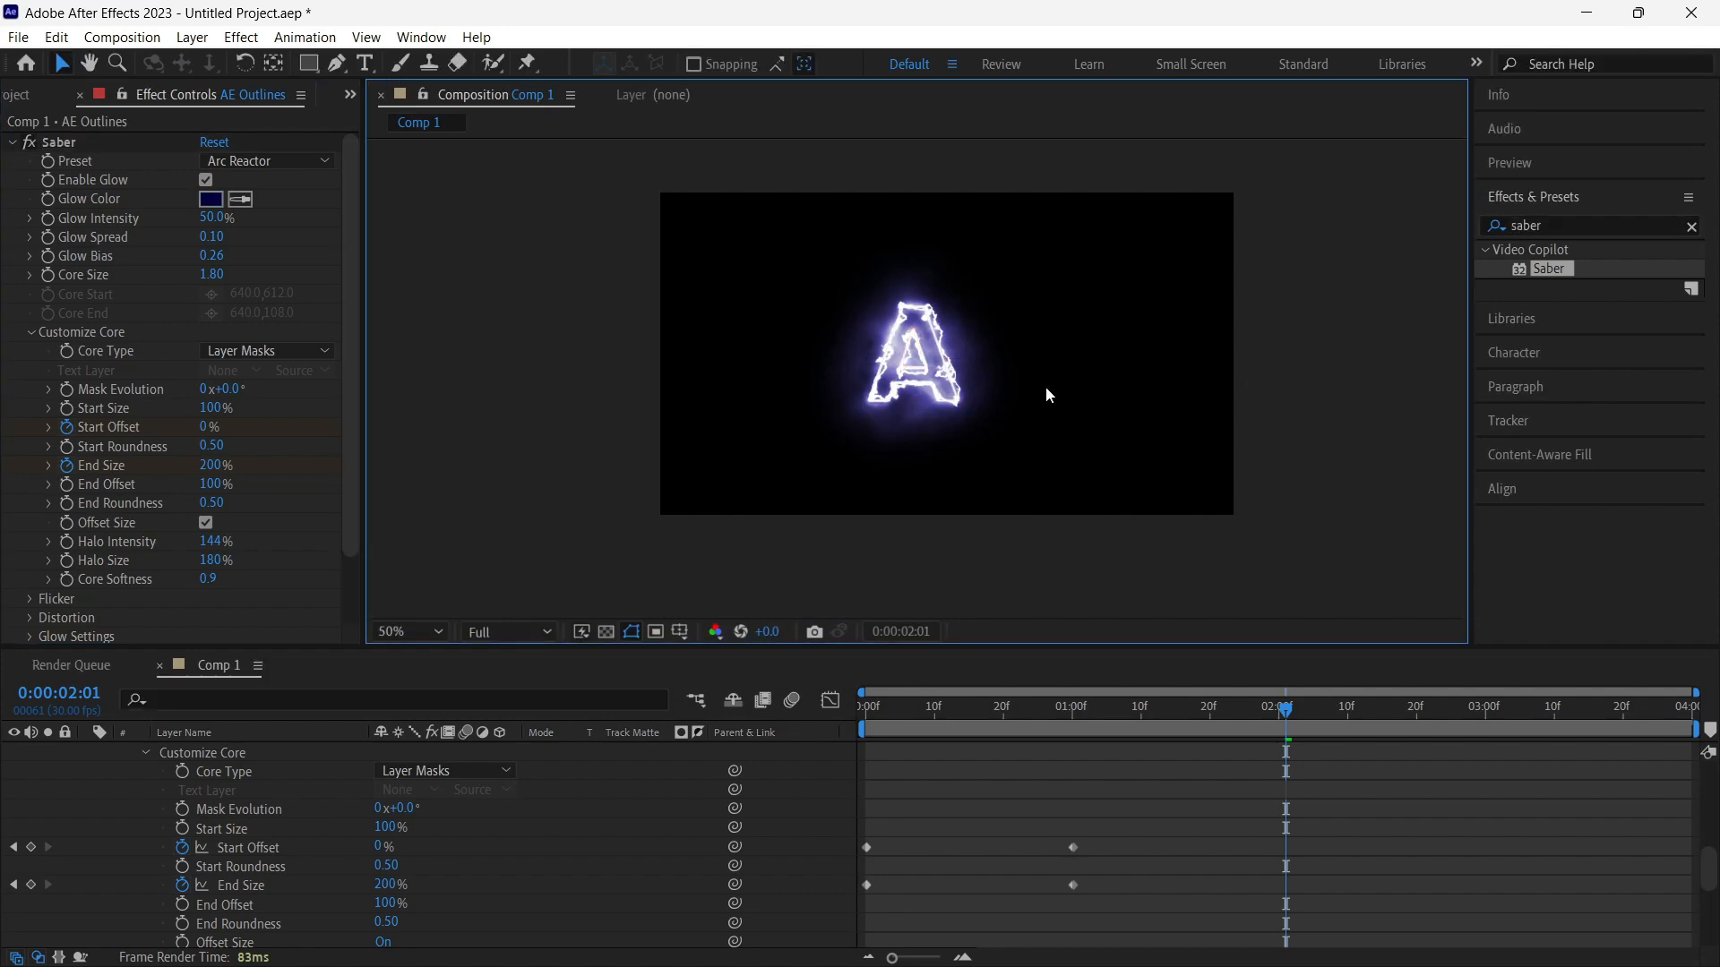
# Step: Zoom in on the recolored letter A and preview its animation from the start
pyautogui.scroll(1, 1044, 390)
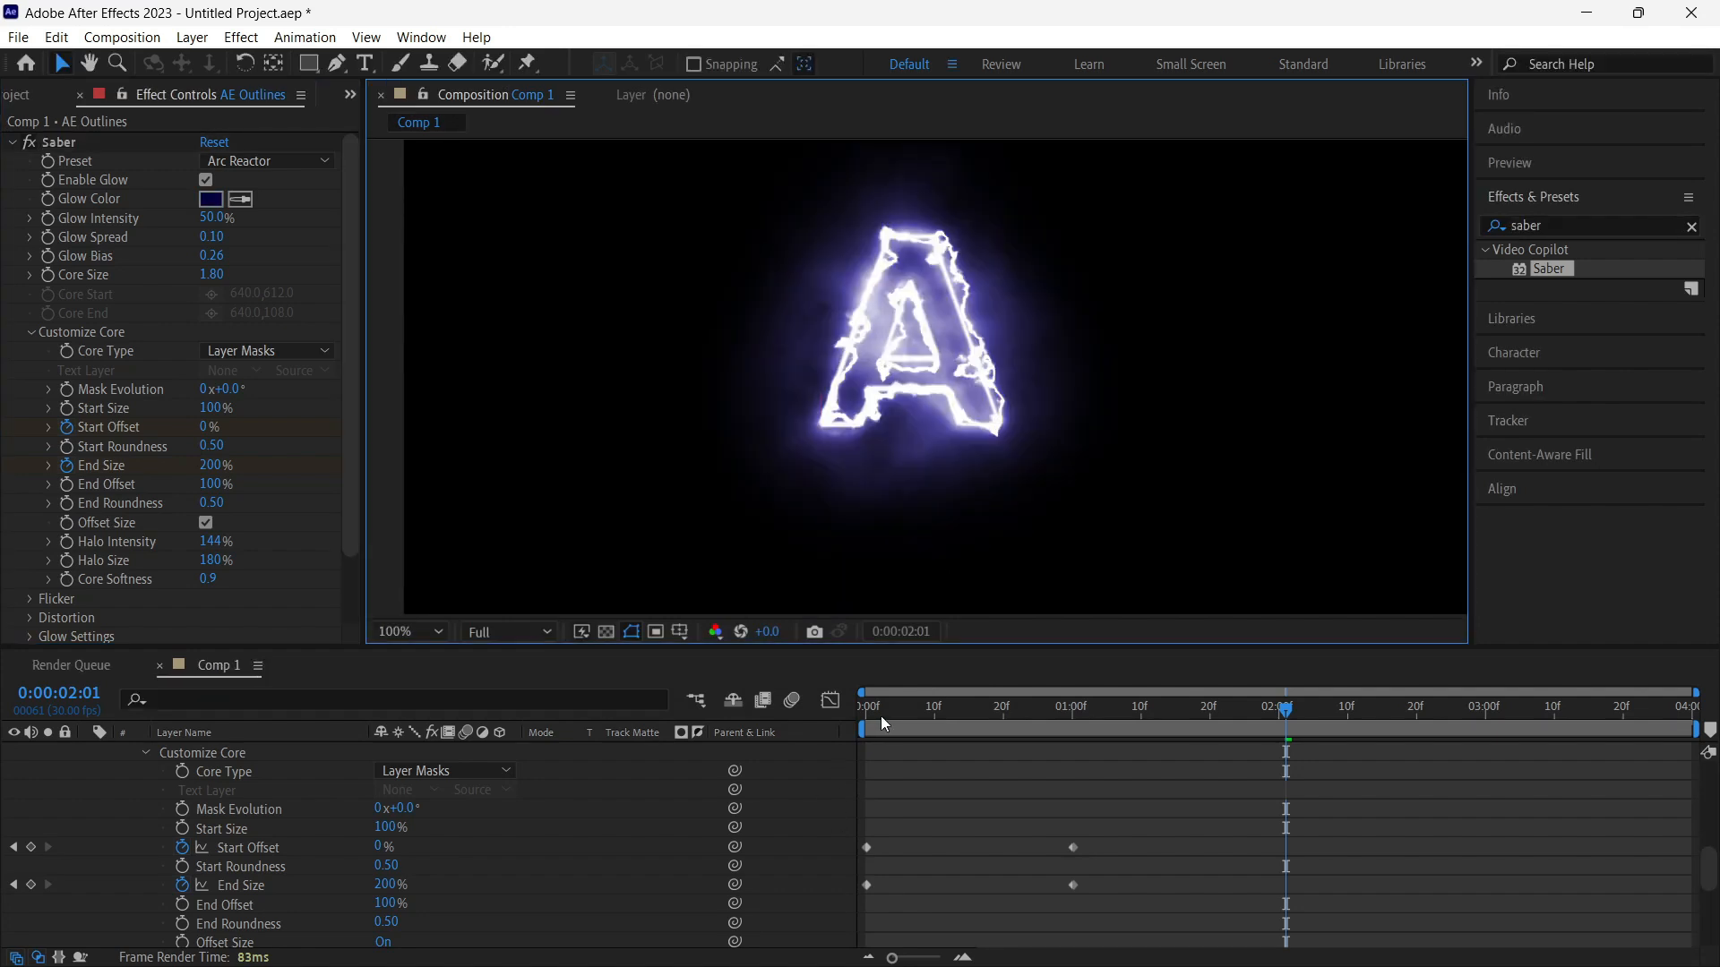
pyautogui.moveTo(880, 714); pyautogui.dragTo(834, 716)
pyautogui.press('space')
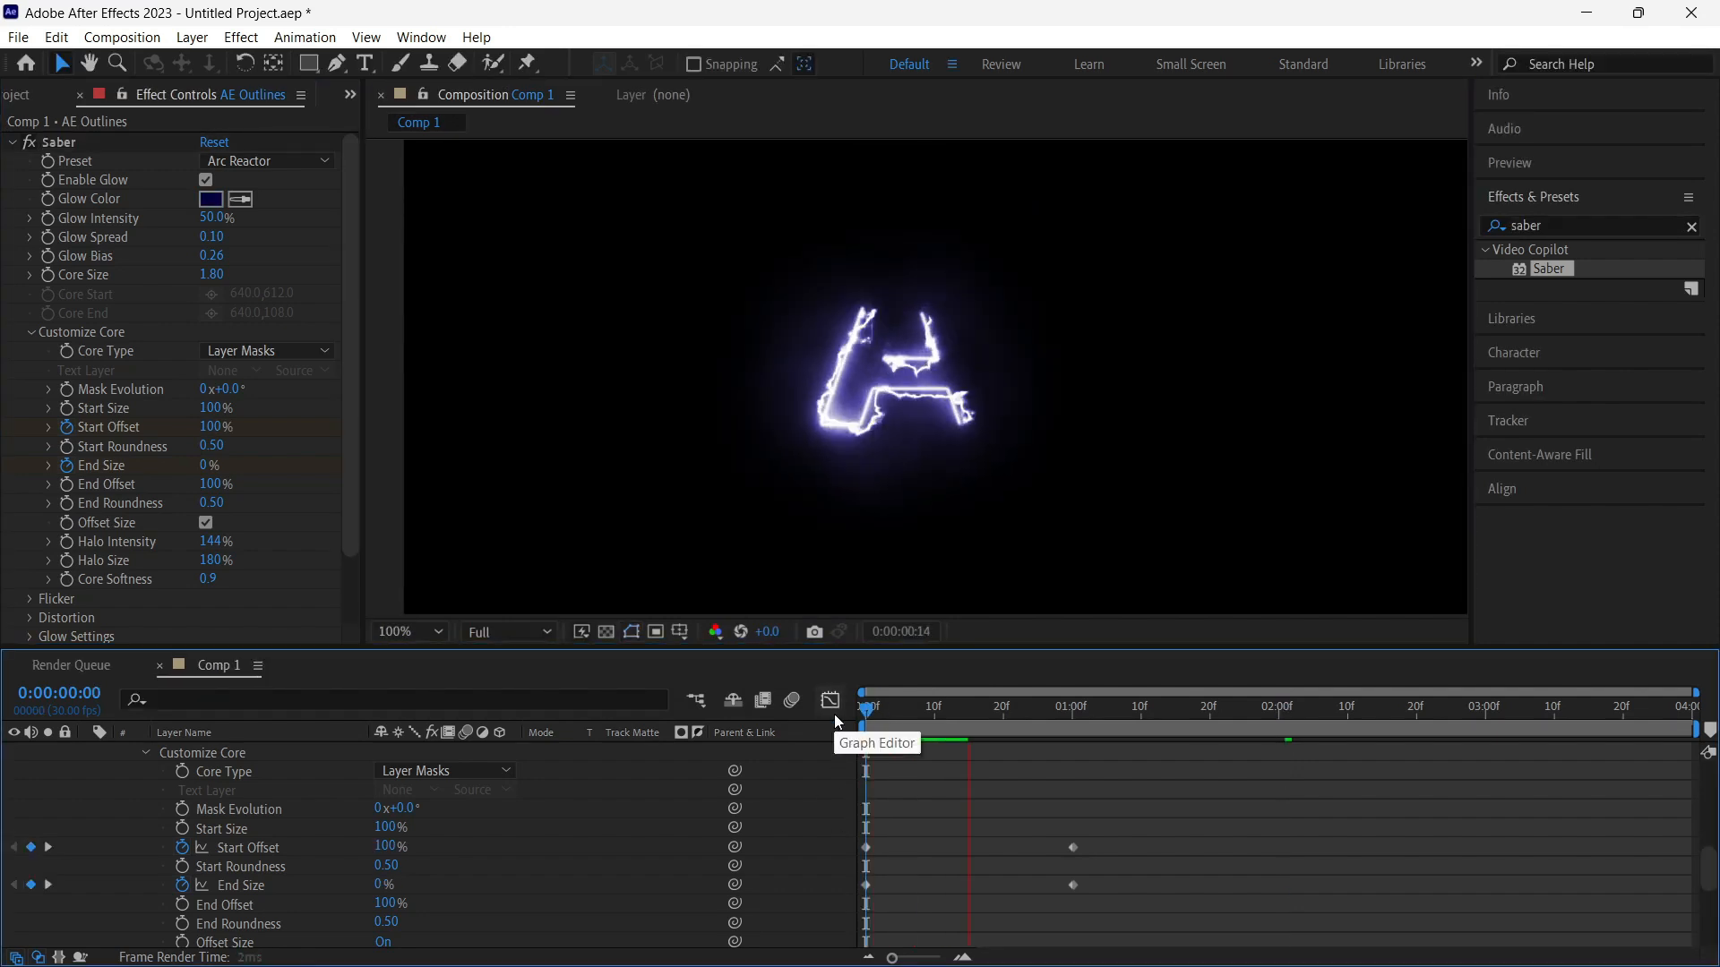
pyautogui.press('space')
# Step: Apply Easy Ease to all Start Offset keyframes and all End Size keyframes
pyautogui.click(229, 847)
pyautogui.rightClick(229, 847)
pyautogui.moveTo(381, 811)
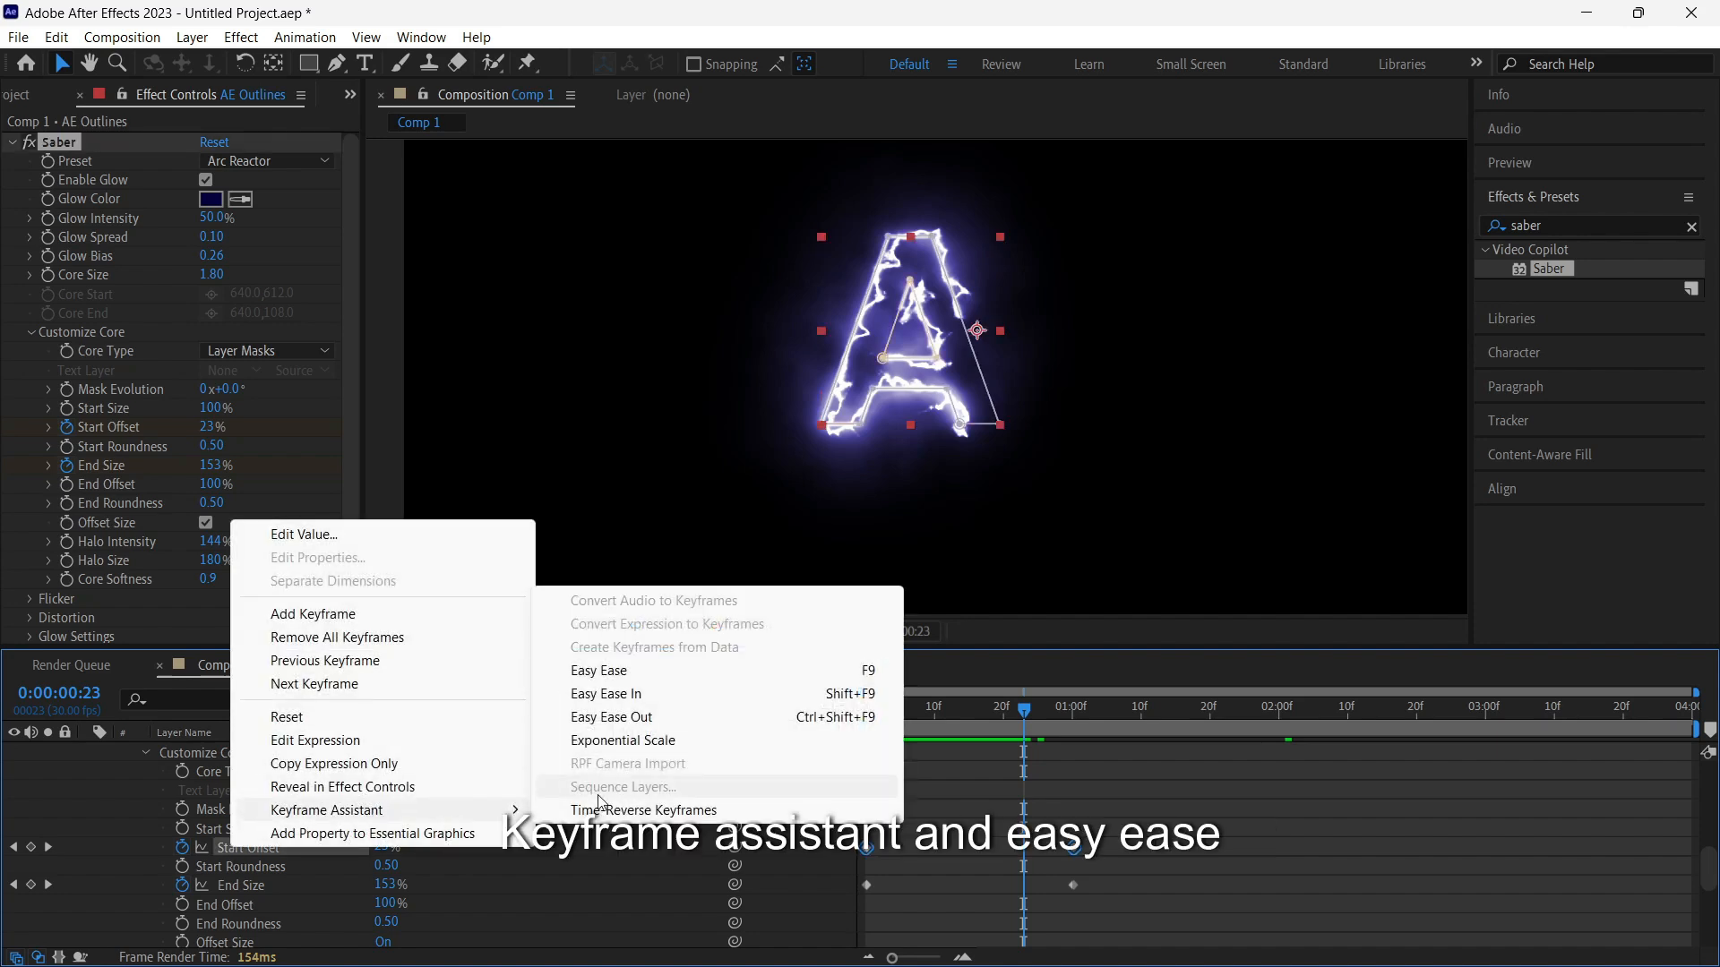
pyautogui.click(599, 671)
pyautogui.click(255, 887)
pyautogui.rightClick(256, 887)
pyautogui.moveTo(385, 849)
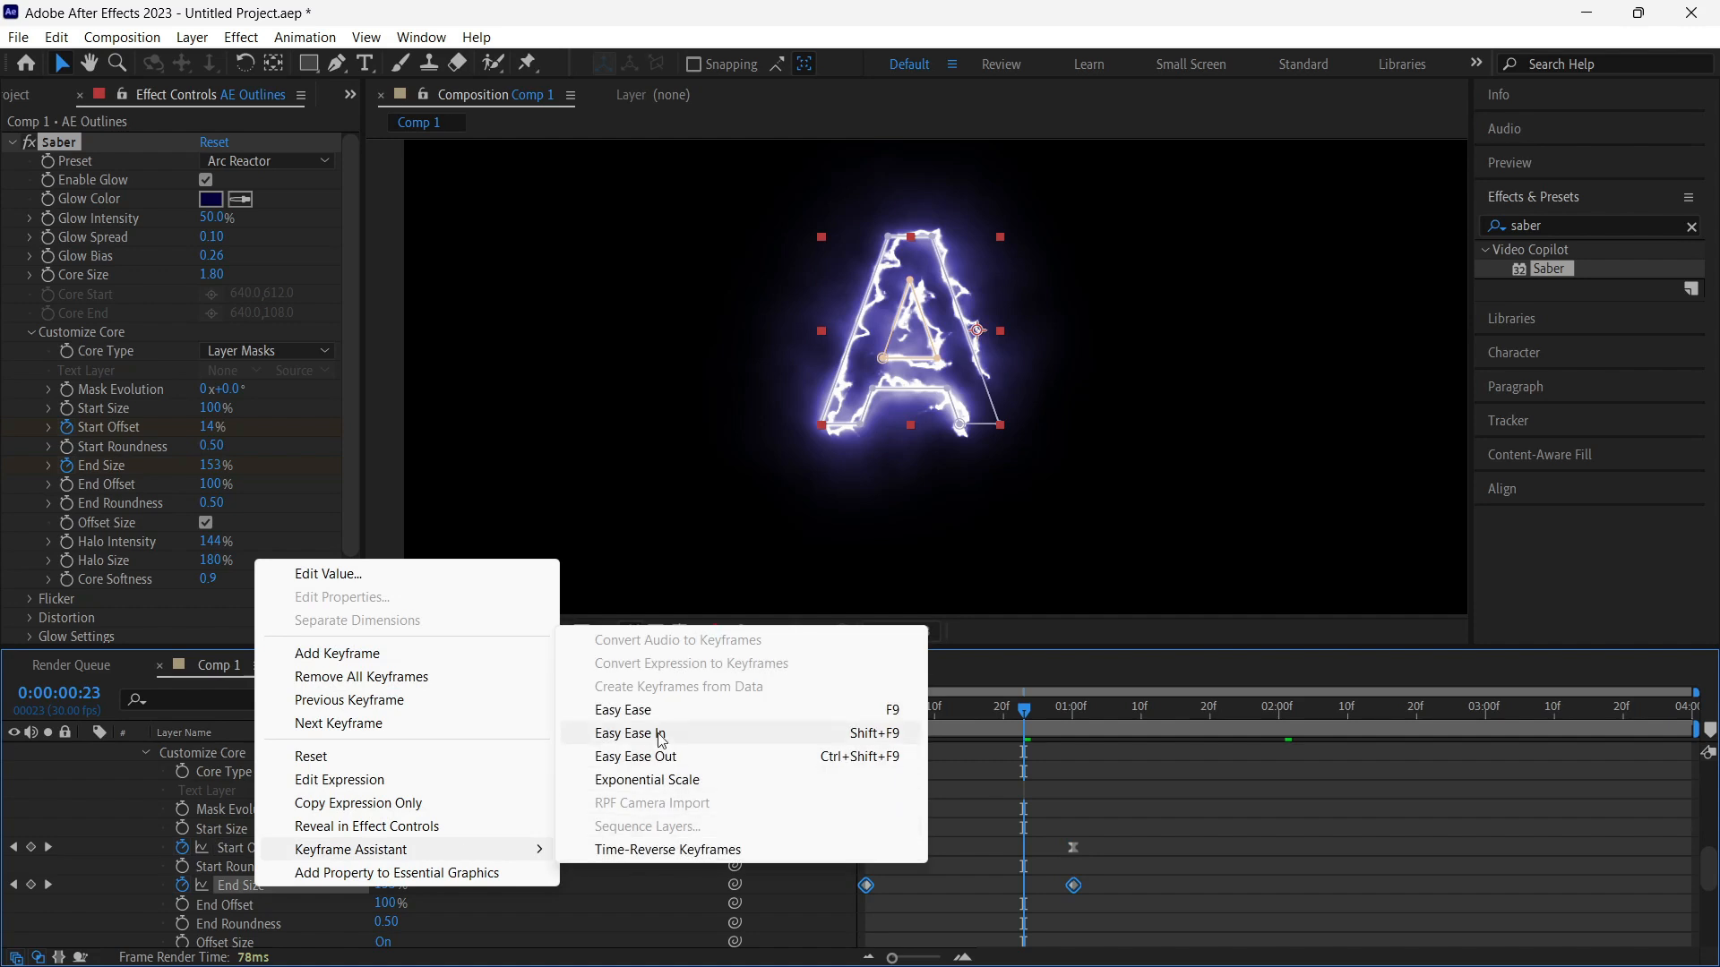
pyautogui.click(647, 709)
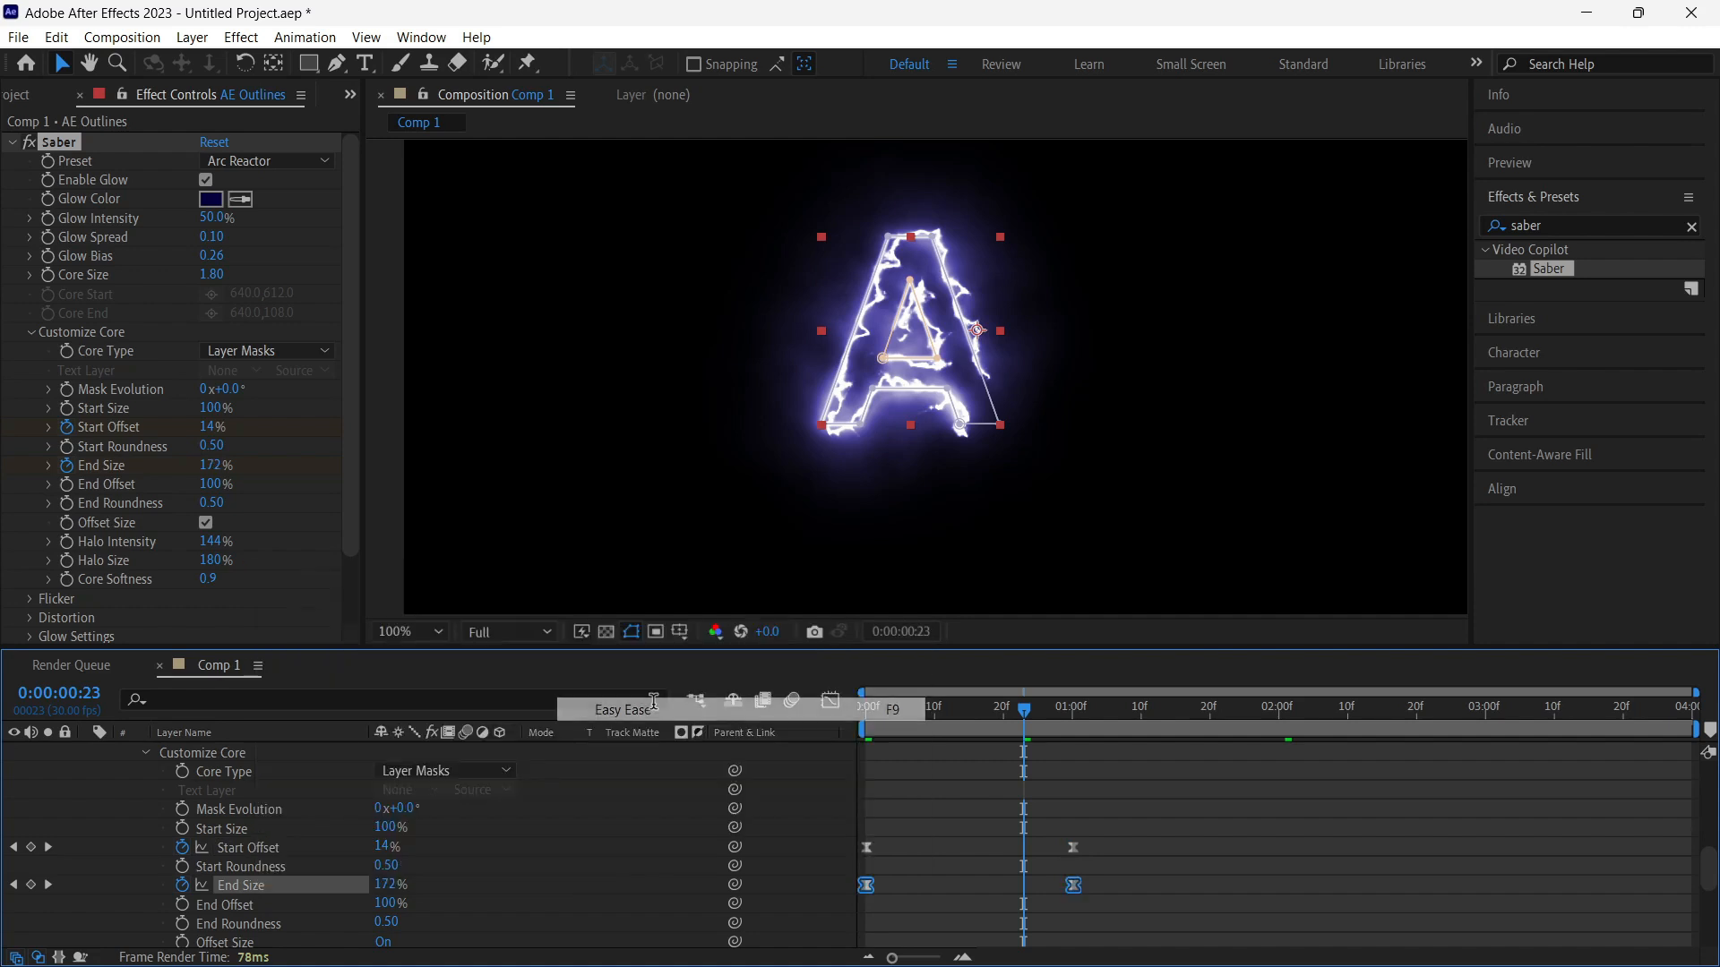
# Step: Play the eased letter A animation from the start to check its timing
pyautogui.click(878, 724)
pyautogui.press('space')
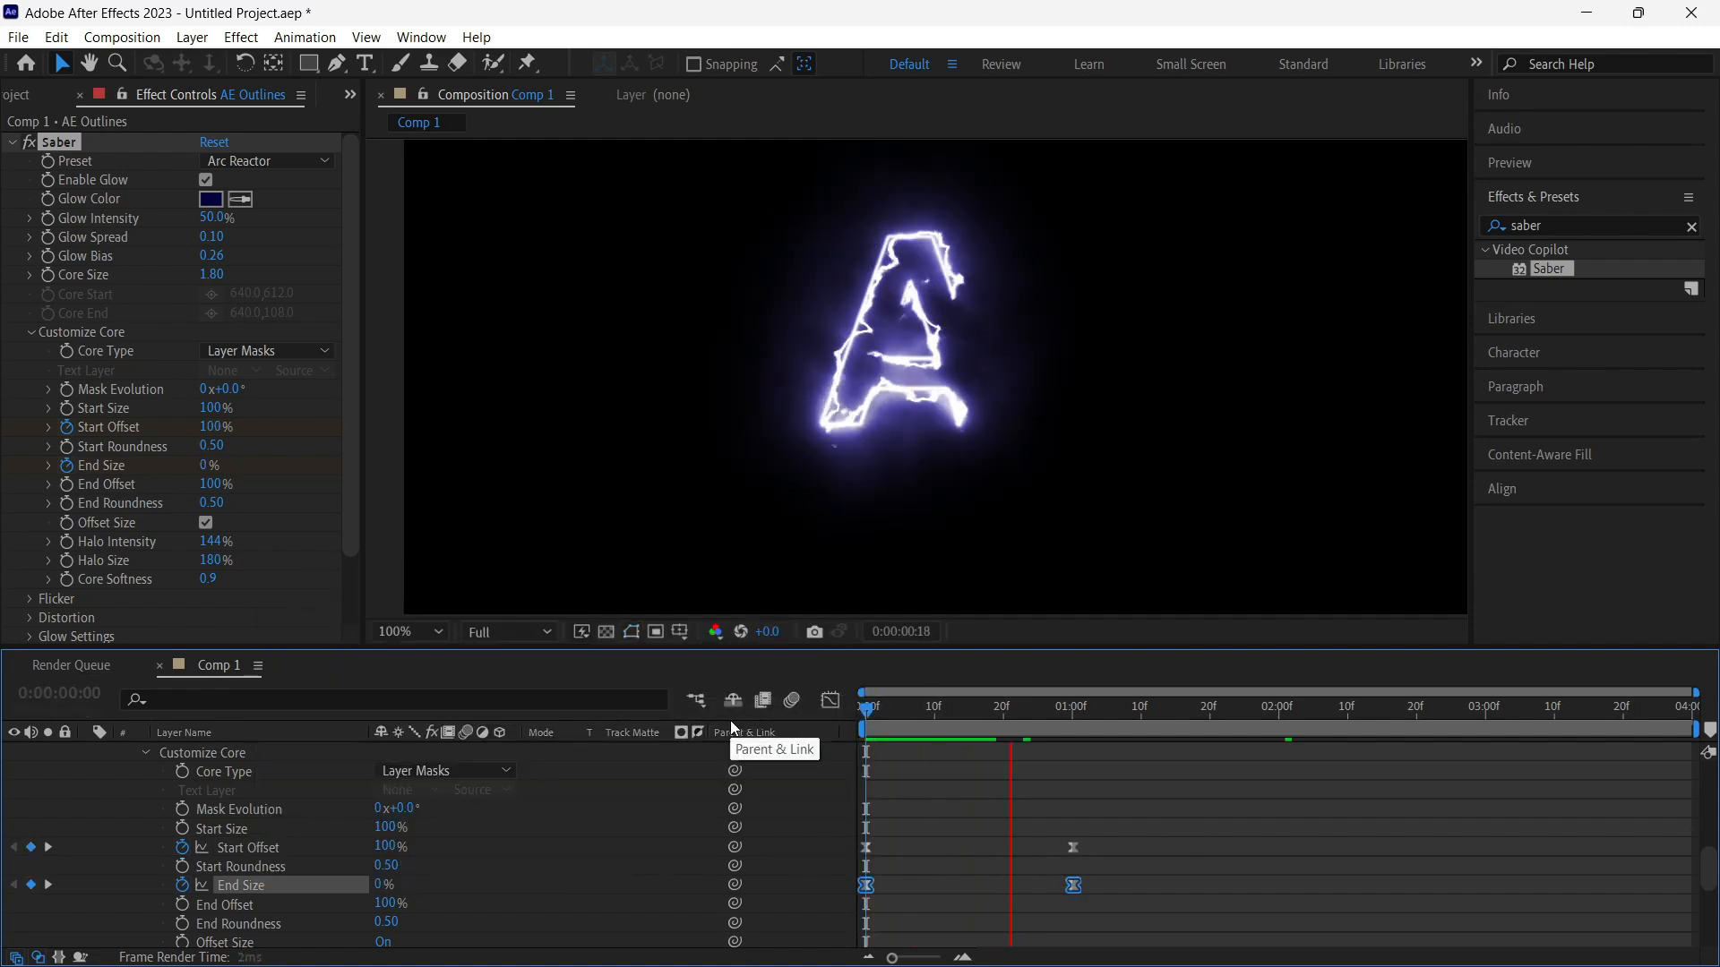
pyautogui.press('space')
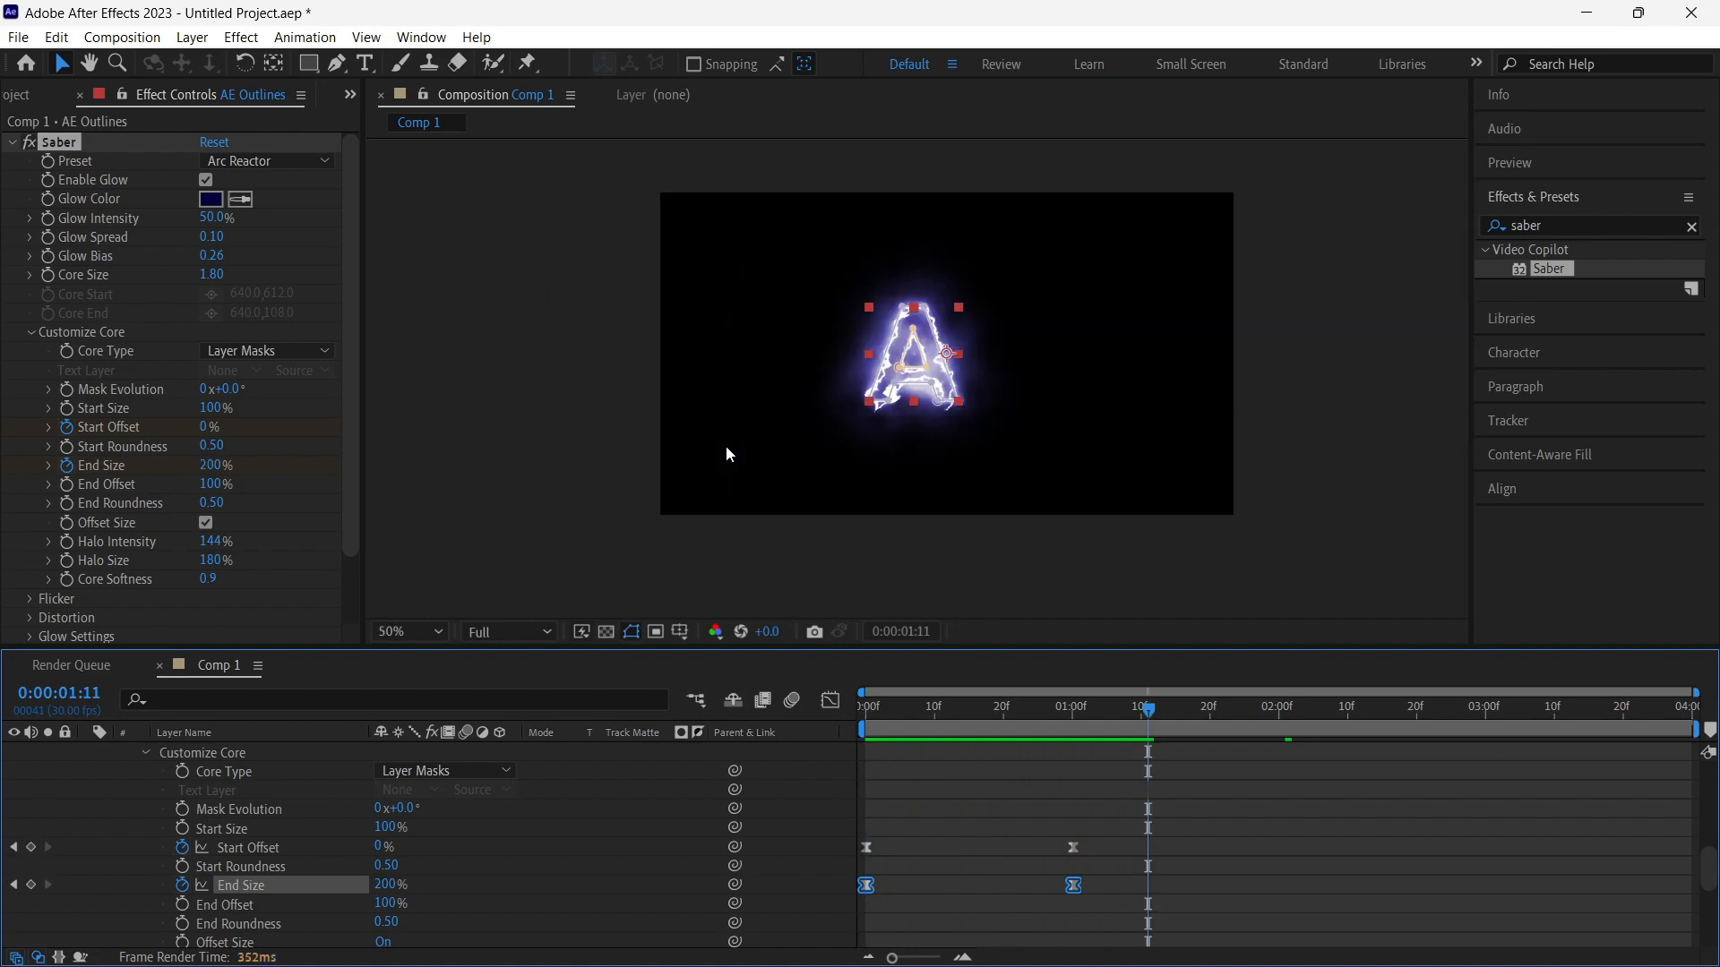
pyautogui.scroll(4, 165, 841)
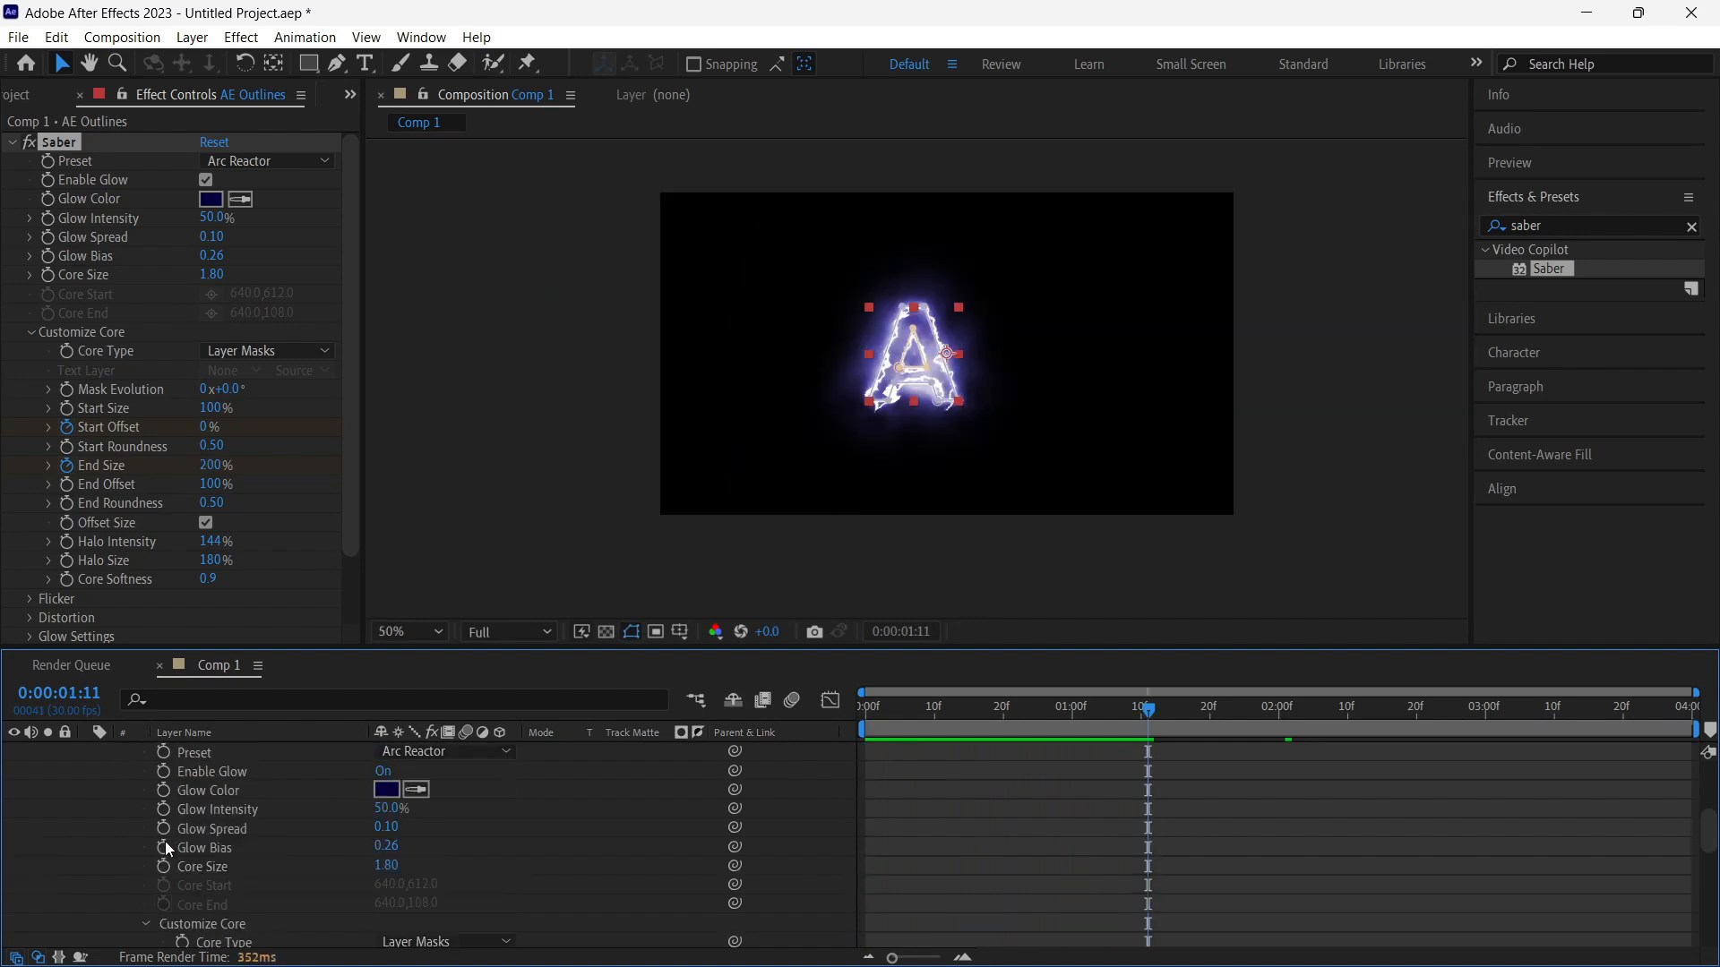
# Step: Hide the letter A outline layer, then show and select the letter E outline layer
pyautogui.scroll(4, 147, 809)
pyautogui.click(90, 769)
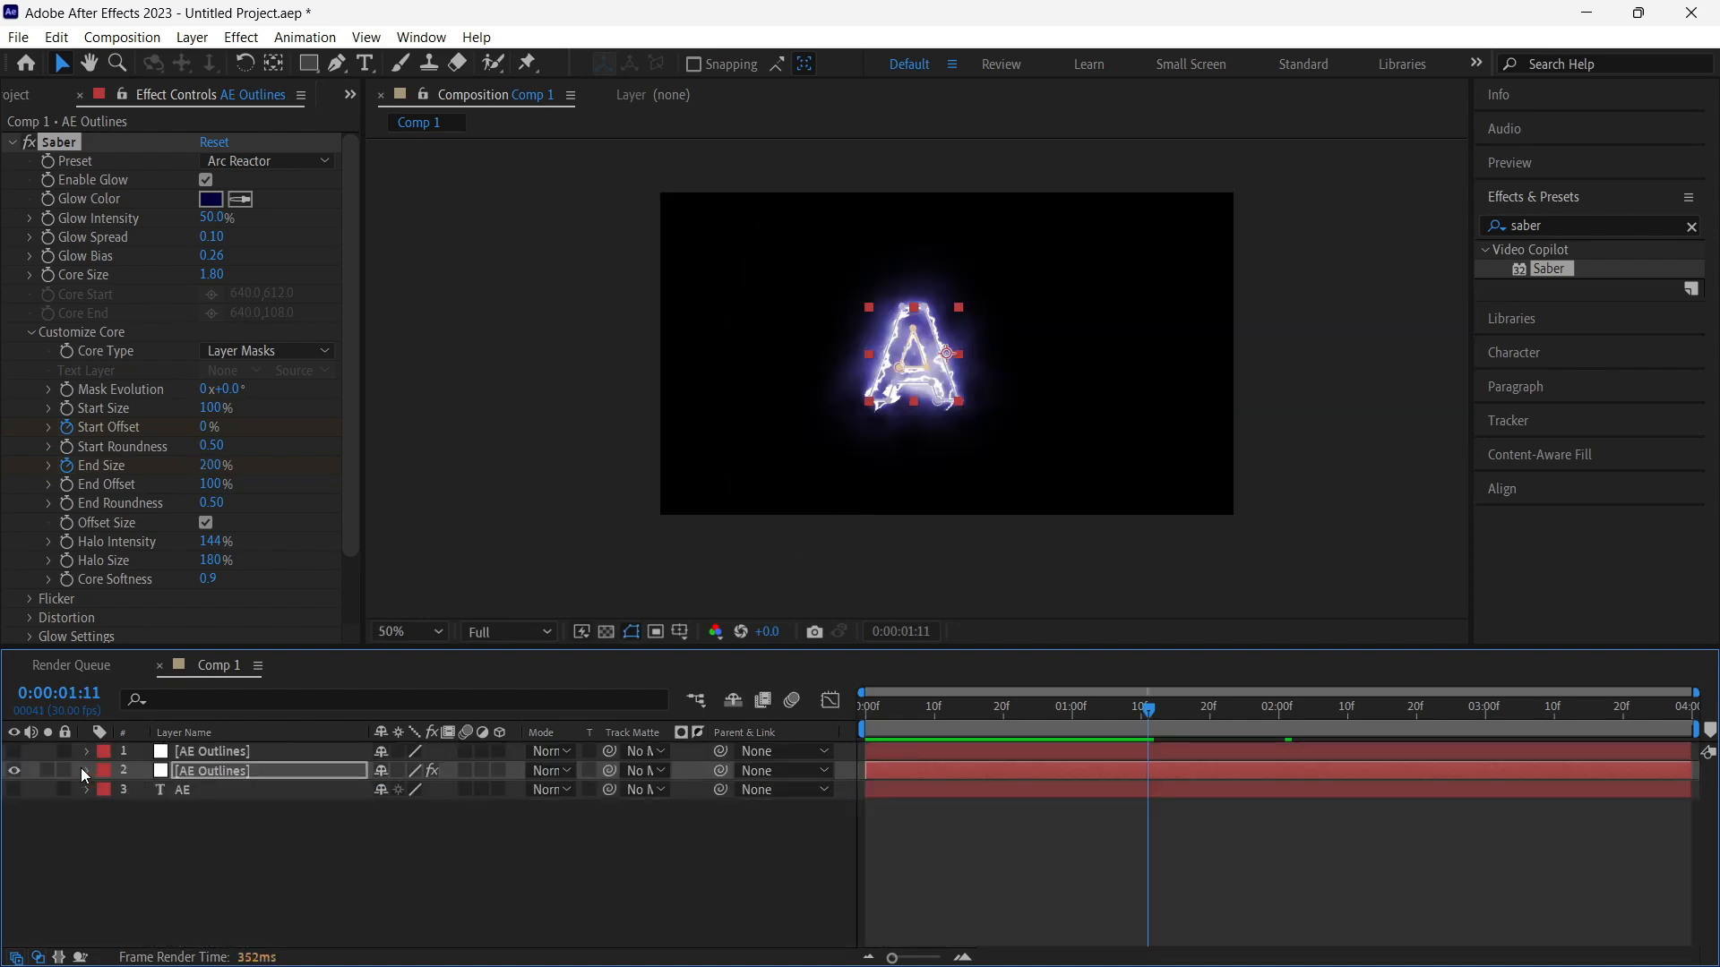
pyautogui.click(13, 771)
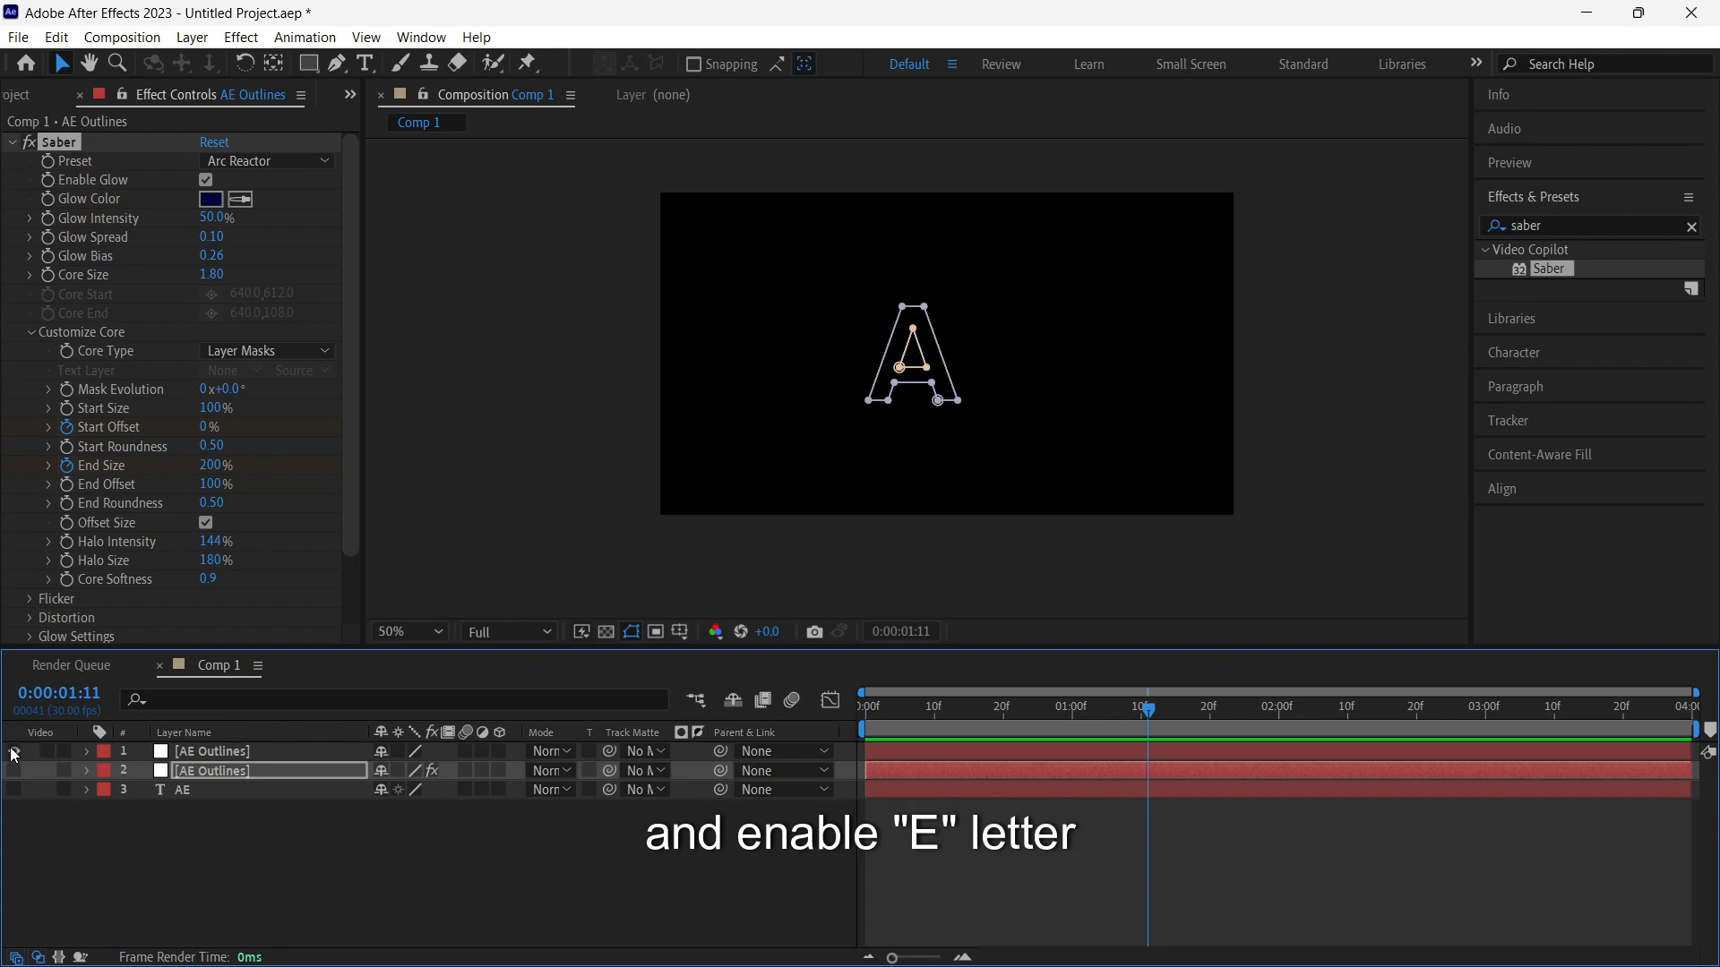
pyautogui.click(14, 751)
pyautogui.click(232, 750)
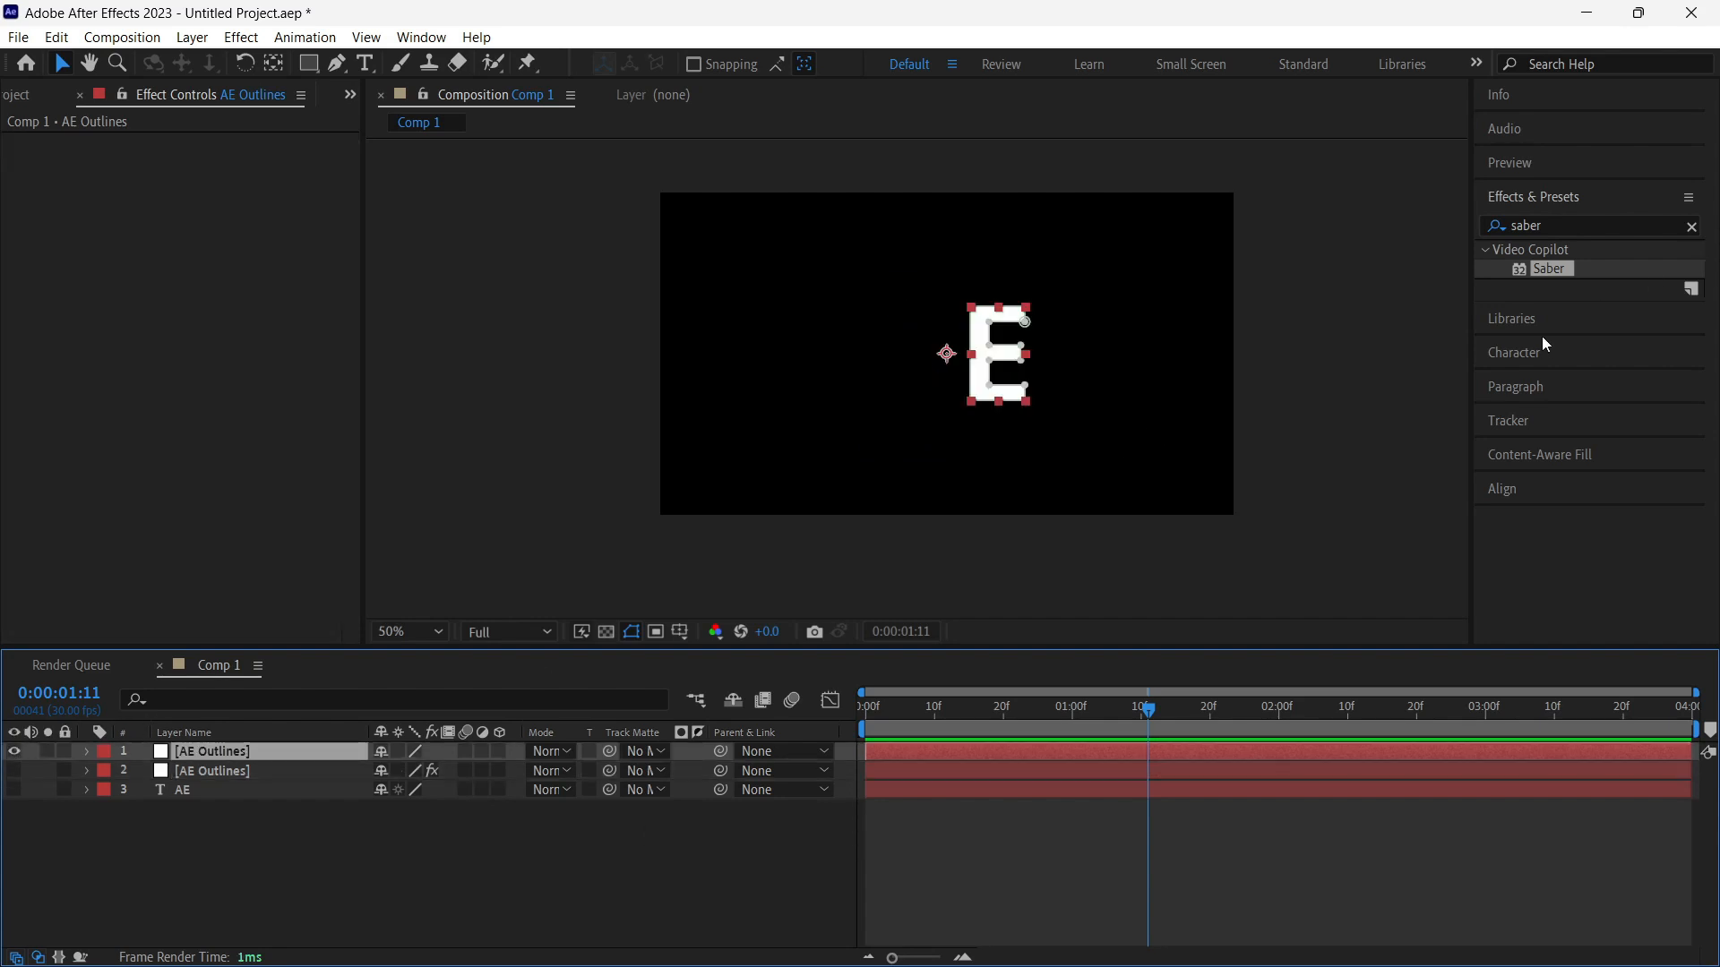
# Step: Apply Saber to the letter E layer with the Arc Reactor preset and the Layer Masks core type
pyautogui.moveTo(1555, 268); pyautogui.dragTo(1016, 356)
pyautogui.click(268, 160)
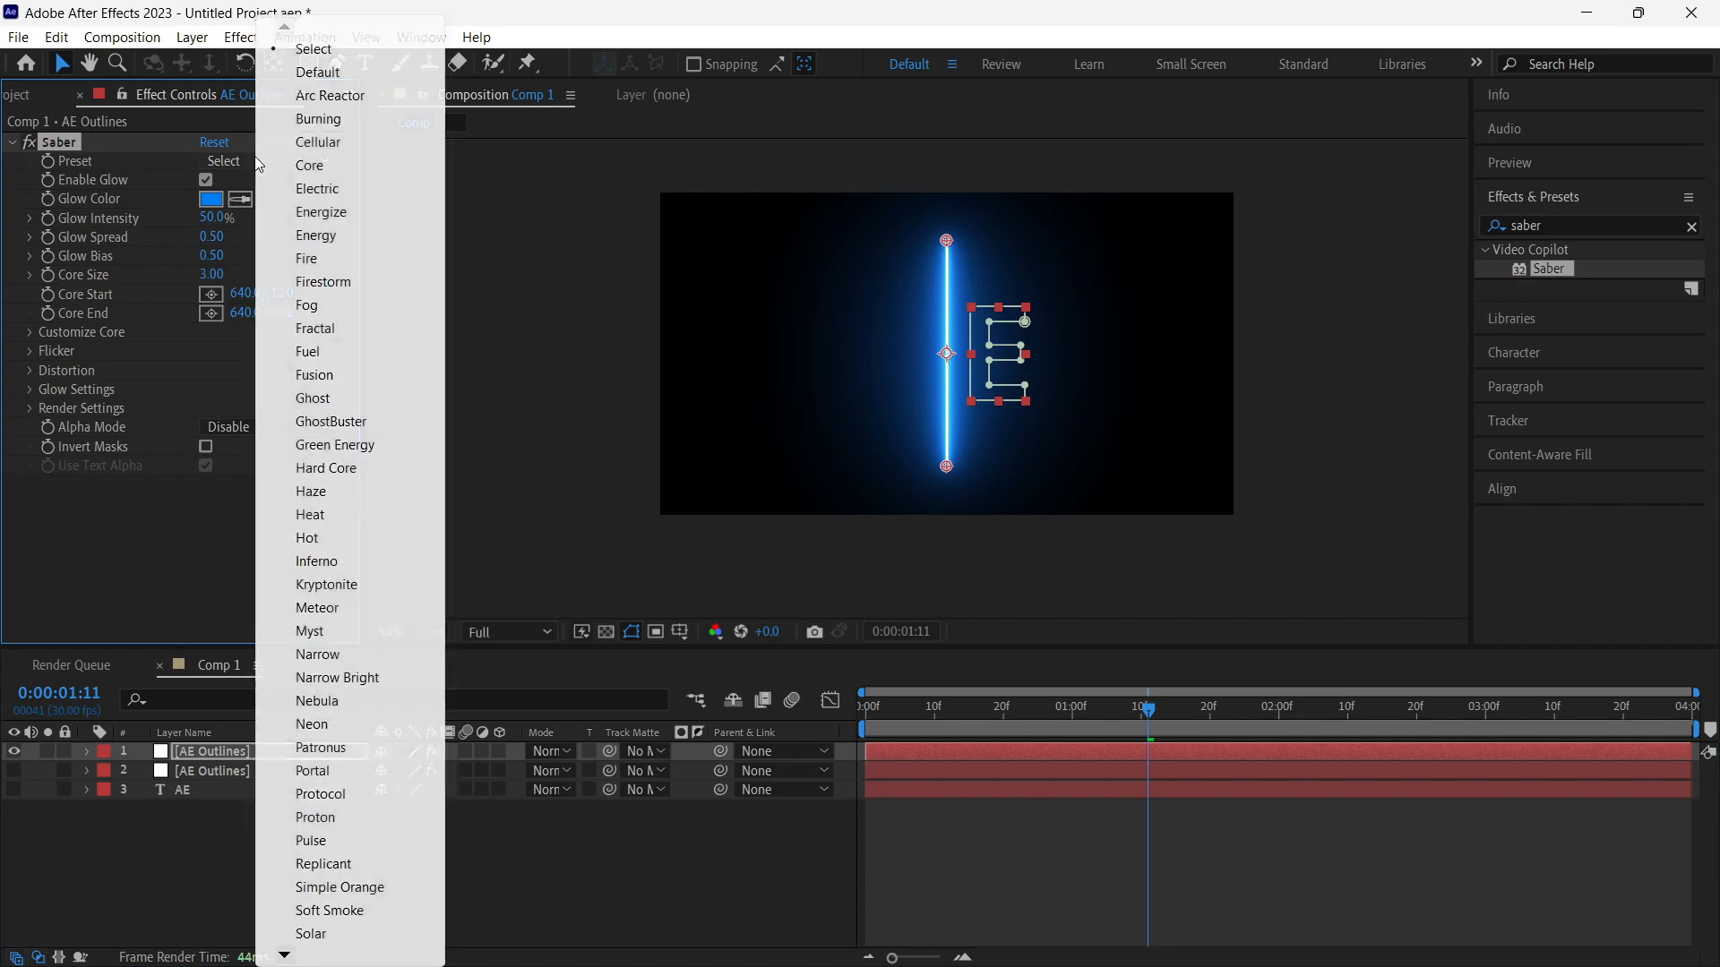
pyautogui.click(323, 94)
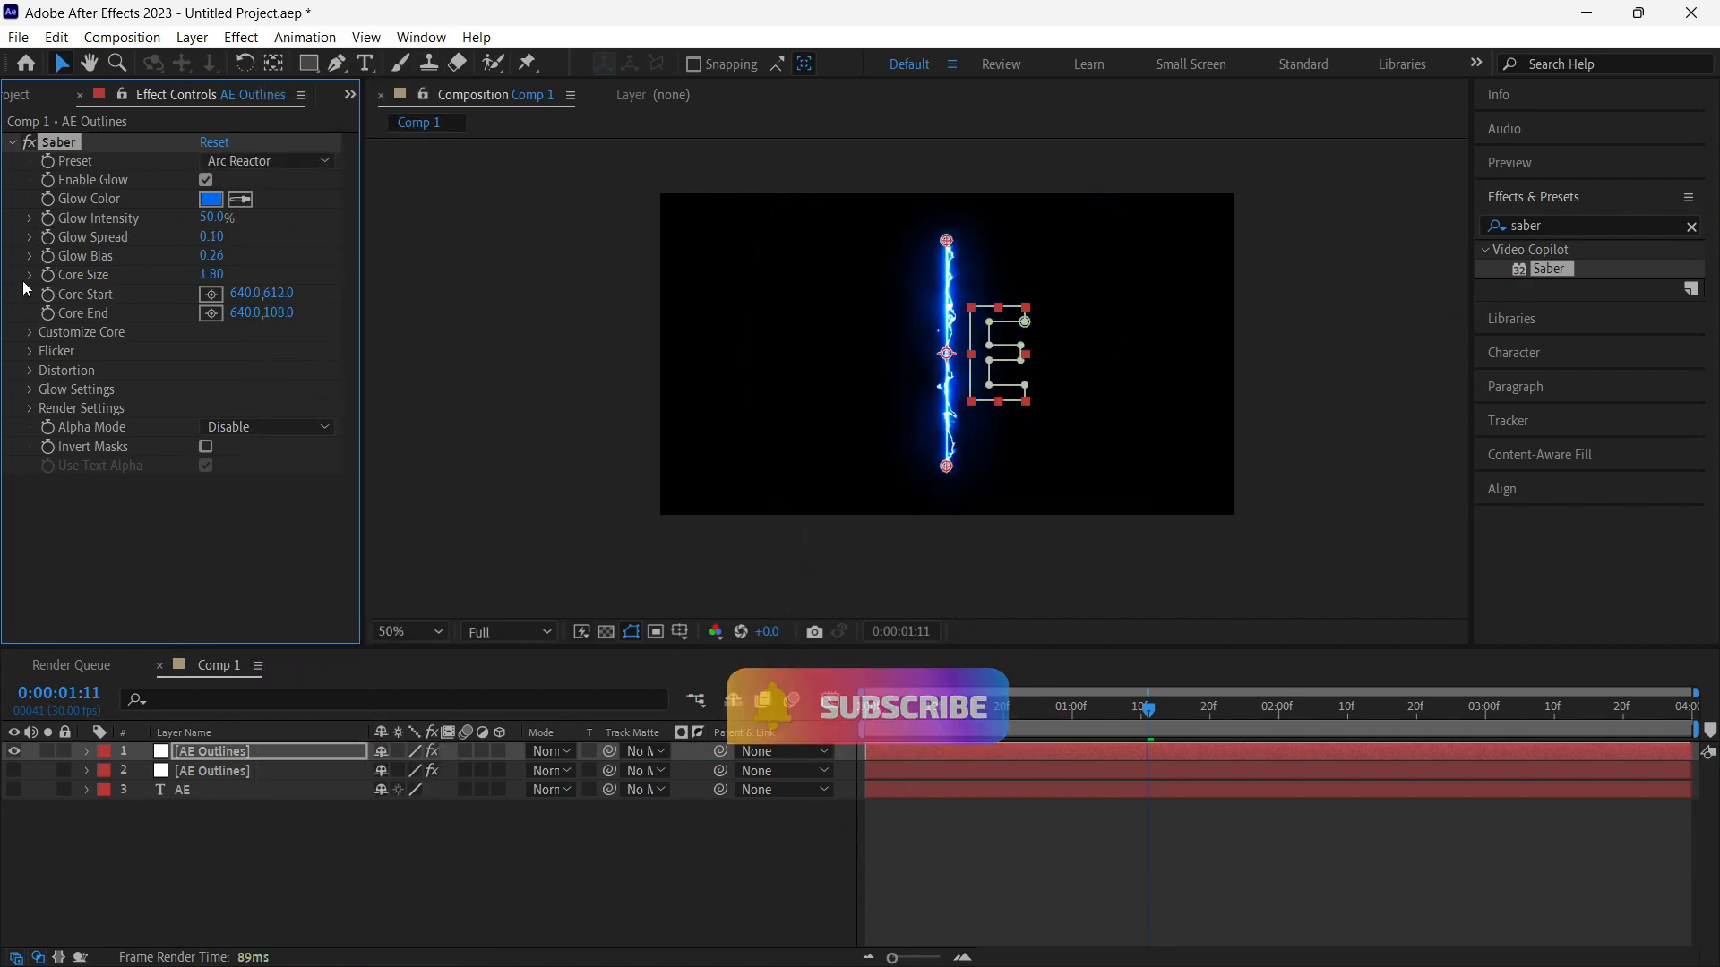
pyautogui.click(32, 333)
pyautogui.click(224, 353)
pyautogui.click(260, 395)
pyautogui.scroll(2, 1026, 385)
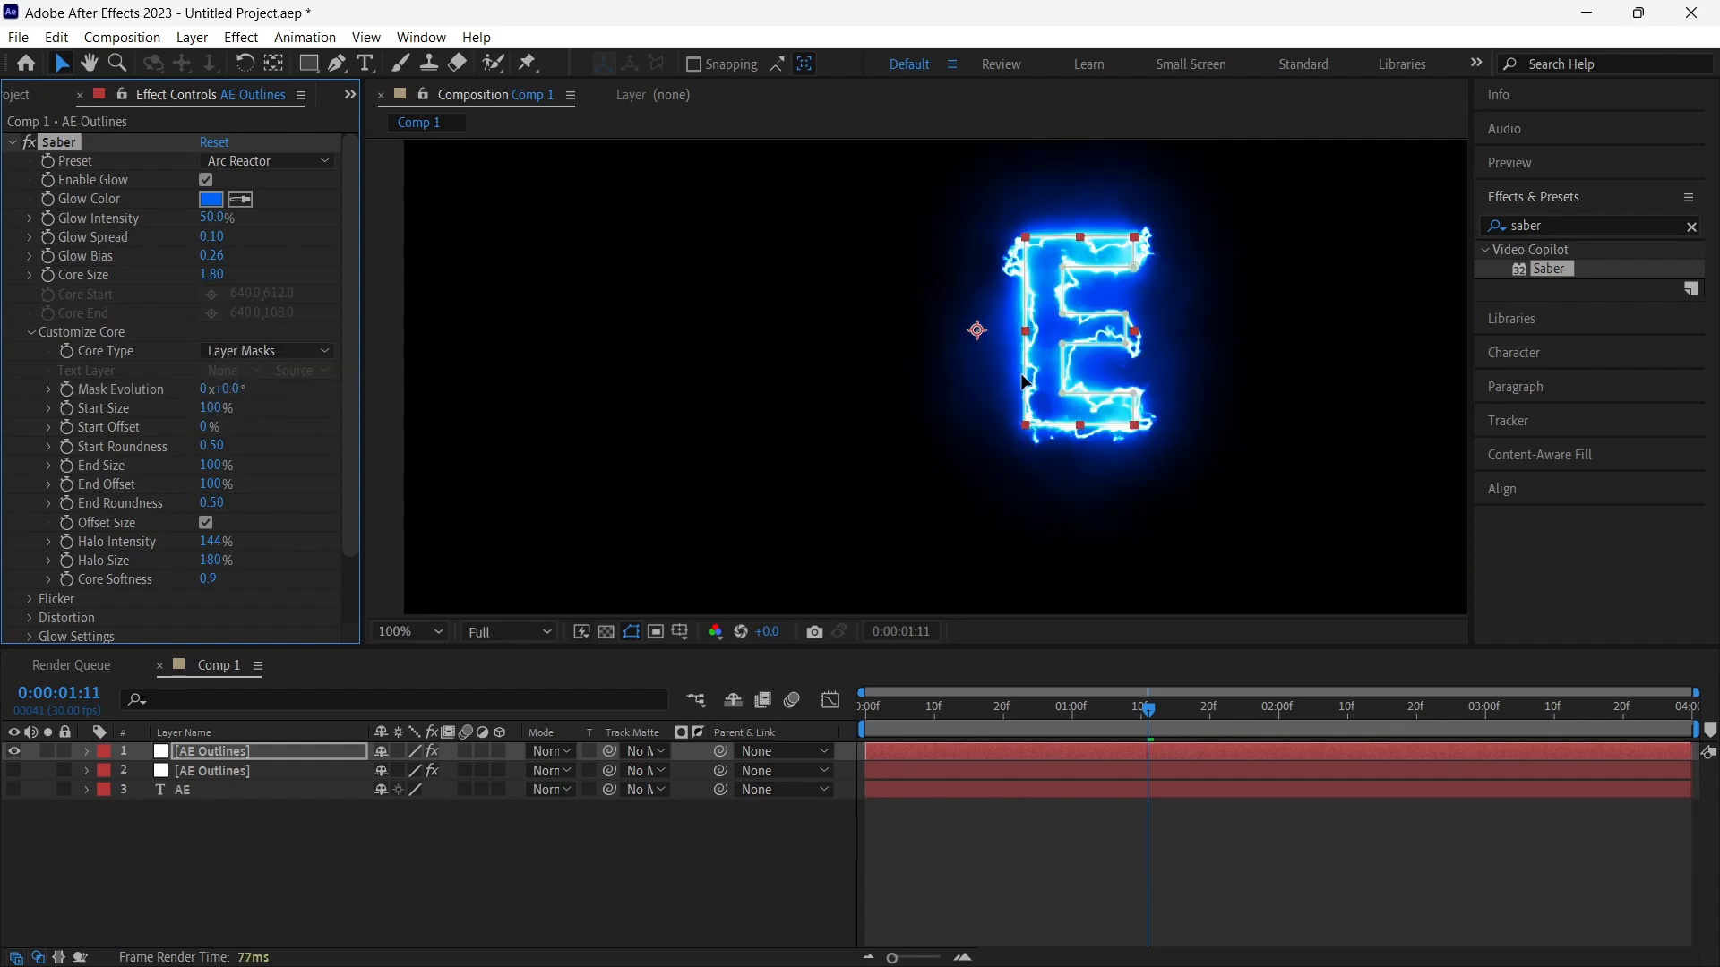
# Step: Change the letter E's Saber glow color to pure blue 0010FF
pyautogui.click(212, 199)
pyautogui.moveTo(905, 471); pyautogui.dragTo(906, 452)
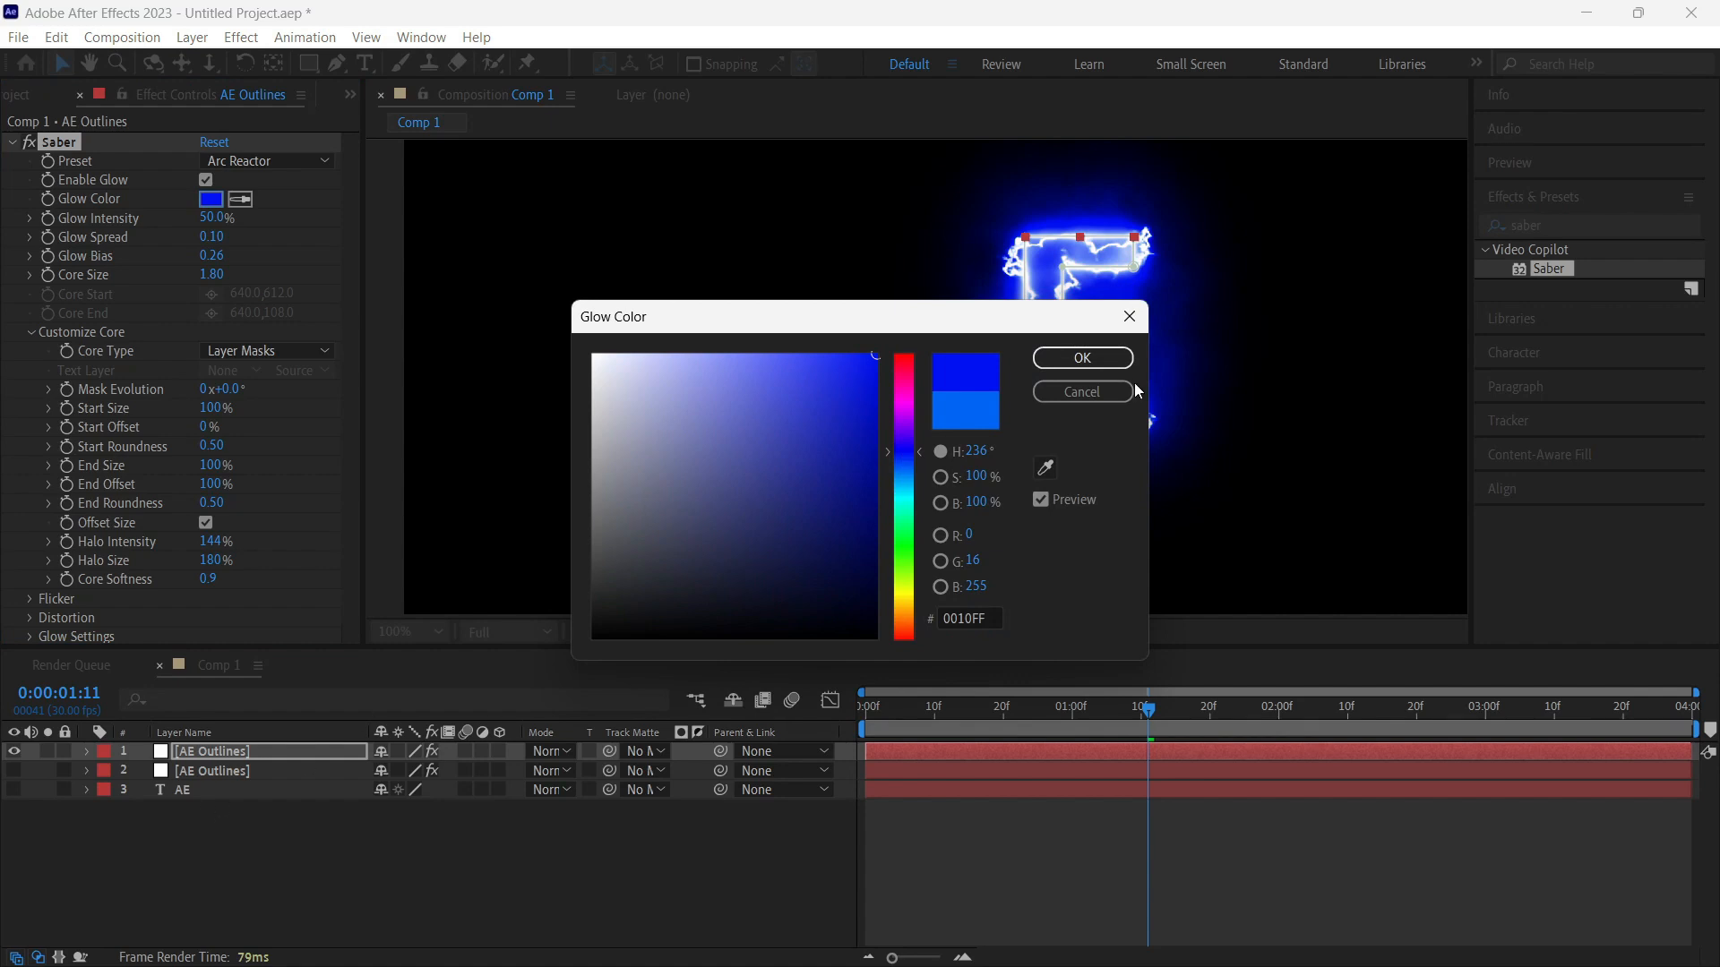
pyautogui.click(1086, 358)
# Step: Check the letter A's glow color code and set the letter E's Saber glow color to 000048
pyautogui.click(237, 770)
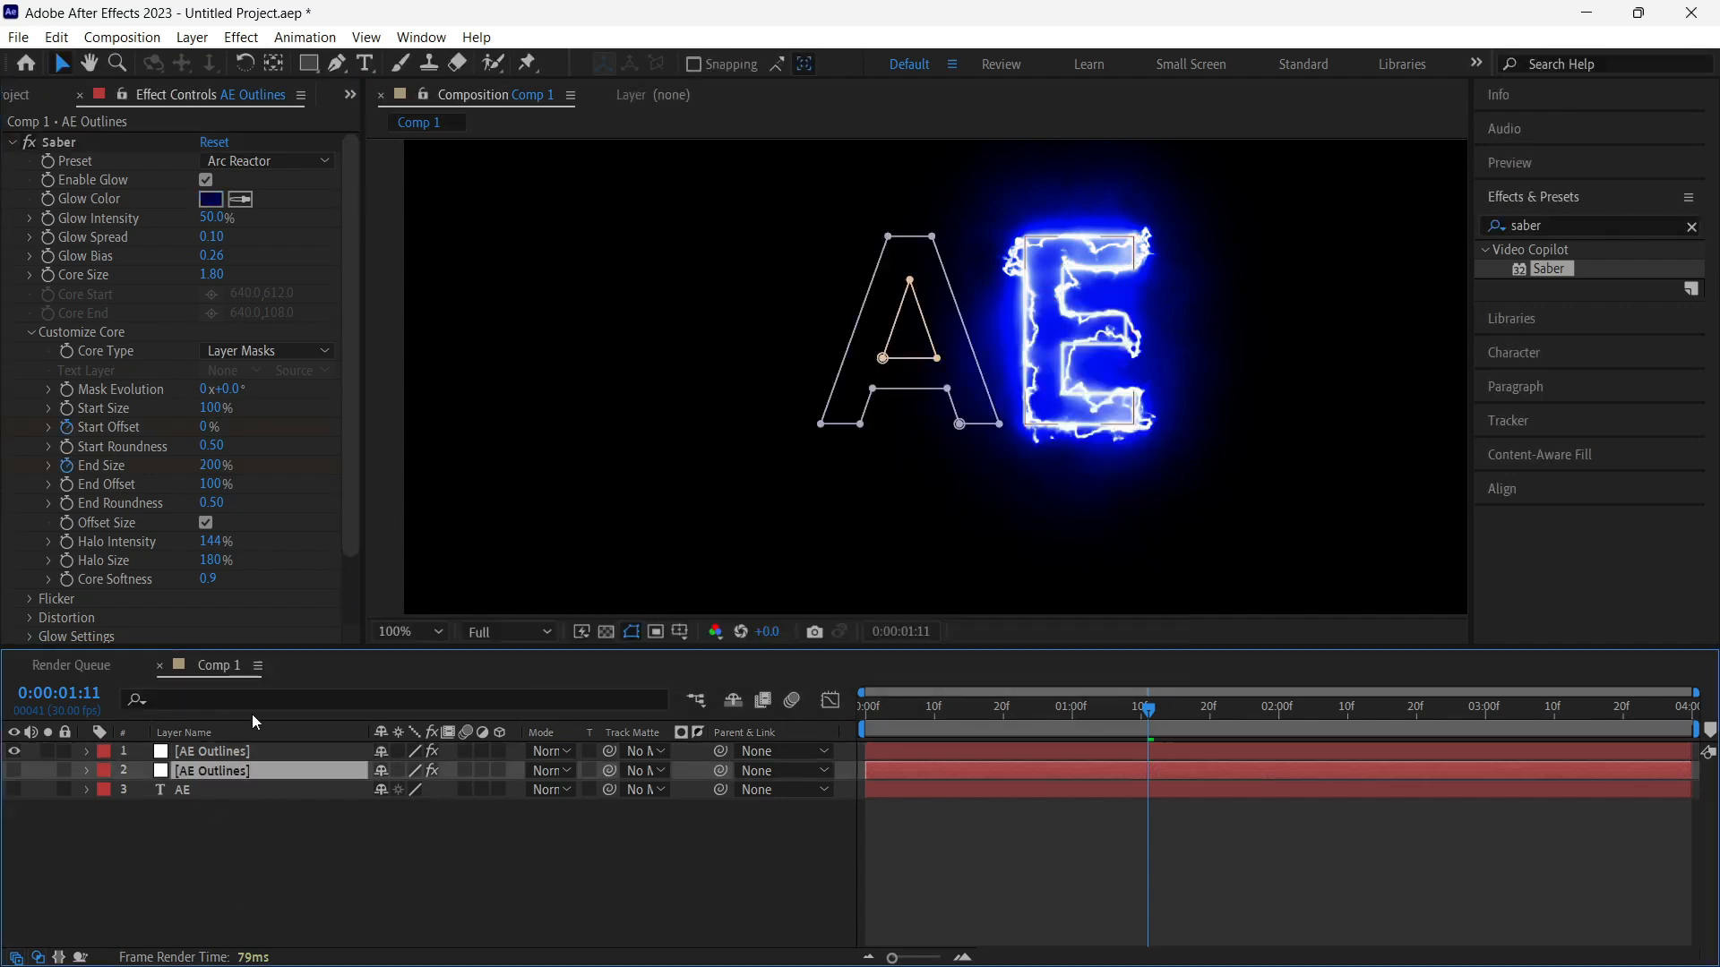
pyautogui.click(211, 199)
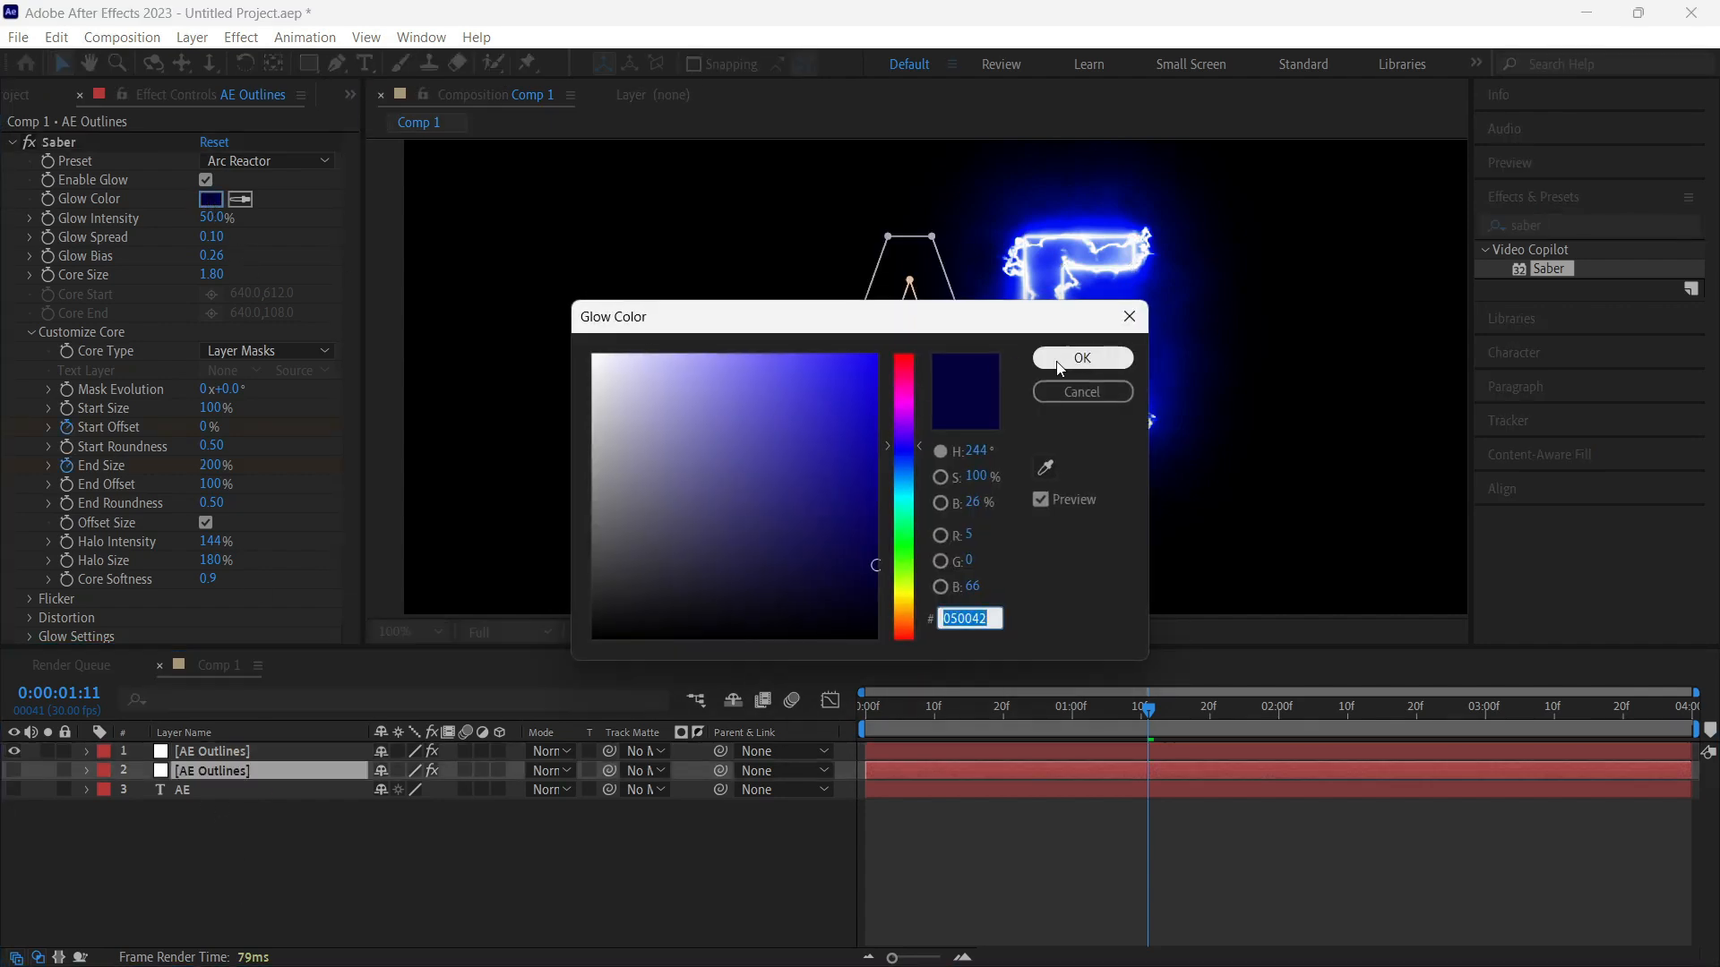
pyautogui.click(1082, 358)
pyautogui.click(213, 751)
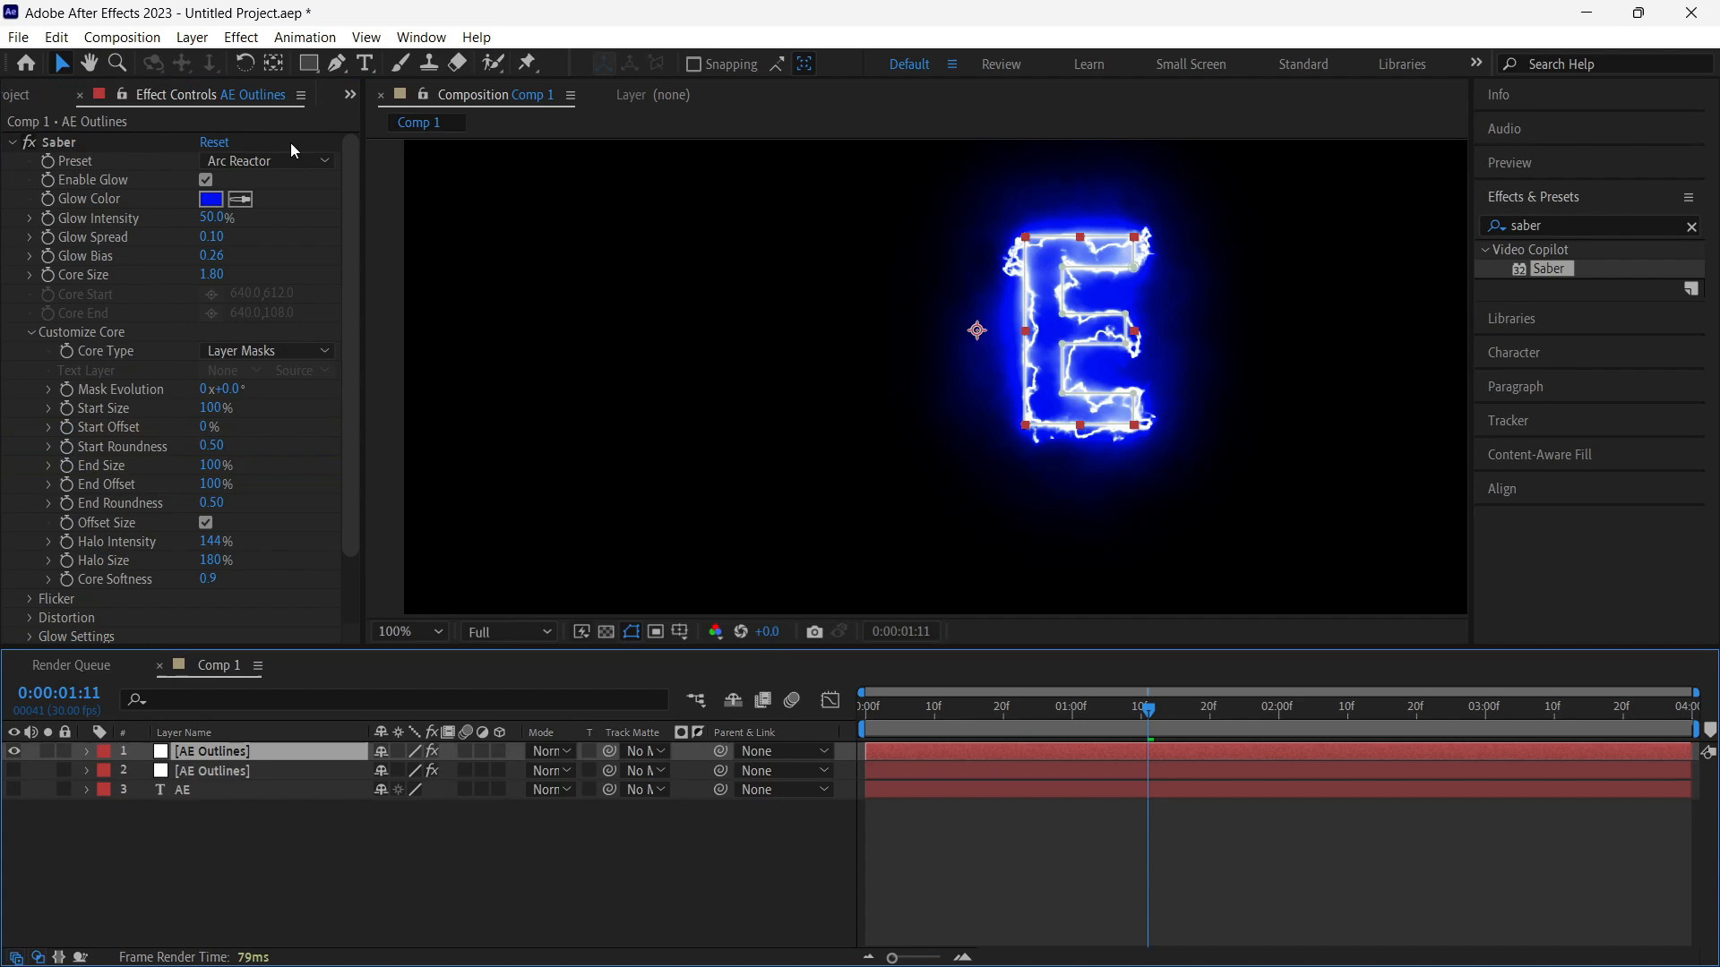
pyautogui.click(209, 201)
pyautogui.write('050042')
pyautogui.doubleClick(998, 619)
pyautogui.write('0000')
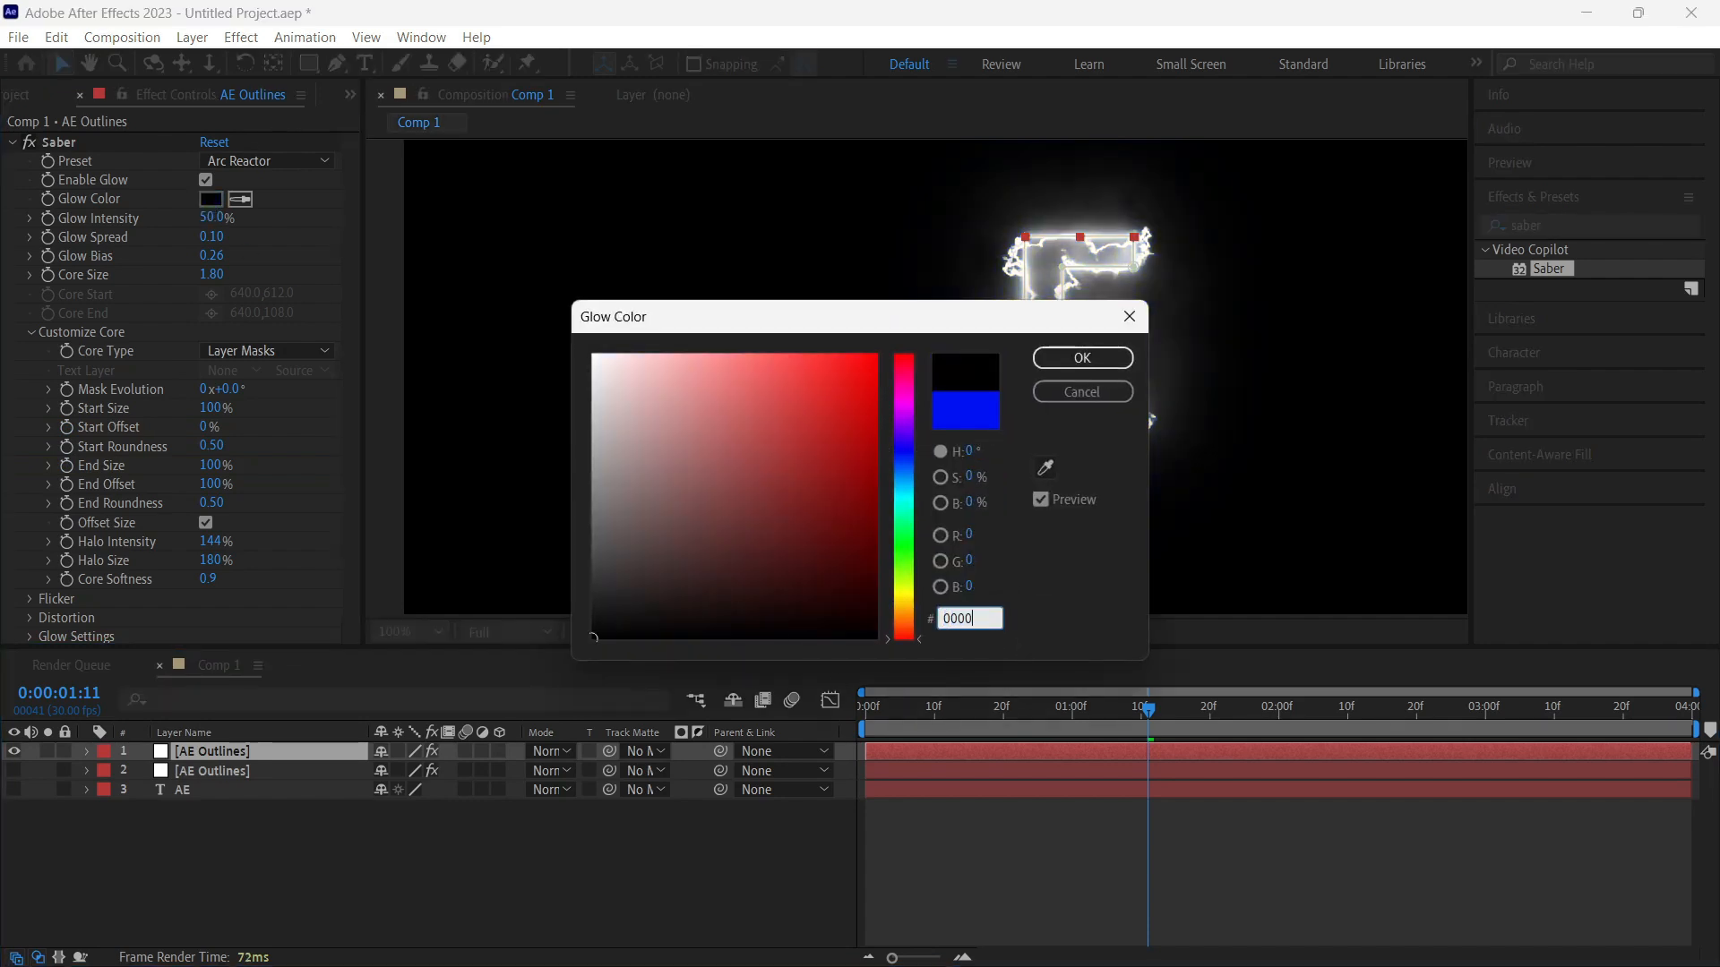
pyautogui.write('48')
pyautogui.doubleClick(999, 619)
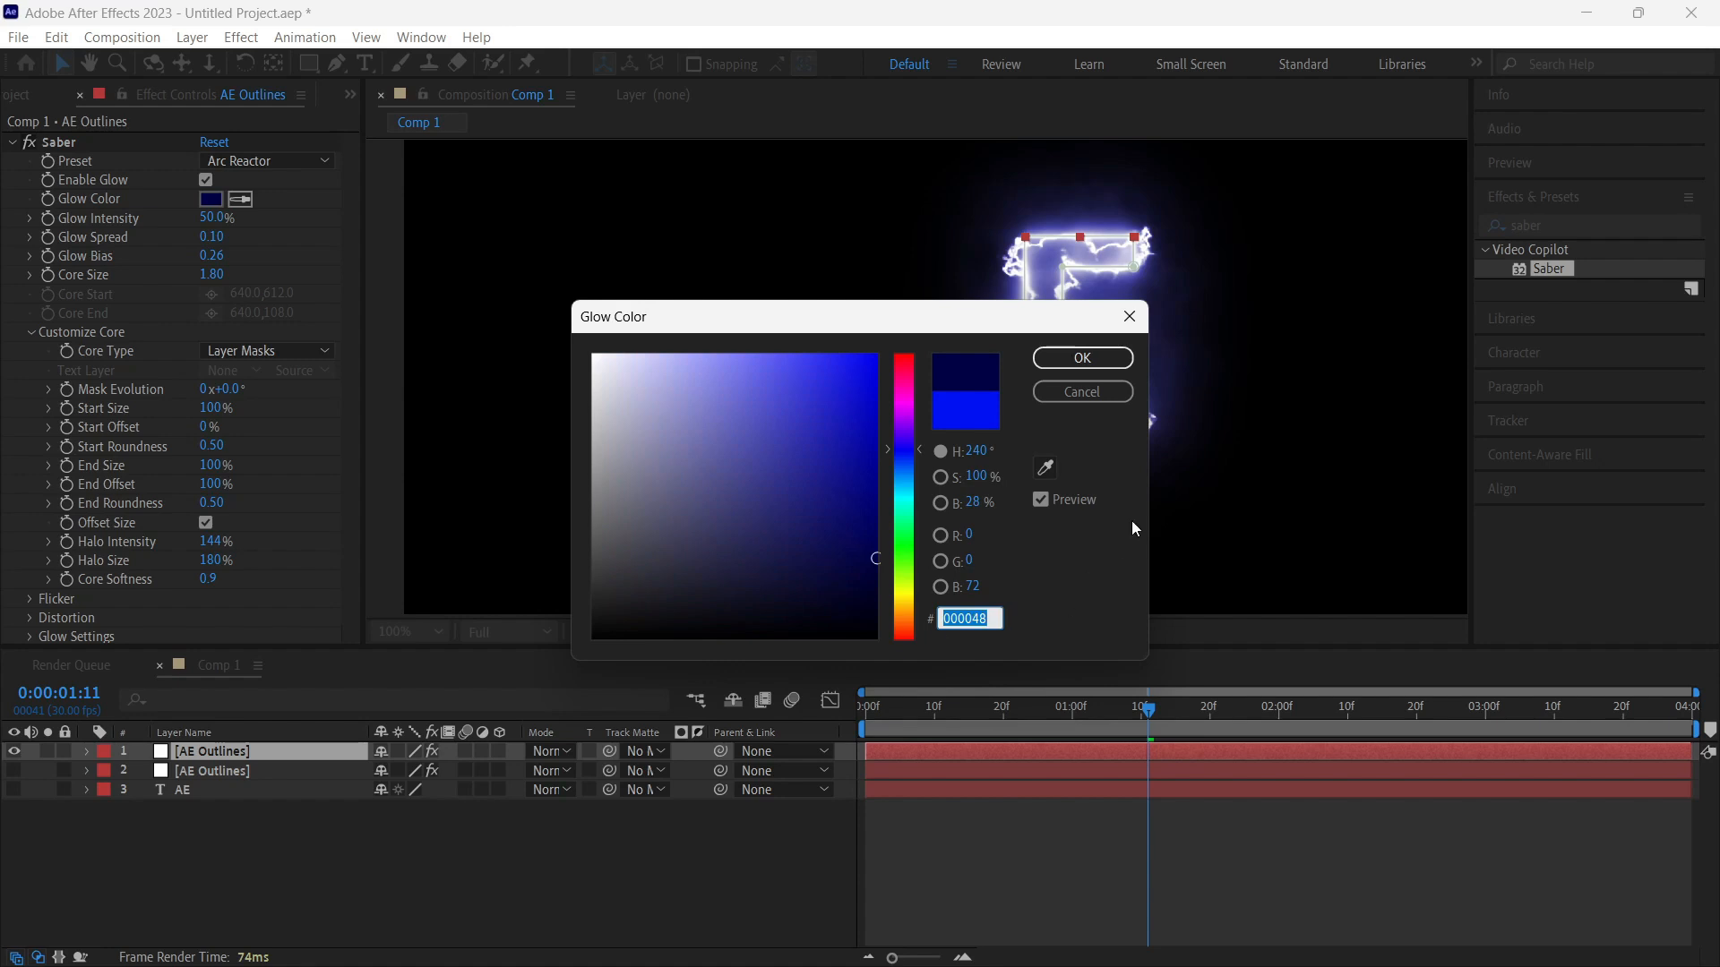
pyautogui.click(1082, 359)
# Step: Set the letter A's Saber glow color to the matching dark blue 000048
pyautogui.click(219, 764)
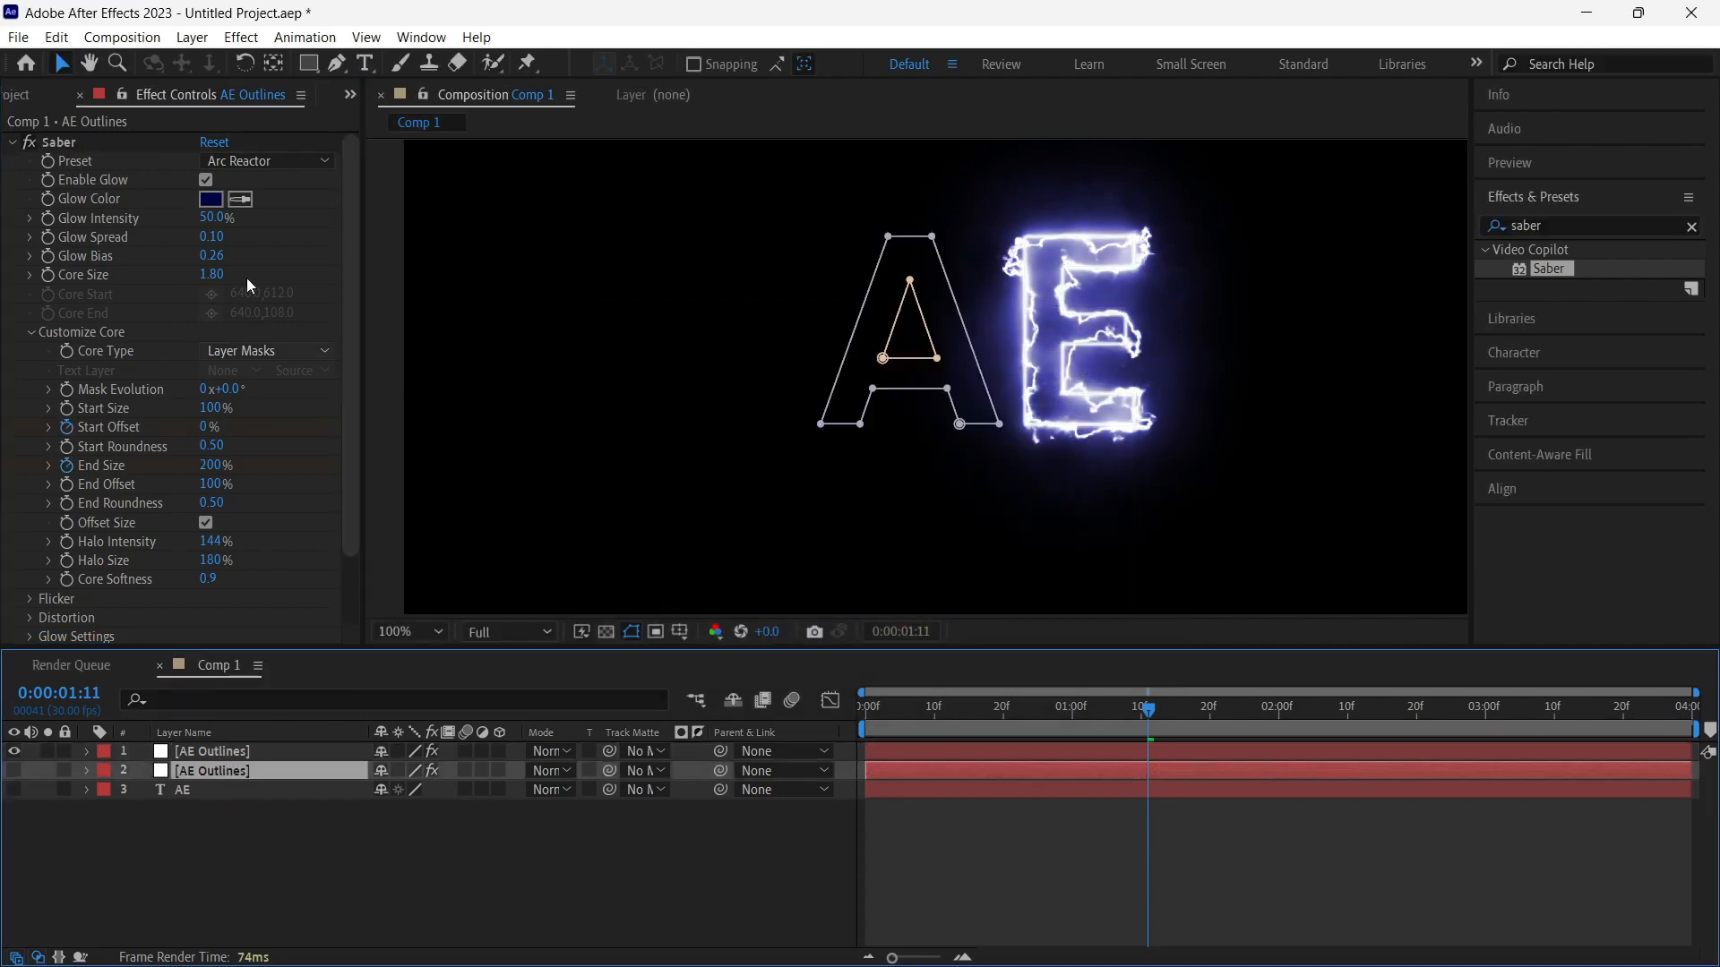
pyautogui.click(210, 199)
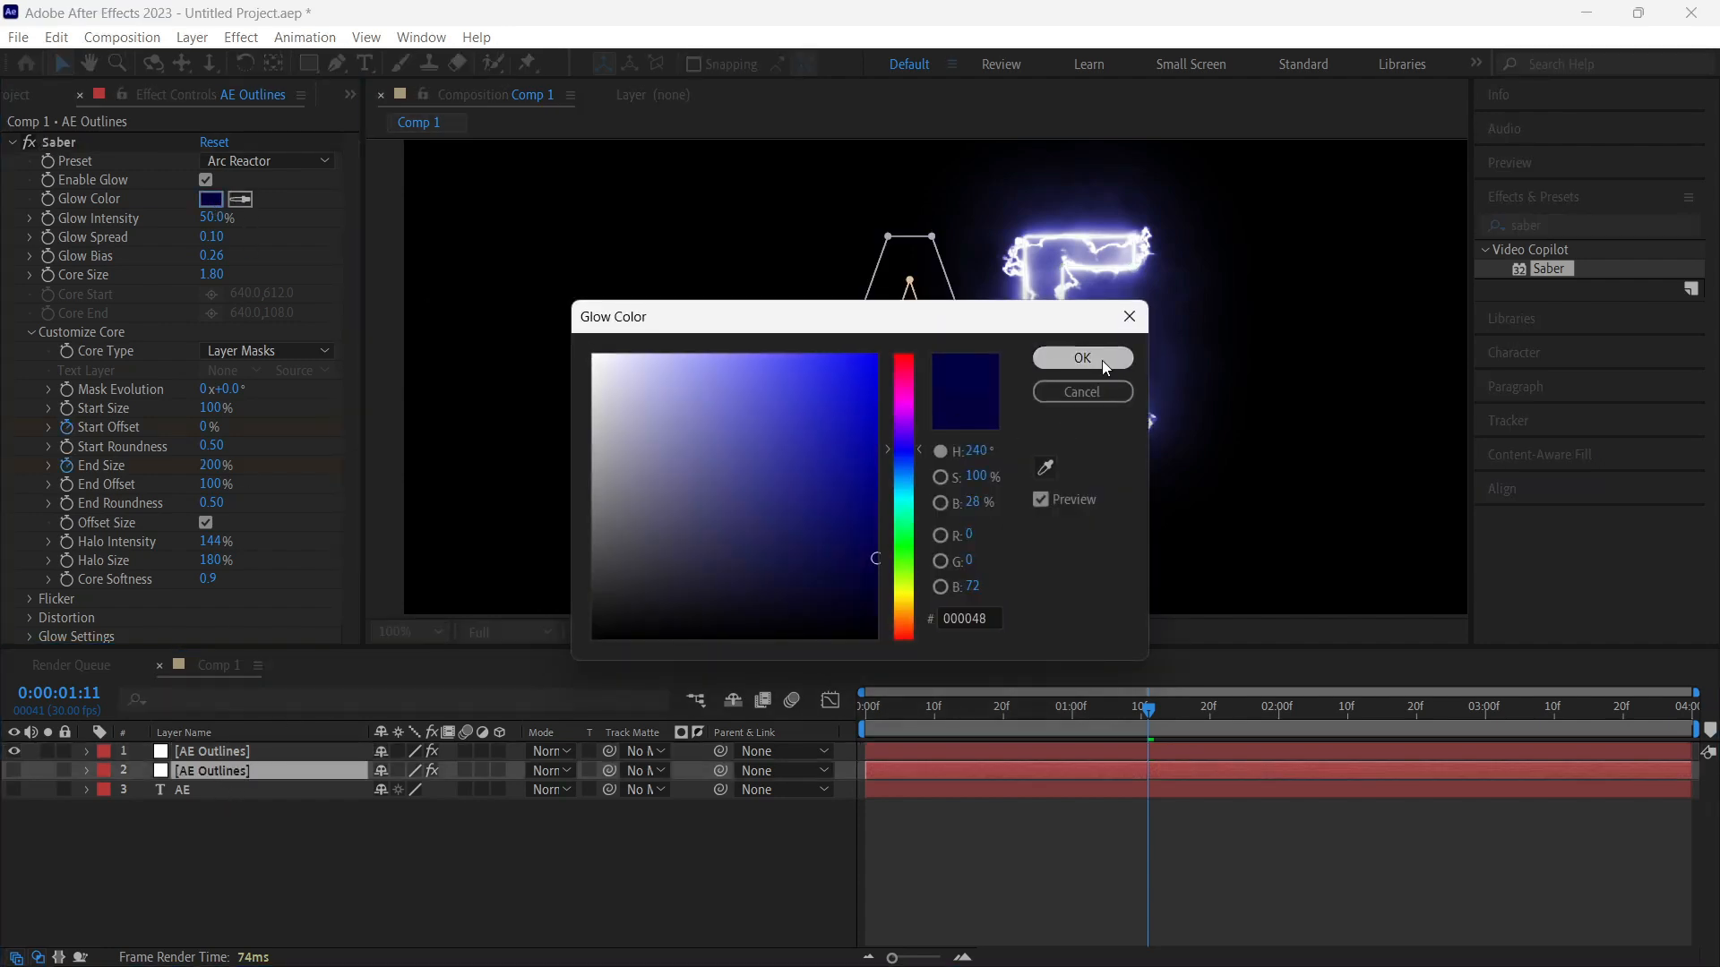
pyautogui.click(1082, 357)
# Step: Enable keyframing for Start Offset and End Size on the letter E layer at the first frame
pyautogui.moveTo(929, 706); pyautogui.dragTo(790, 707)
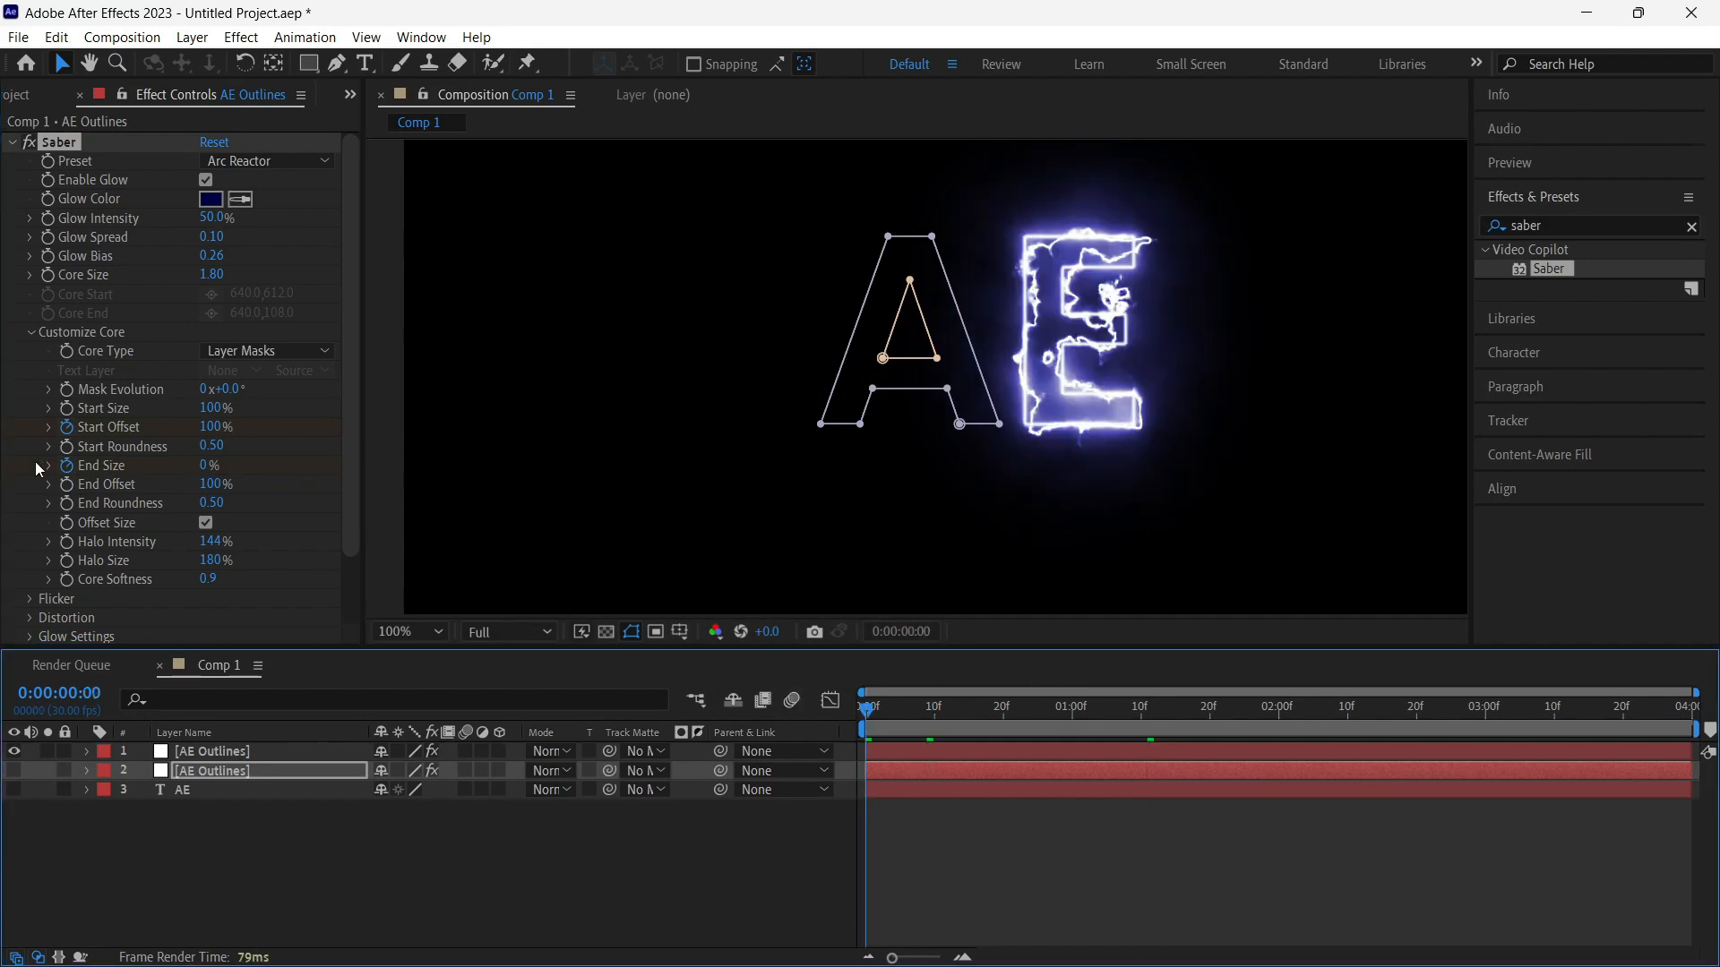
pyautogui.click(192, 755)
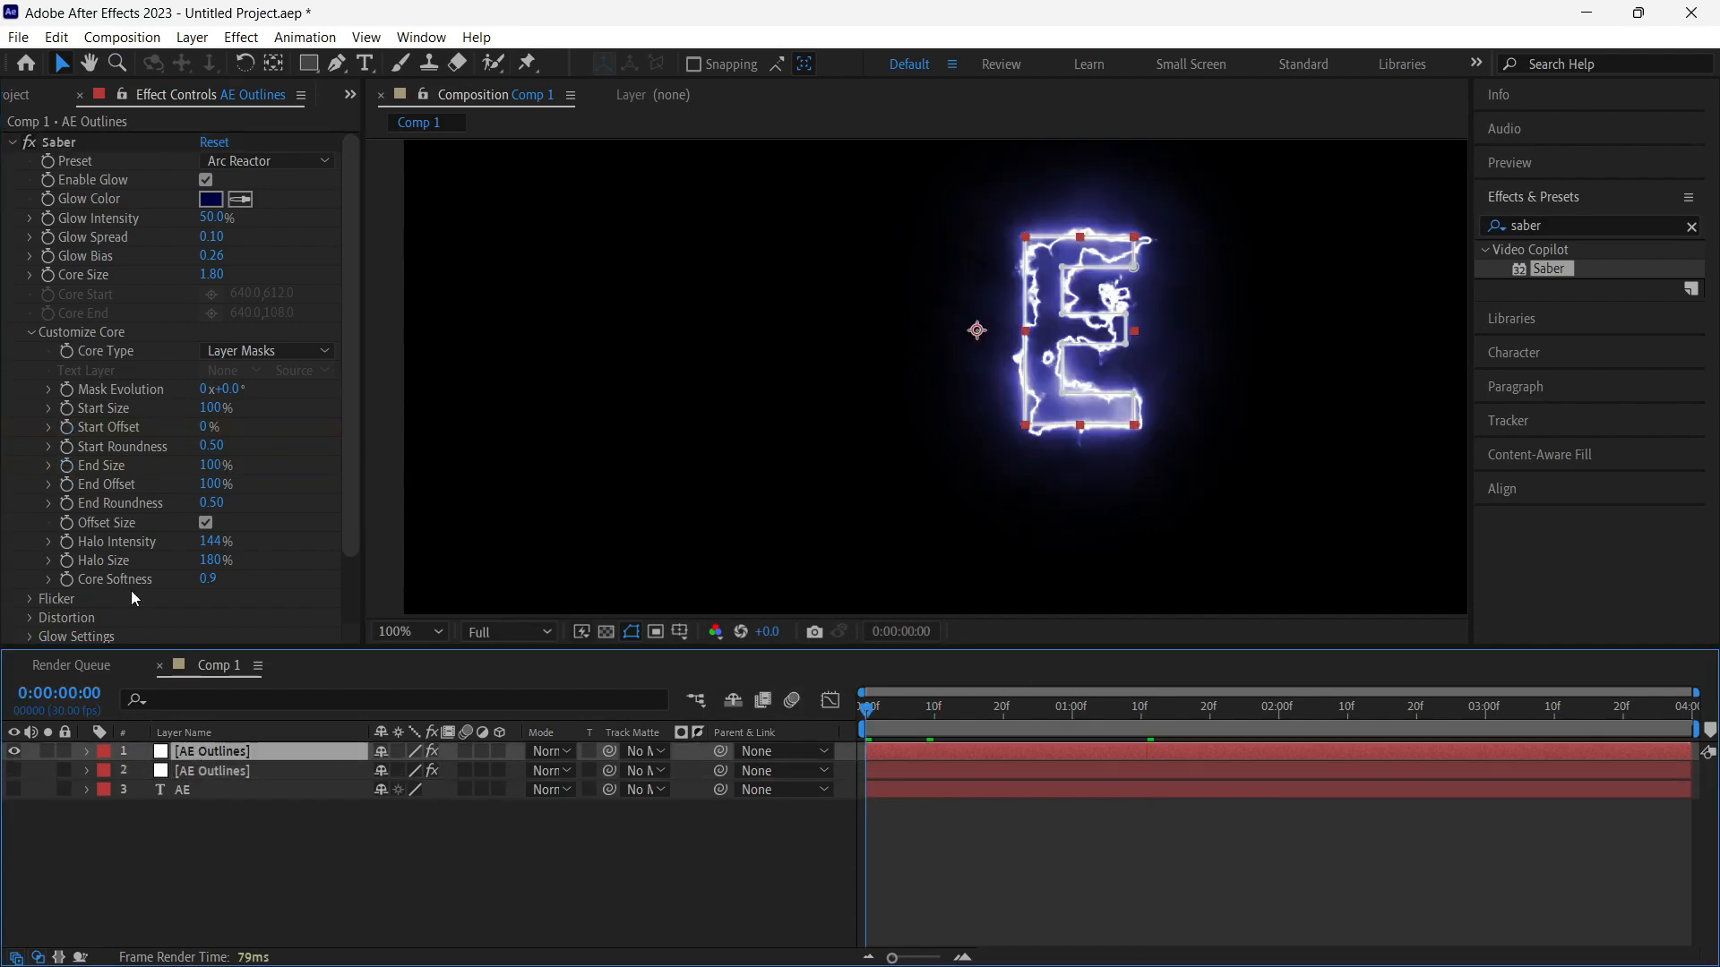
pyautogui.click(57, 425)
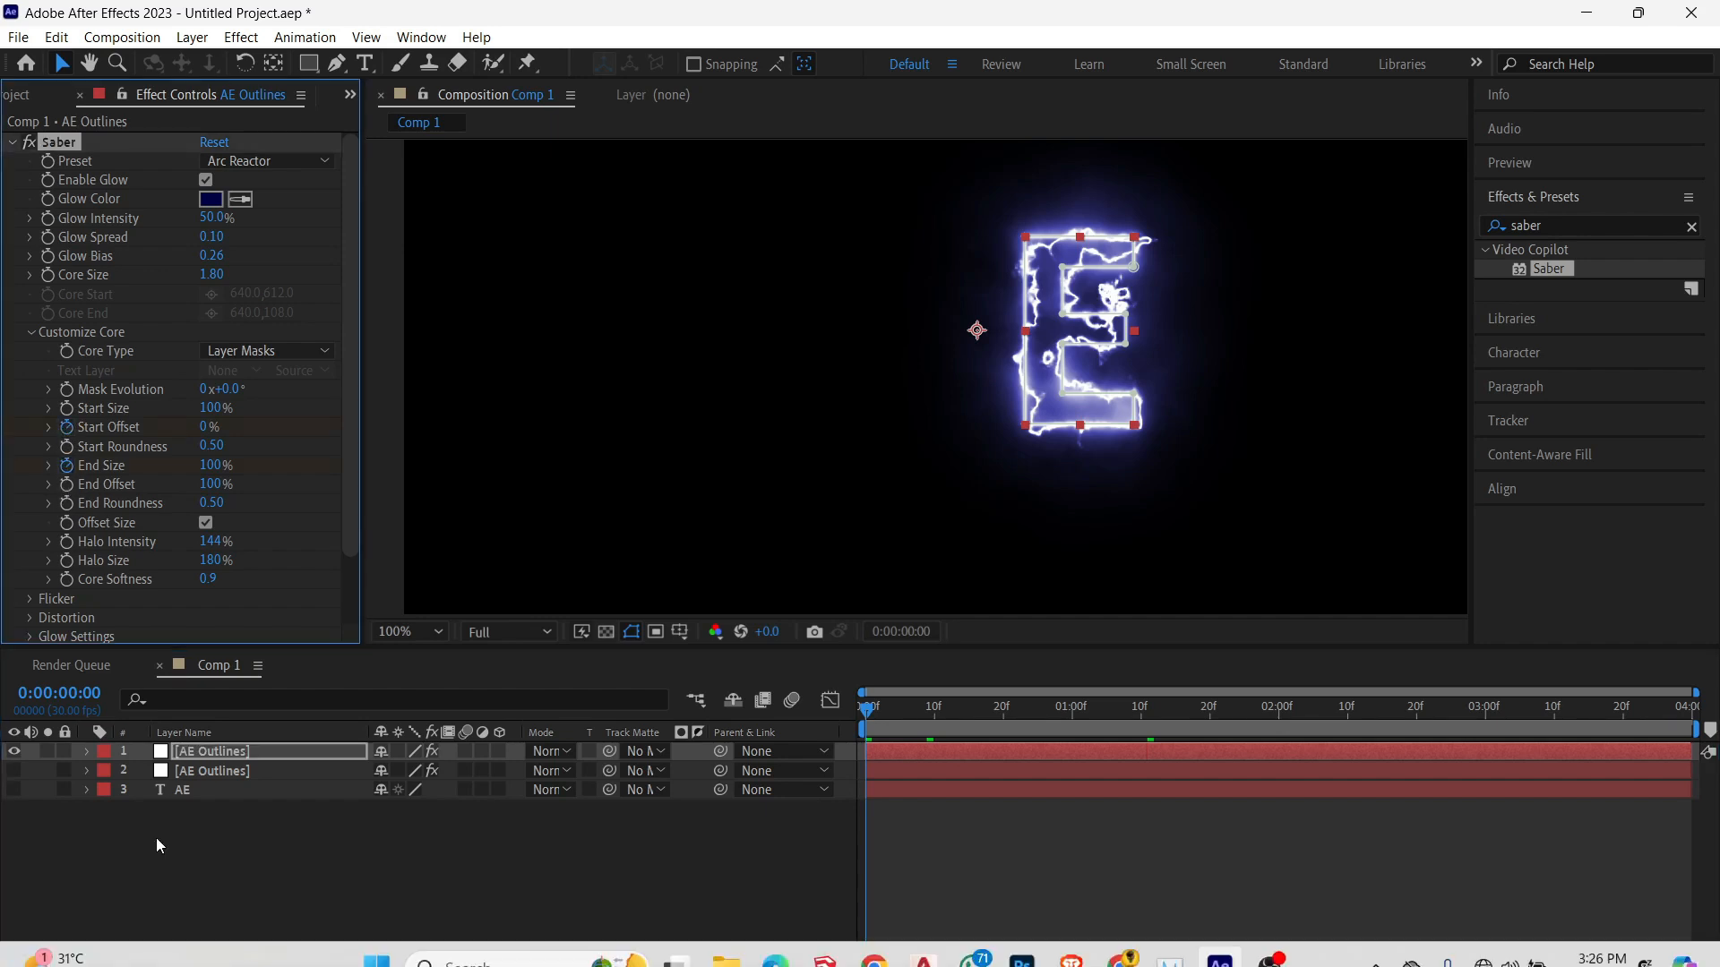
# Step: Expand the letter E layer's Saber Customize Core properties in the timeline to show its keyframes
pyautogui.click(87, 751)
pyautogui.click(108, 772)
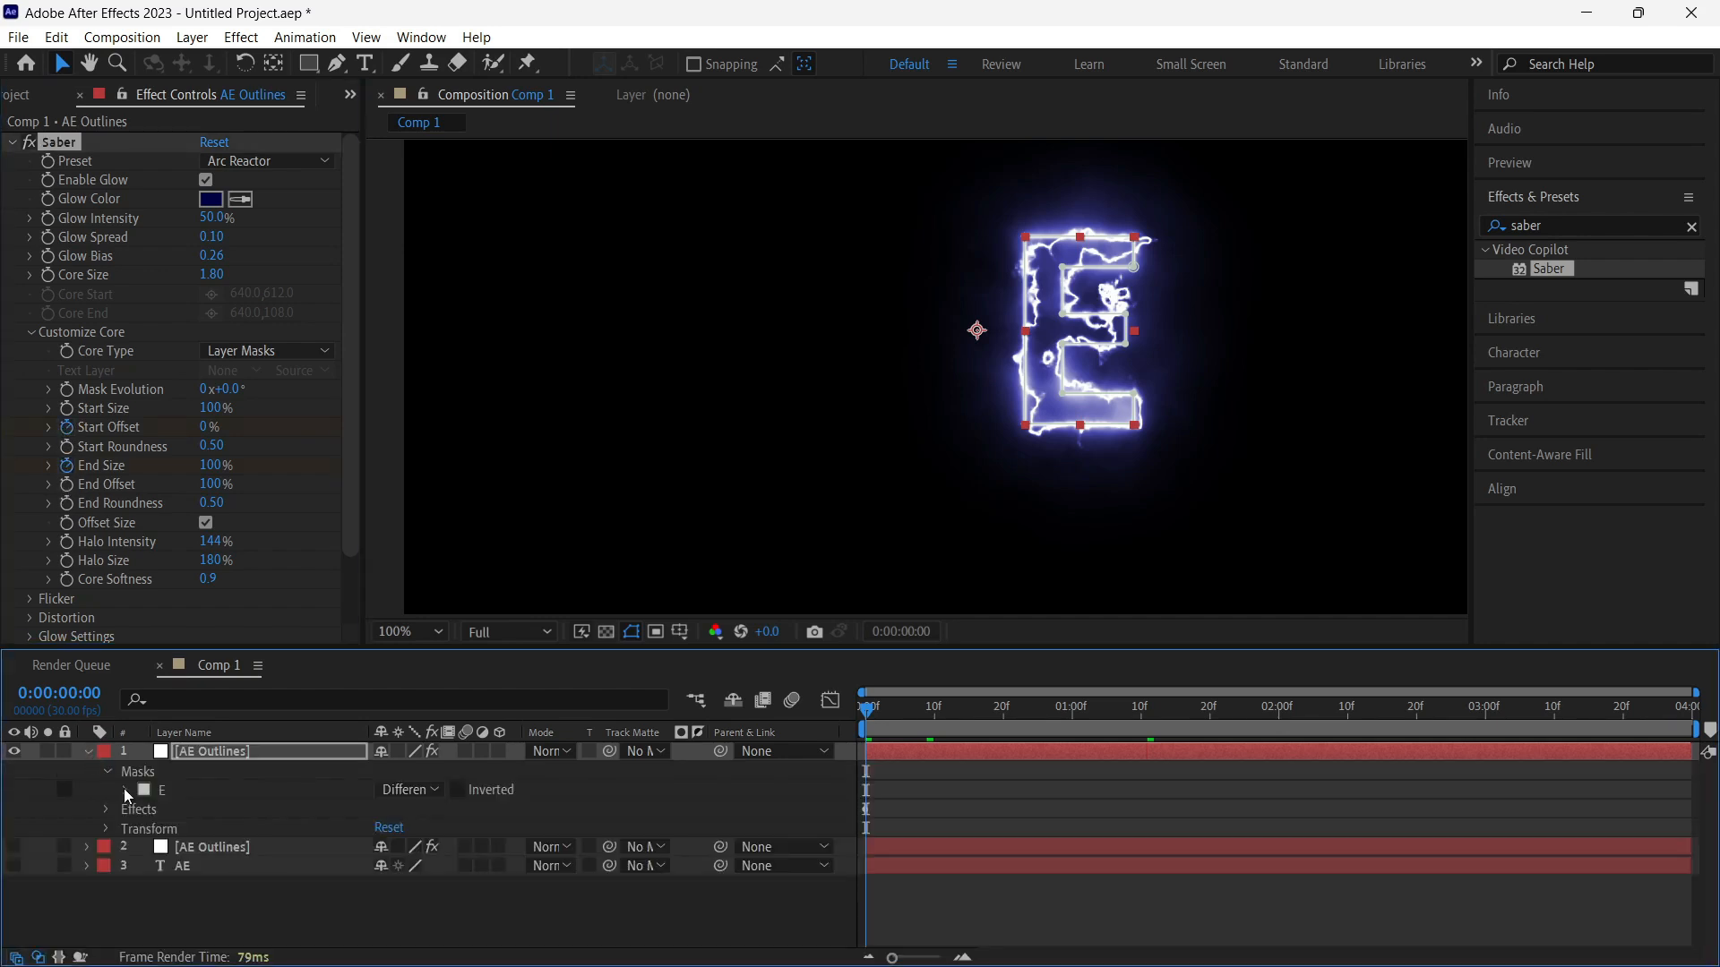
pyautogui.click(126, 791)
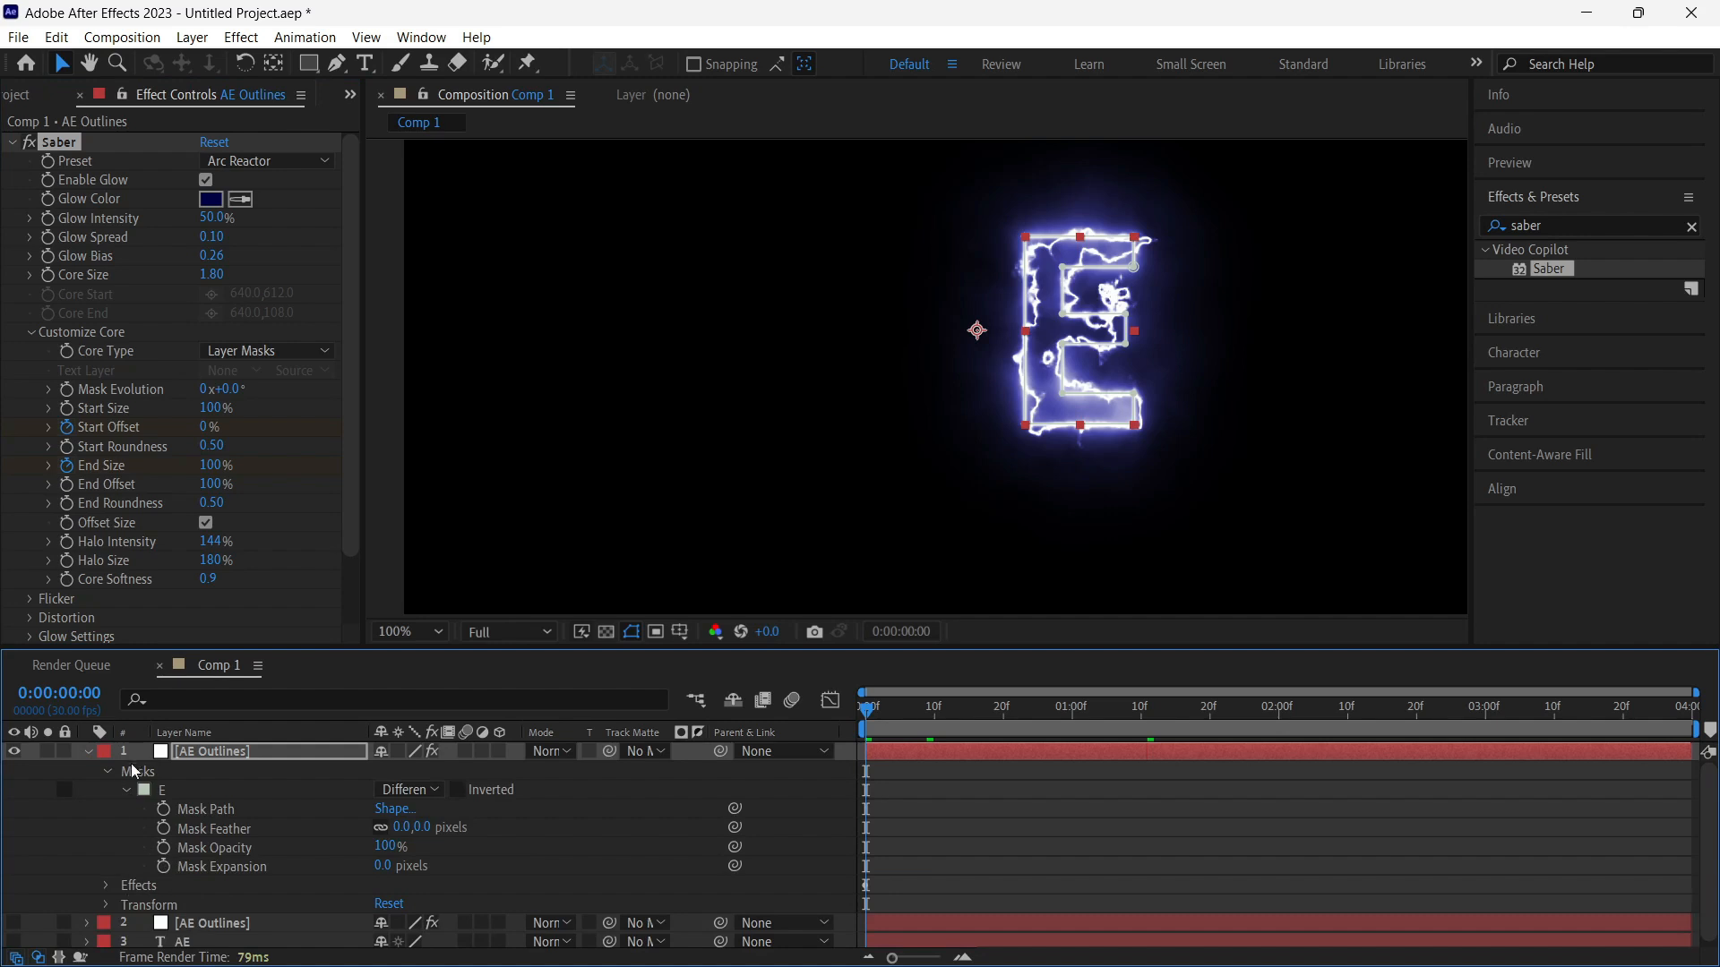
pyautogui.click(123, 790)
pyautogui.click(108, 810)
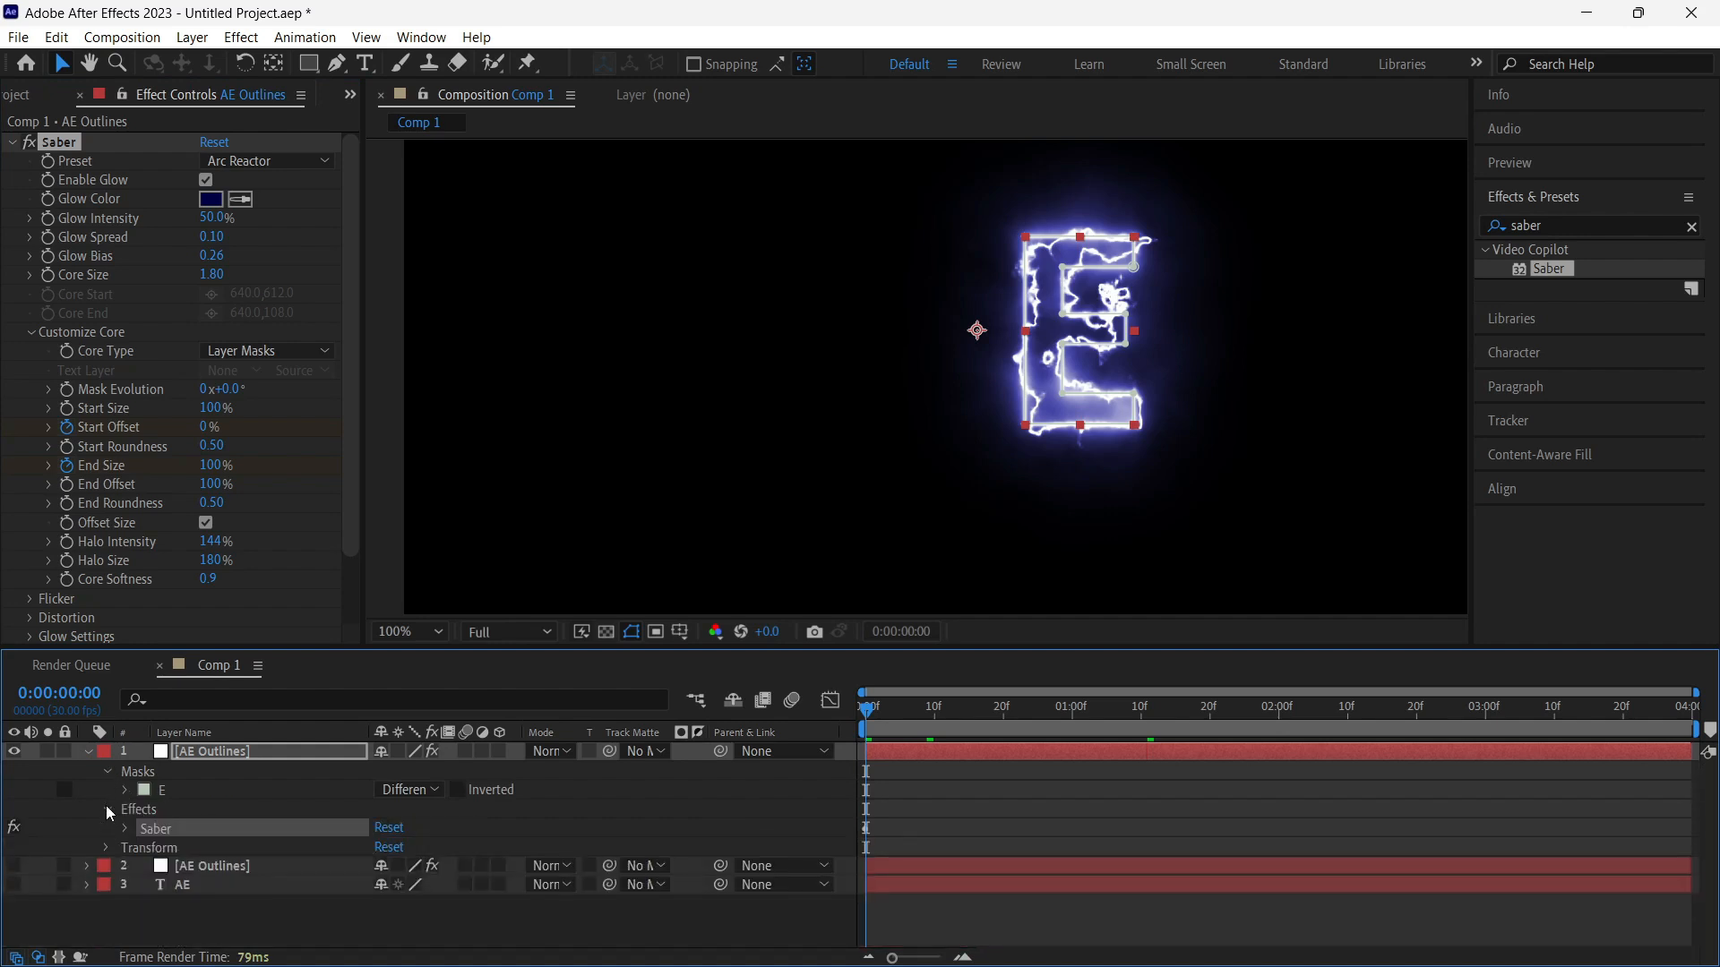
pyautogui.click(123, 828)
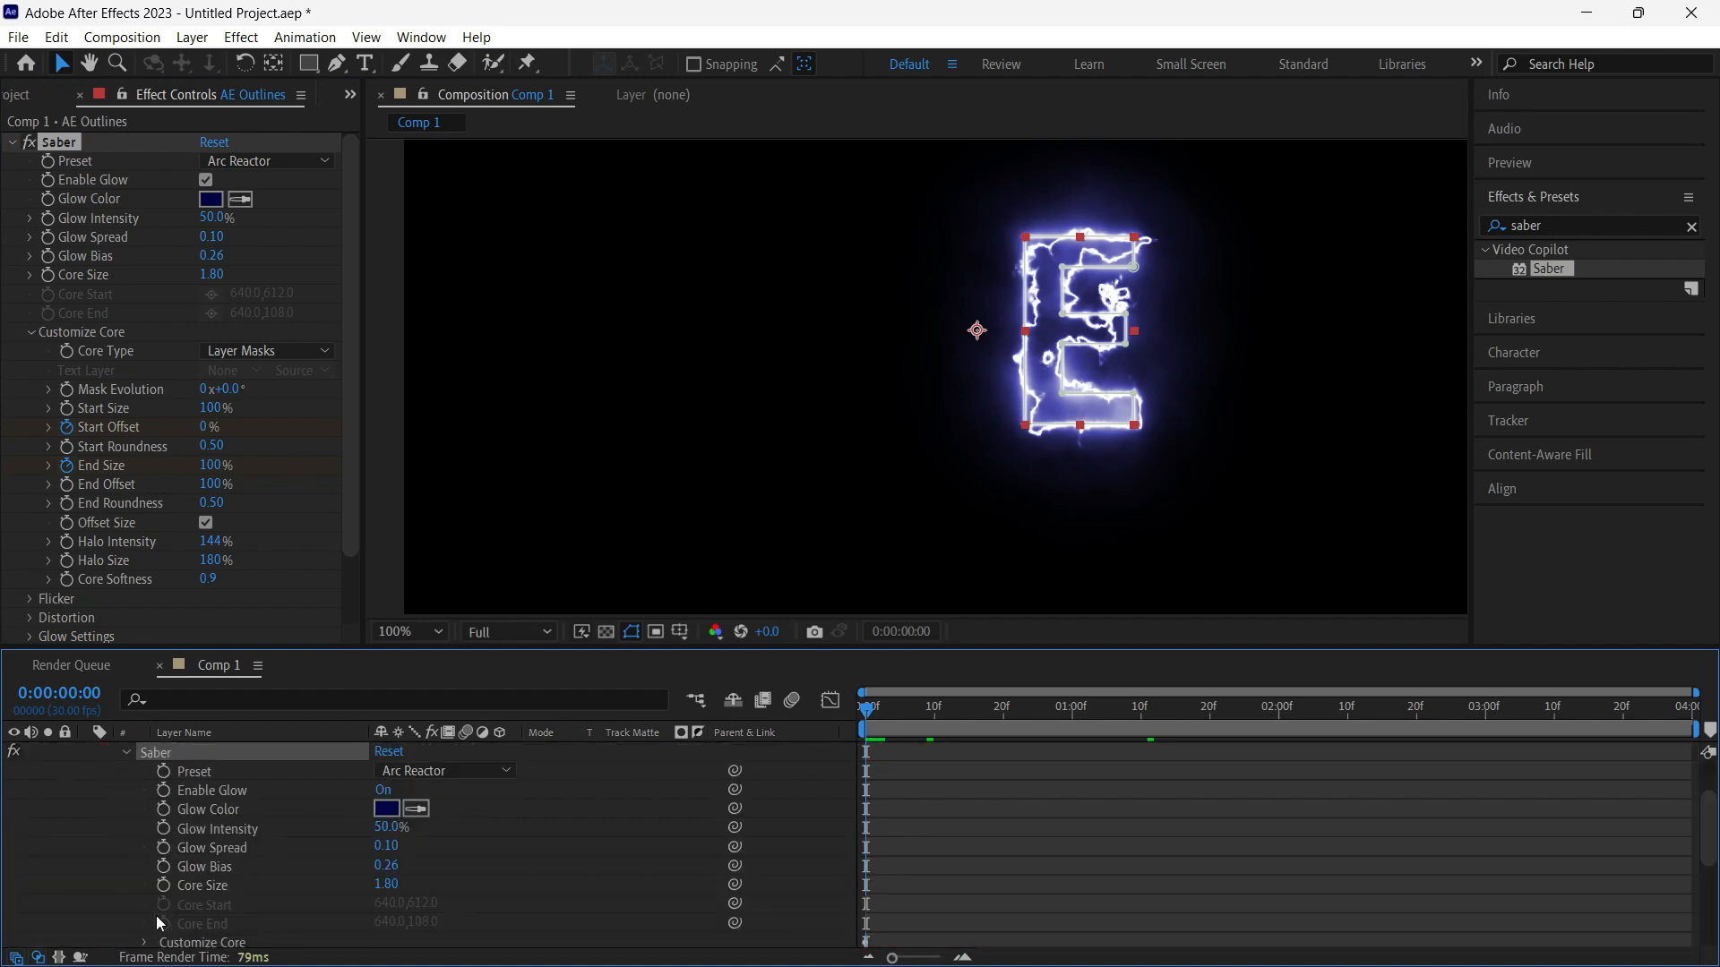
pyautogui.scroll(-5, 152, 831)
pyautogui.click(145, 772)
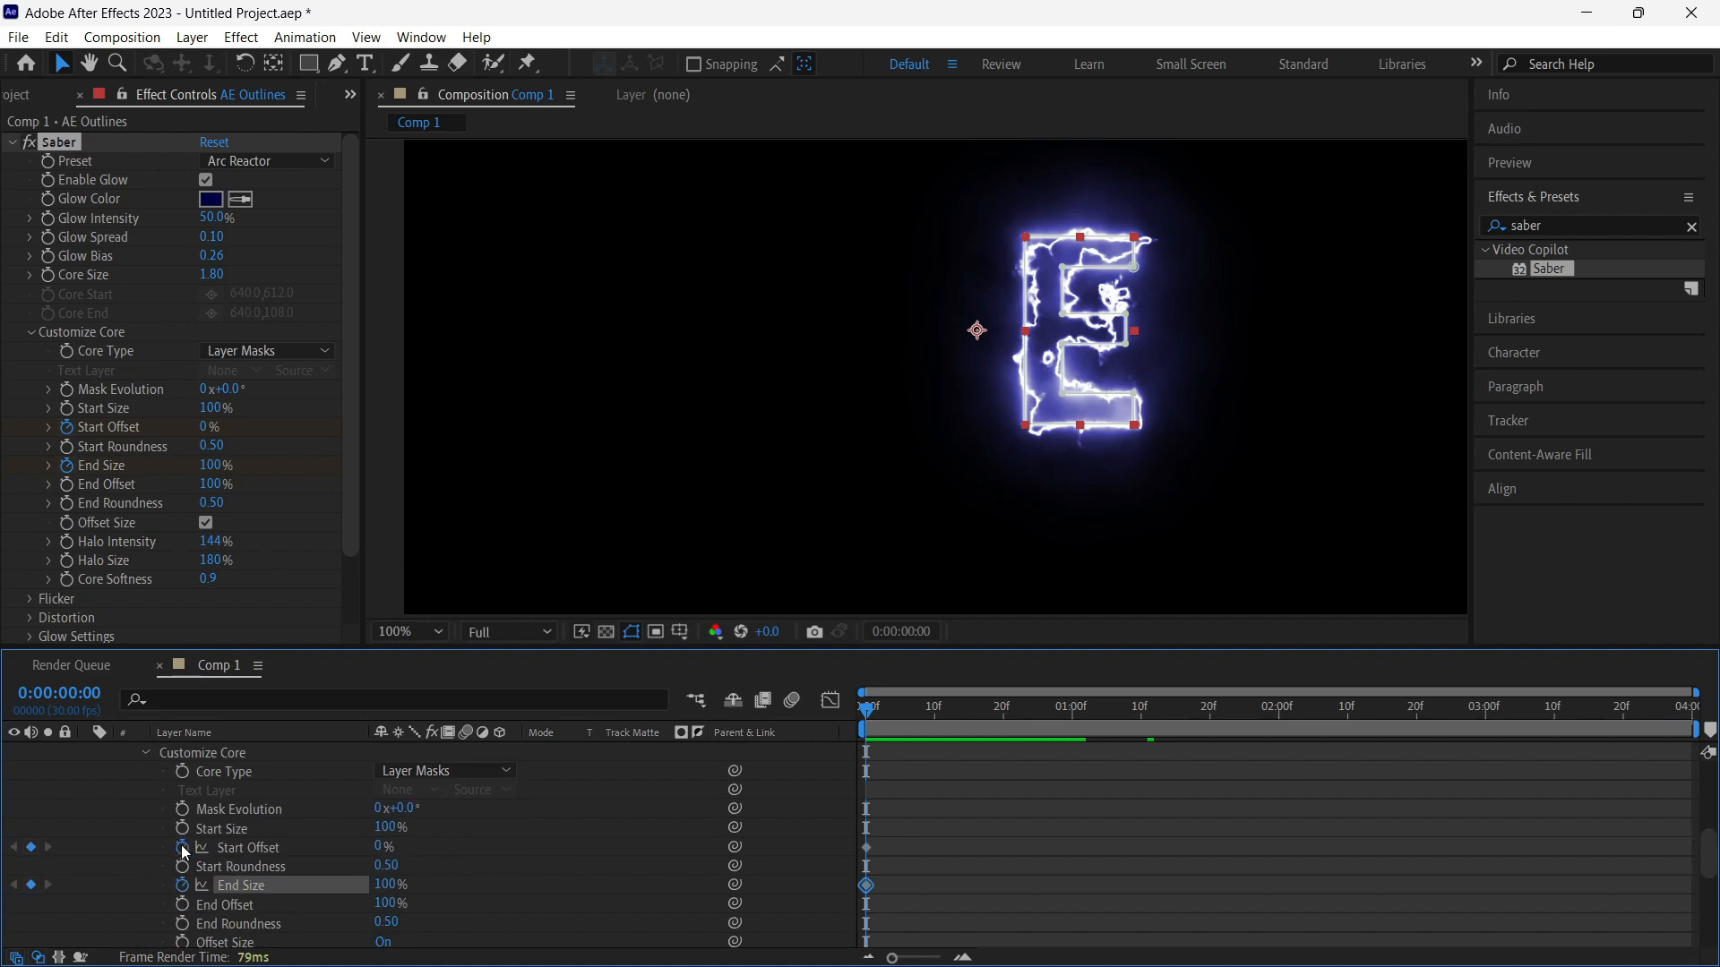
# Step: Add Start Offset and End Size keyframes for the letter E at 0:00:01:00
pyautogui.press('space')
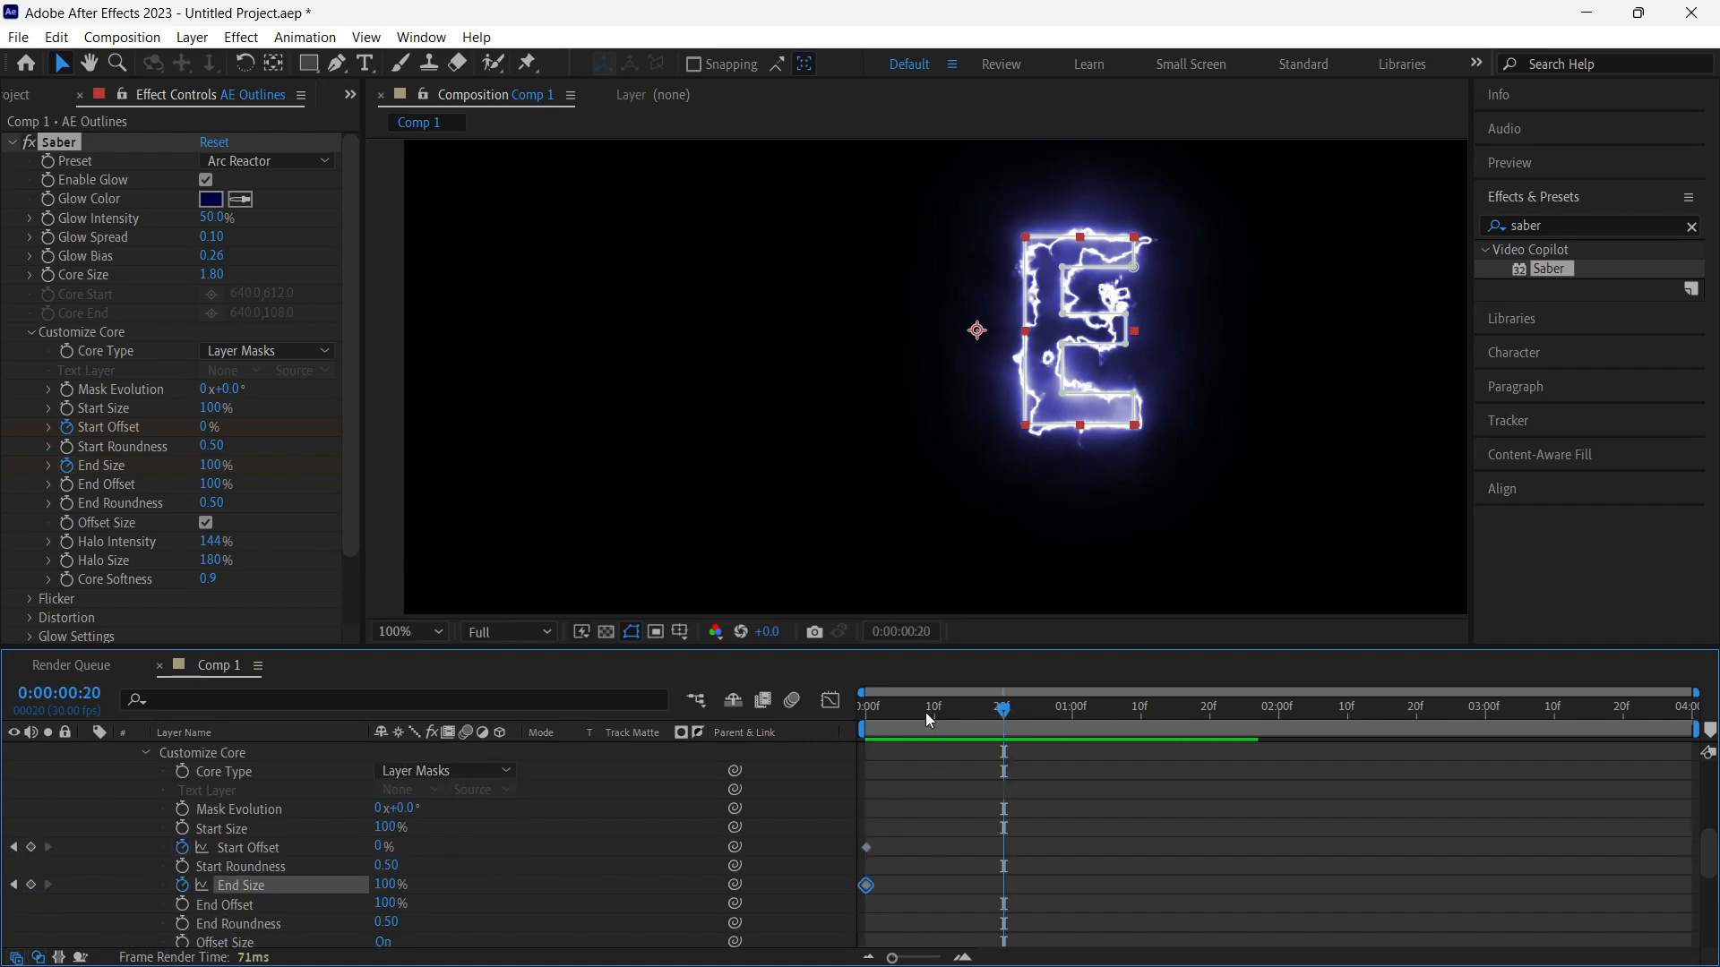
pyautogui.click(30, 847)
pyautogui.click(31, 885)
# Step: Set Start Offset to 100% at the first frame, and End Size to 200% at one second and 0% at the first frame
pyautogui.press('Home')
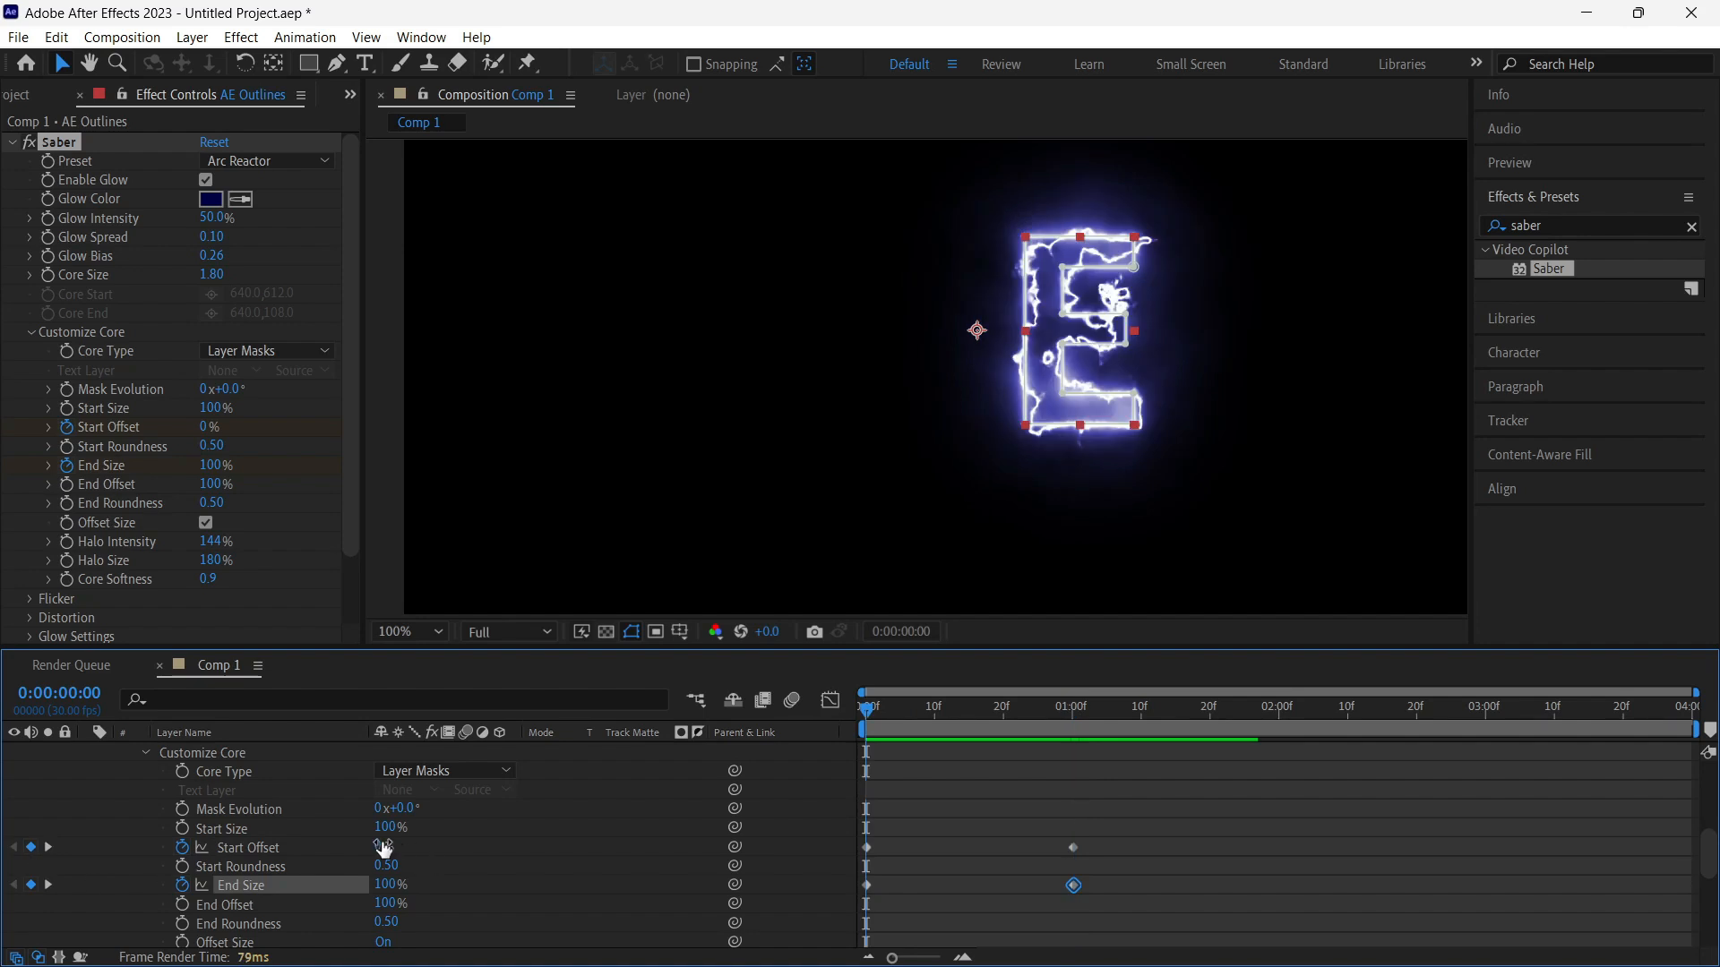
pyautogui.moveTo(378, 851); pyautogui.dragTo(468, 851)
pyautogui.click(48, 885)
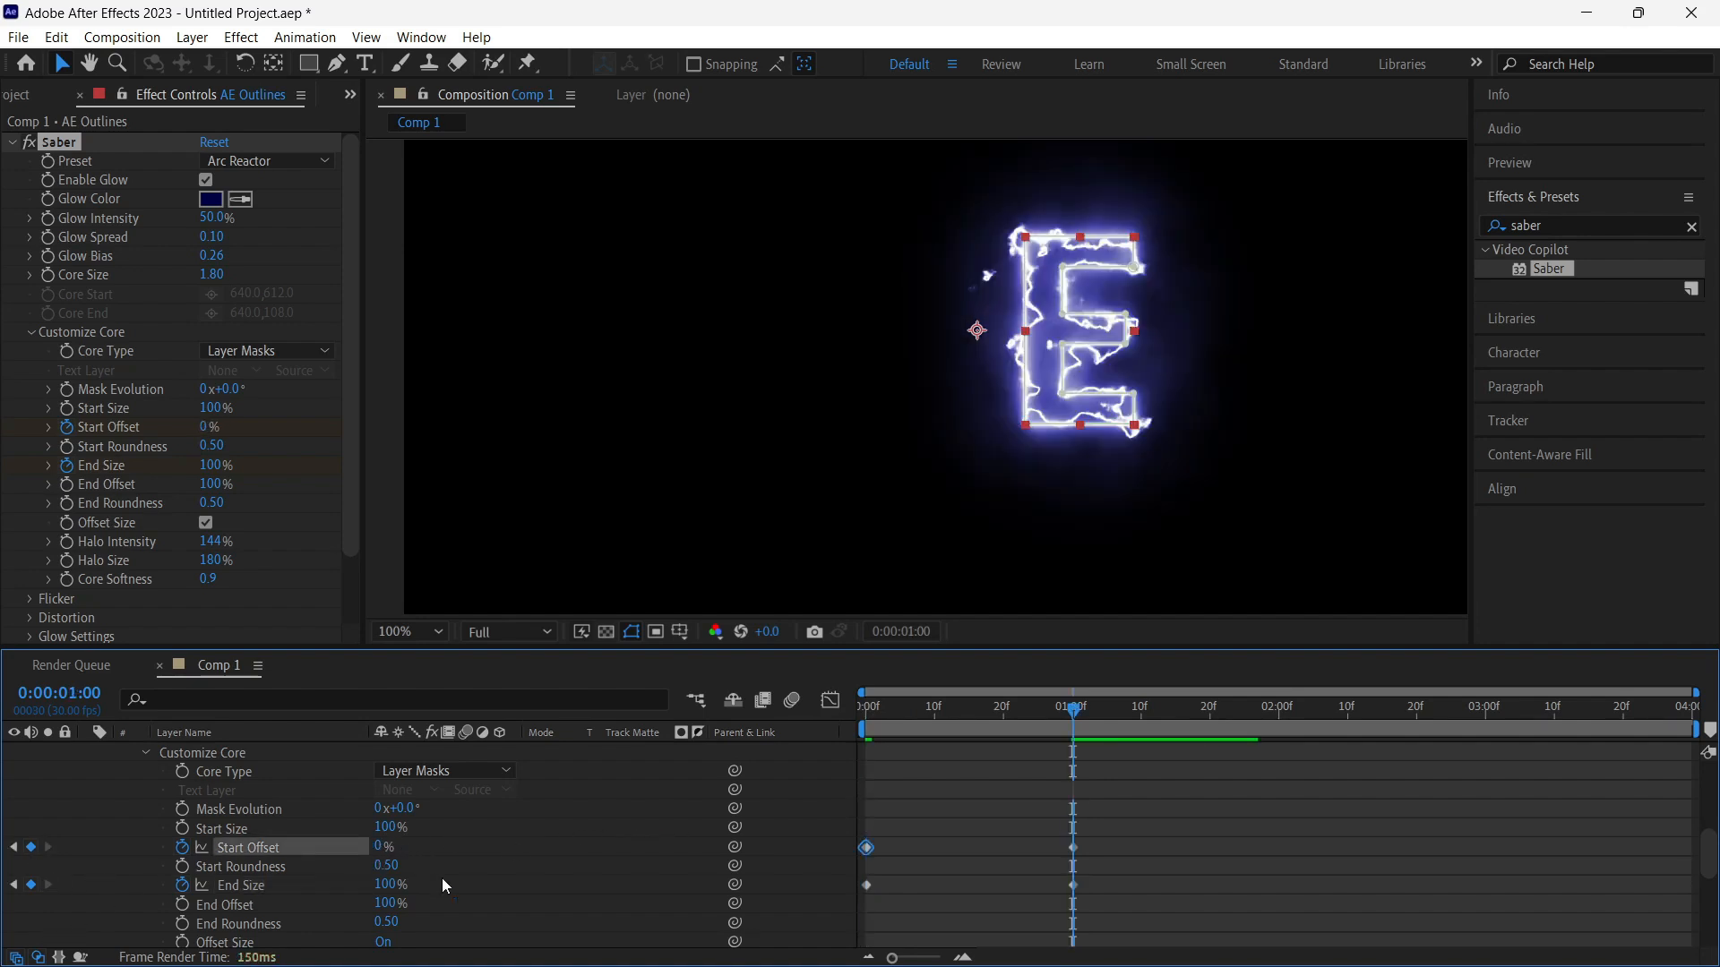
pyautogui.moveTo(385, 891); pyautogui.dragTo(143, 887)
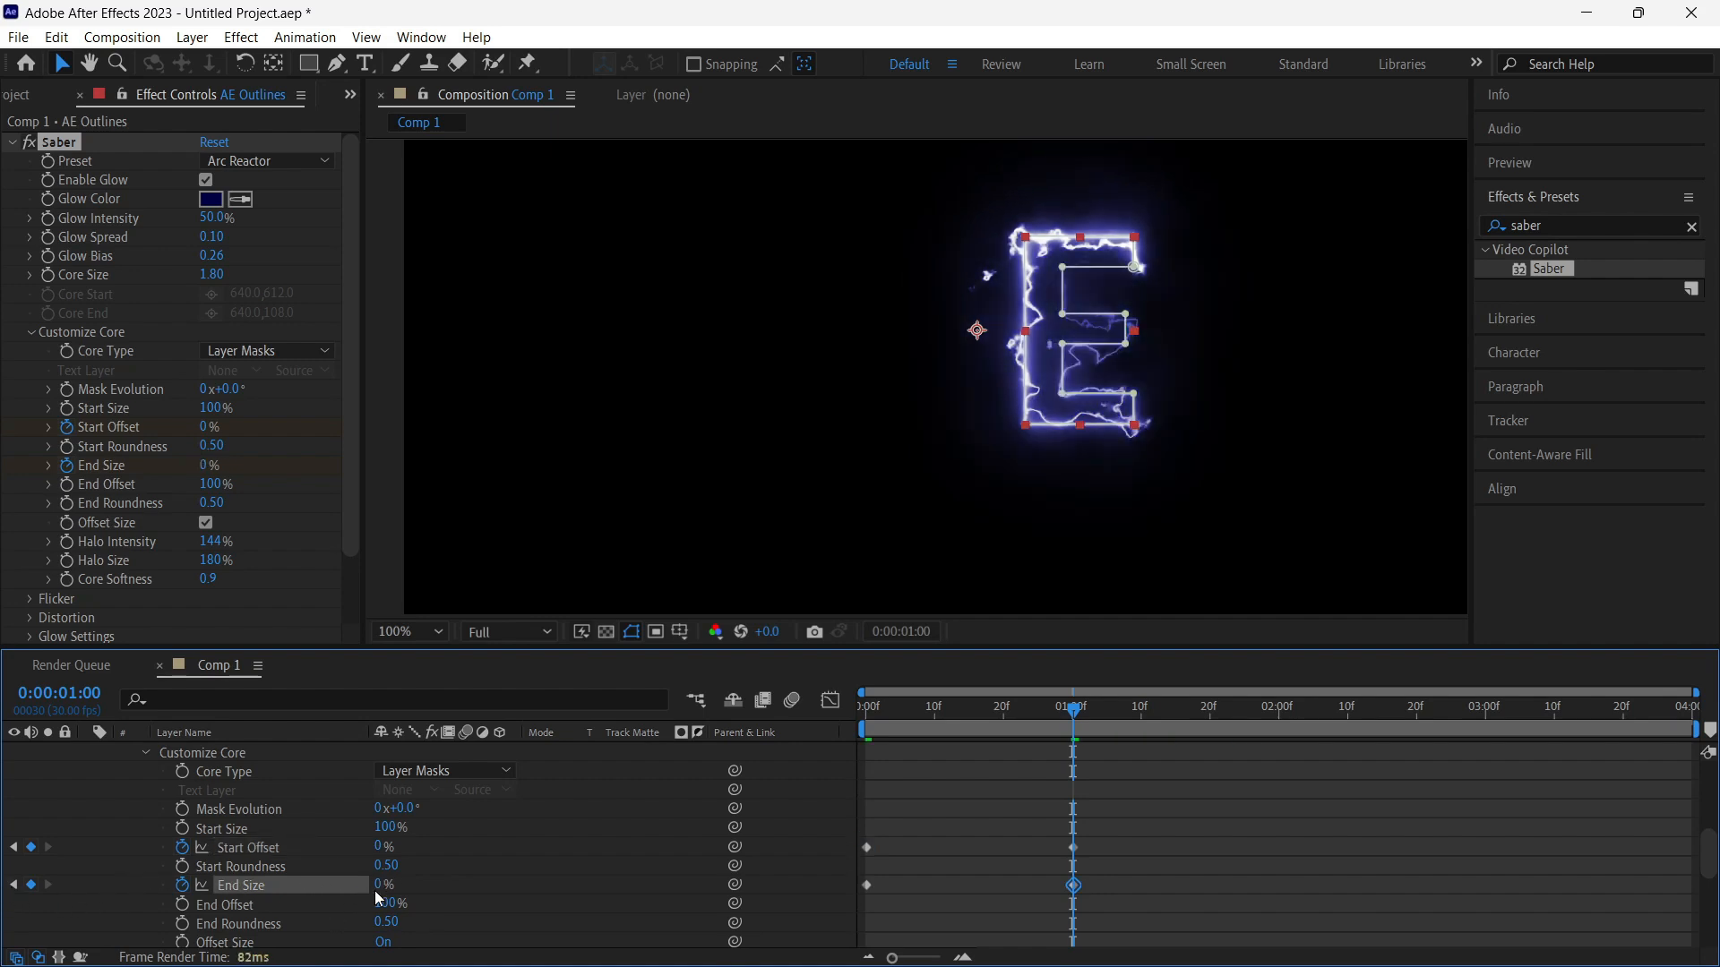
pyautogui.moveTo(371, 881); pyautogui.dragTo(712, 868)
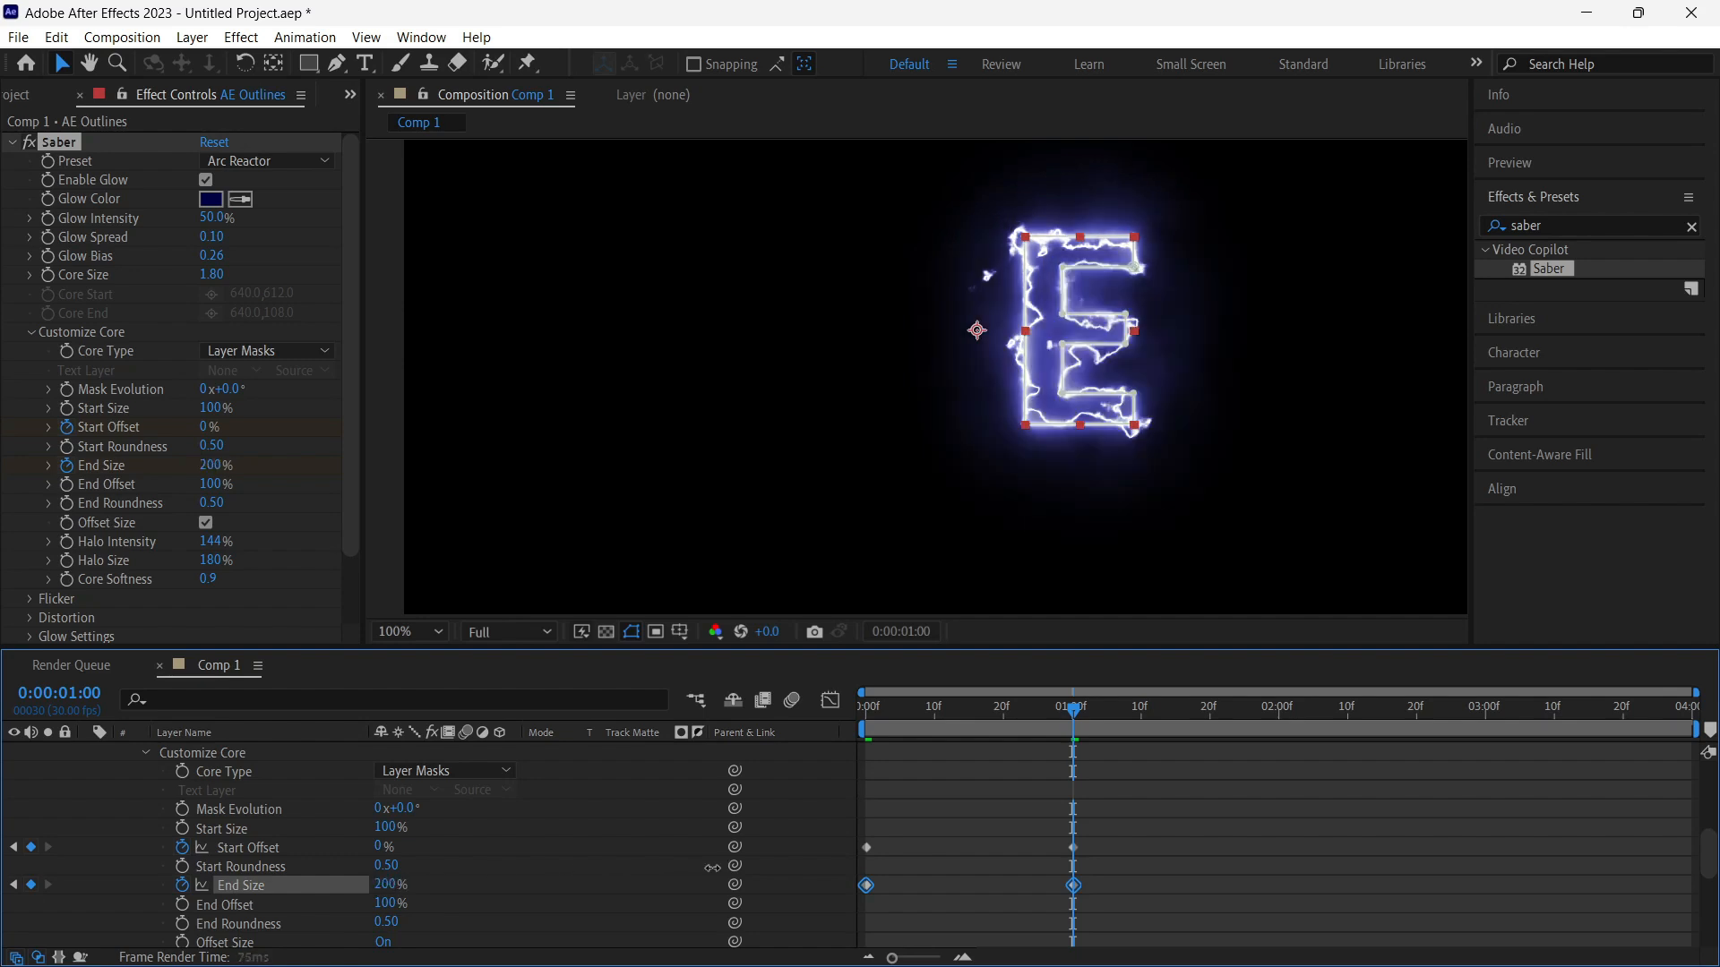
pyautogui.click(13, 886)
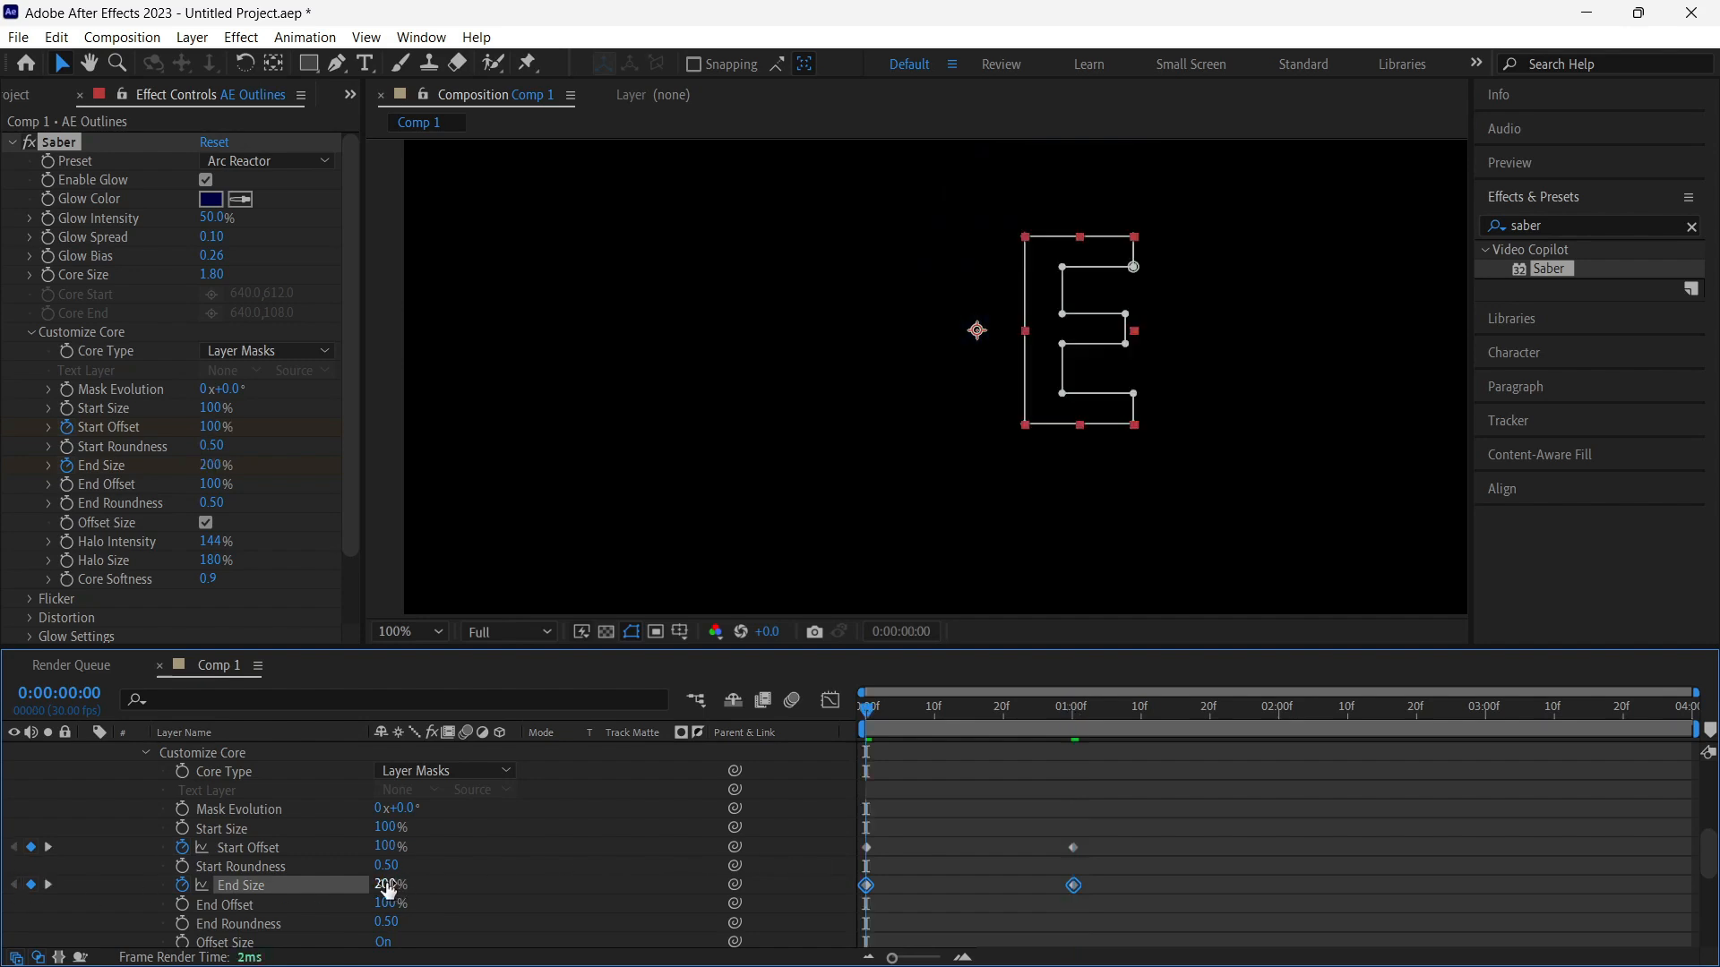
pyautogui.moveTo(389, 889); pyautogui.dragTo(370, 884)
# Step: Preview the letter E animation and scrub to about one second to check how the outline forms
pyautogui.press('space')
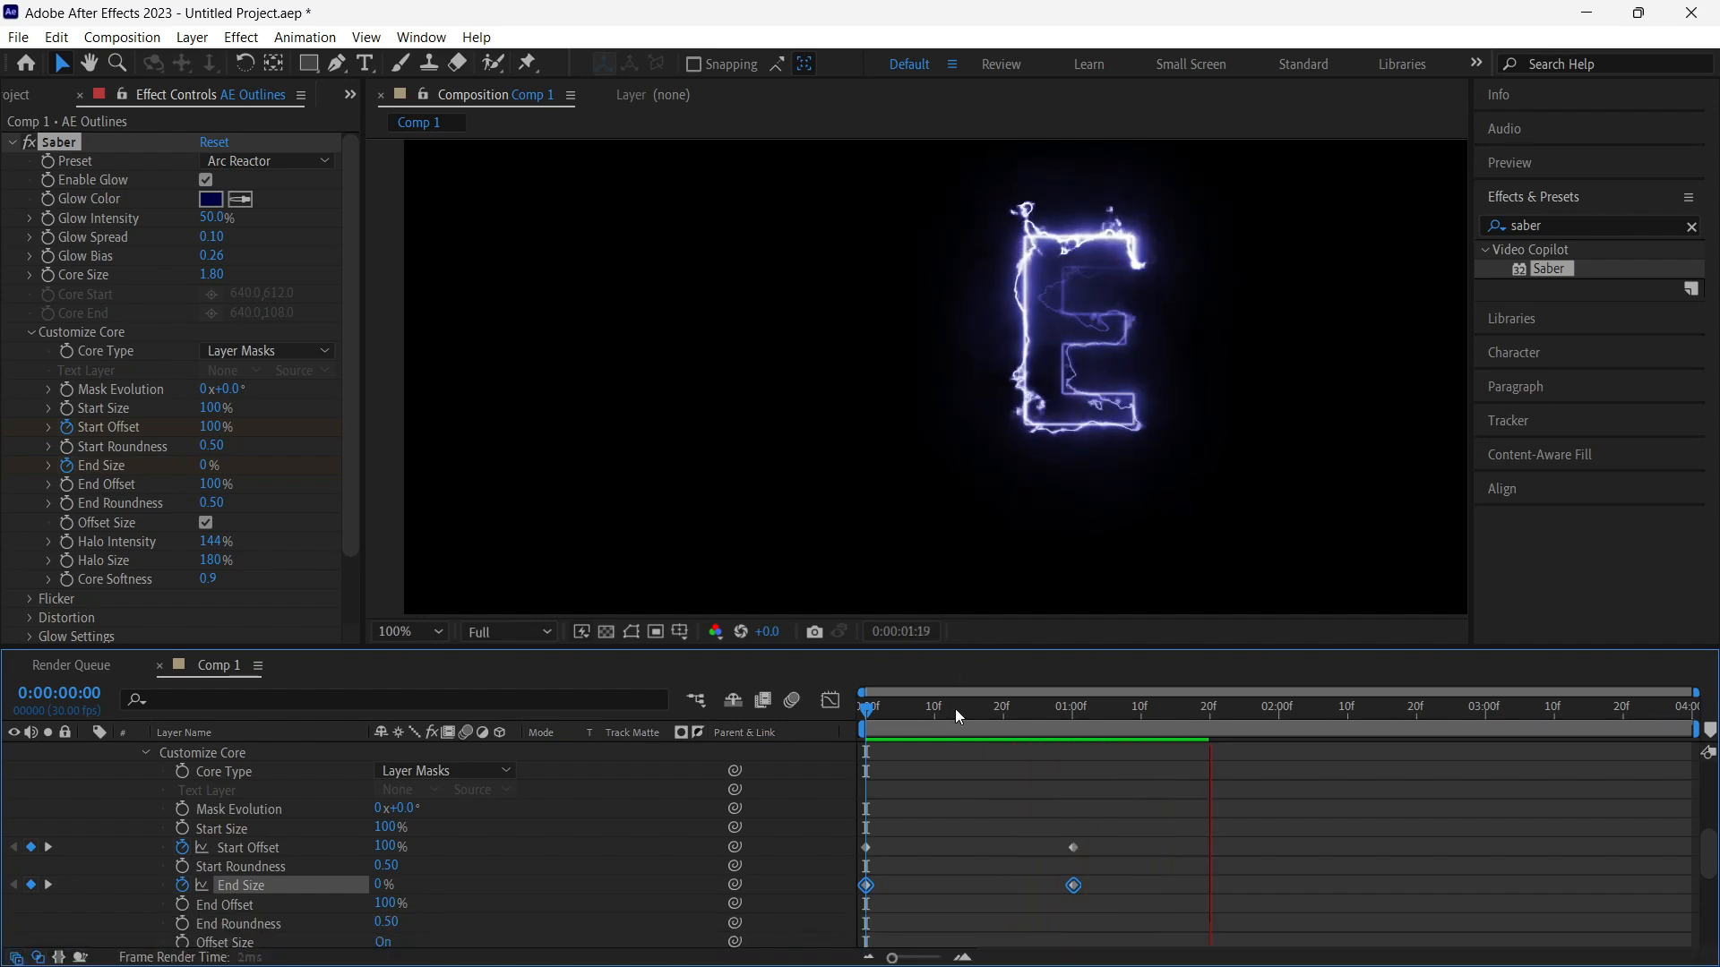
pyautogui.press('space')
pyautogui.moveTo(896, 712); pyautogui.dragTo(1080, 712)
# Step: Set only the letter E's End Size keyframe at 0:00:01:00 to 200%
pyautogui.click(959, 845)
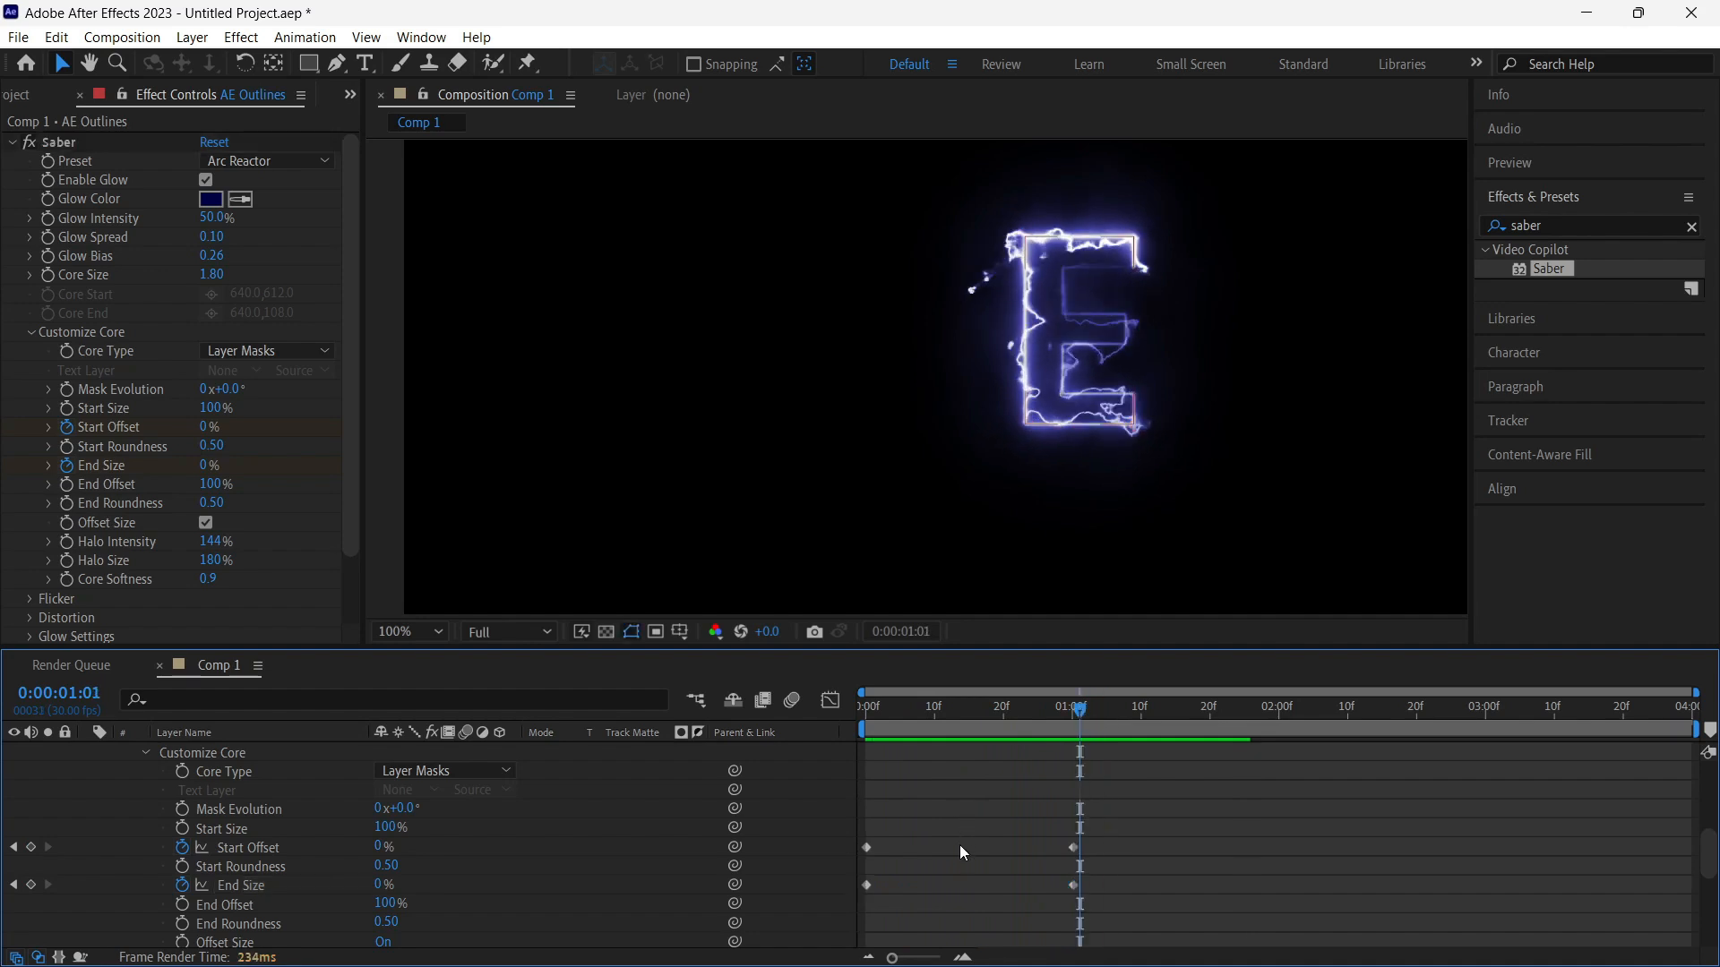
pyautogui.click(13, 887)
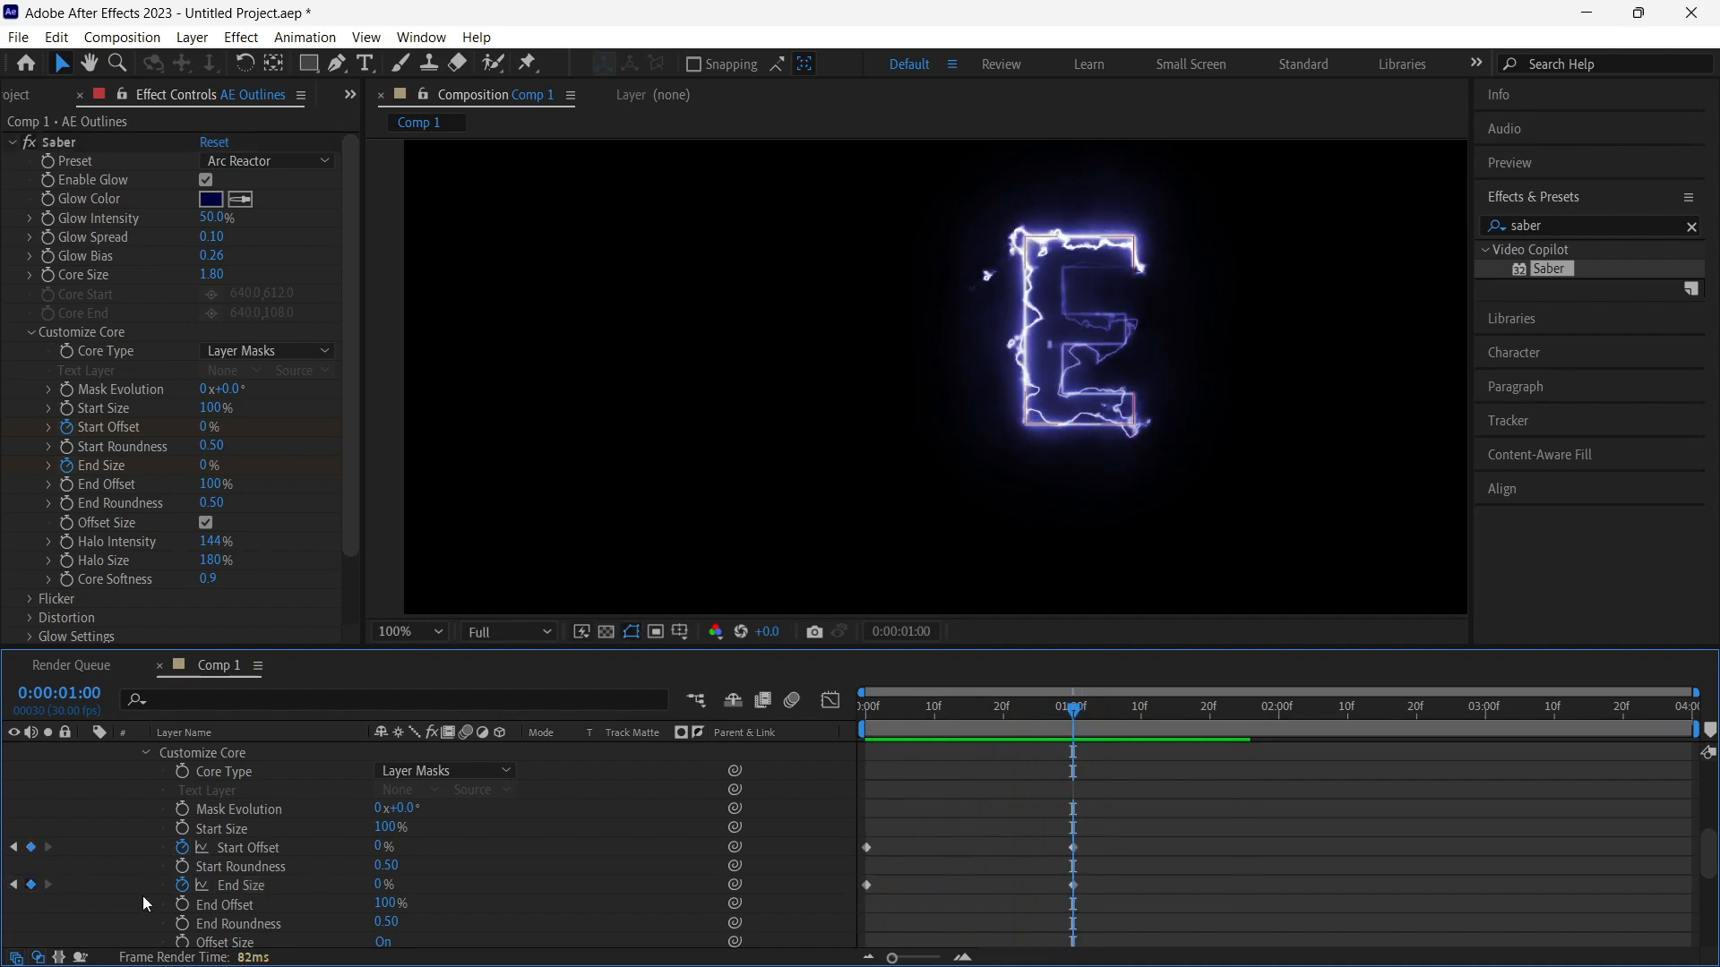
pyautogui.click(331, 885)
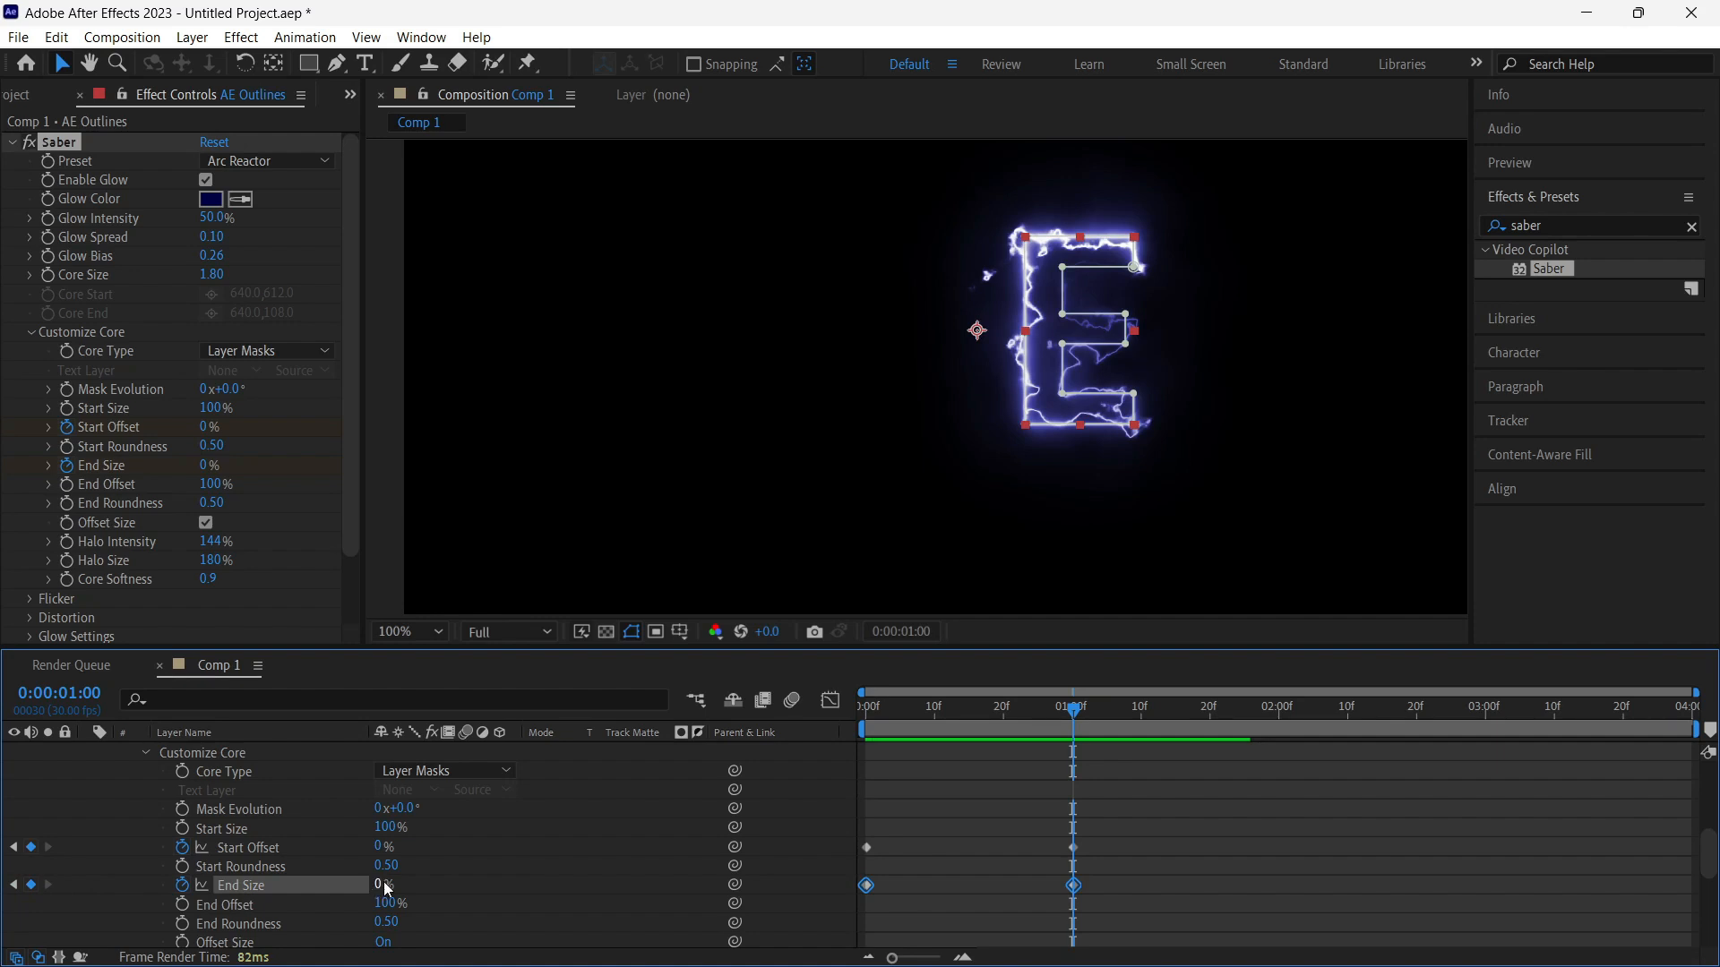
pyautogui.click(384, 885)
pyautogui.write('200')
pyautogui.press('Return')
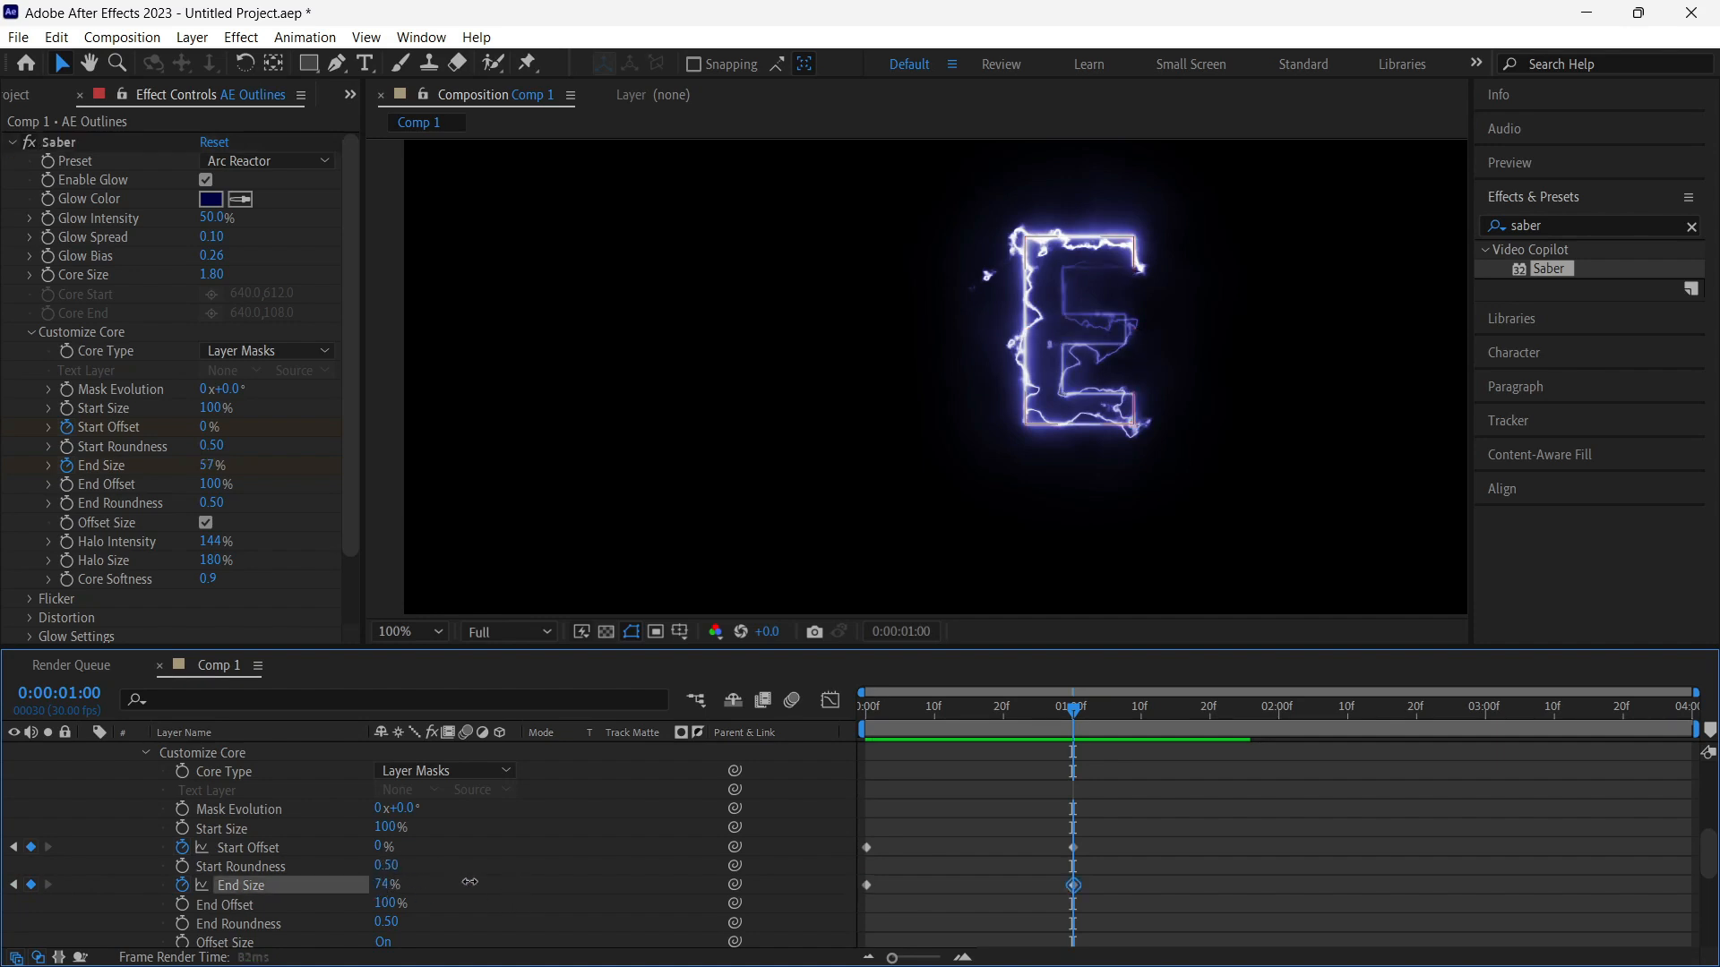
# Step: Play the corrected letter E animation from the start and view the whole composition
pyautogui.moveTo(916, 719)
pyautogui.mouseDown()
pyautogui.moveTo(849, 712)
pyautogui.moveTo(947, 711)
pyautogui.moveTo(886, 712)
pyautogui.mouseUp()
pyautogui.press('space')
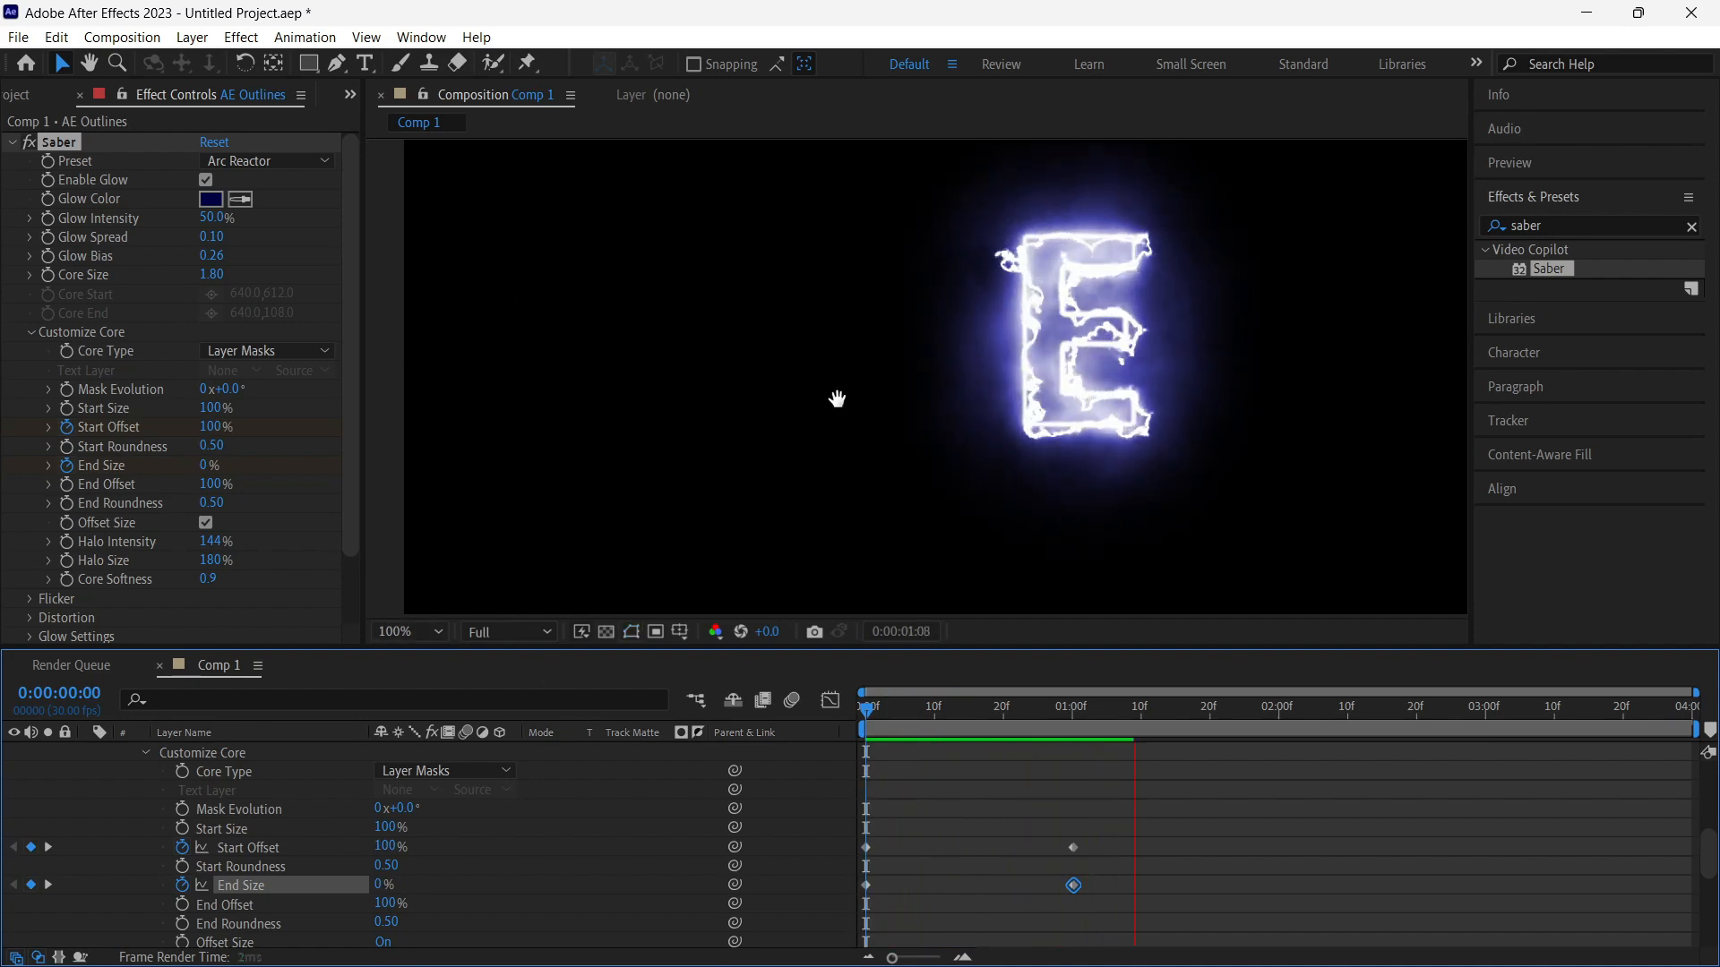
pyautogui.press('space')
pyautogui.scroll(-1, 840, 400)
pyautogui.scroll(5, 143, 776)
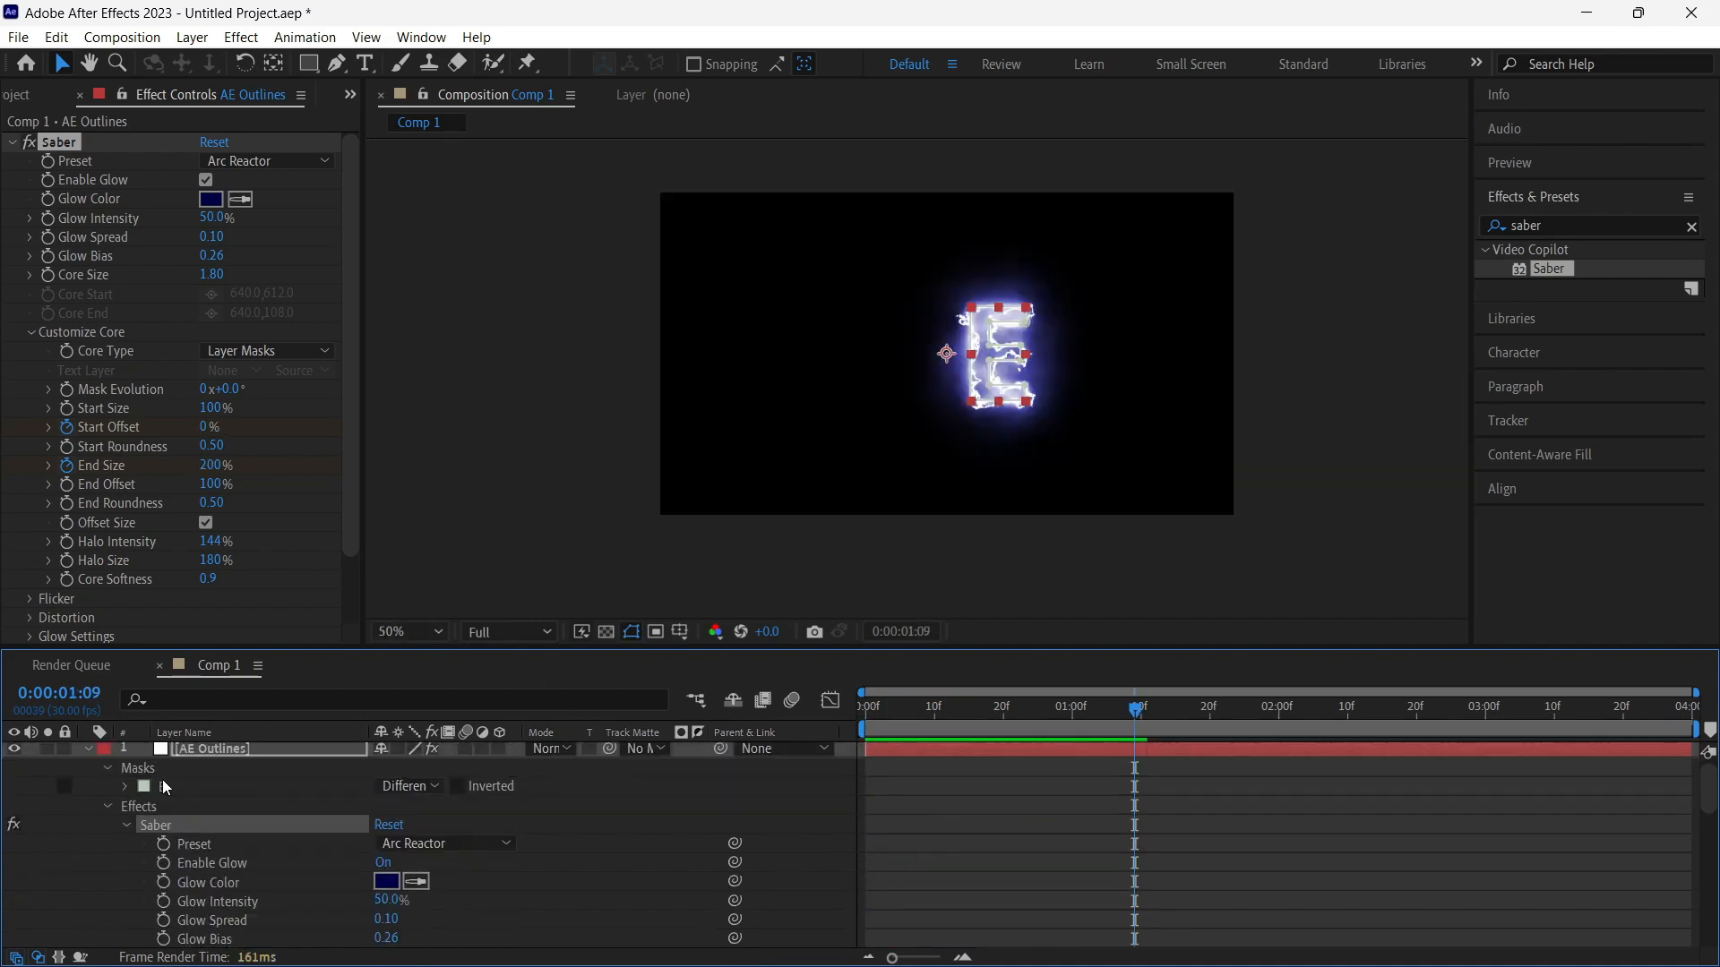
# Step: Set the letter E layer's blending mode to Screen and make the letter A layer visible again
pyautogui.click(85, 749)
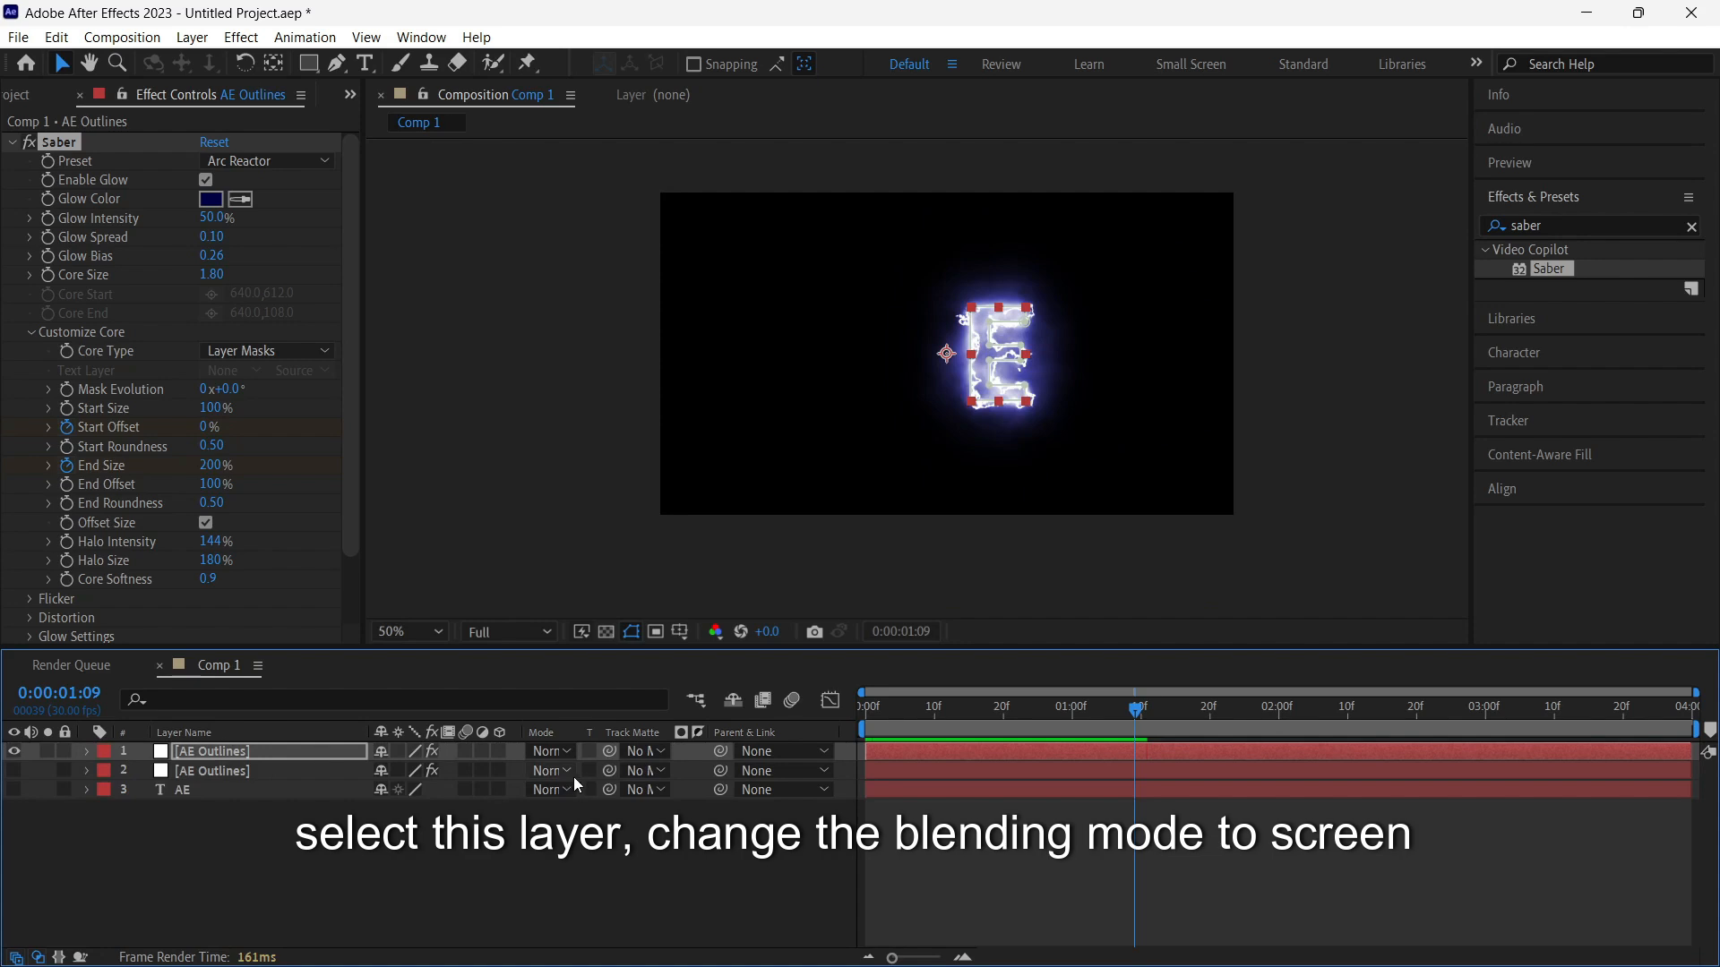
pyautogui.click(577, 753)
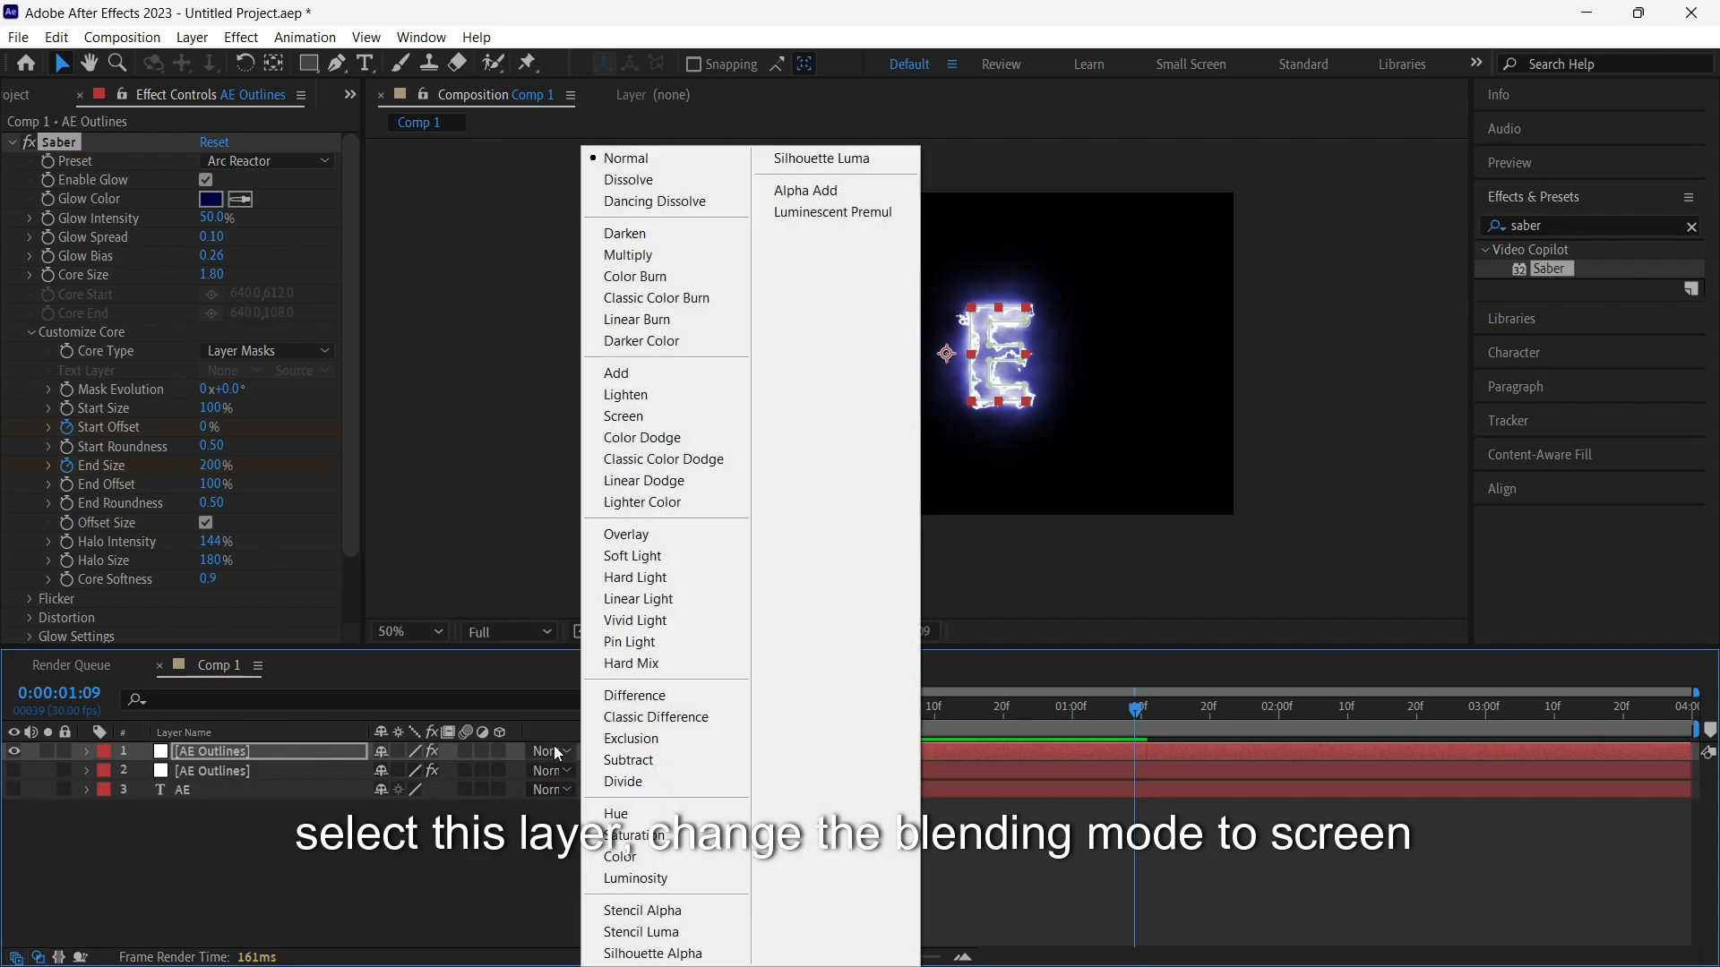
pyautogui.click(627, 417)
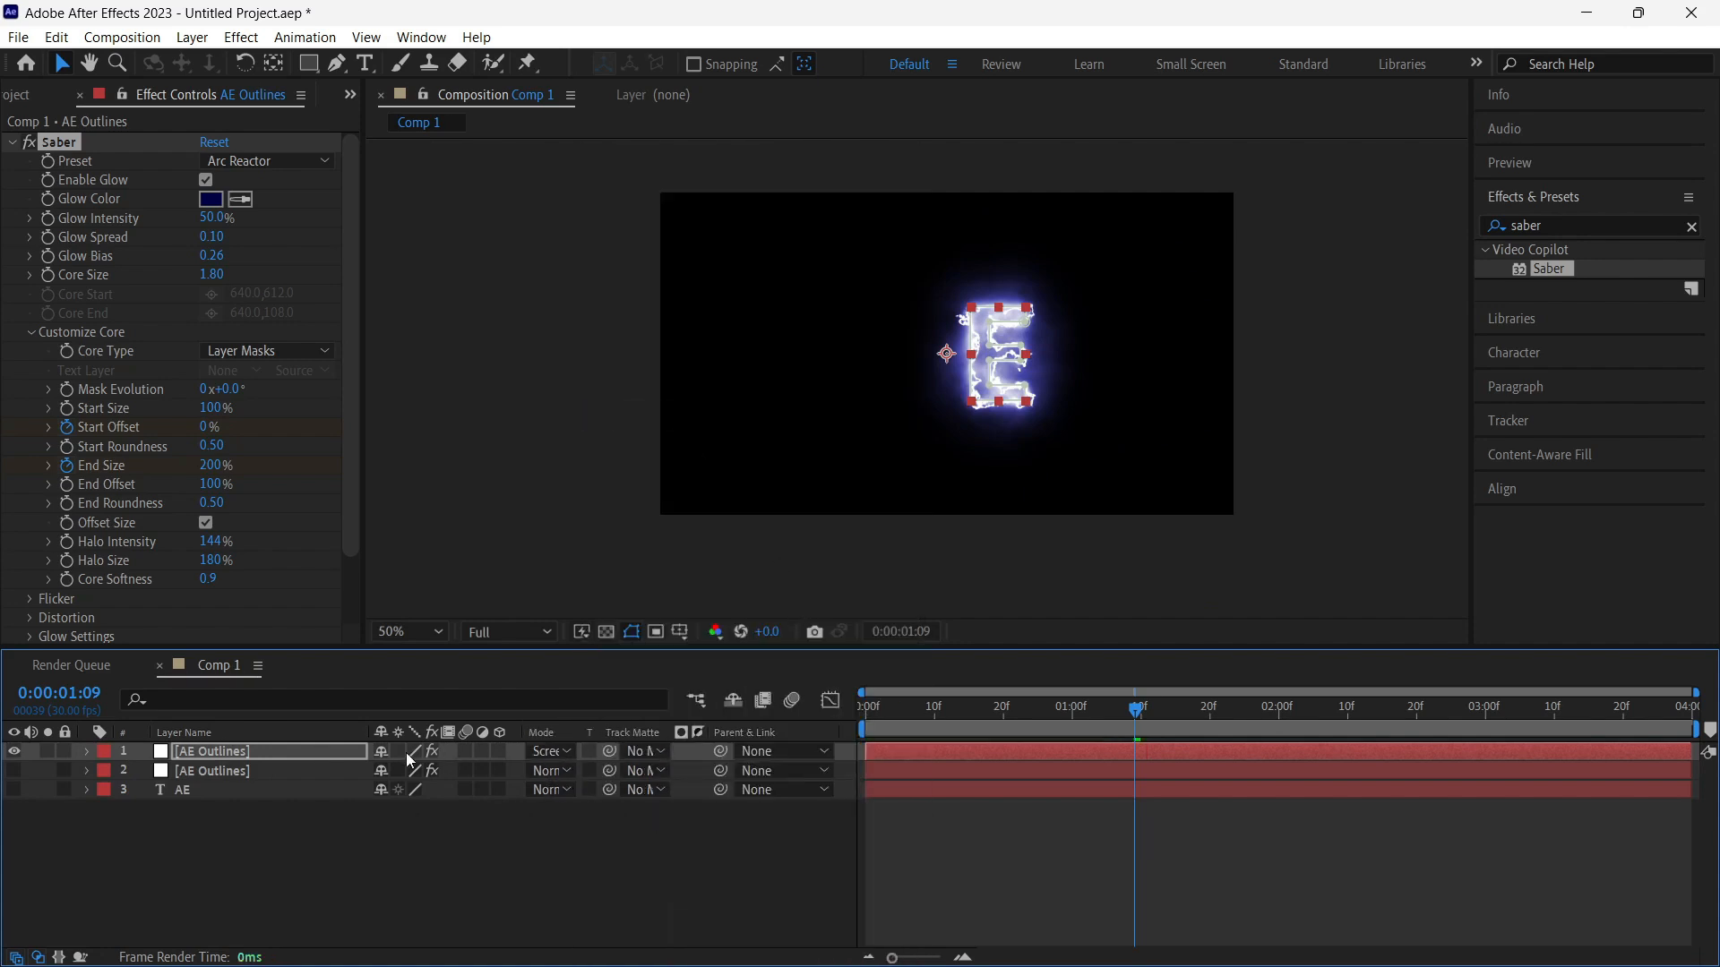
pyautogui.click(14, 771)
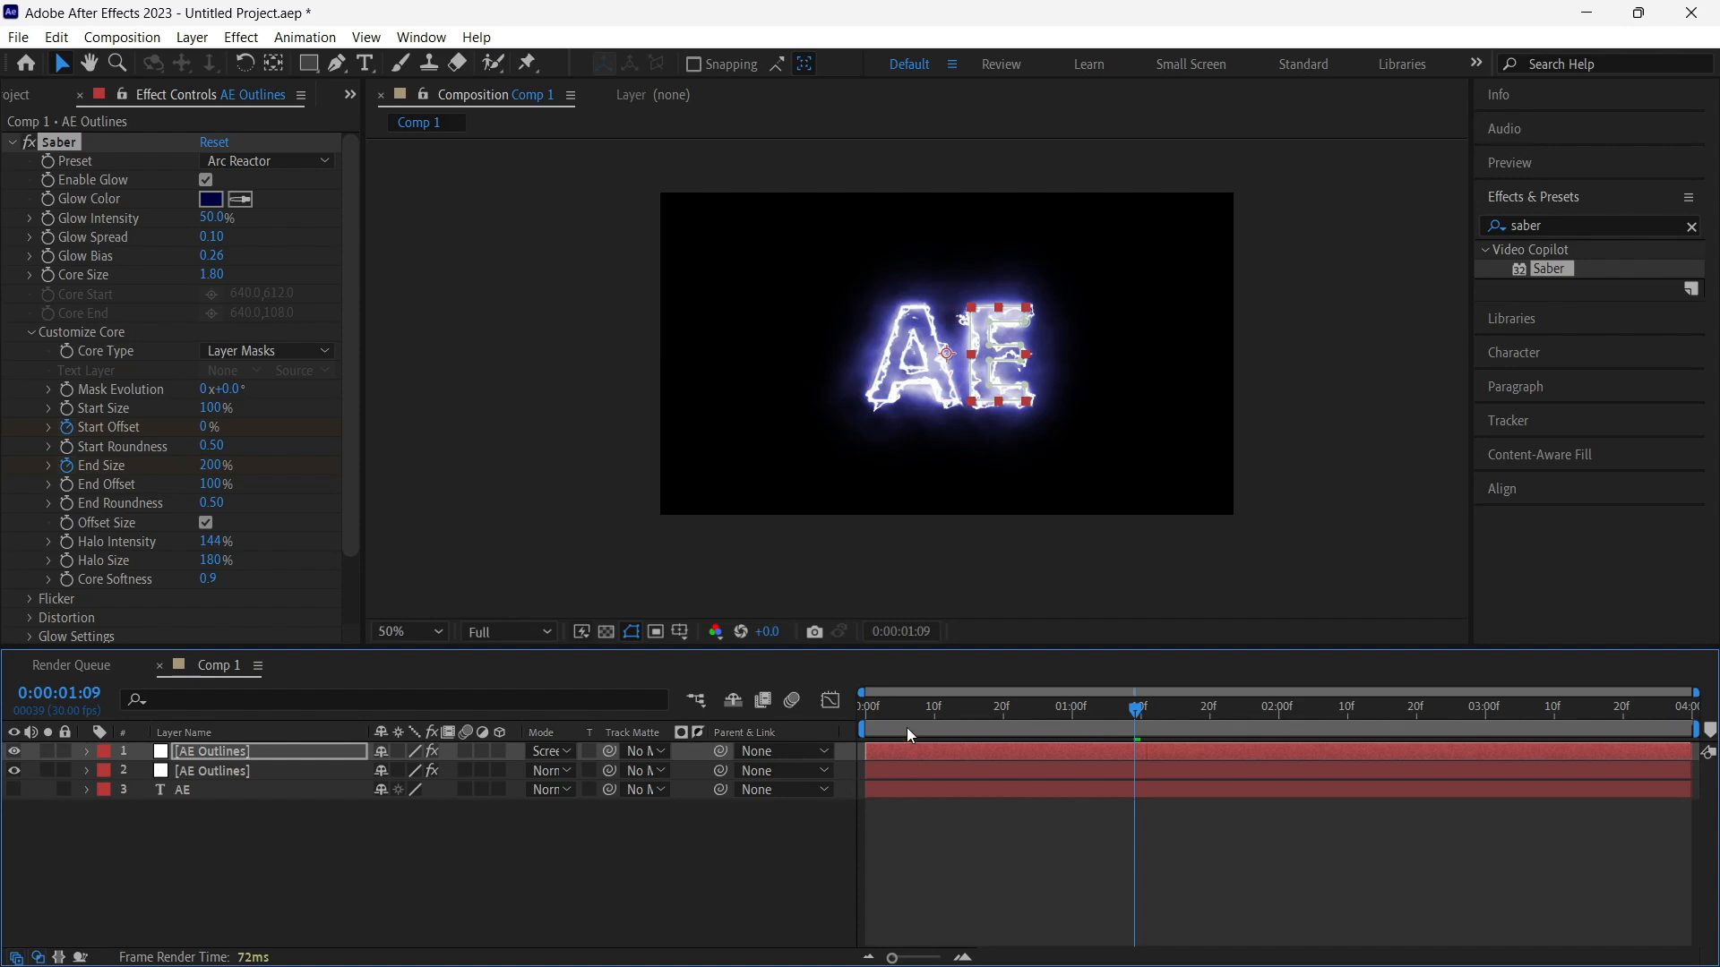
# Step: Play the animation of both letters together from the first frame, stopping after about one second
pyautogui.click(865, 707)
pyautogui.press('space')
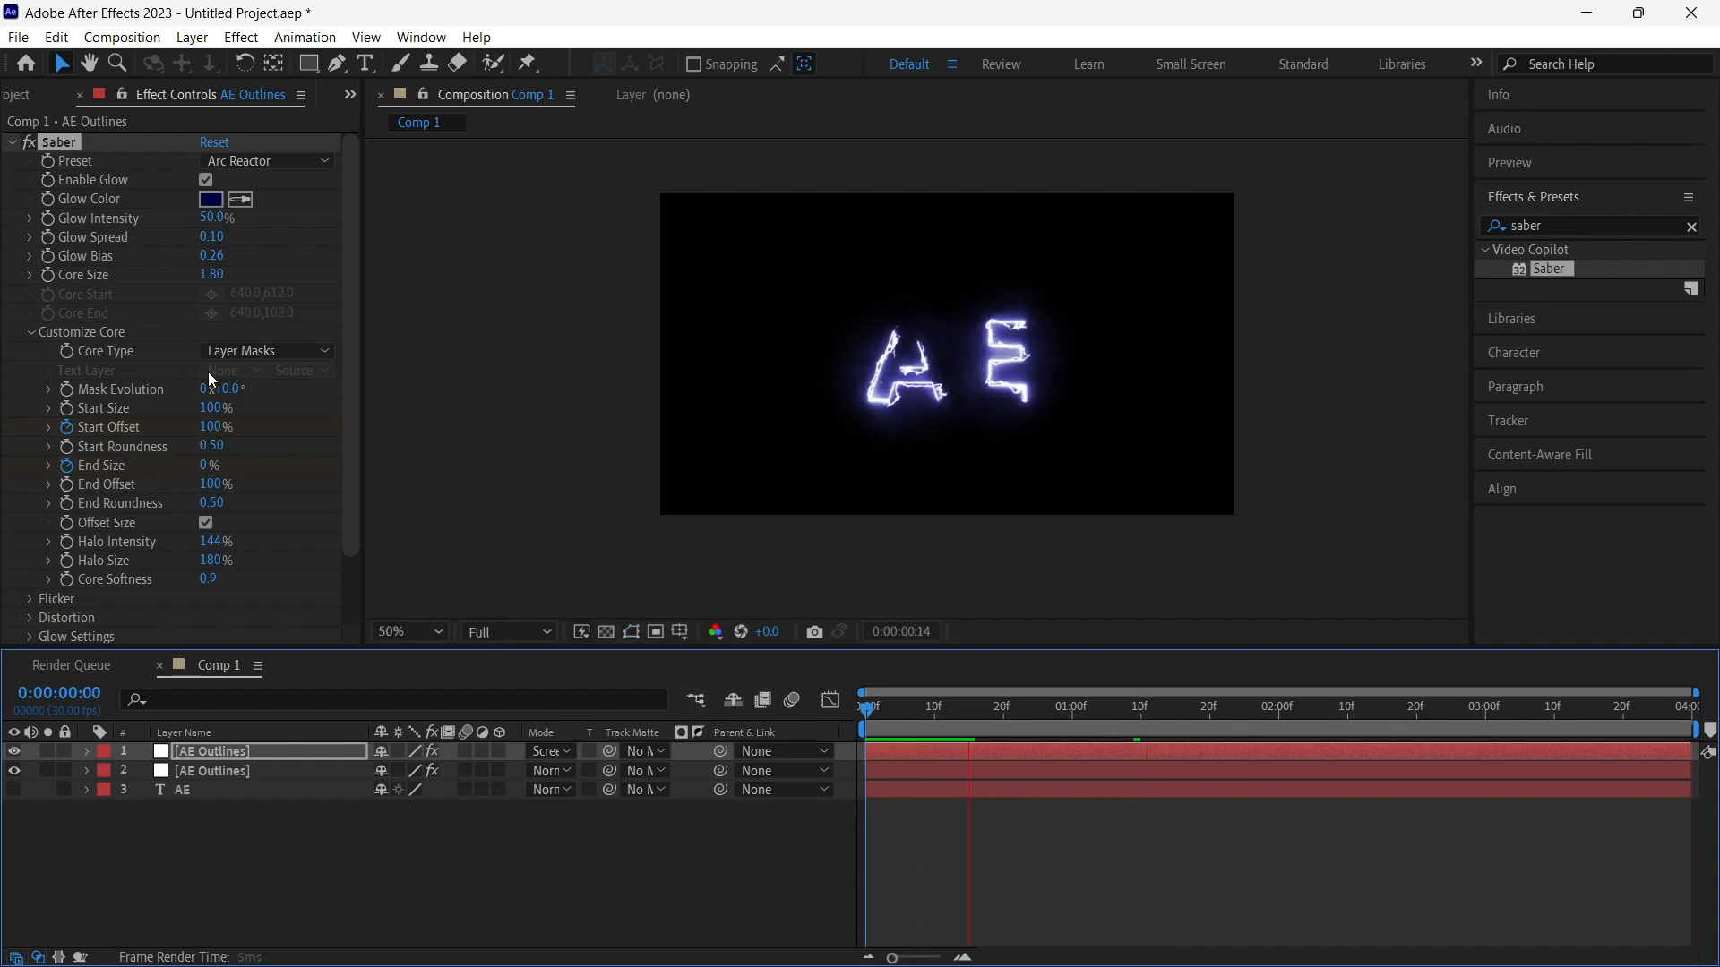
pyautogui.press('space')
# Step: Clear the effect search, create a 1280 x 720 dark blue solid, and place it beneath all other layers
pyautogui.click(1574, 225)
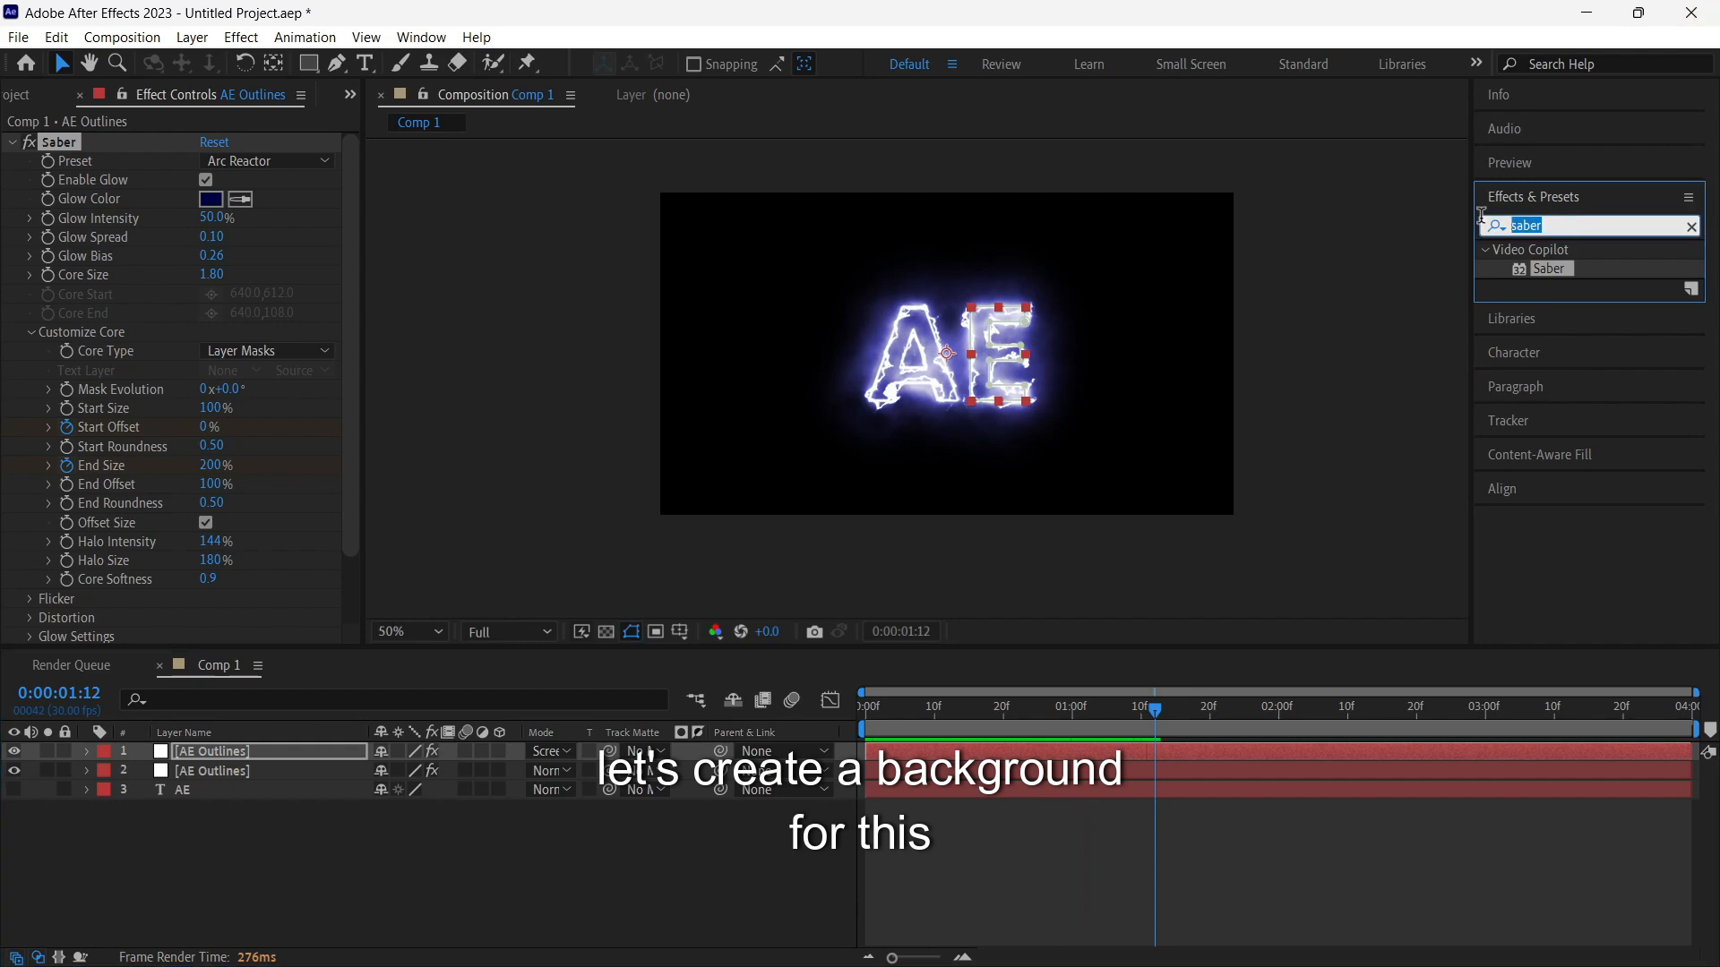
pyautogui.press('BackSpace')
pyautogui.rightClick(346, 880)
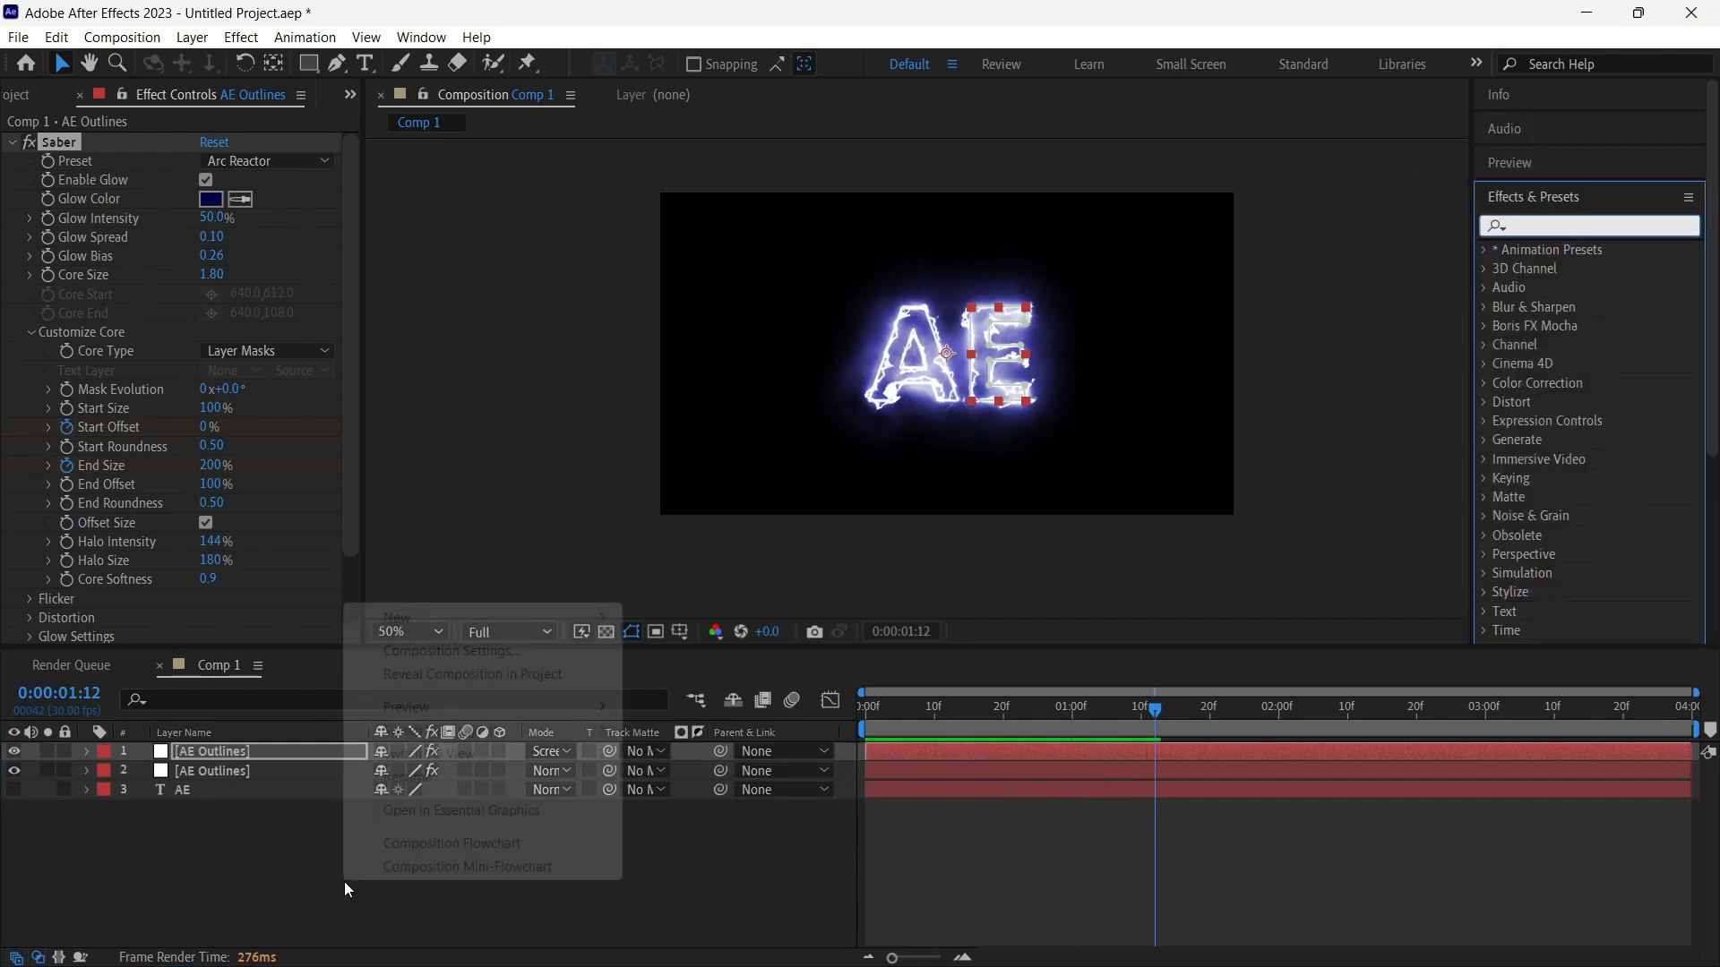
pyautogui.moveTo(430, 624)
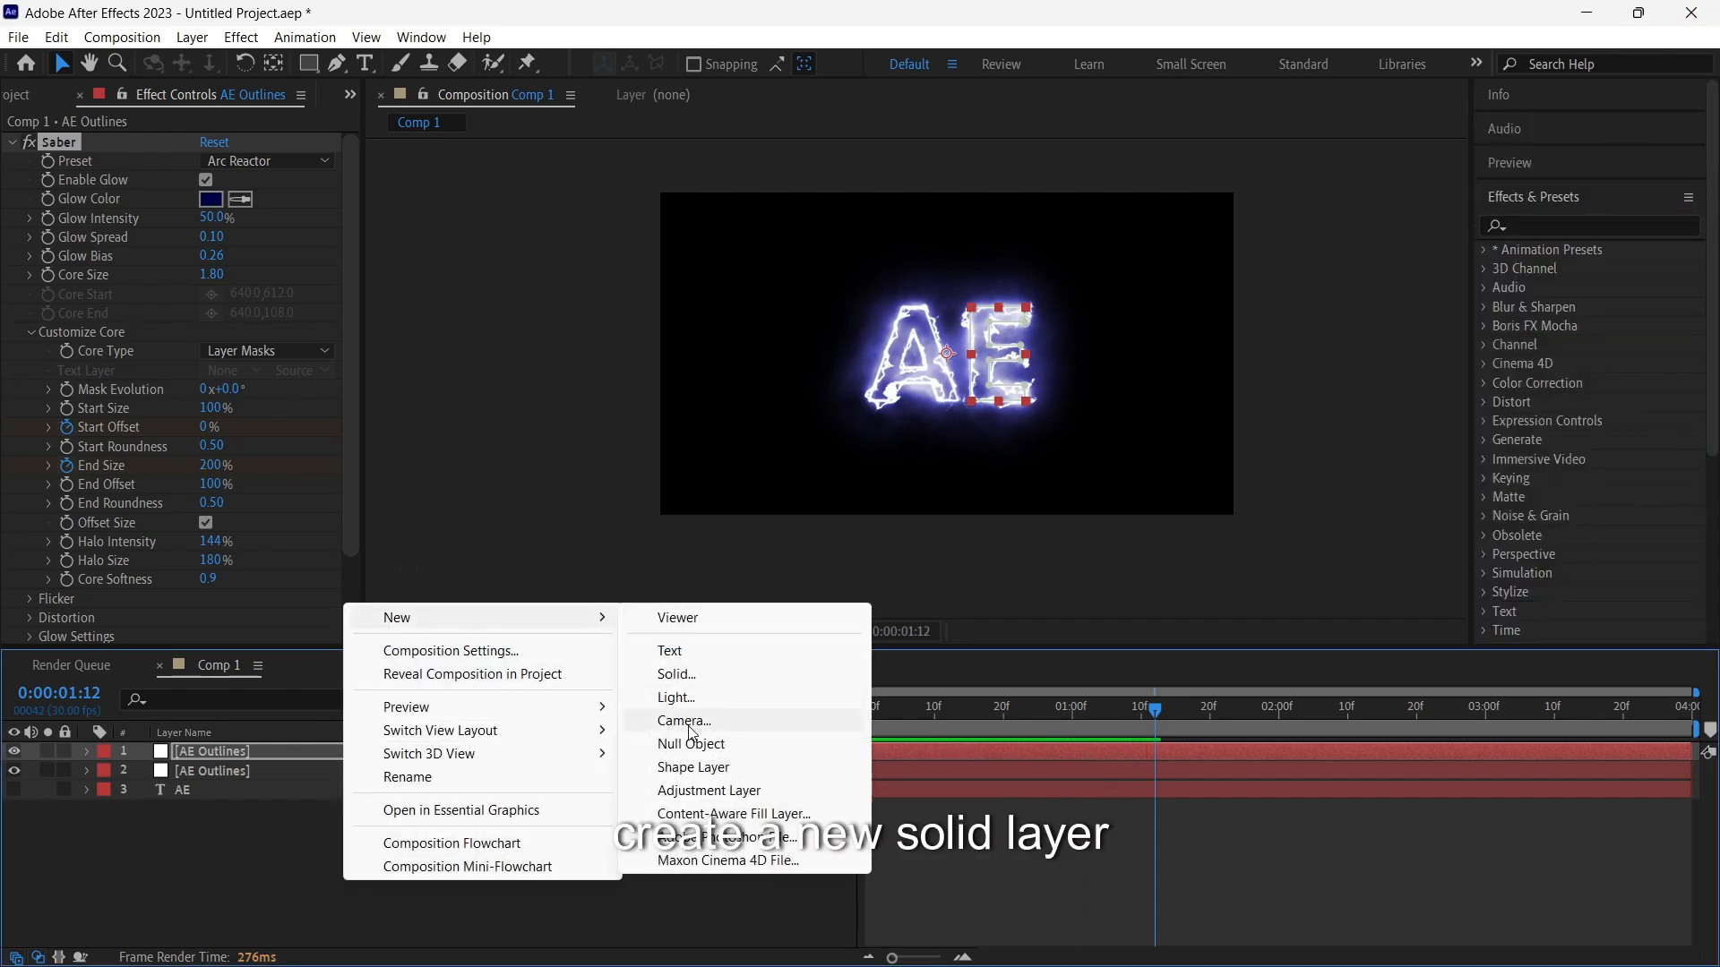
pyautogui.click(676, 674)
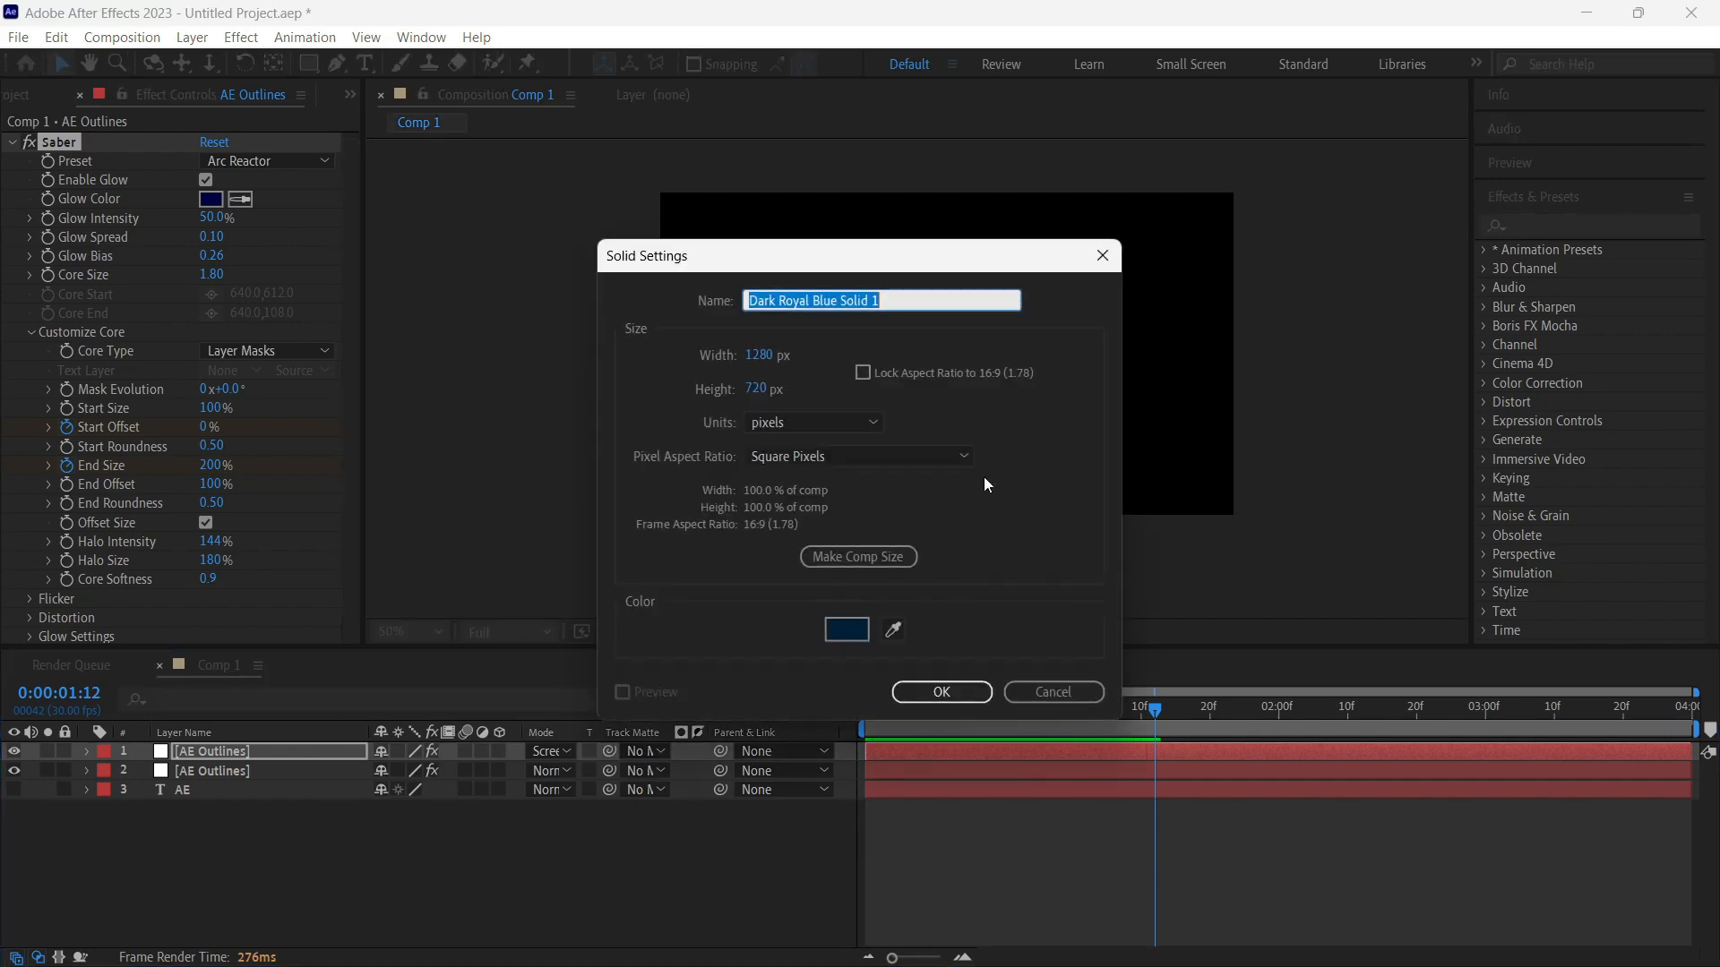
pyautogui.click(940, 690)
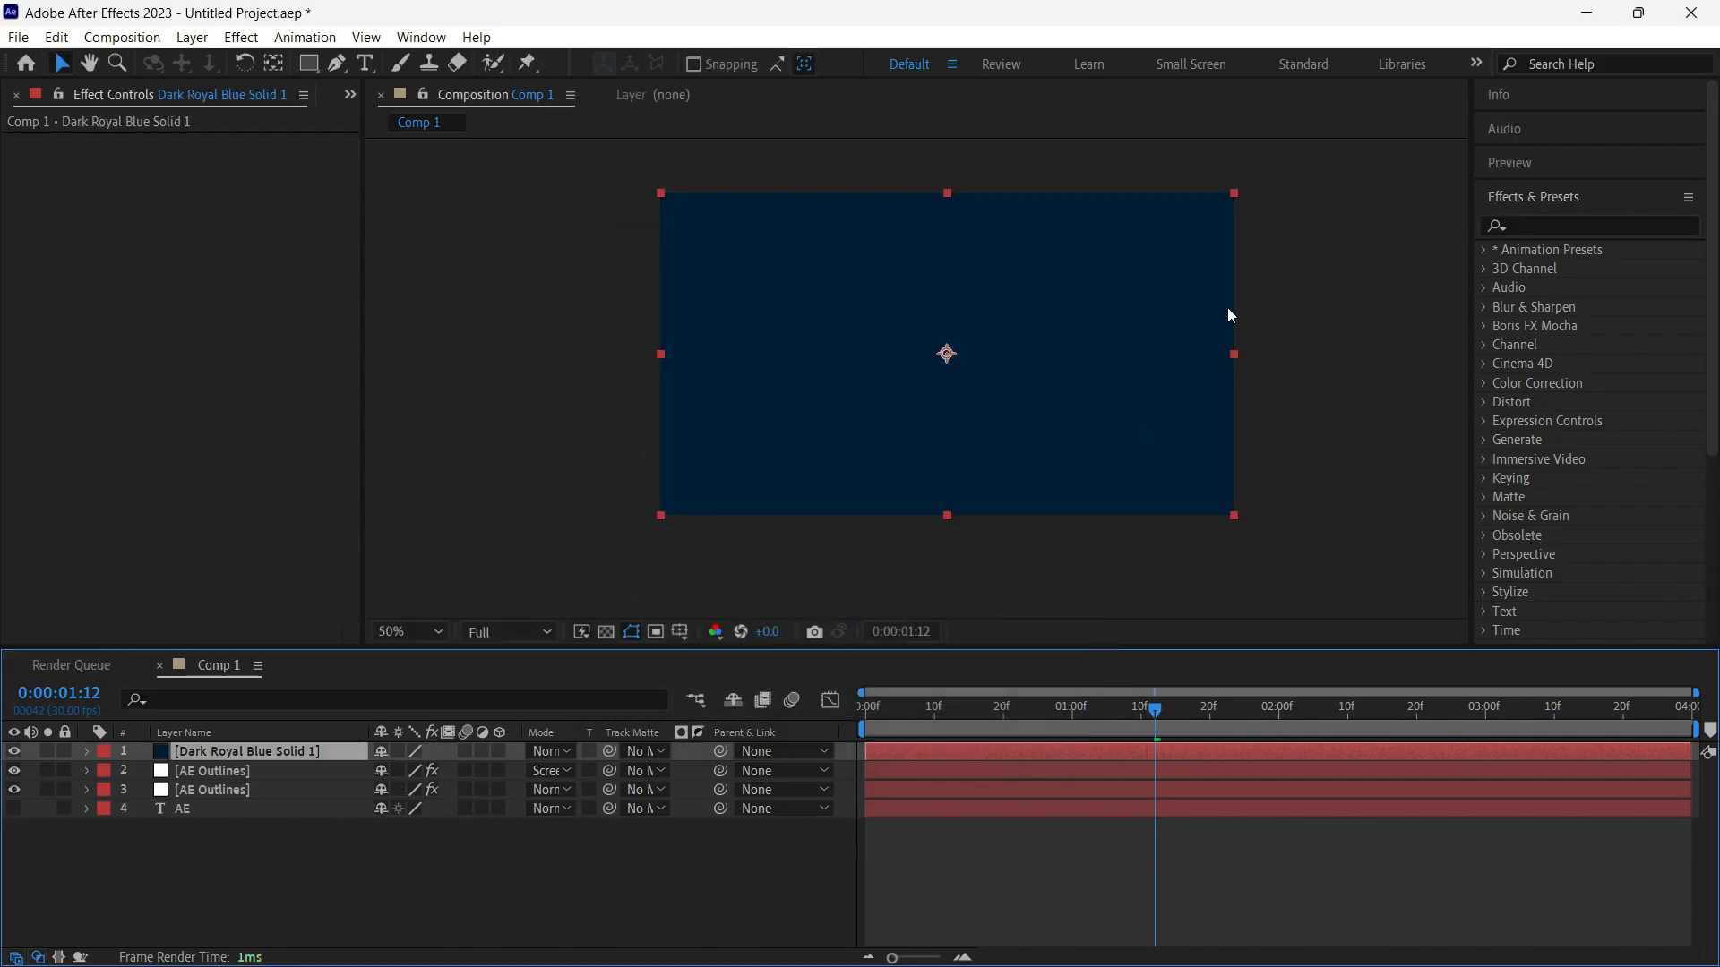
pyautogui.moveTo(337, 754); pyautogui.dragTo(281, 837)
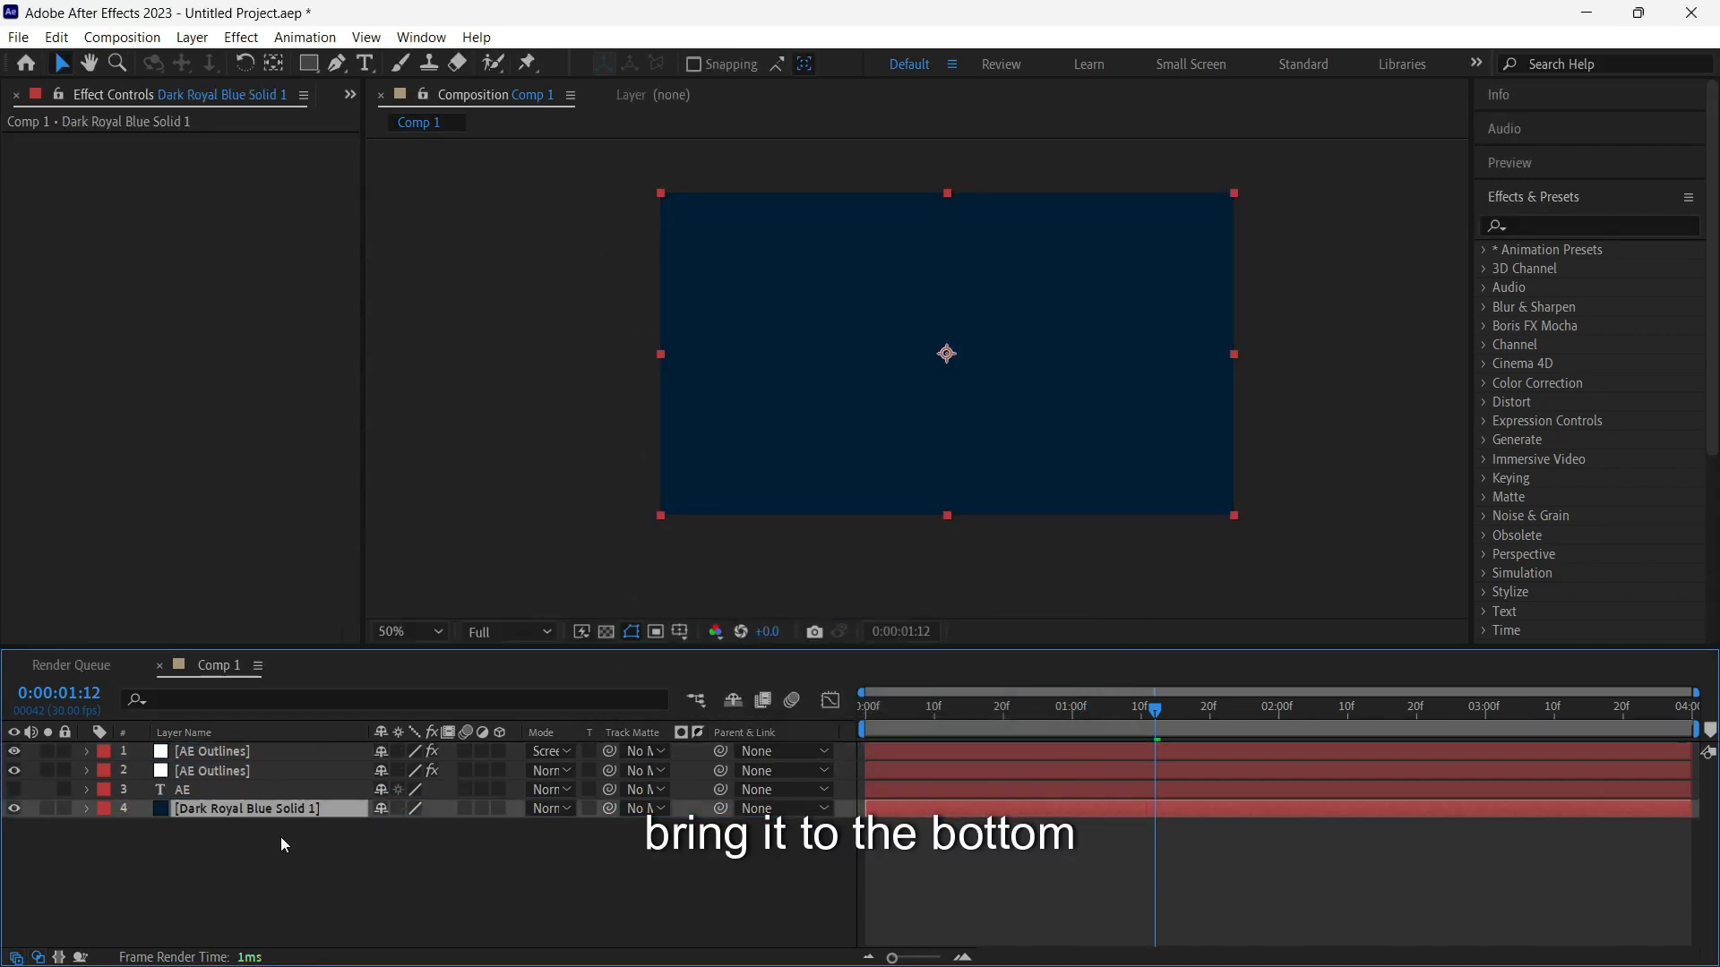
# Step: Find the Gradient Ramp effect and apply it to the dark blue background solid
pyautogui.click(1554, 224)
pyautogui.write('g')
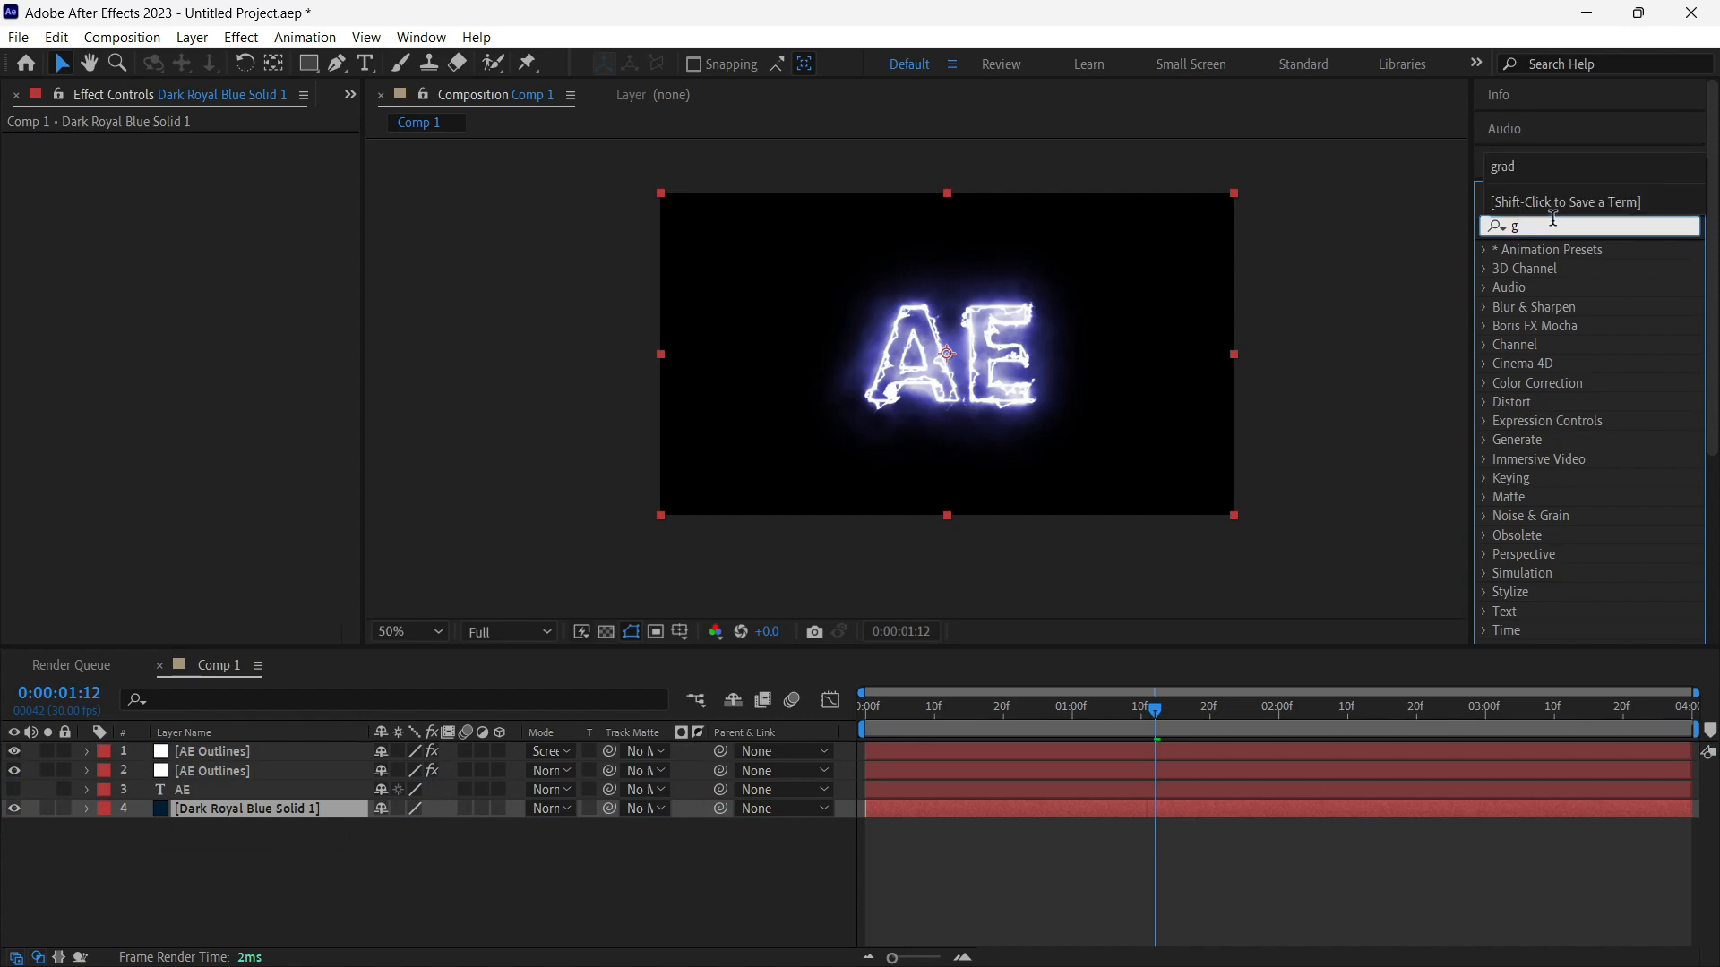
pyautogui.write('radient ramp')
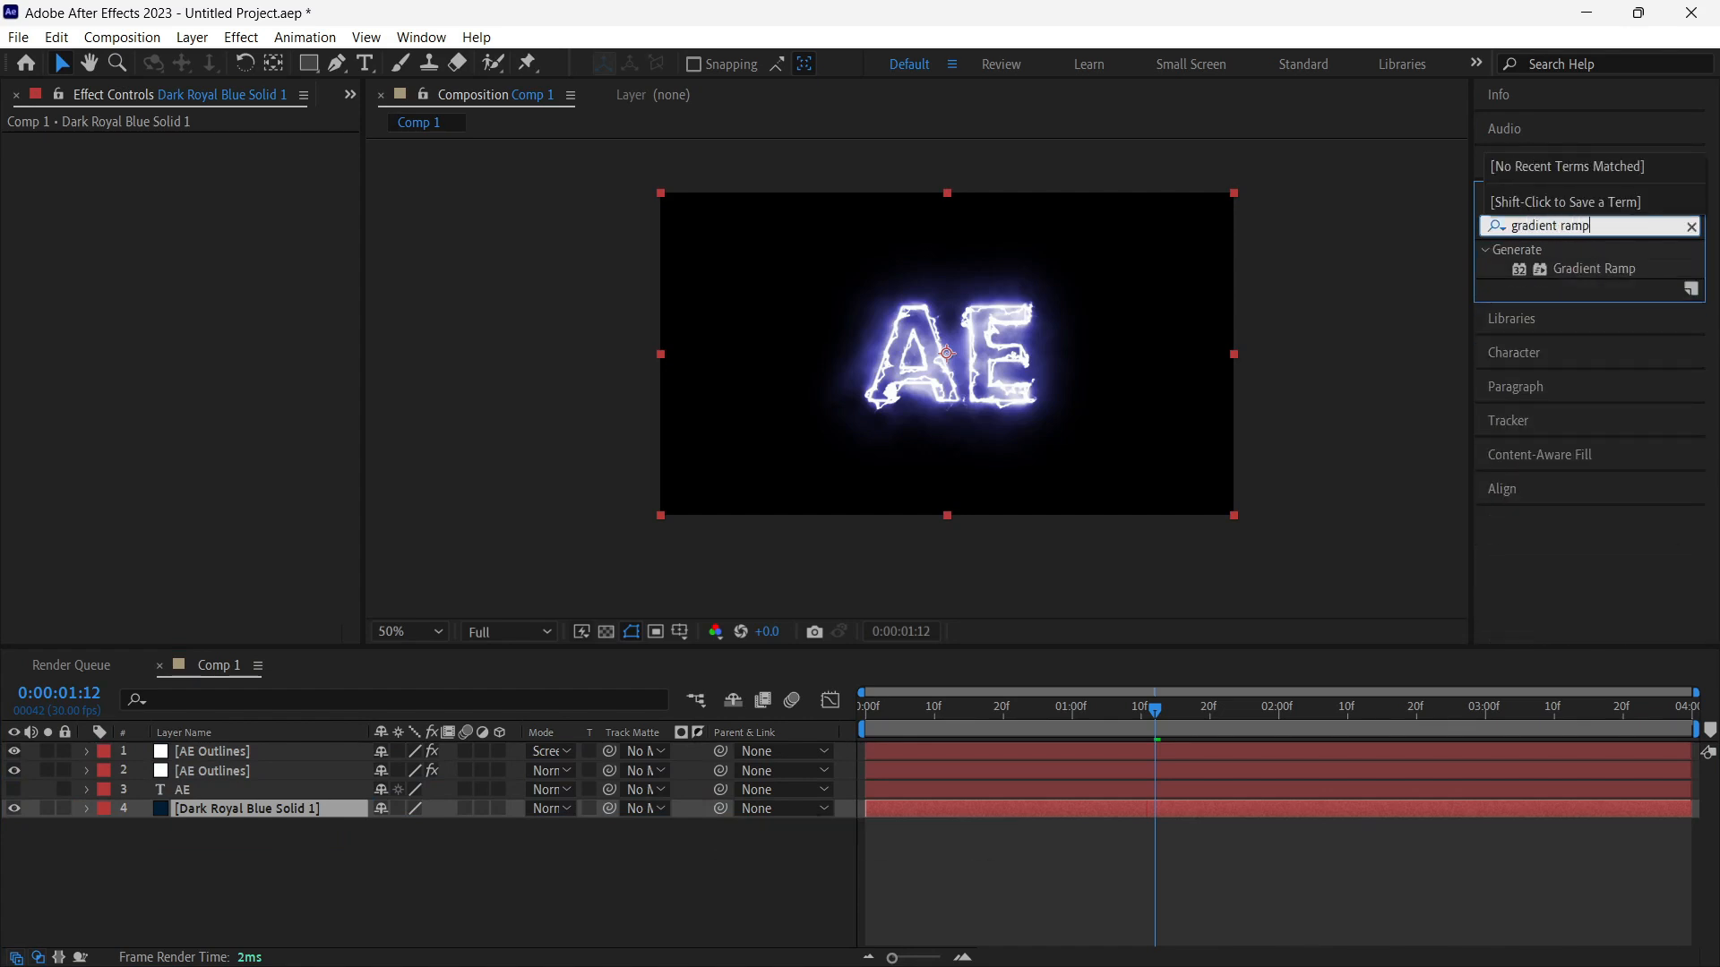
pyautogui.doubleClick(1595, 268)
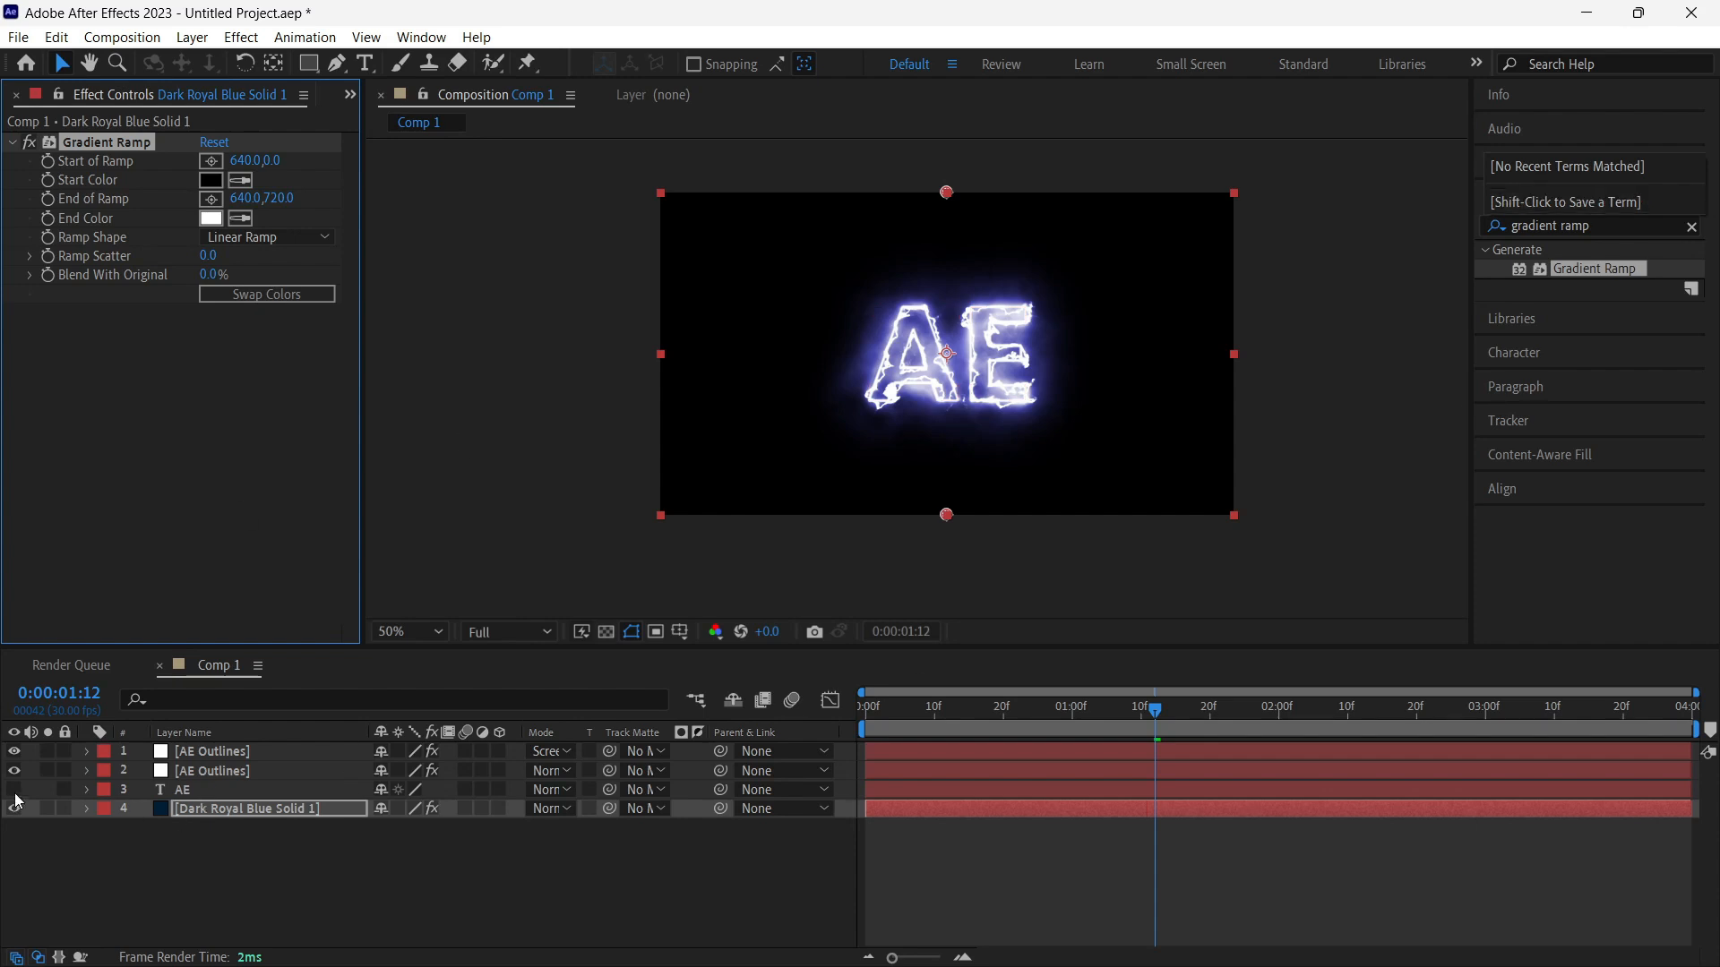
# Step: Set the letter A layer's blending mode to Screen so the background shows through it
pyautogui.click(253, 770)
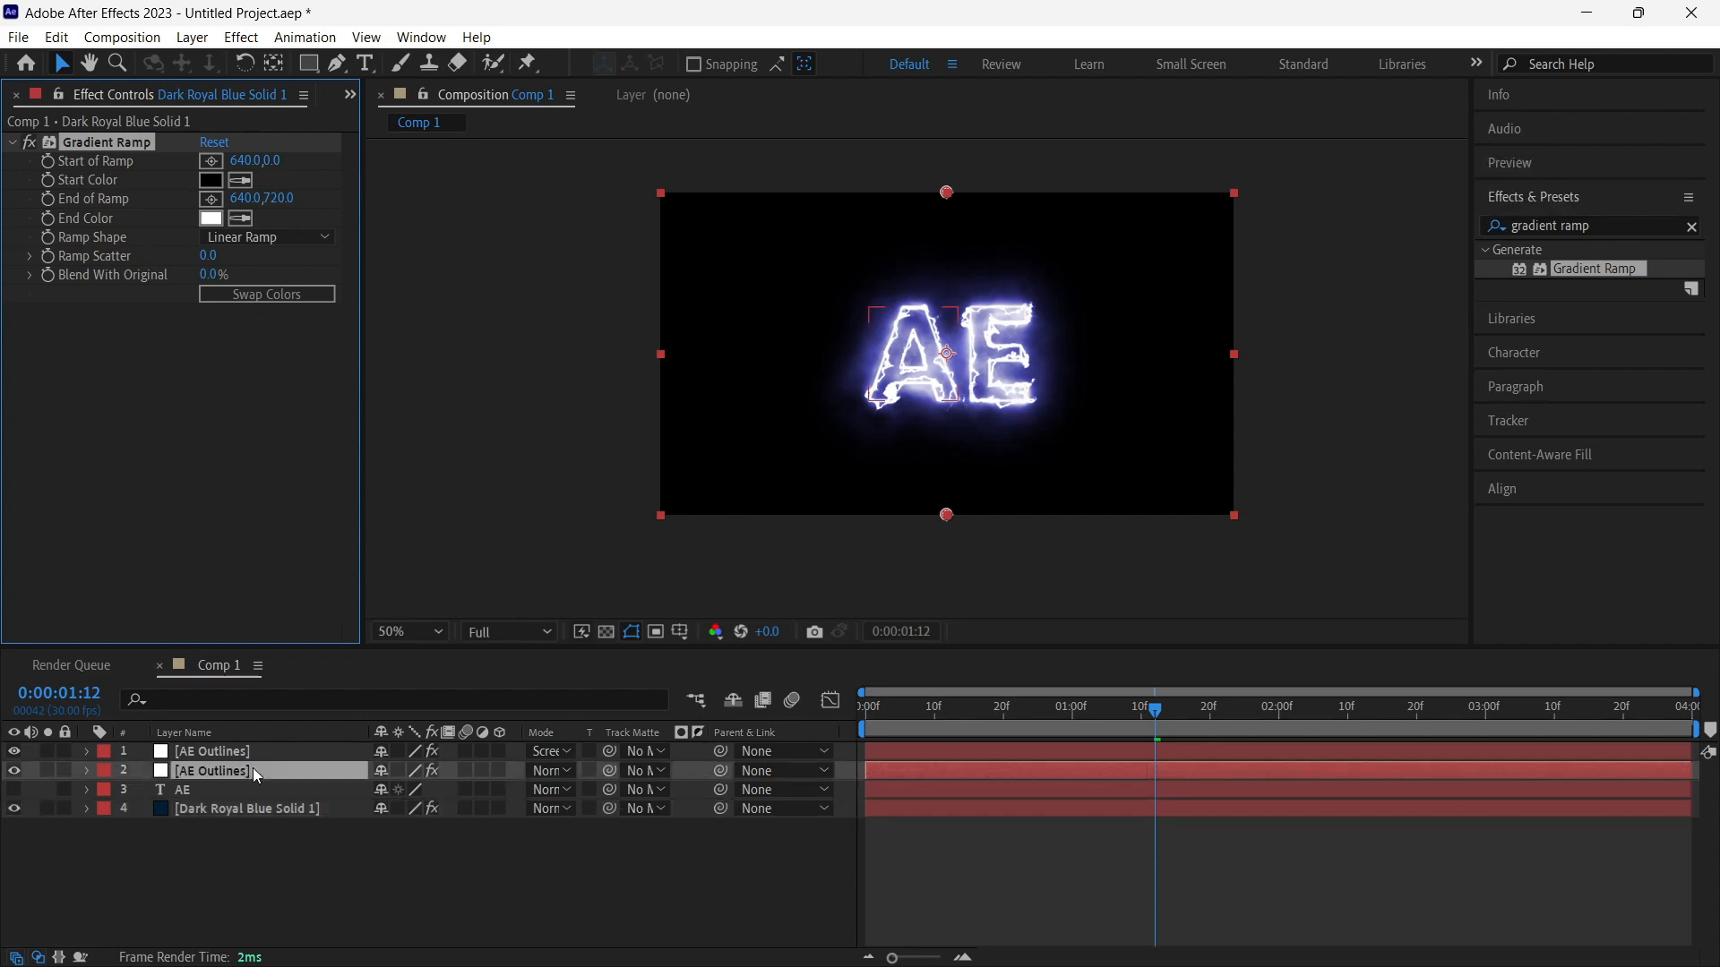
pyautogui.click(548, 771)
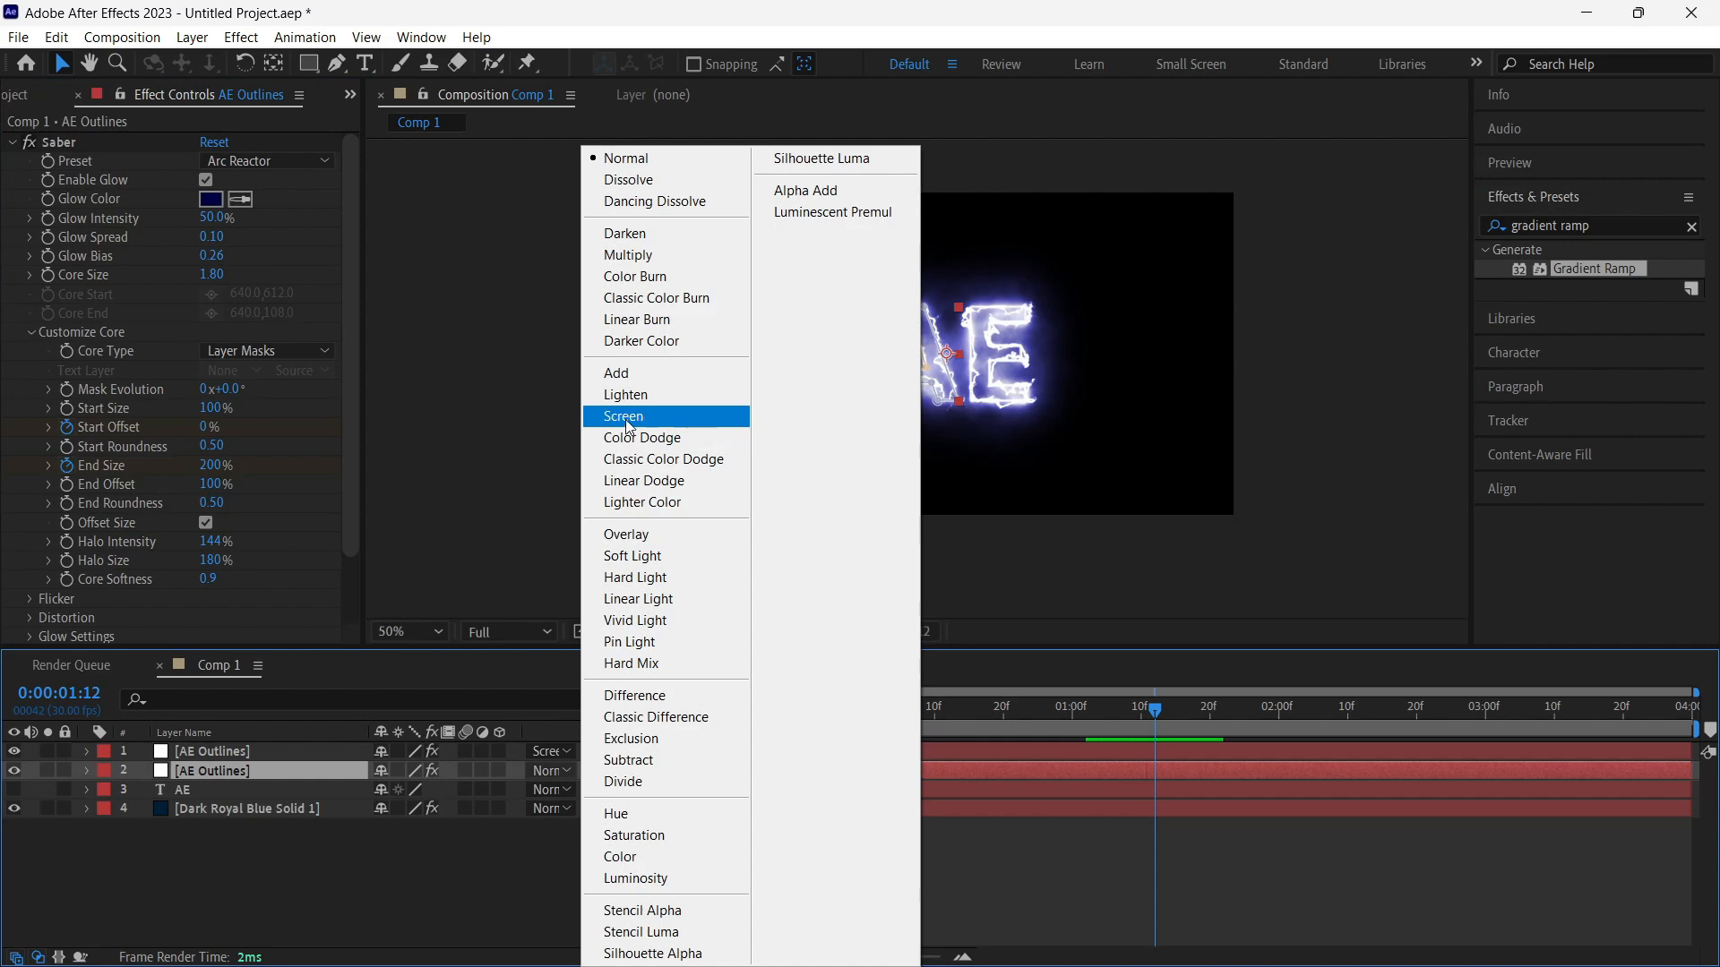
pyautogui.click(626, 415)
pyautogui.click(313, 902)
# Step: Set the background's Gradient Ramp Start Color to 000048 and End Color to about 000063
pyautogui.click(291, 809)
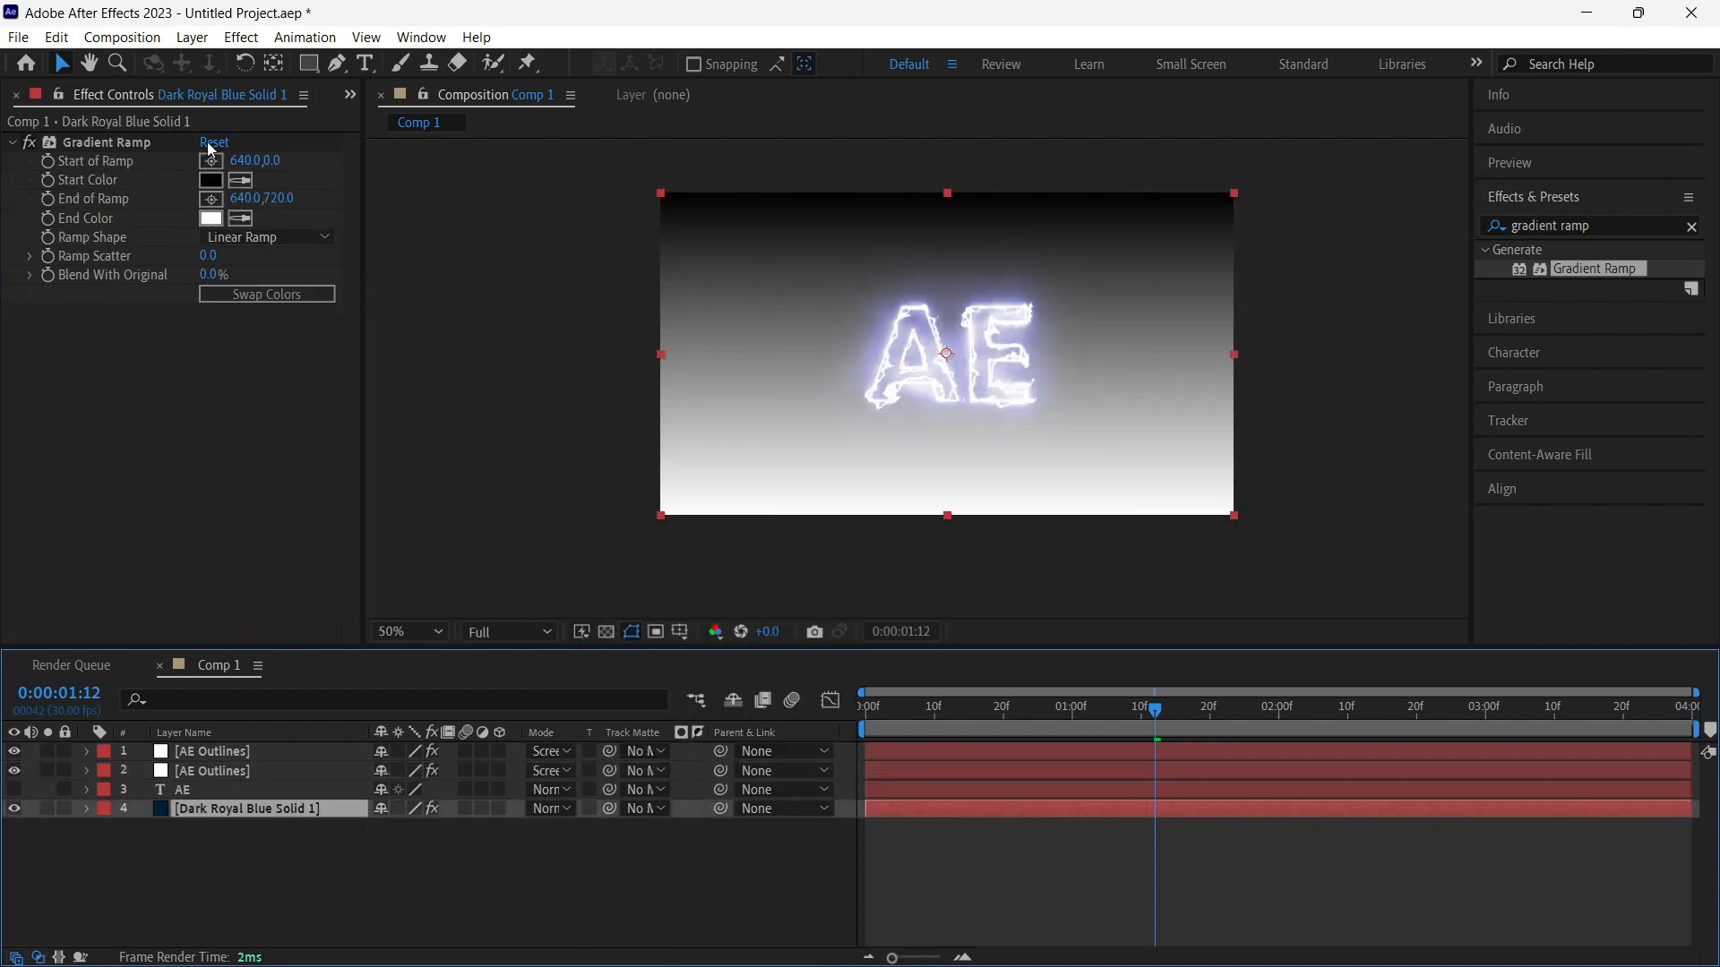
pyautogui.click(210, 182)
pyautogui.write('000048')
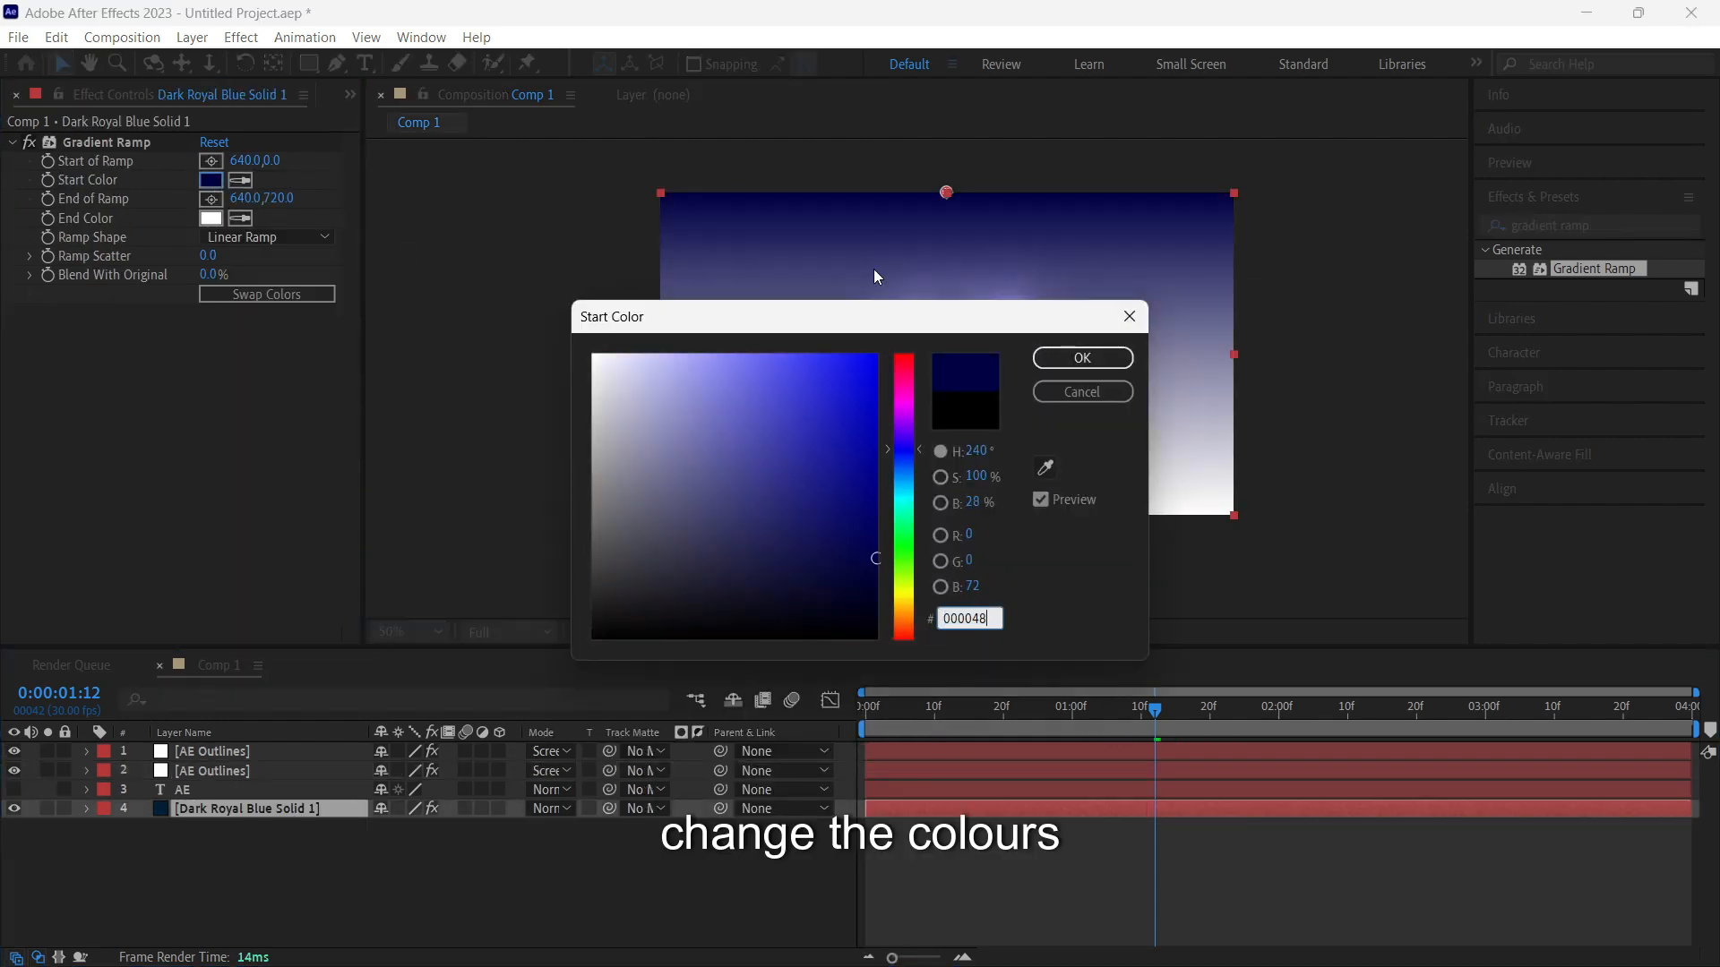
pyautogui.click(1066, 360)
pyautogui.click(211, 218)
pyautogui.write('000048')
pyautogui.moveTo(873, 548); pyautogui.dragTo(889, 531)
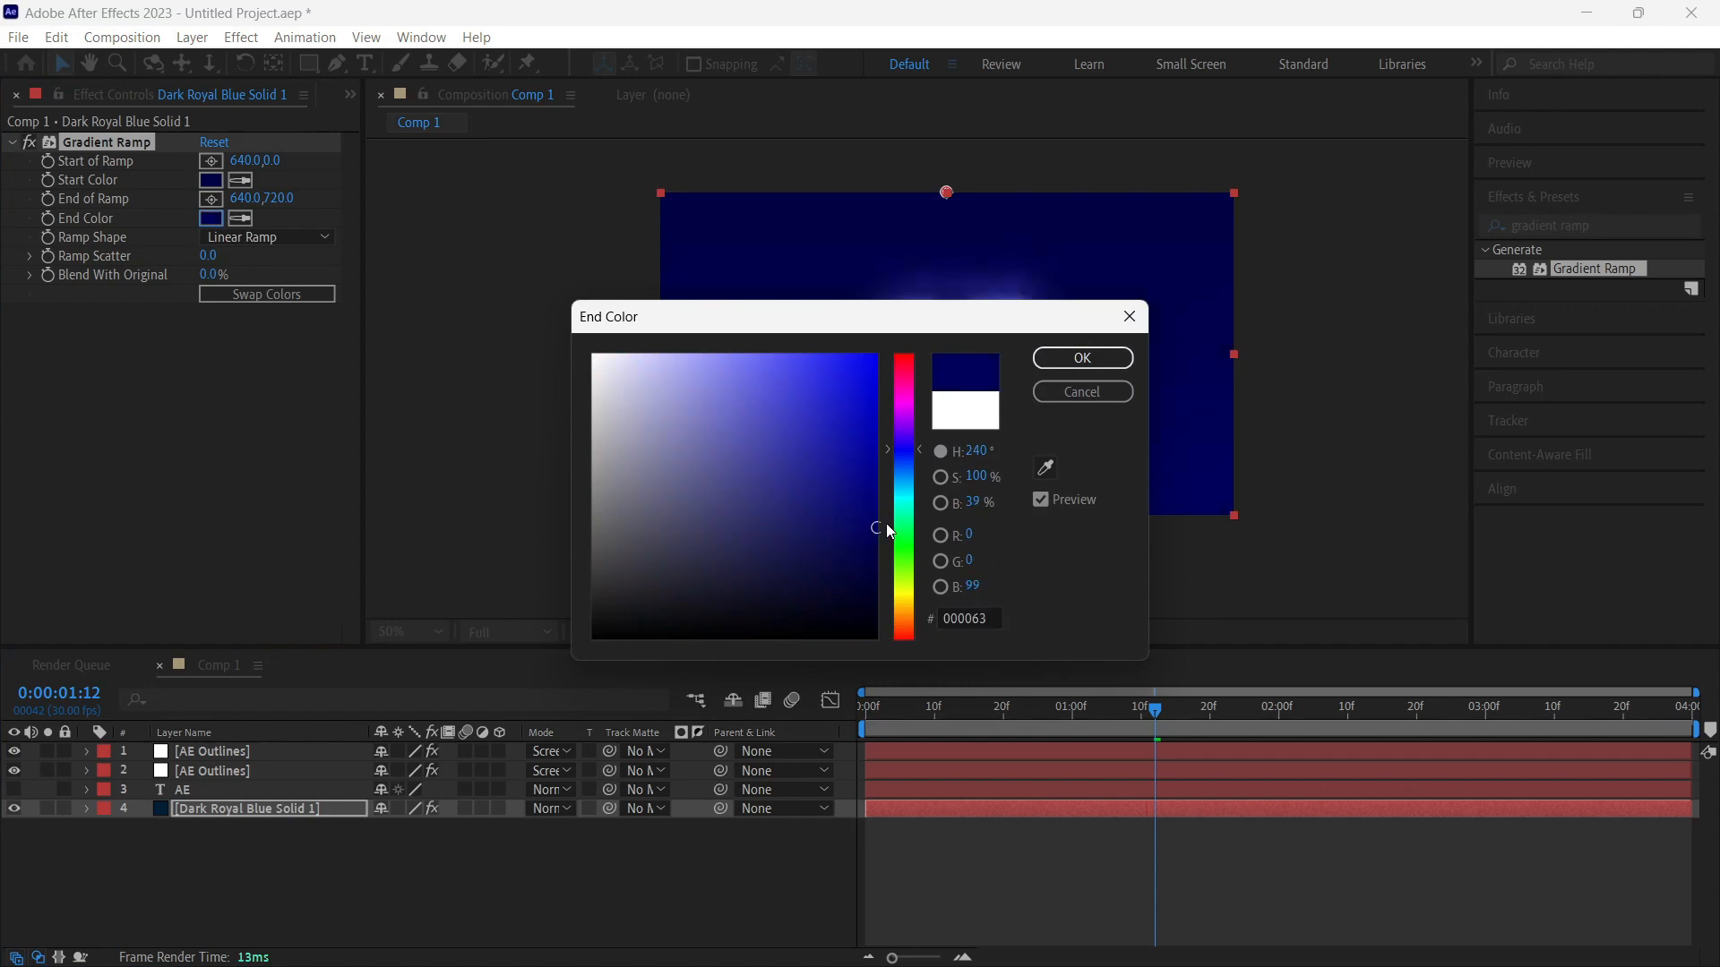
pyautogui.click(1082, 358)
# Step: Change the Ramp Shape to Radial Ramp and move the Start of Ramp to the composition's centre, about 634, 354
pyautogui.click(251, 238)
pyautogui.click(255, 284)
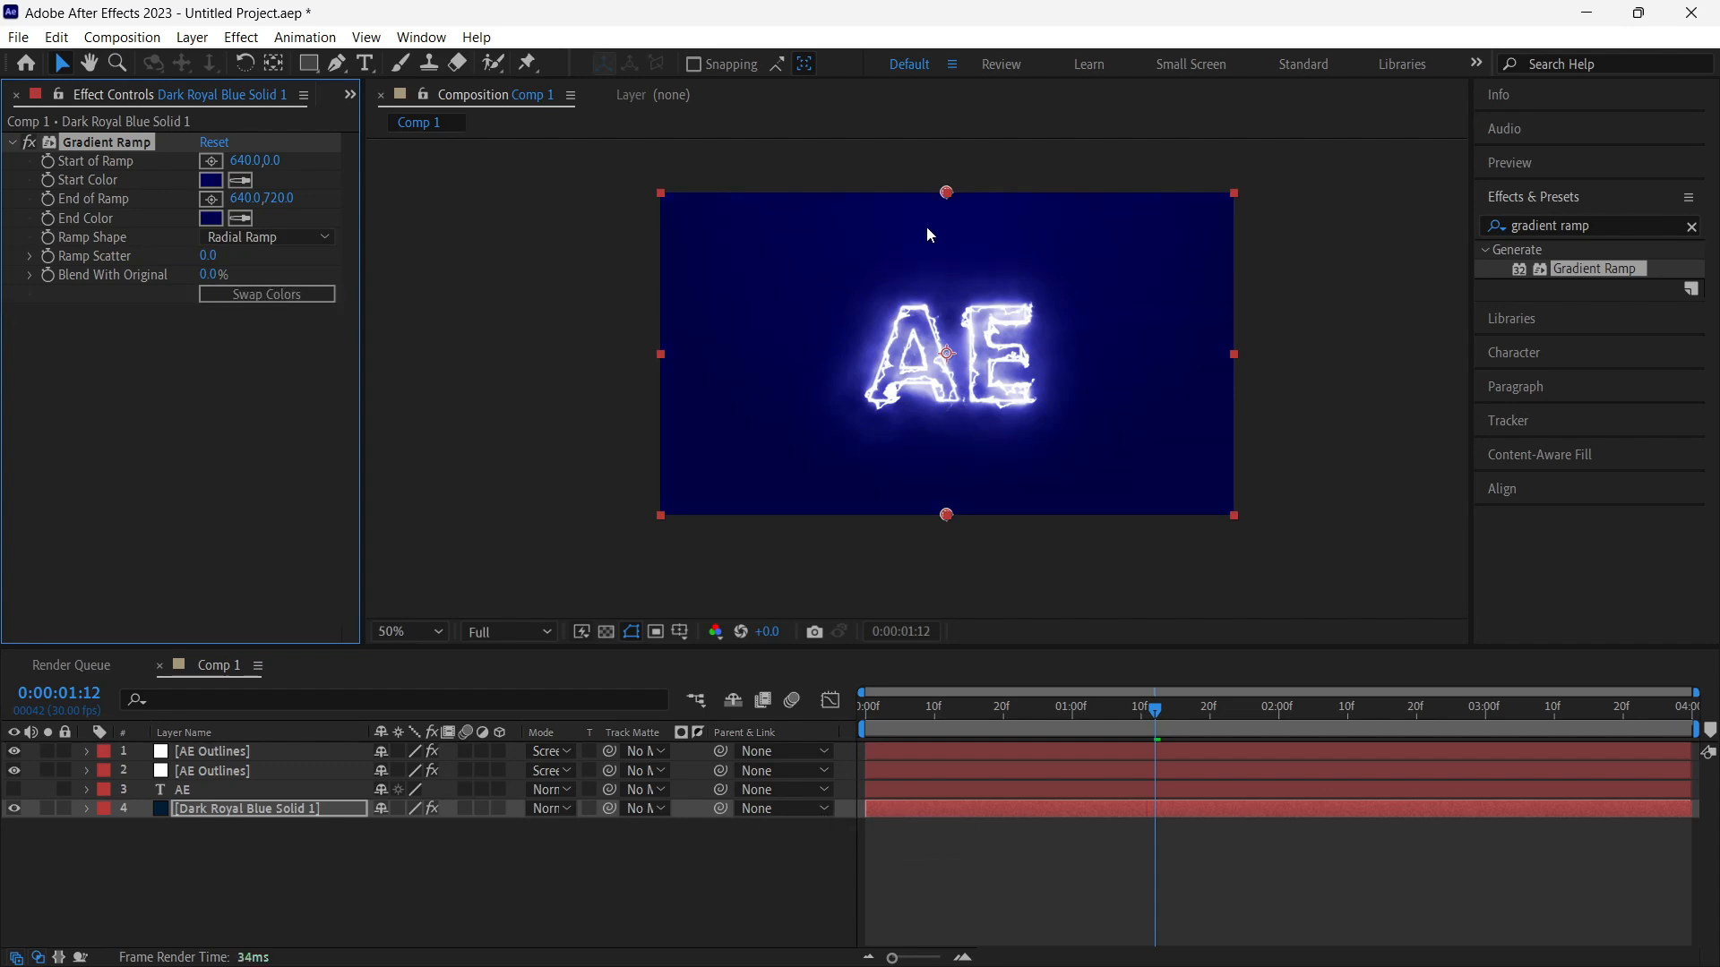
pyautogui.moveTo(946, 194); pyautogui.dragTo(946, 360)
pyautogui.click(210, 218)
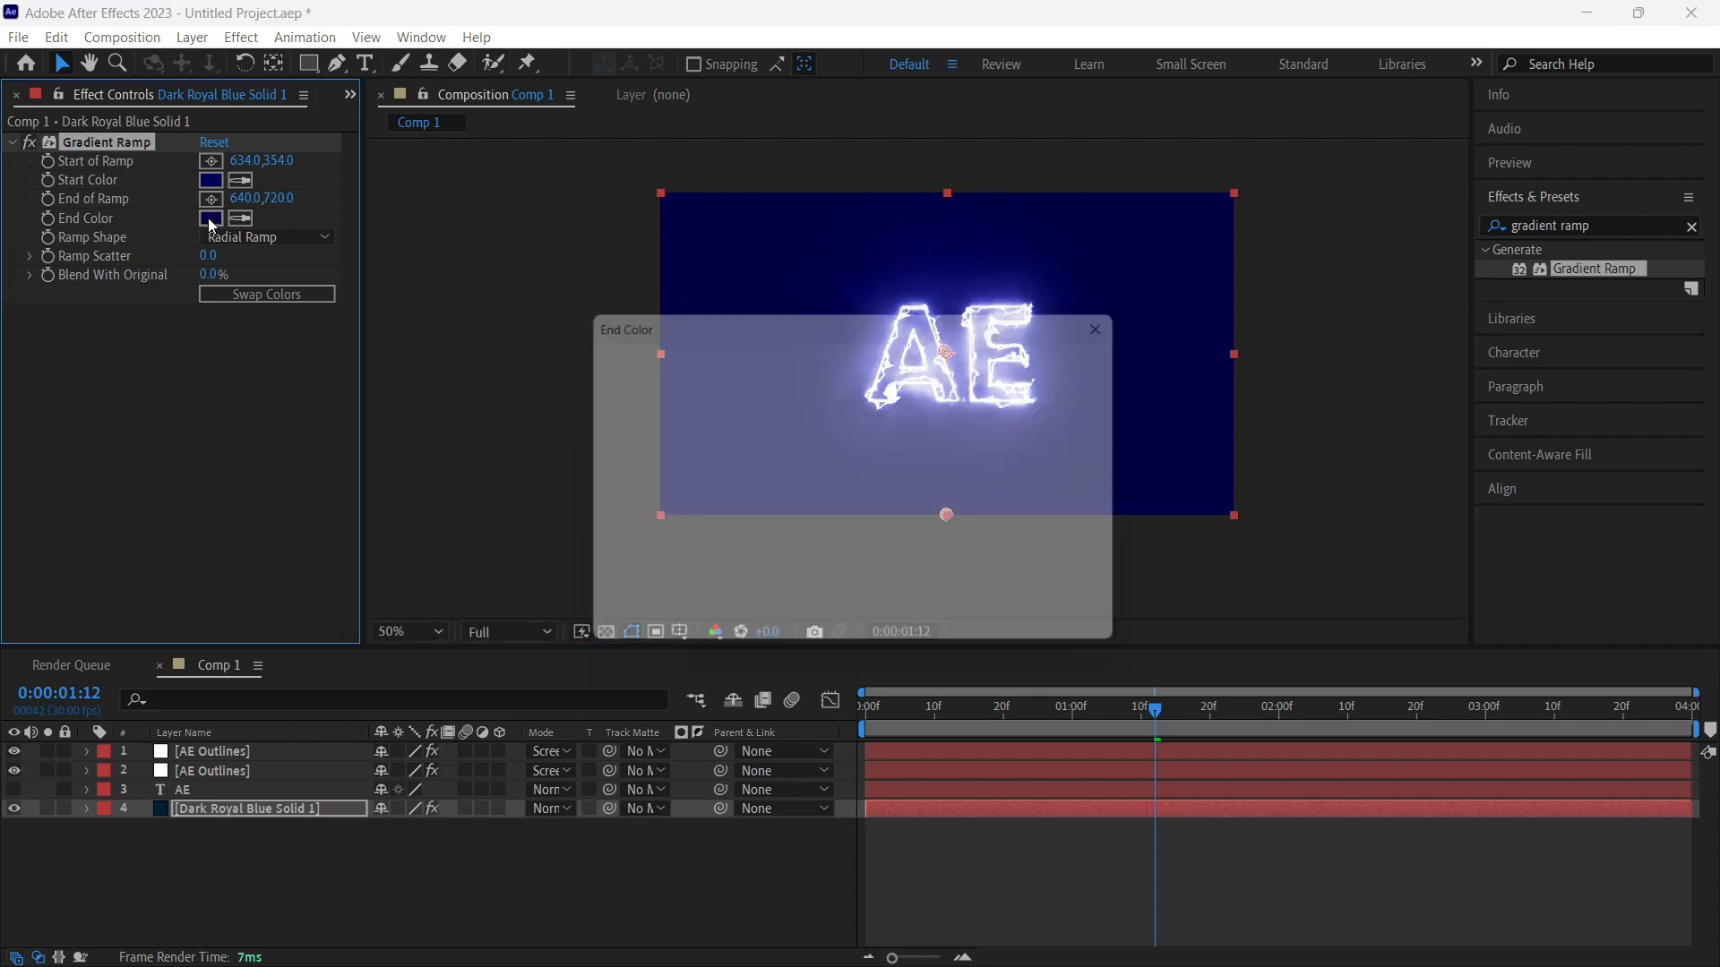
pyautogui.moveTo(876, 559); pyautogui.dragTo(880, 503)
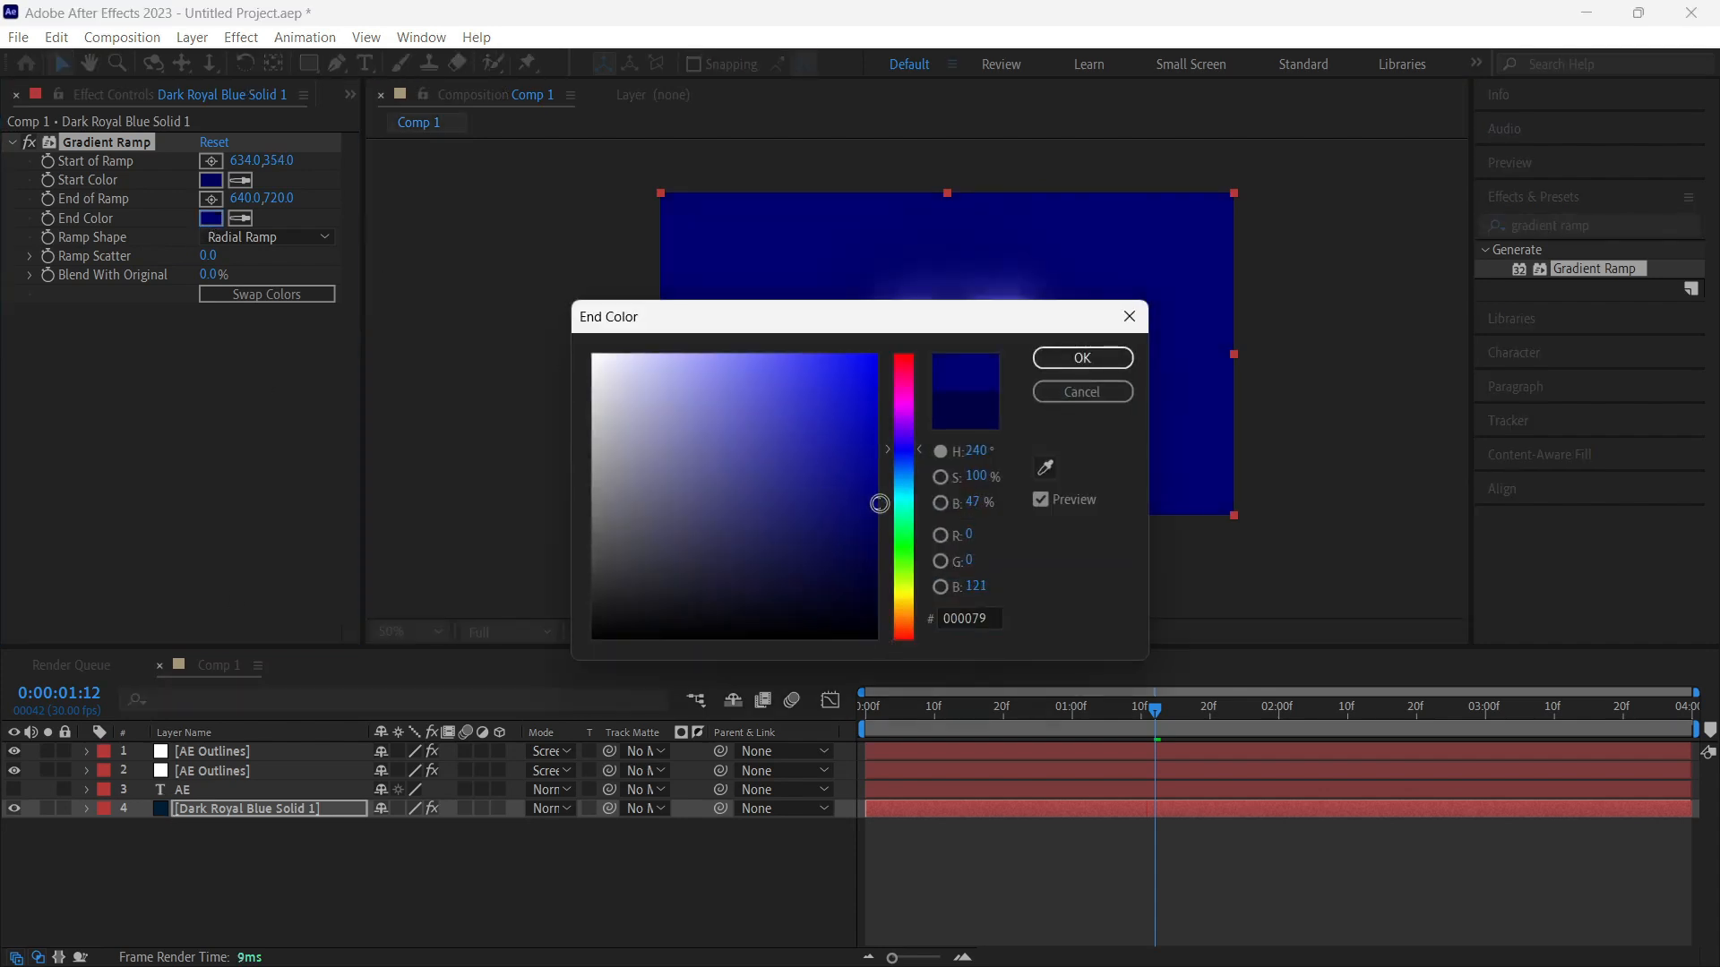
pyautogui.click(1115, 391)
# Step: Set the Gradient Ramp's Start Color to a light periwinkle blue for a brighter glow behind the letters
pyautogui.click(210, 180)
pyautogui.moveTo(873, 488); pyautogui.dragTo(876, 476)
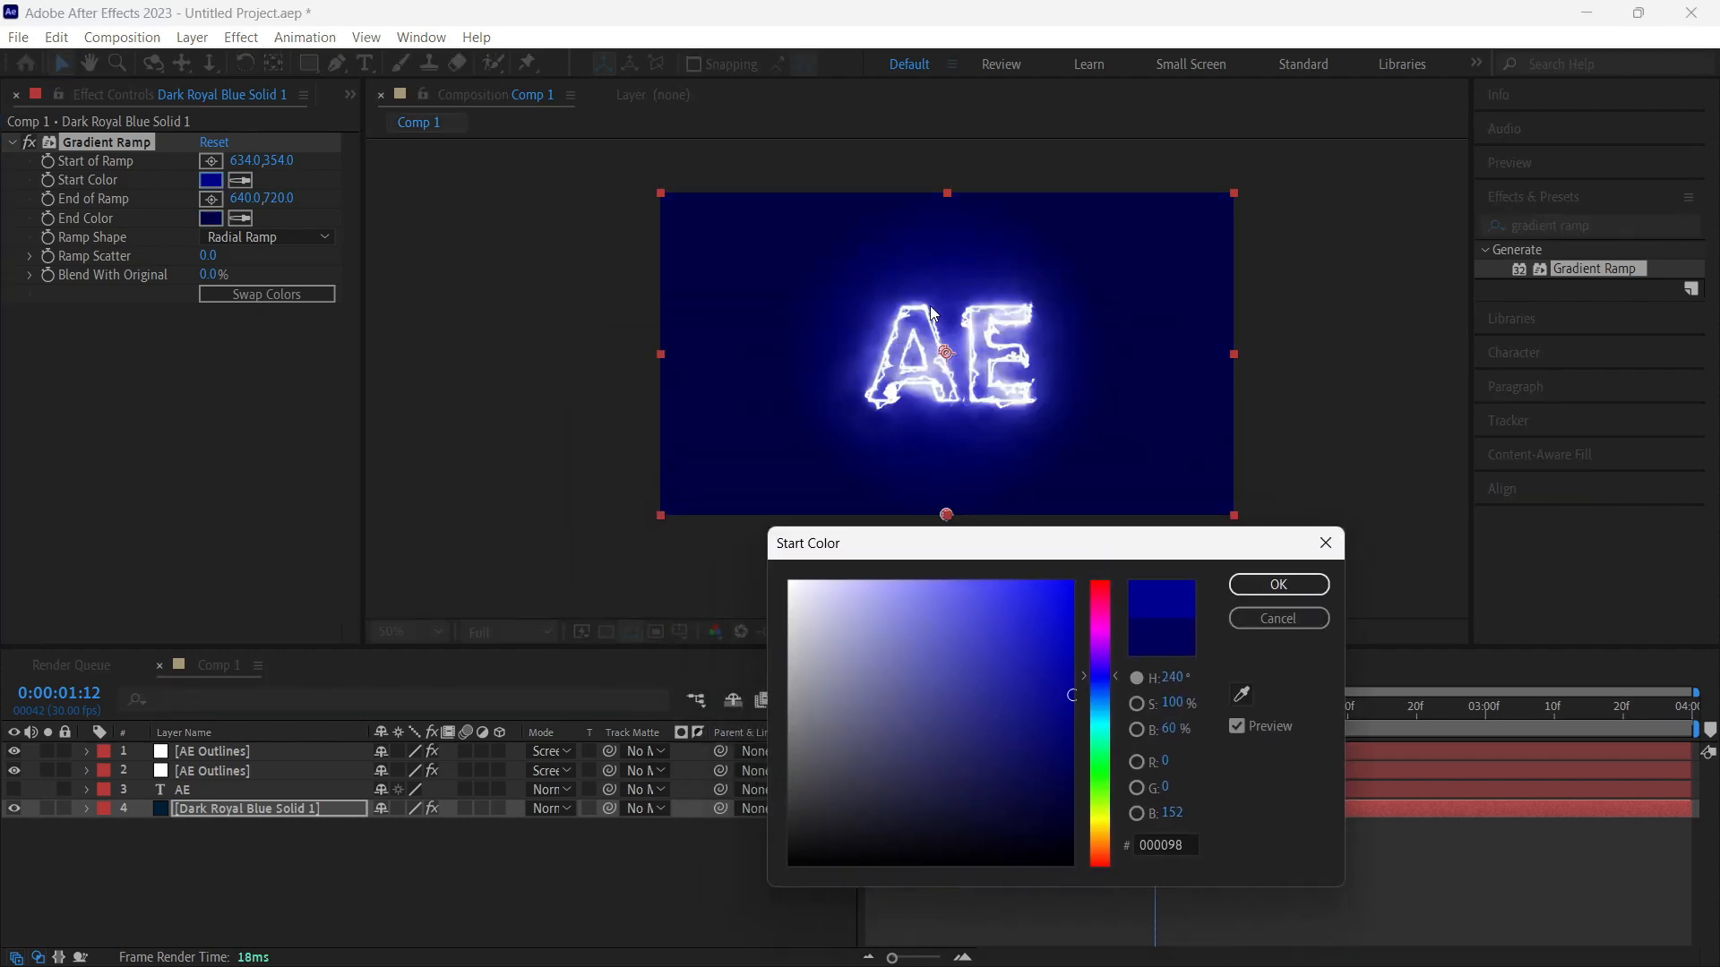
pyautogui.click(1241, 690)
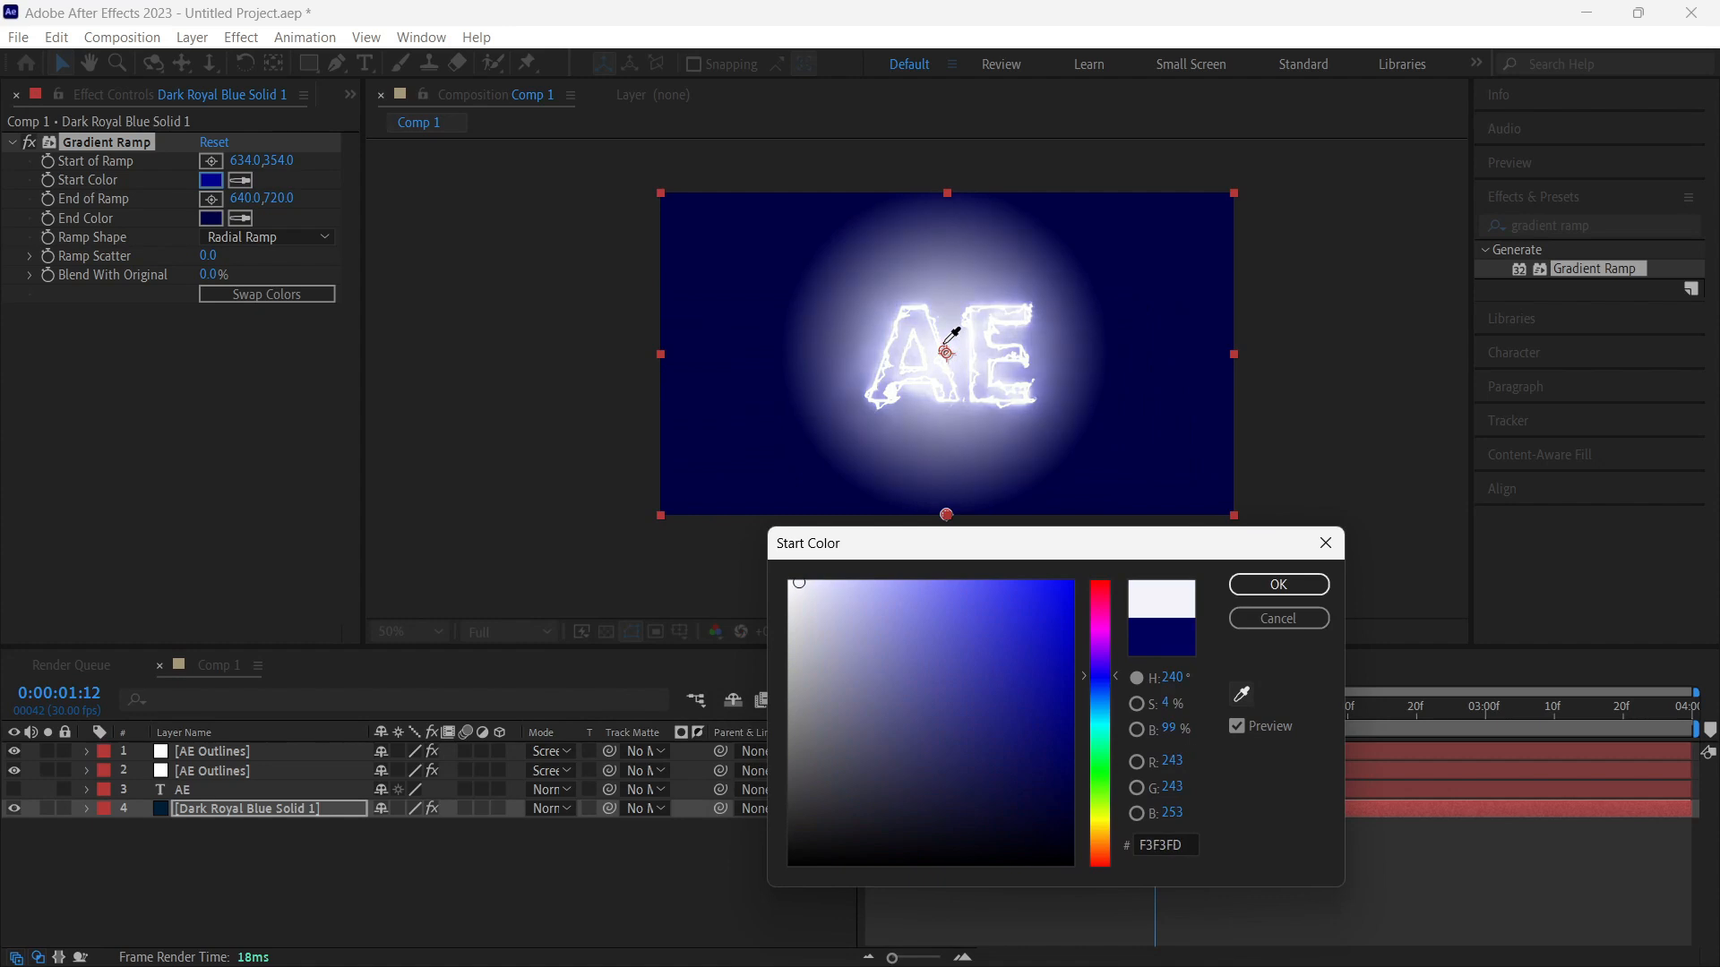
pyautogui.moveTo(866, 618); pyautogui.dragTo(916, 638)
pyautogui.click(1288, 587)
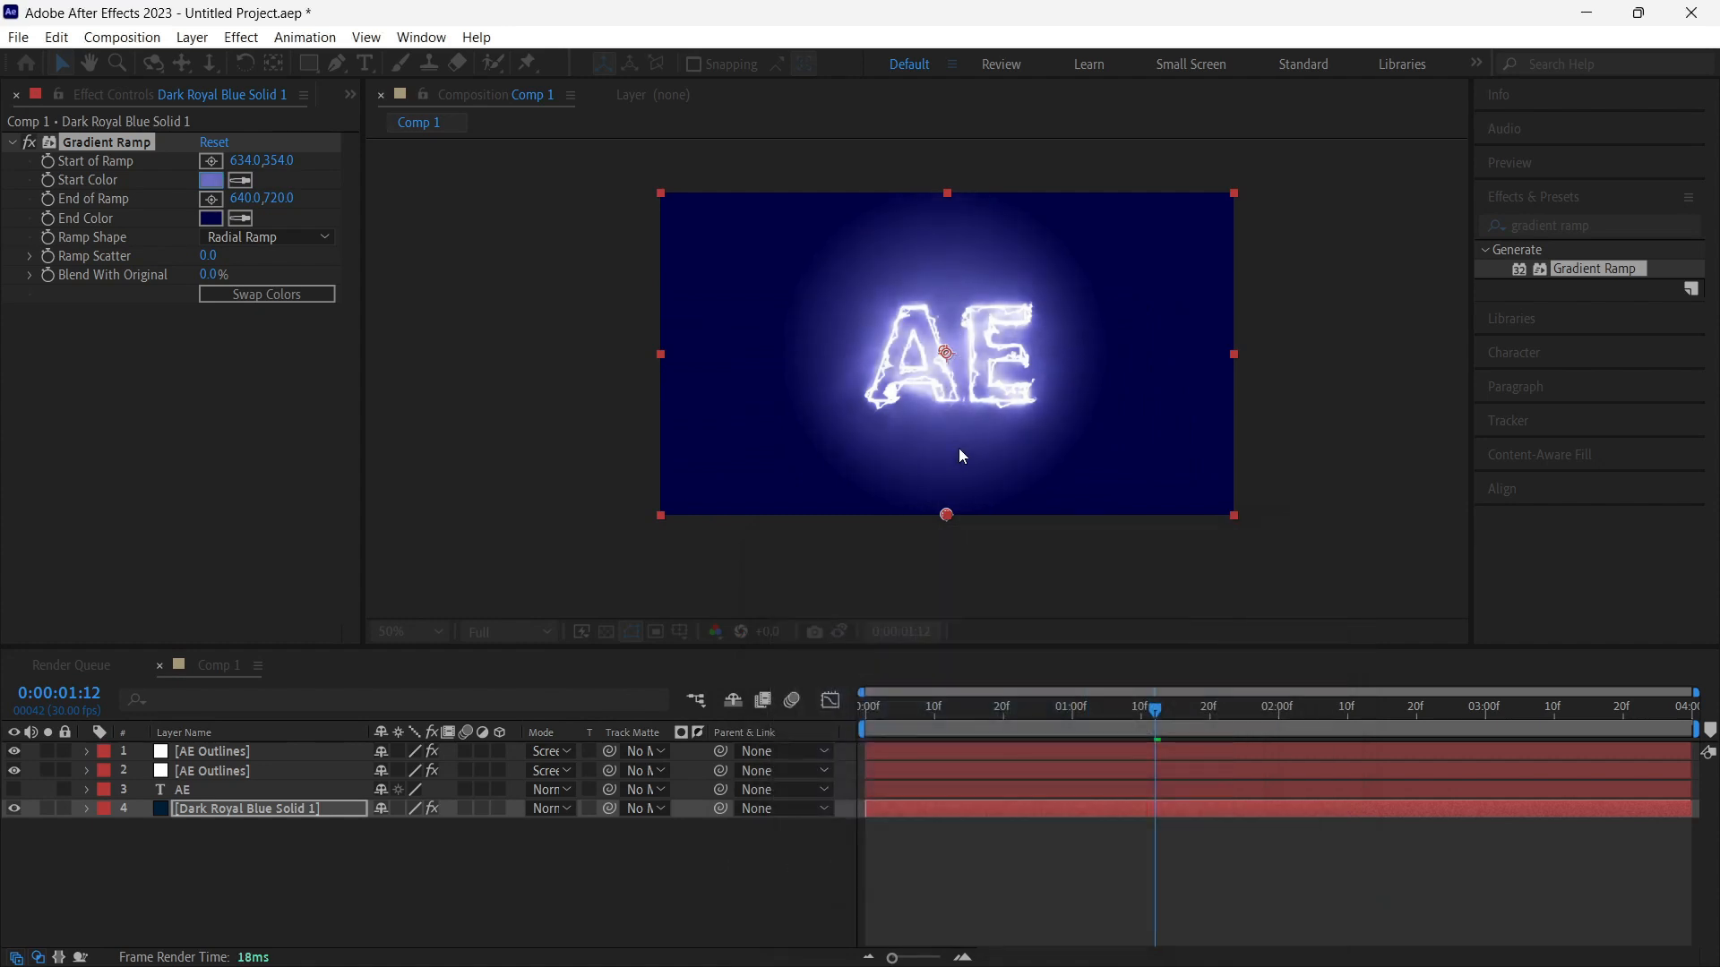
# Step: Move the End of Ramp below the frame to about 638, 834 and the Start of Ramp up to about 626, 280
pyautogui.moveTo(945, 514); pyautogui.dragTo(946, 566)
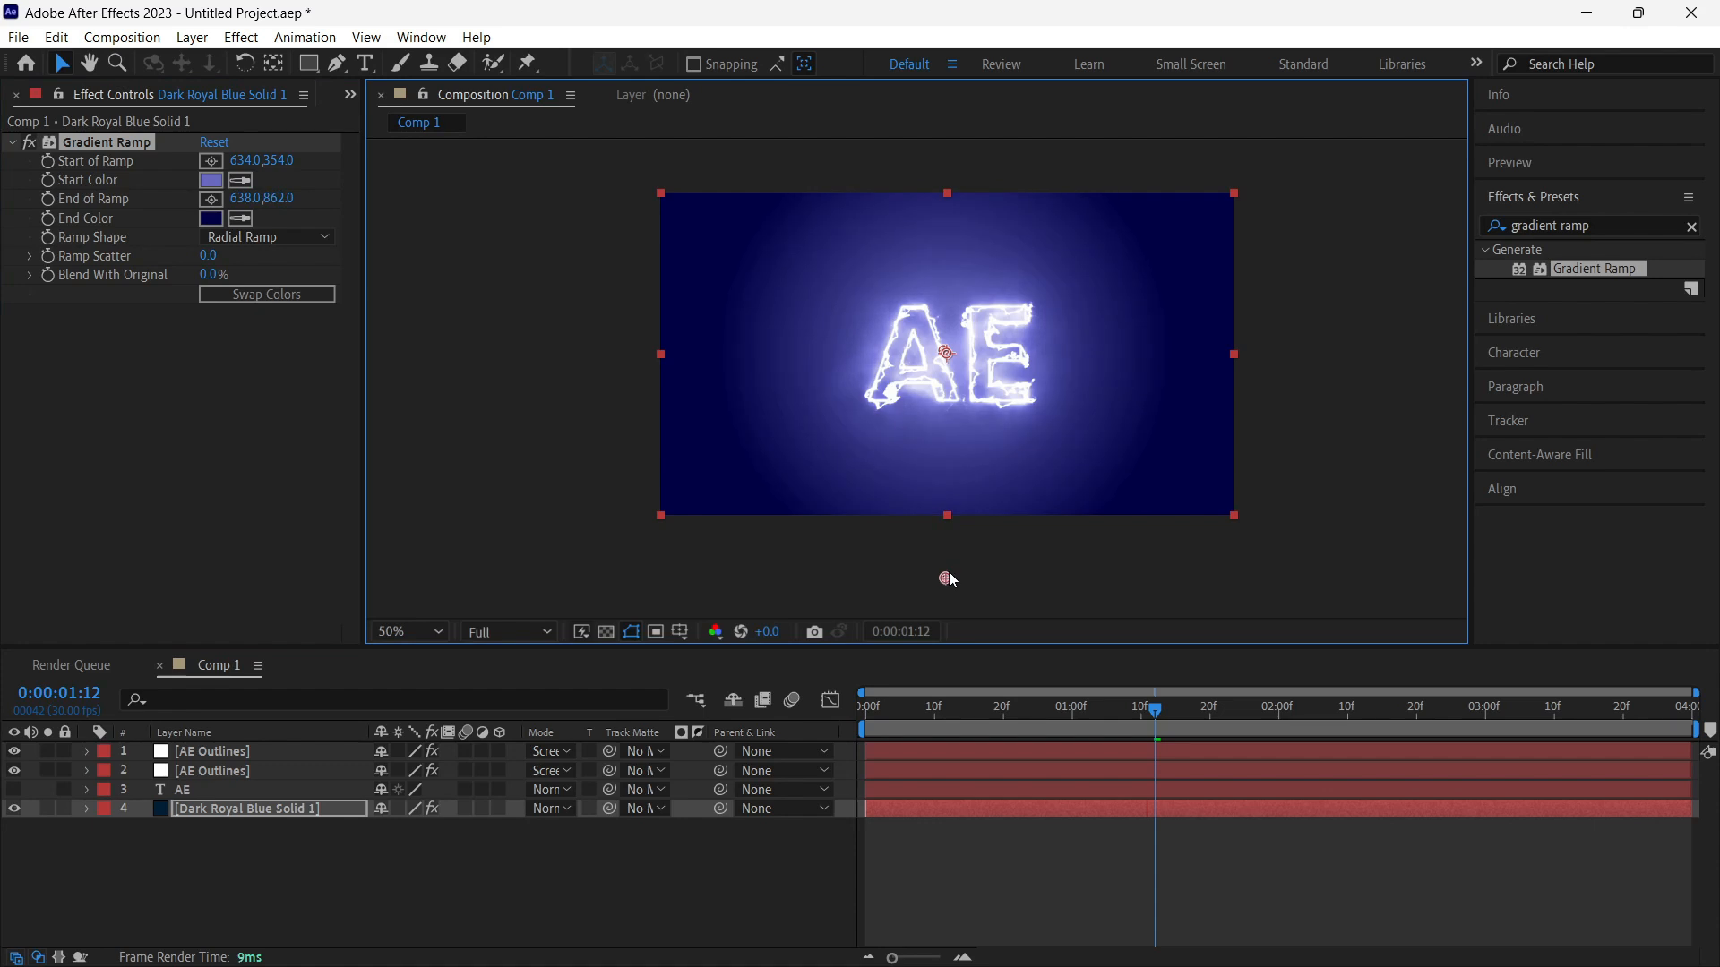
pyautogui.moveTo(947, 352); pyautogui.dragTo(954, 318)
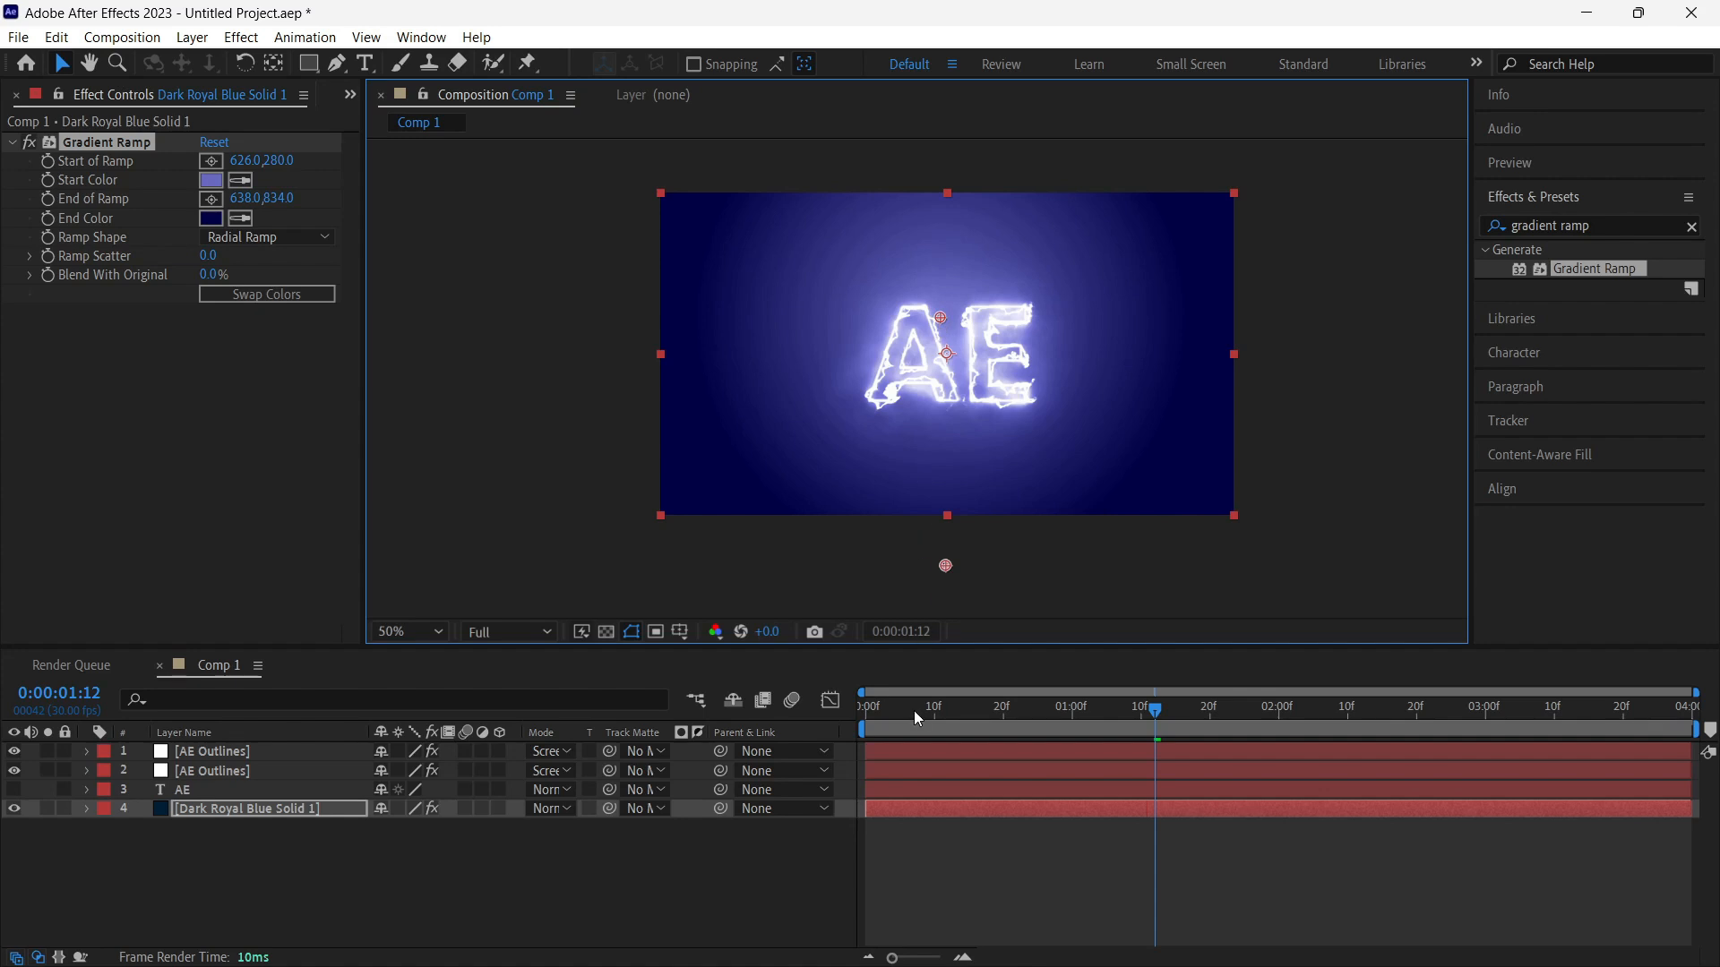
# Step: Preview the letter animation over the radial gradient background from the first frame
pyautogui.moveTo(914, 711); pyautogui.dragTo(787, 728)
pyautogui.press('space')
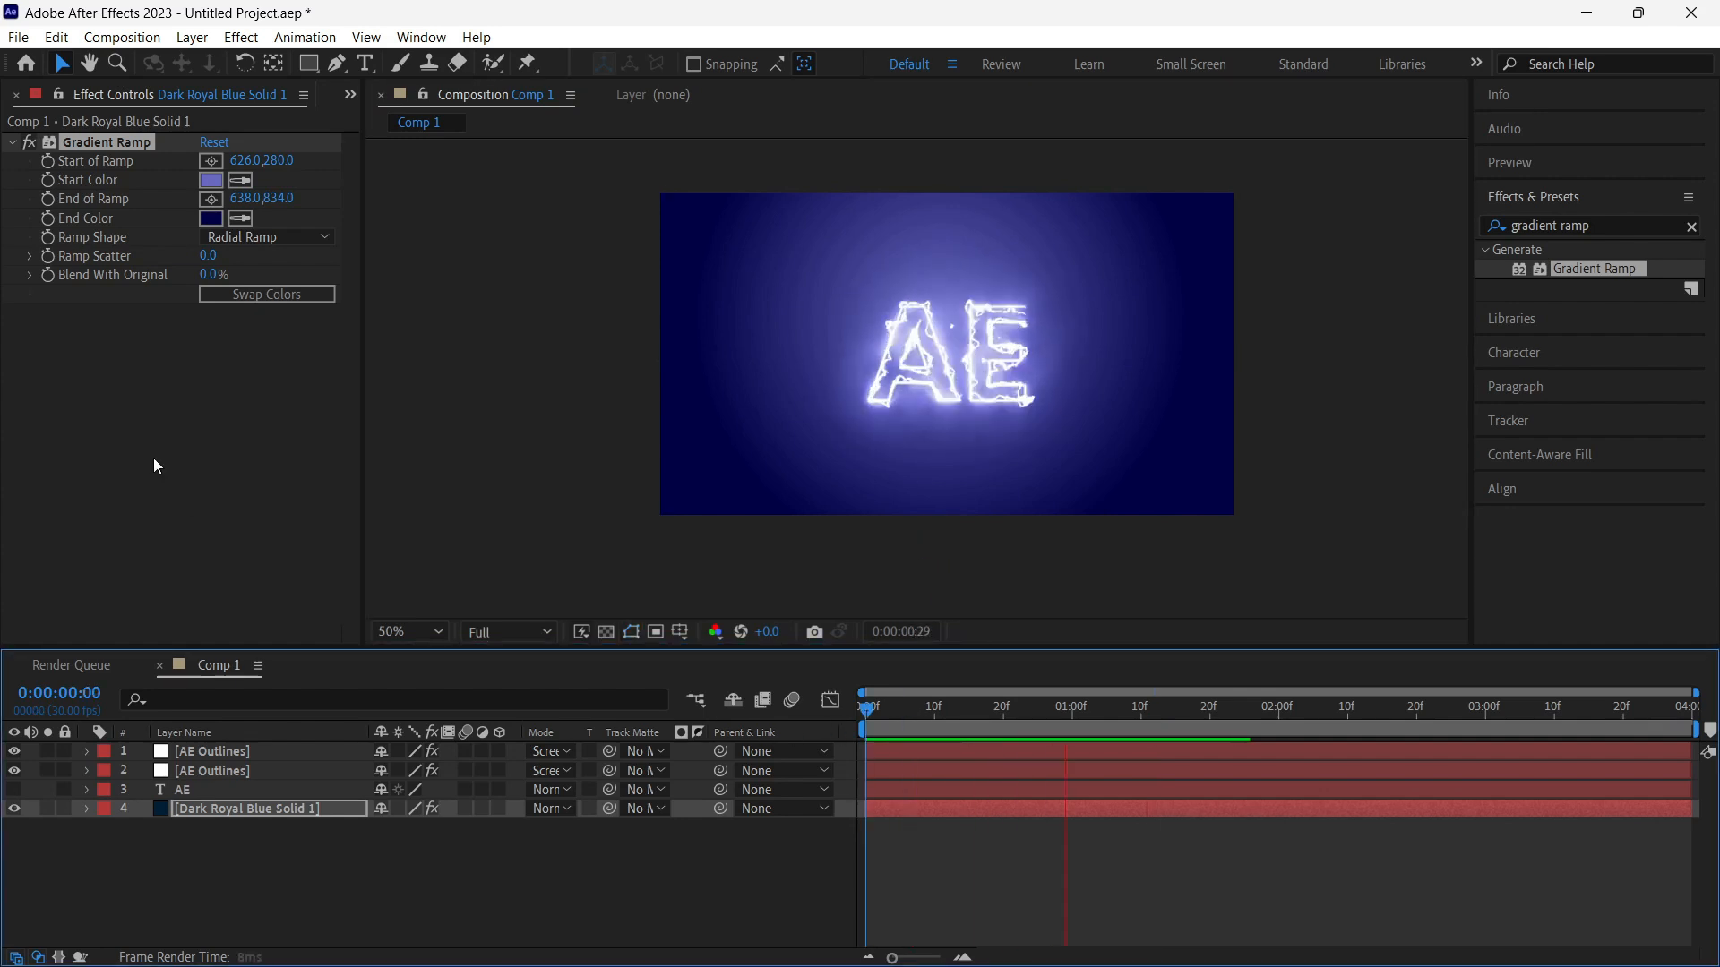
pyautogui.press('space')
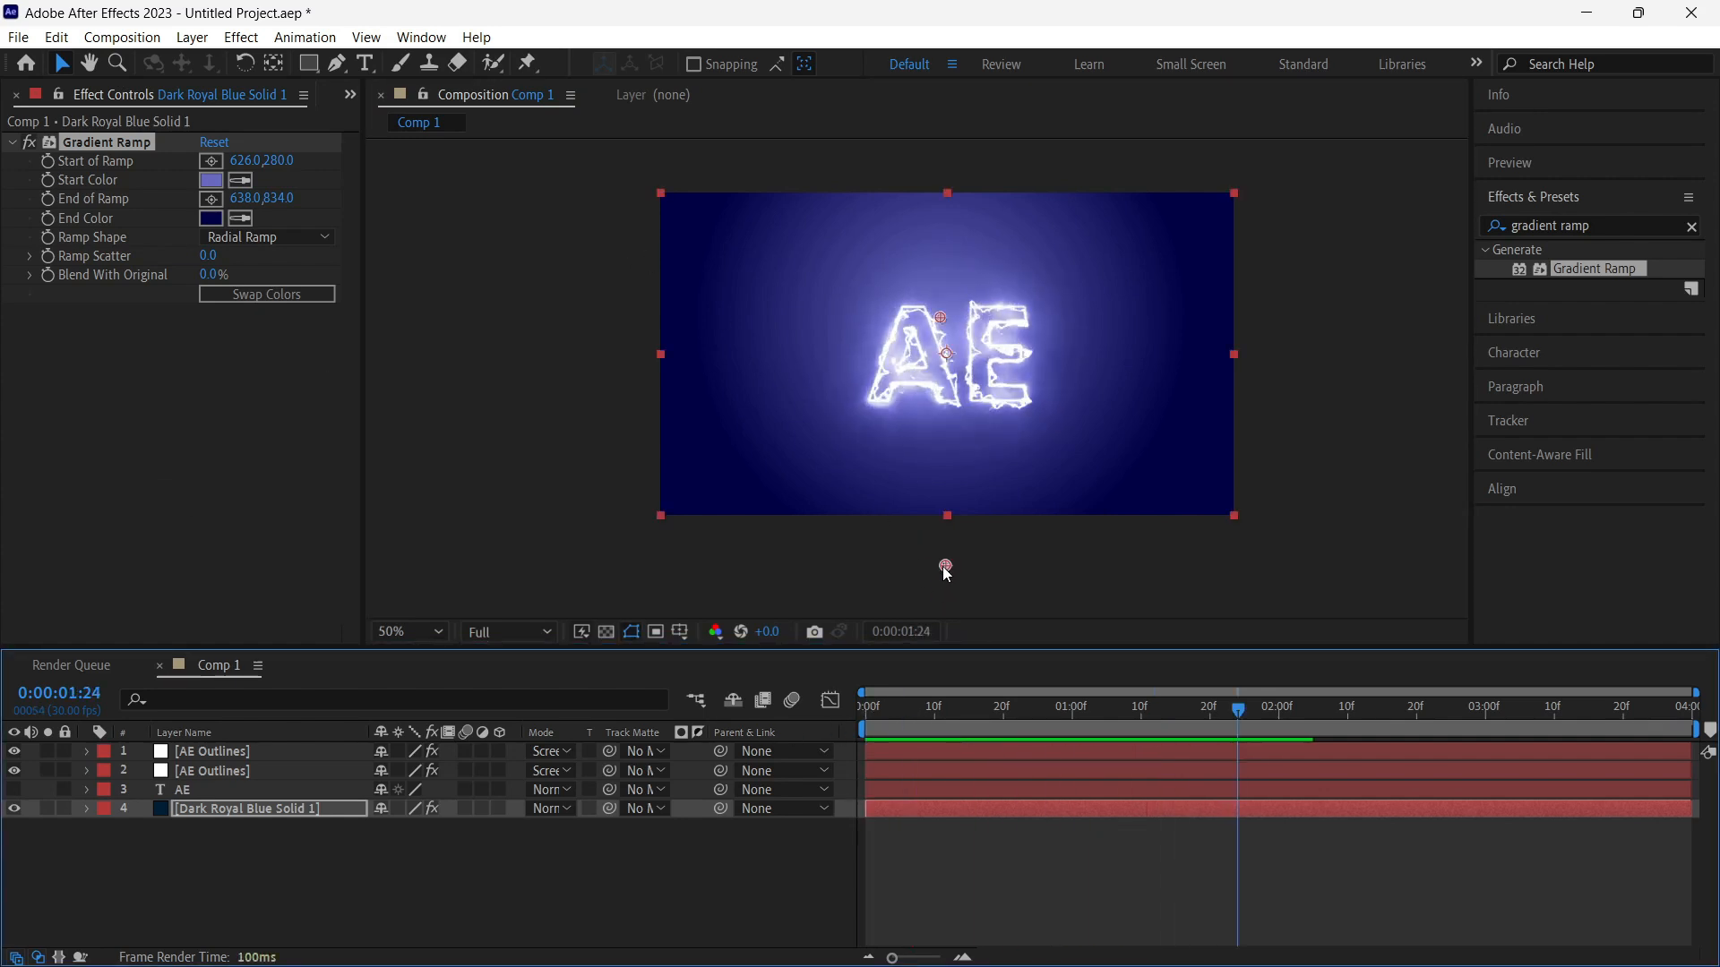
# Step: Extend the End of Ramp to about 648, 984 and darken the Gradient Ramp's Start Color to 272784
pyautogui.moveTo(947, 573); pyautogui.dragTo(950, 648)
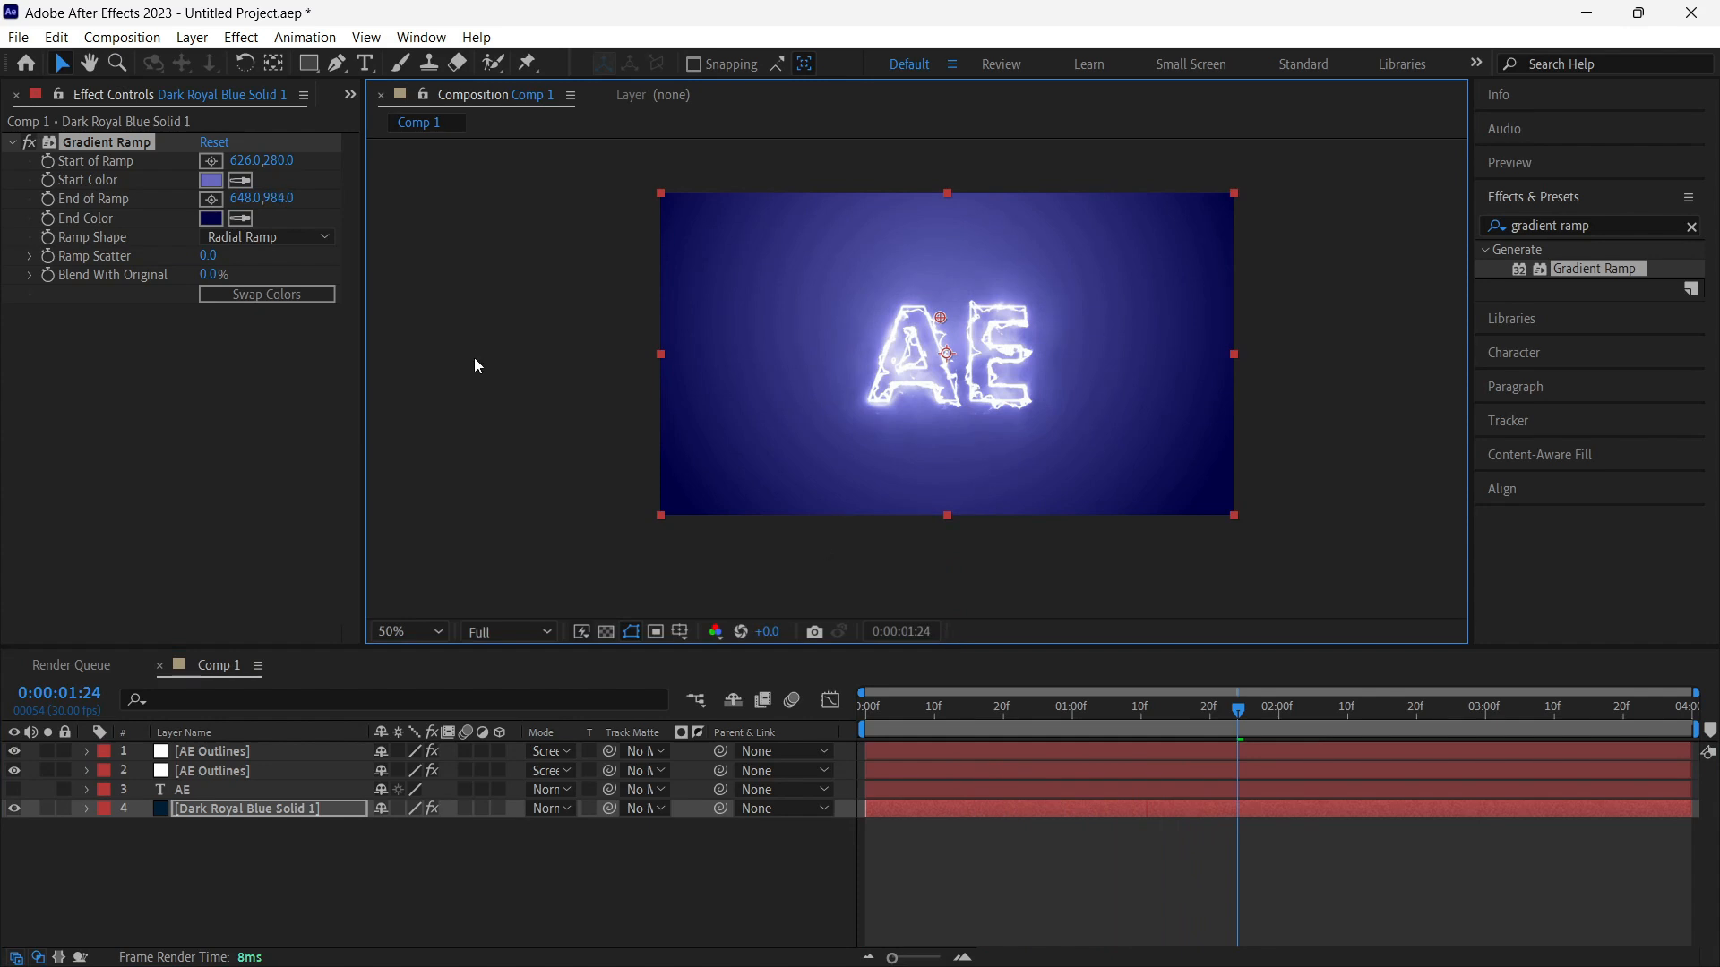
pyautogui.click(212, 182)
pyautogui.moveTo(944, 680); pyautogui.dragTo(989, 716)
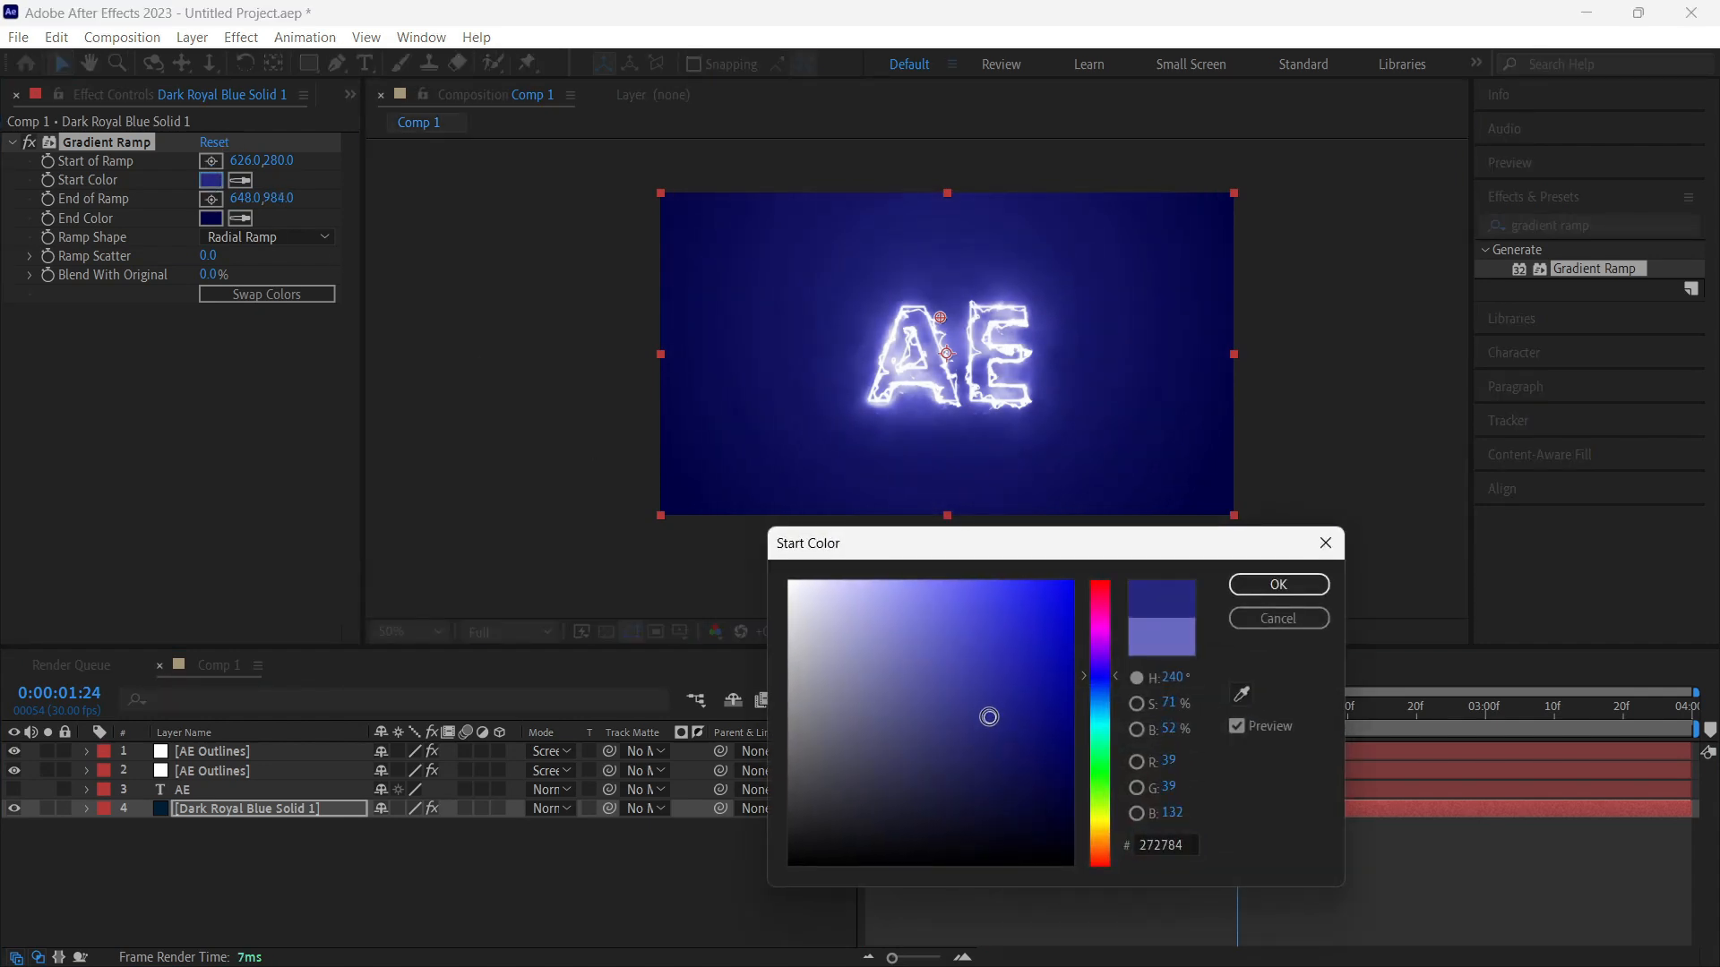
pyautogui.click(1318, 590)
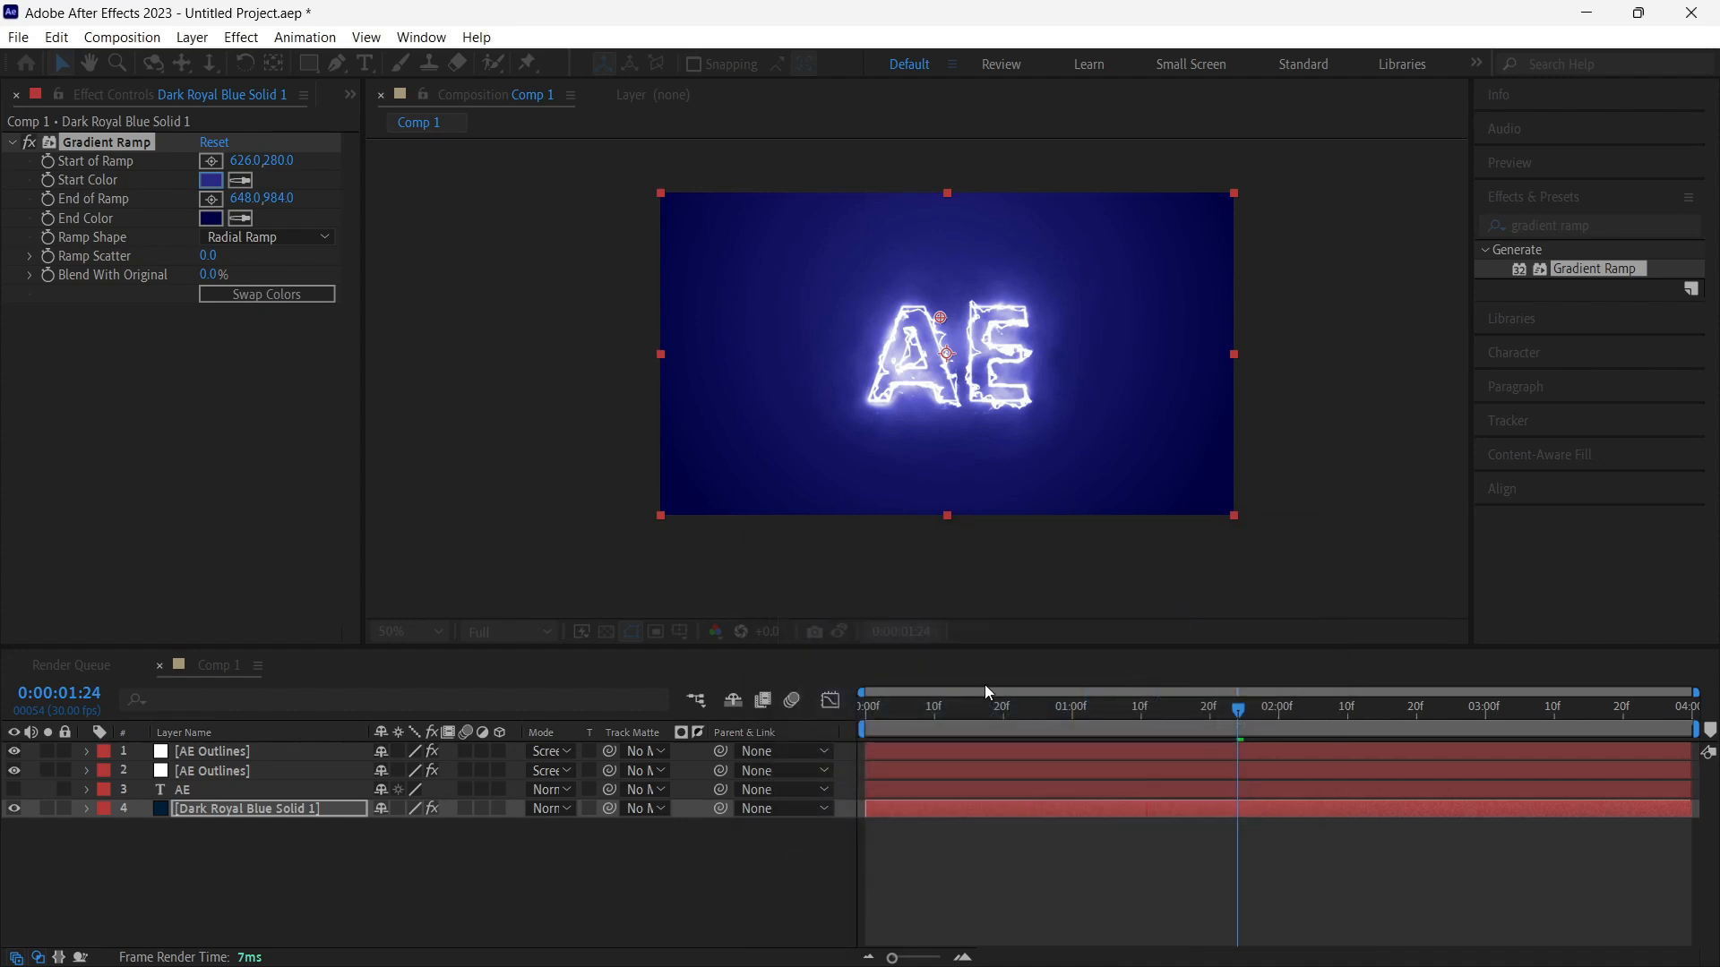
# Step: Play the composition from the first frame with the darker, wider background gradient
pyautogui.moveTo(889, 702); pyautogui.dragTo(851, 694)
pyautogui.press('space')
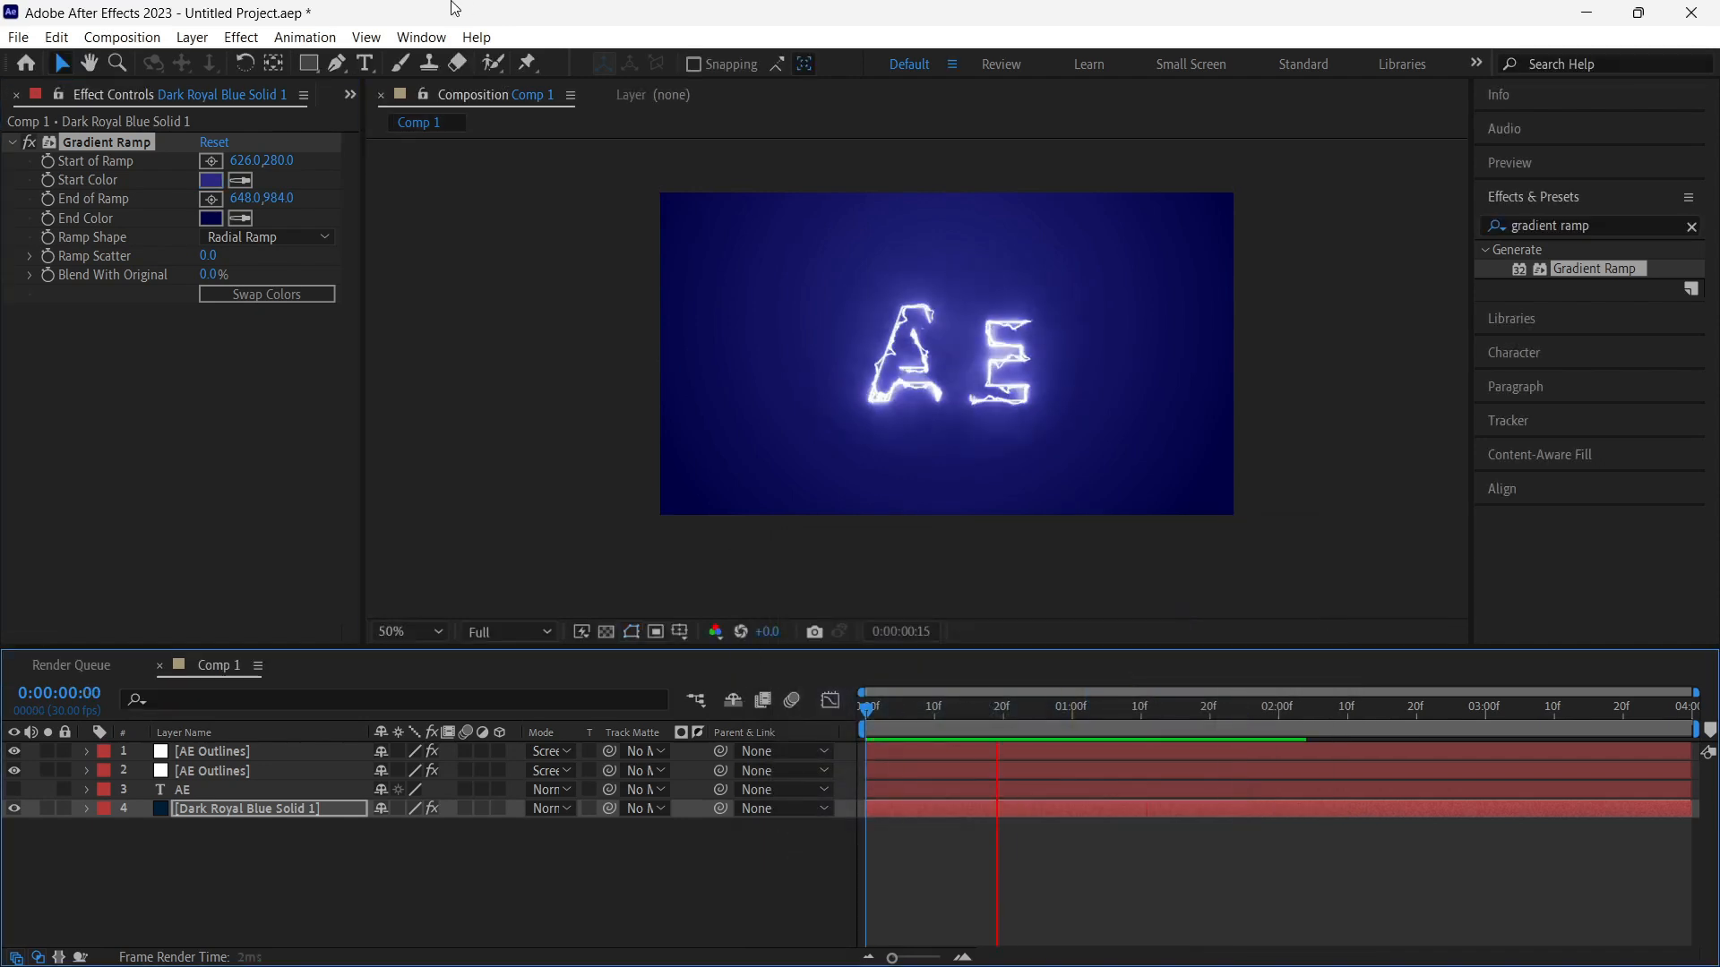